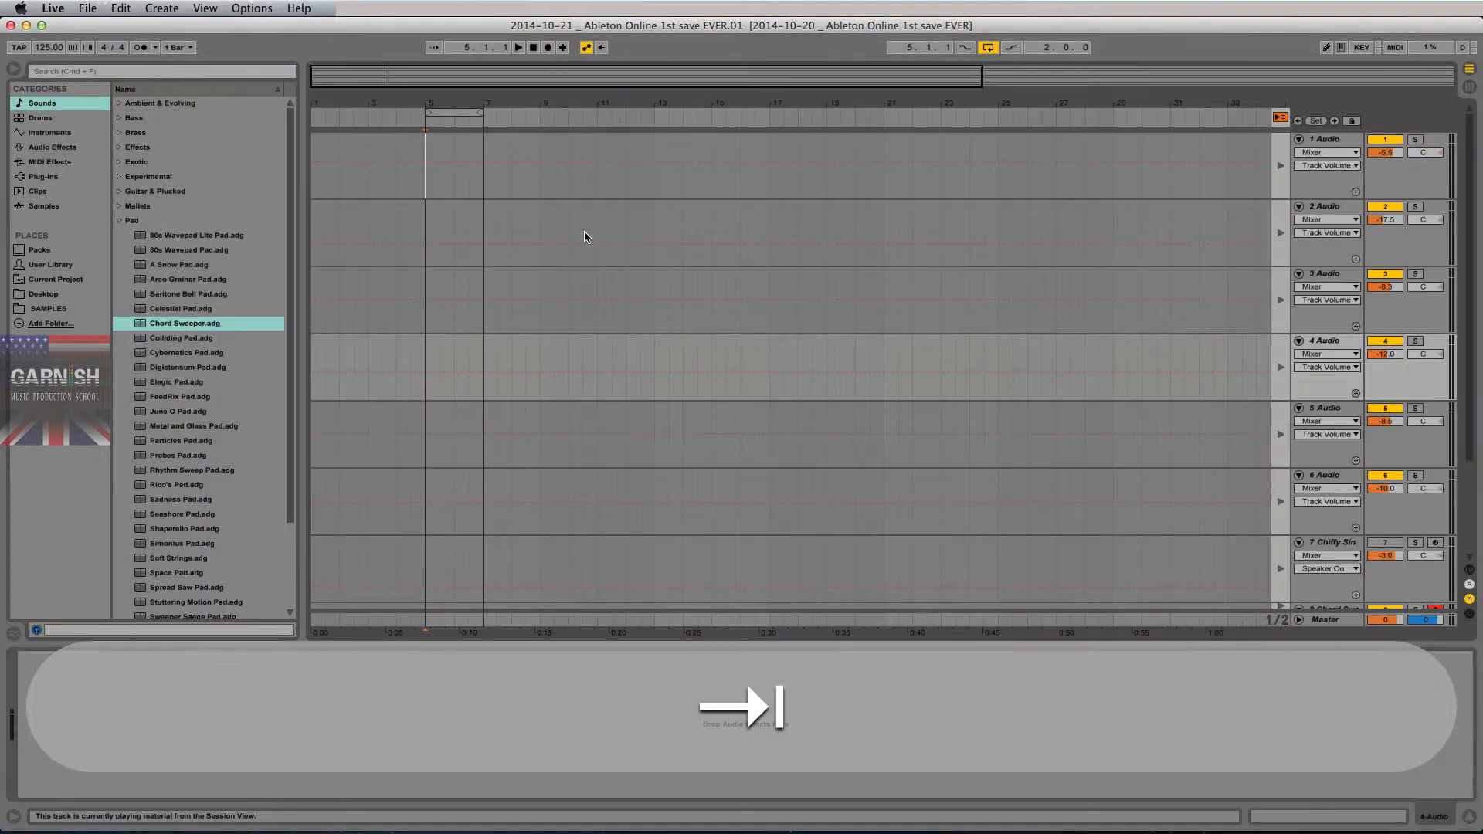
# Step: Compare the Session View clips with the empty Arrangement View timeline, marking out ranges across the first two audio tracks
pyautogui.press('F5')
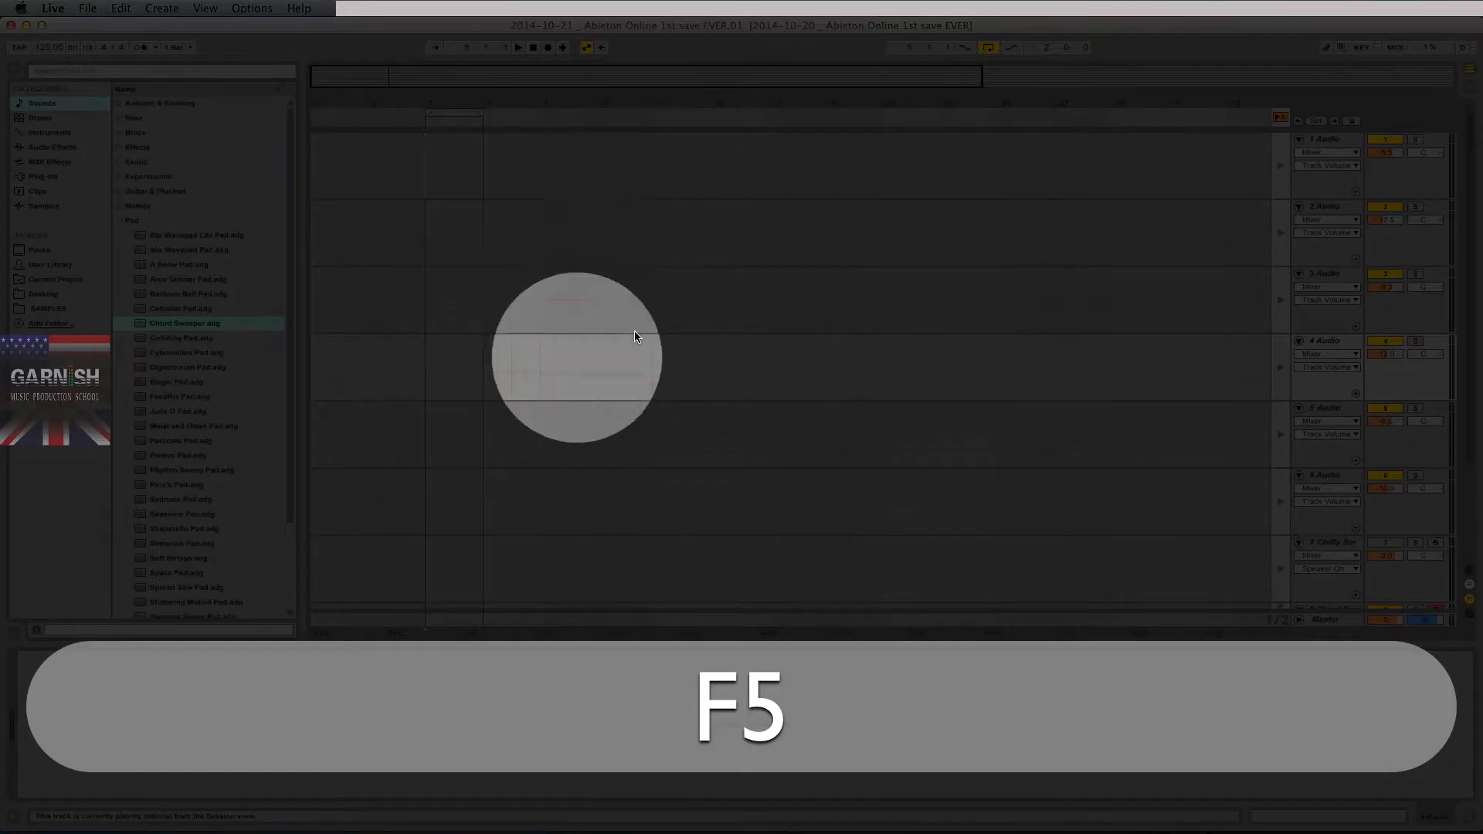
pyautogui.press('Tab')
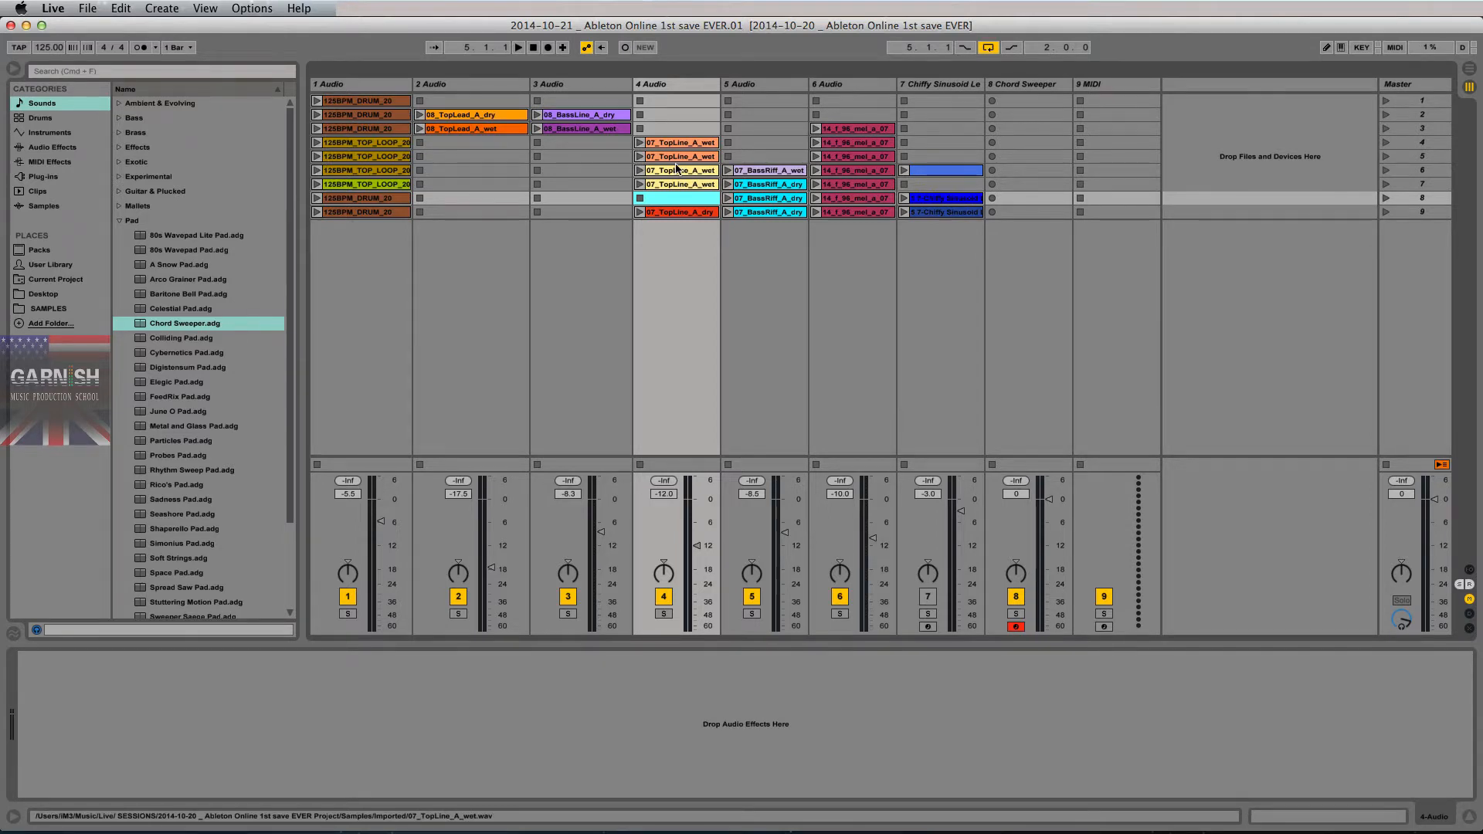
pyautogui.press('Tab')
pyautogui.moveTo(424, 186)
pyautogui.mouseDown()
pyautogui.moveTo(939, 219)
pyautogui.moveTo(879, 221)
pyautogui.mouseUp()
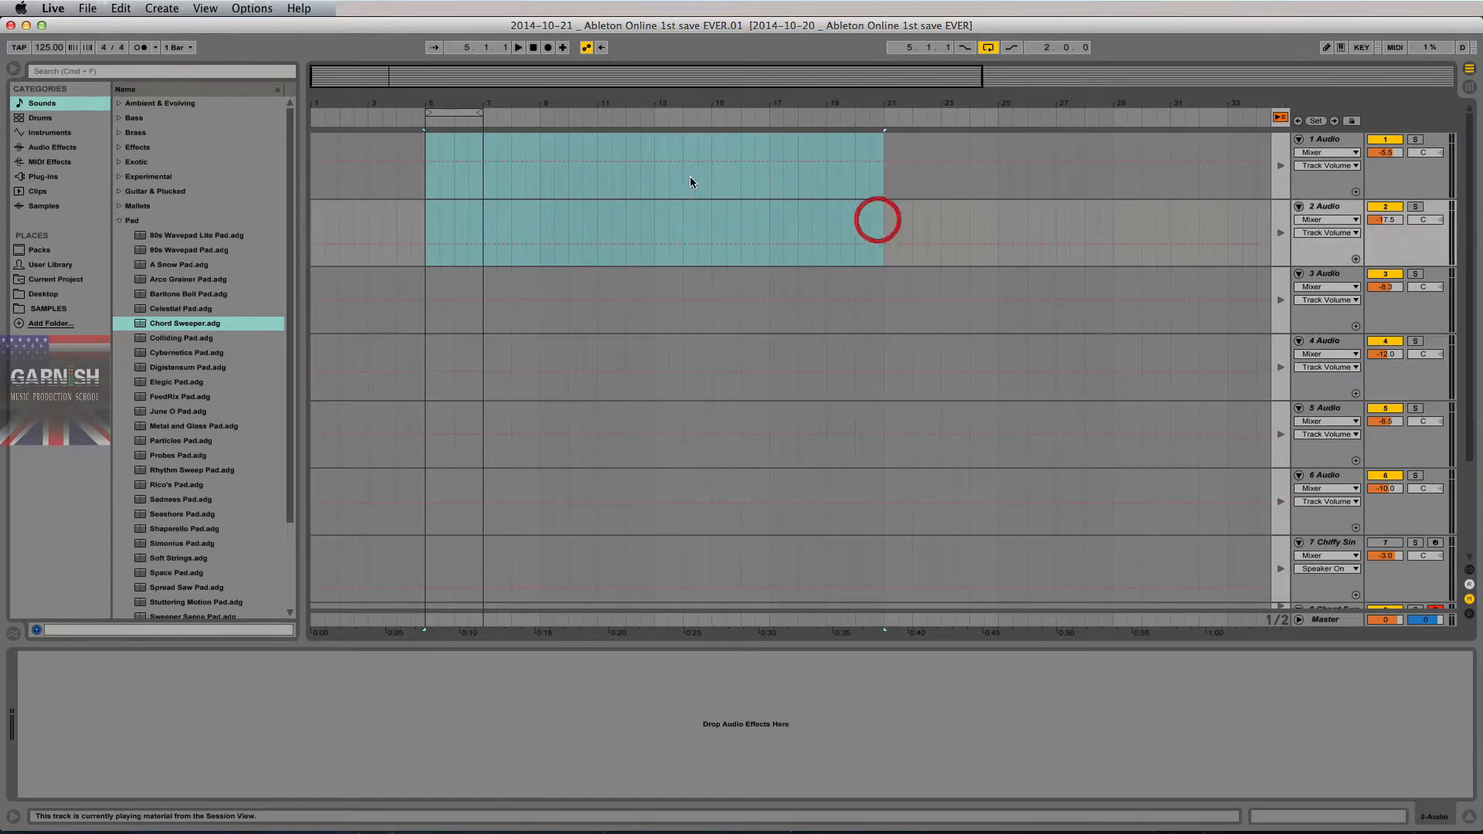
pyautogui.click(424, 193)
pyautogui.moveTo(424, 193); pyautogui.dragTo(525, 217)
pyautogui.press('Tab')
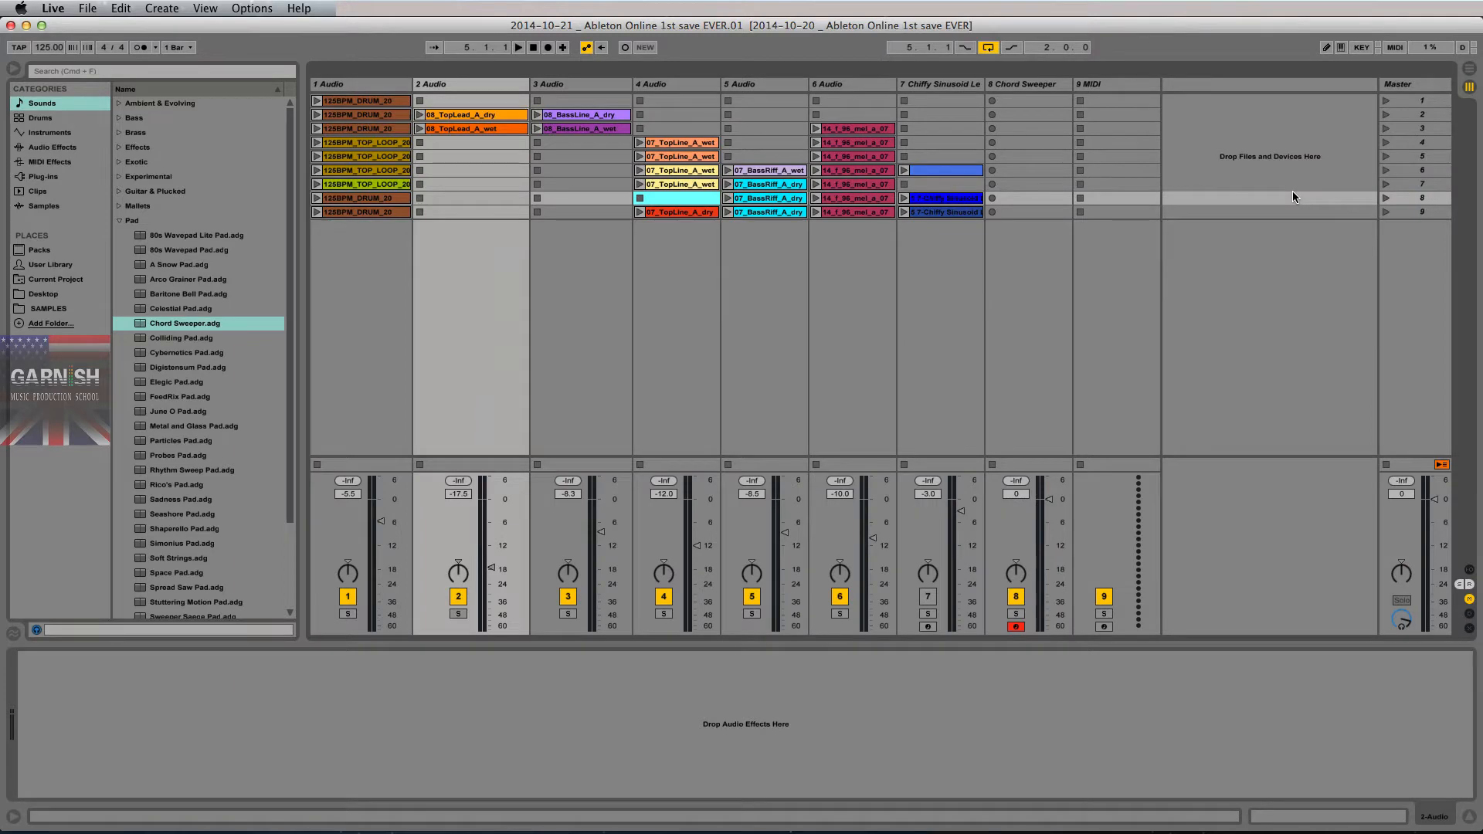
# Step: Walk through scenes 1 to 6 in Session View to review their order without launching them
pyautogui.press('F5')
pyautogui.click(1404, 101)
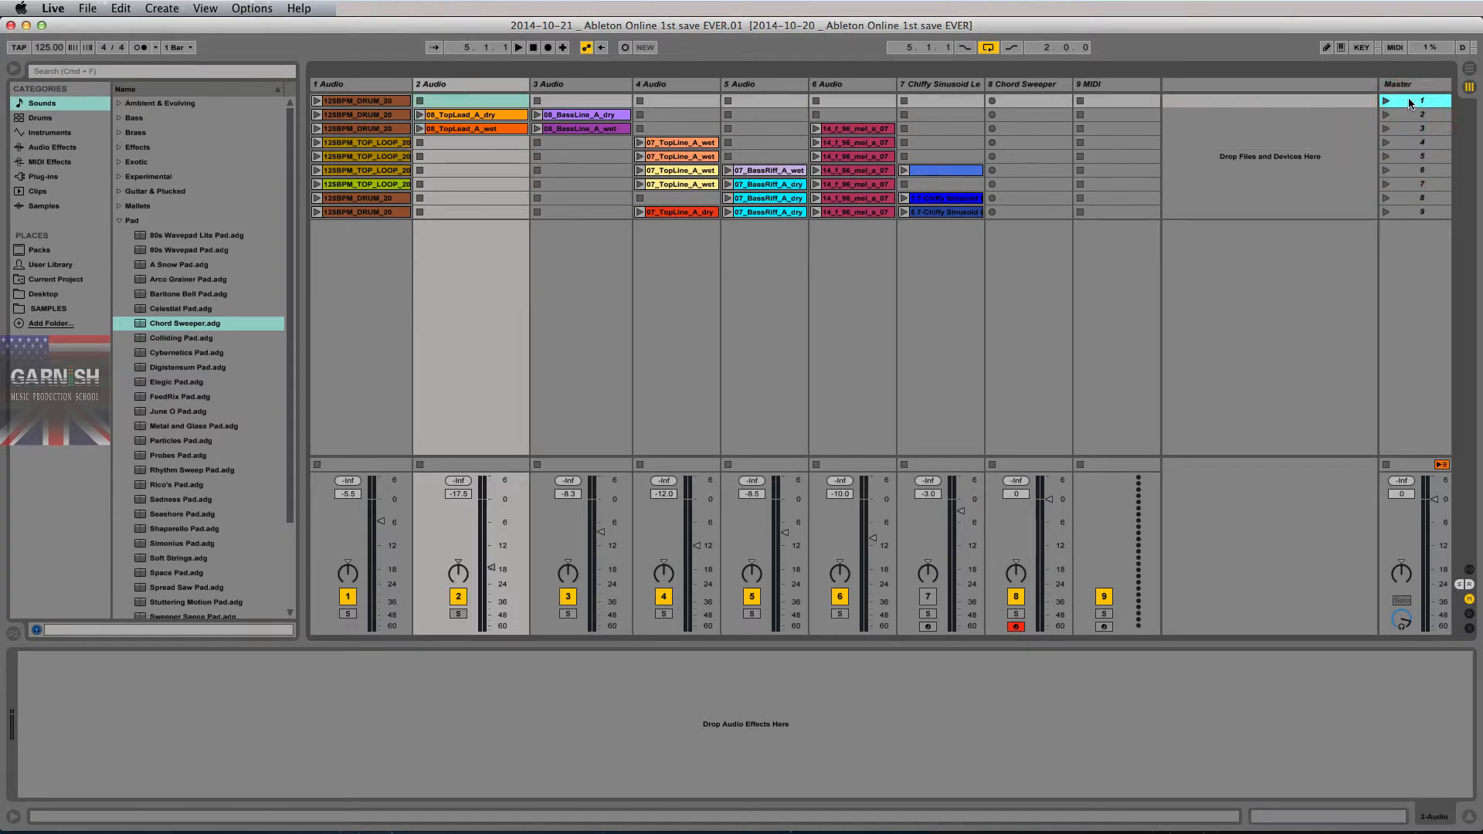
pyautogui.click(1408, 115)
pyautogui.click(1407, 128)
pyautogui.click(1407, 142)
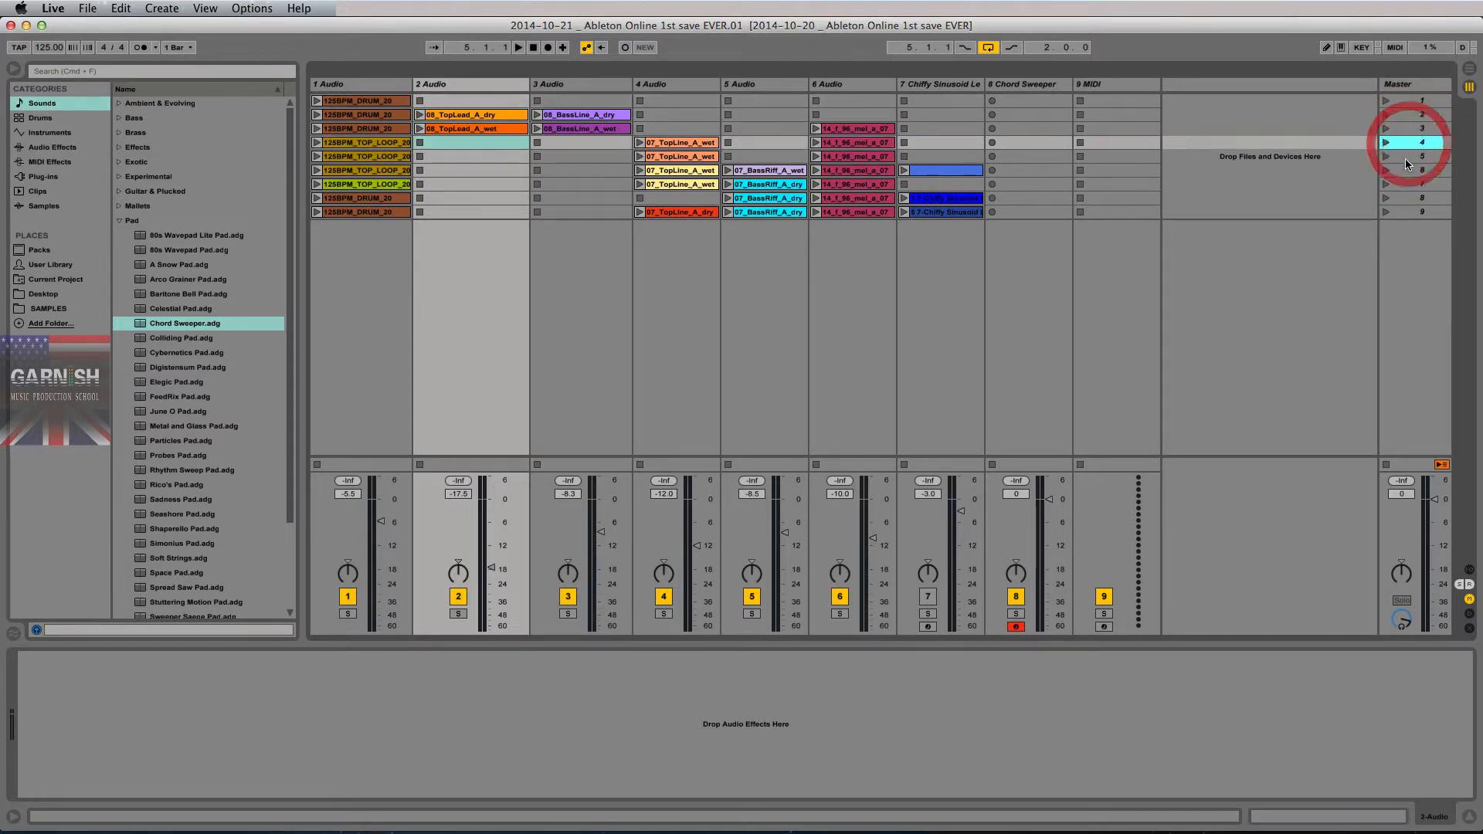
pyautogui.click(1407, 156)
pyautogui.click(1406, 170)
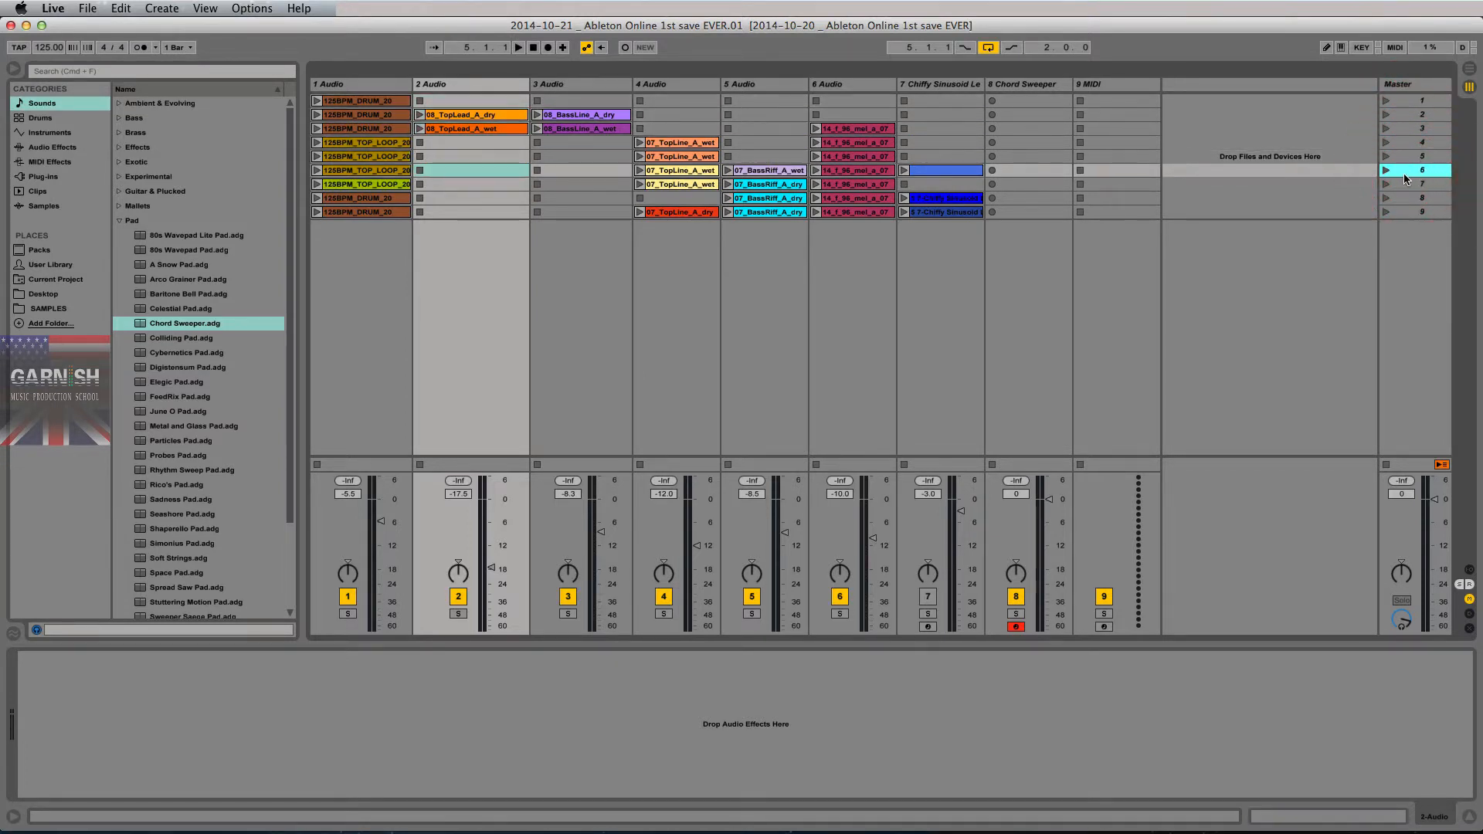
# Step: Highlight a long stretch of the first track from bar 5 in Arrangement View, and clear the highlight
pyautogui.press('Tab')
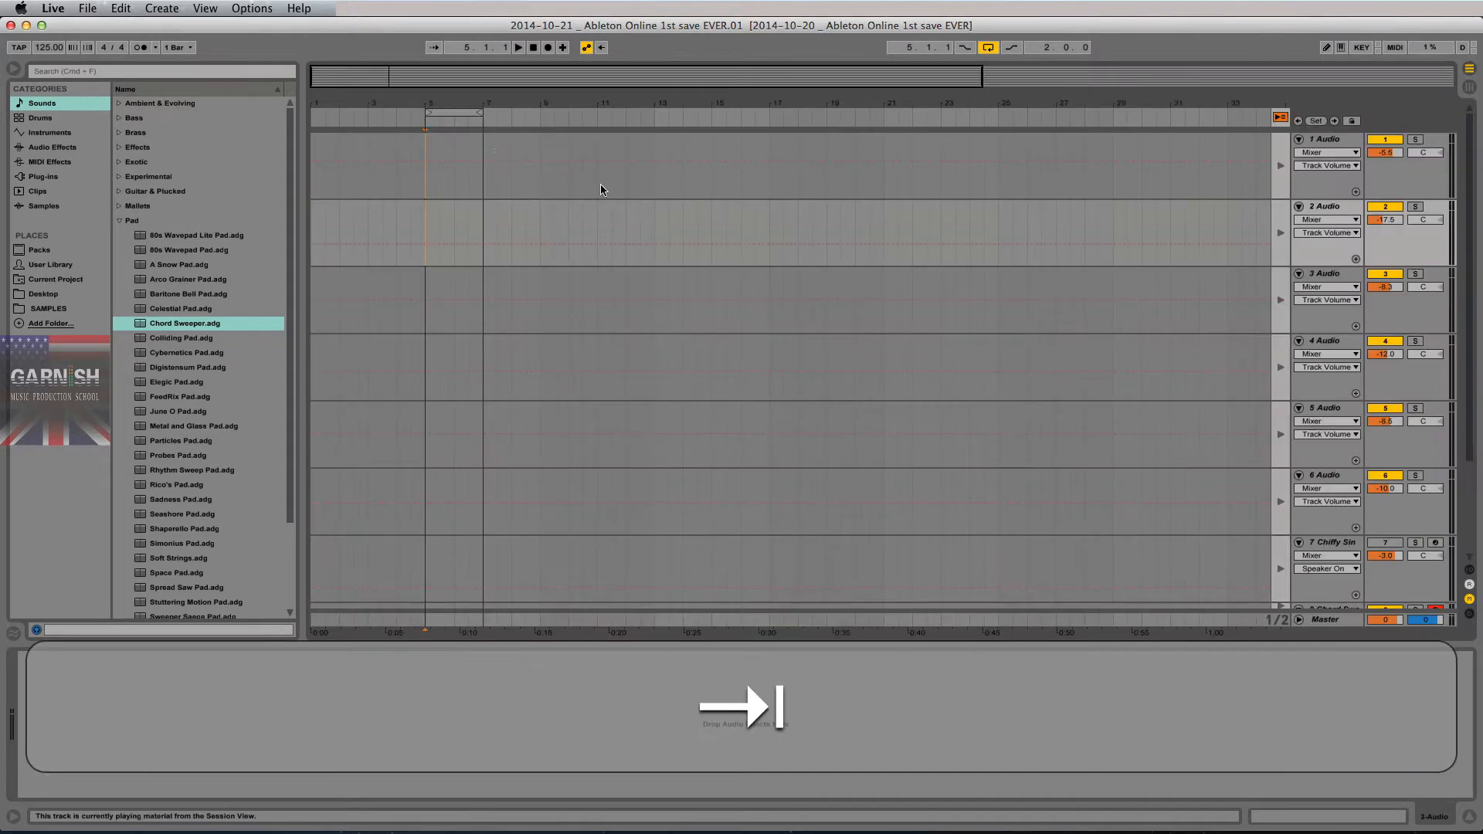
pyautogui.moveTo(424, 179); pyautogui.dragTo(996, 189)
pyautogui.click(425, 190)
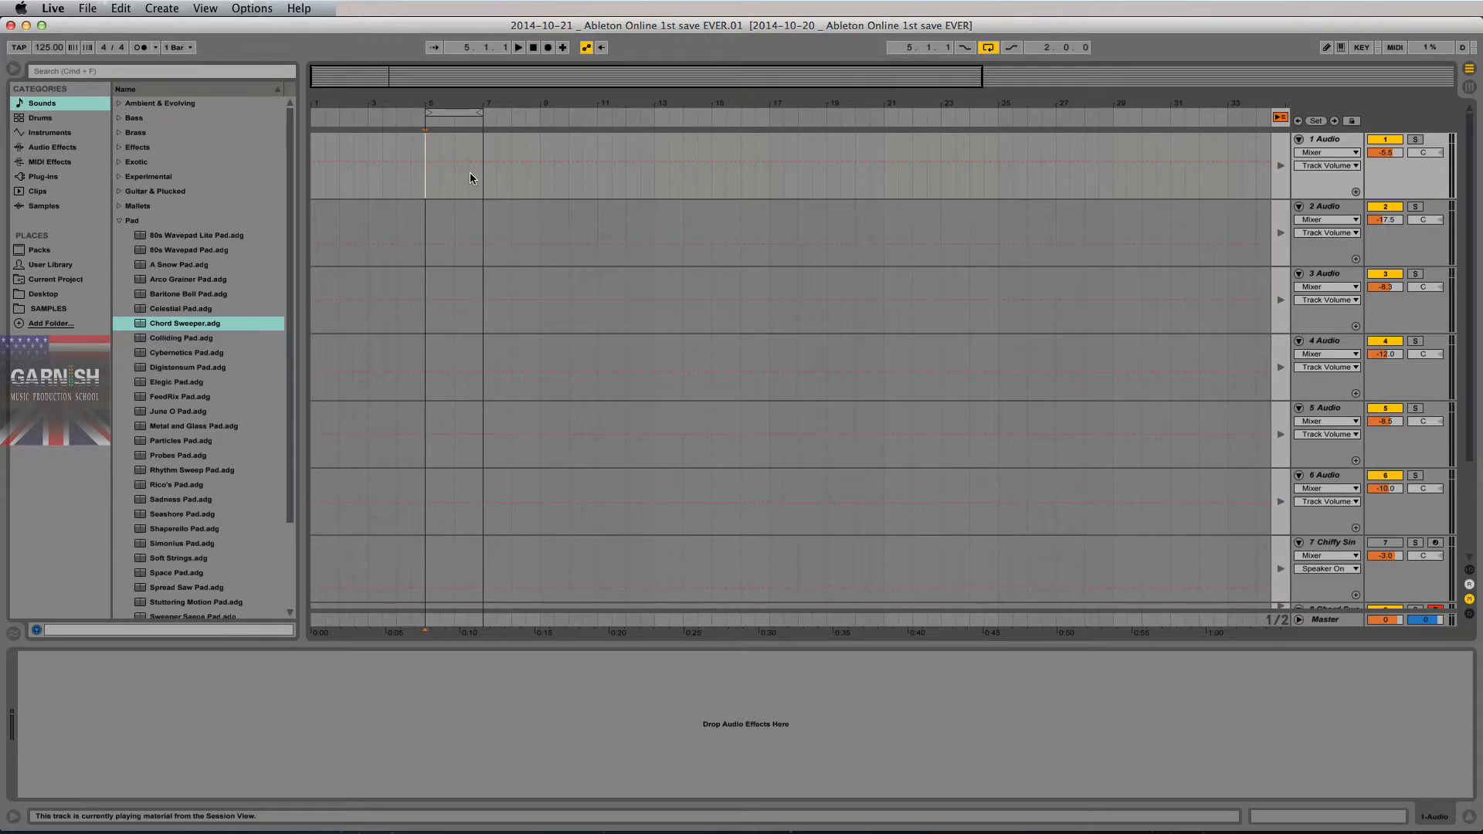
# Step: Step through scenes 1 to 9 in Session View, and return to selecting scene 1
pyautogui.press('Tab')
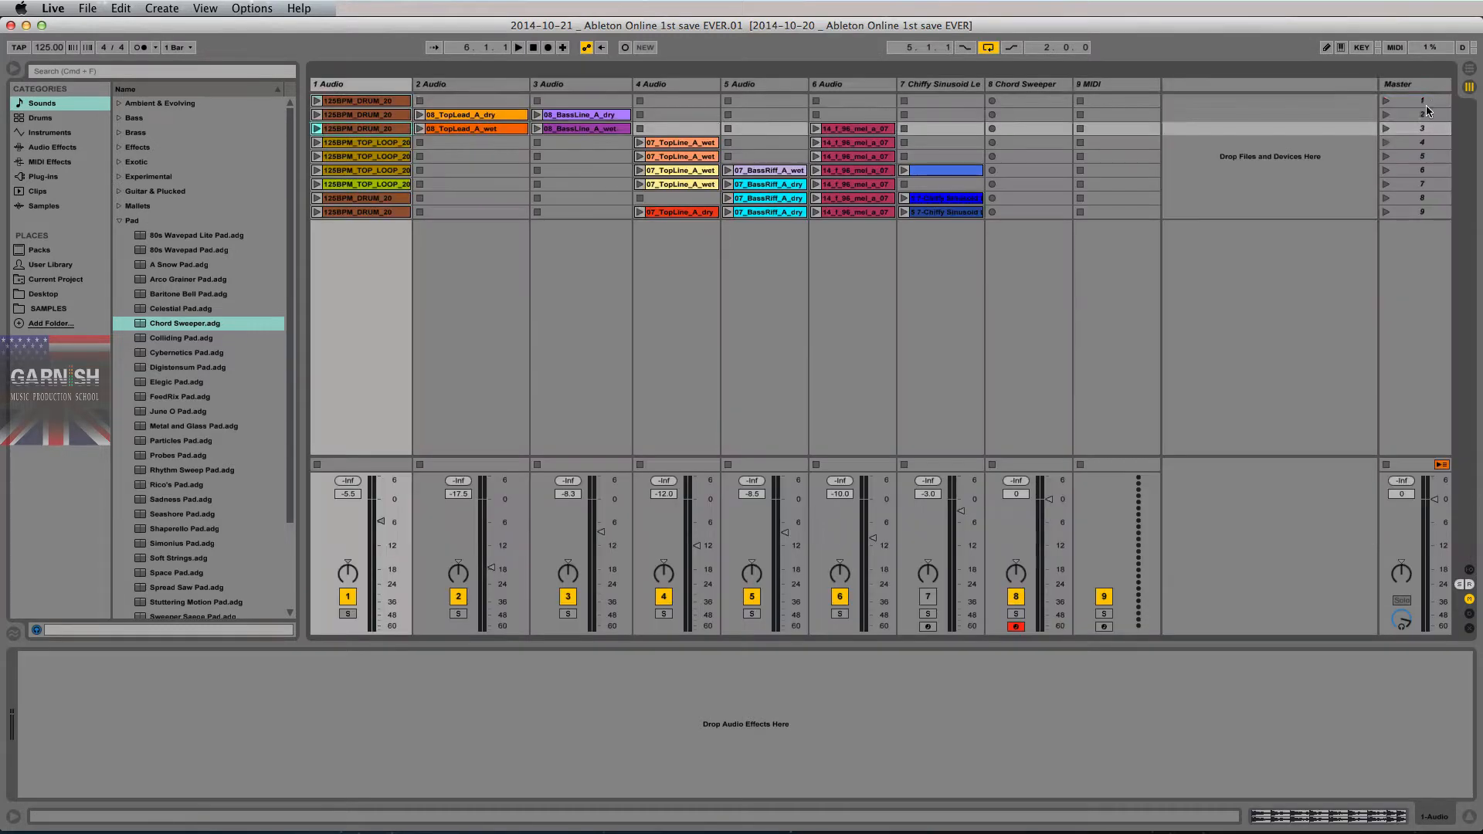
pyautogui.click(1422, 101)
pyautogui.click(1413, 114)
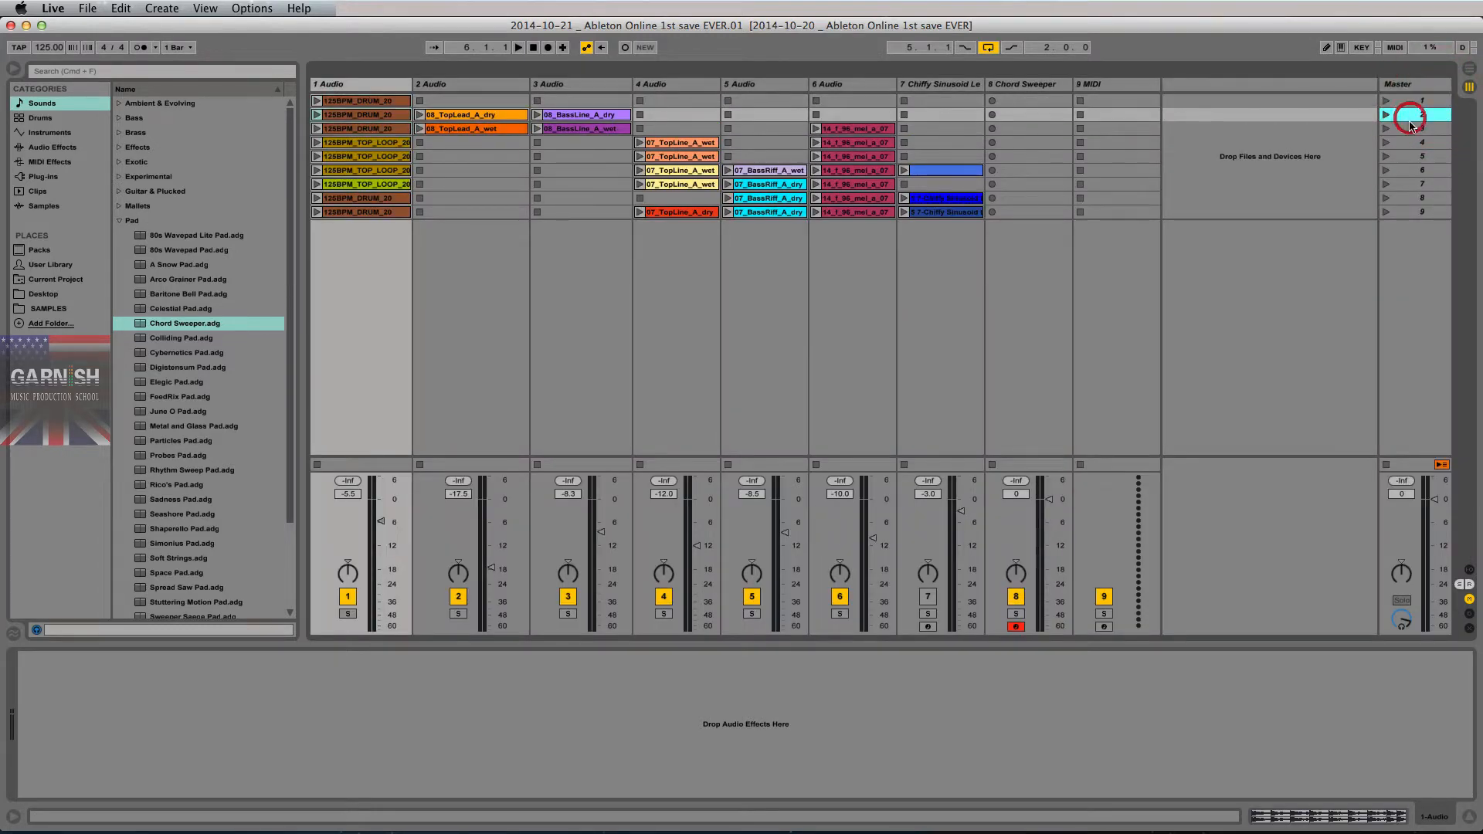
pyautogui.click(1413, 128)
pyautogui.click(1413, 143)
pyautogui.click(1413, 156)
pyautogui.click(1406, 170)
pyautogui.click(1406, 184)
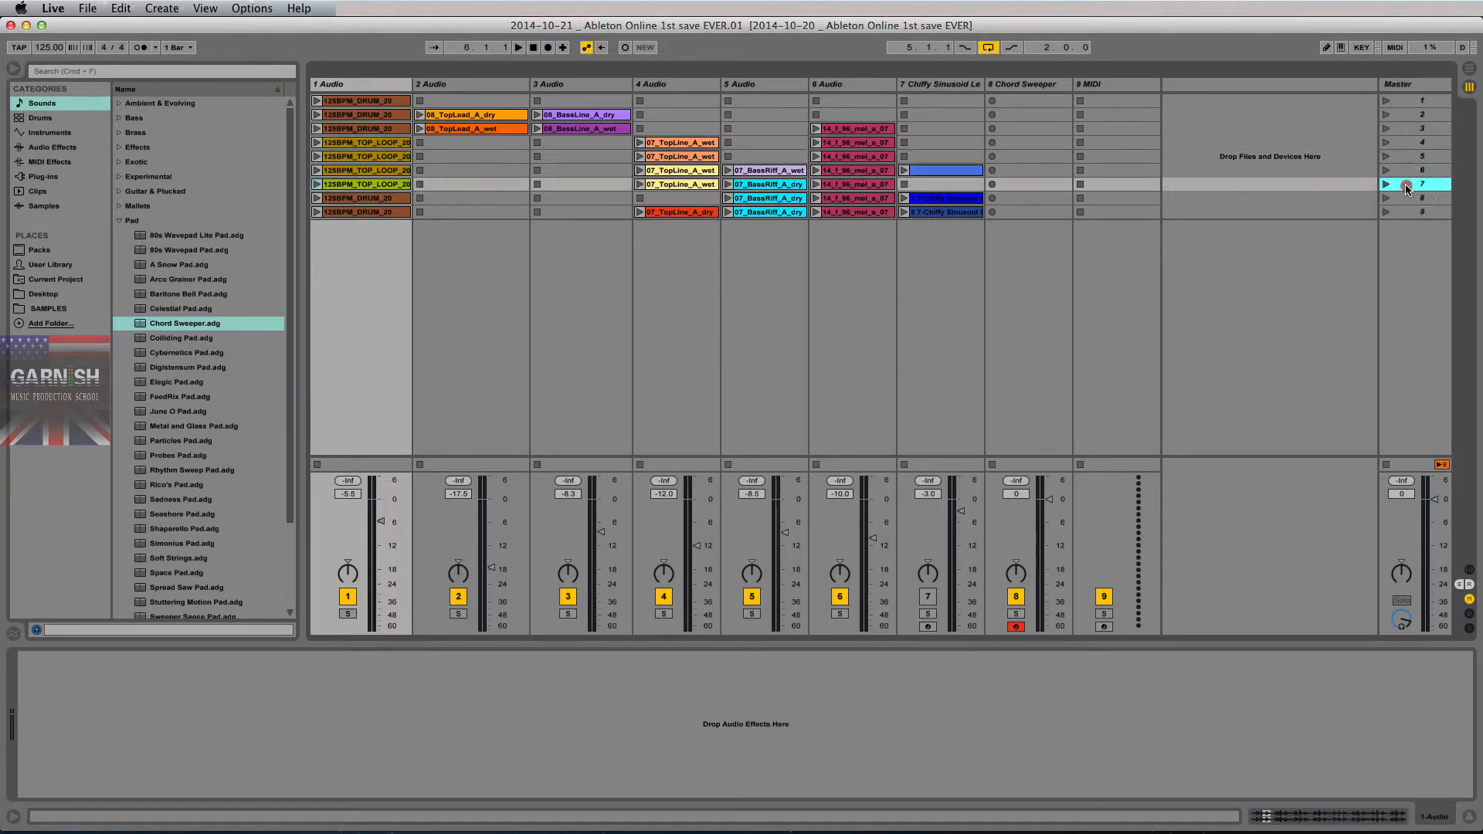
pyautogui.click(1406, 198)
pyautogui.click(1406, 212)
pyautogui.click(1403, 101)
# Step: Mark out bars 5 to 17 on the first track in Arrangement View, and place the insert marker at bar 17
pyautogui.press('Tab')
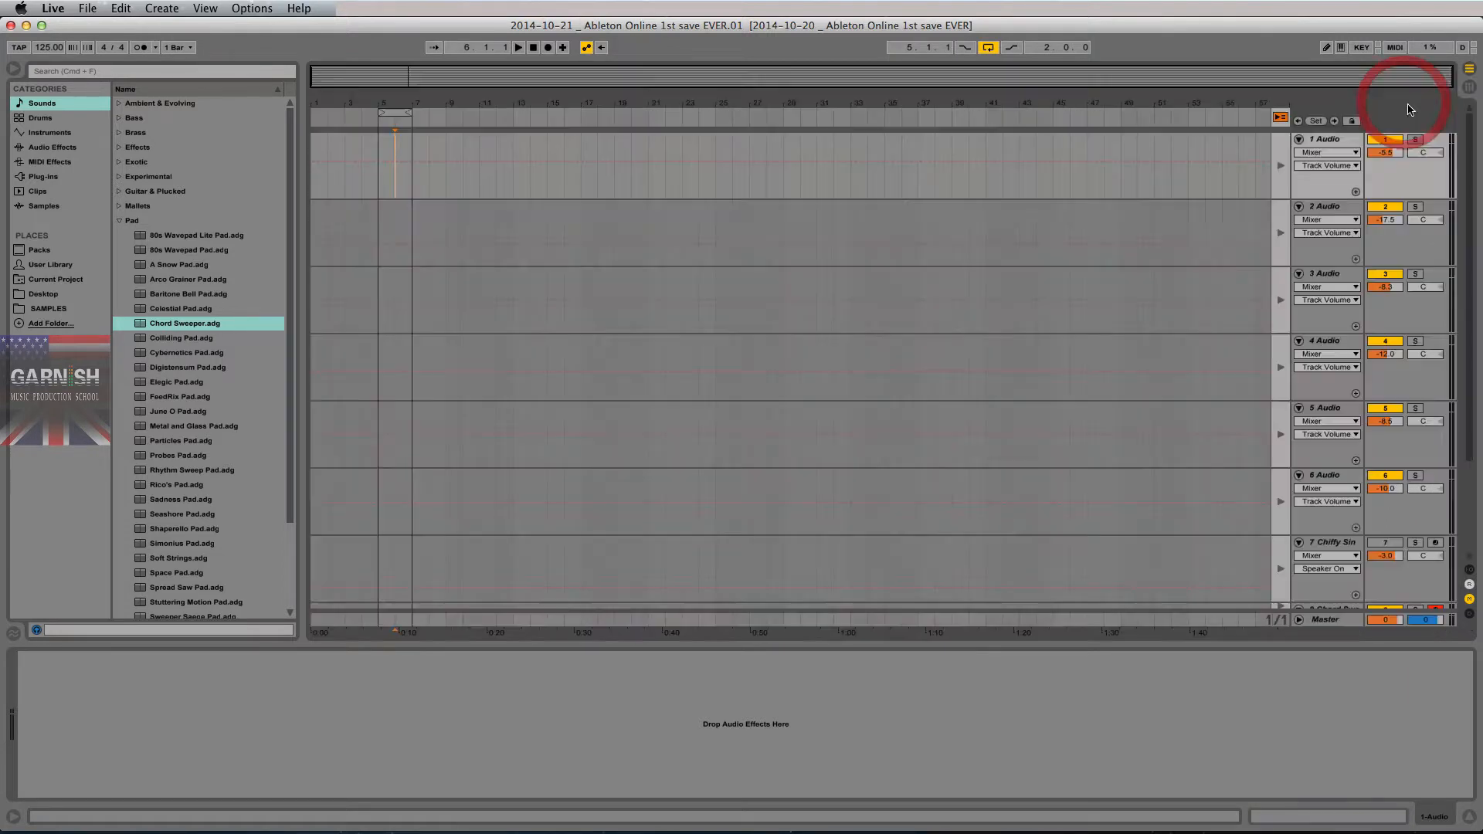
pyautogui.moveTo(378, 193); pyautogui.dragTo(575, 195)
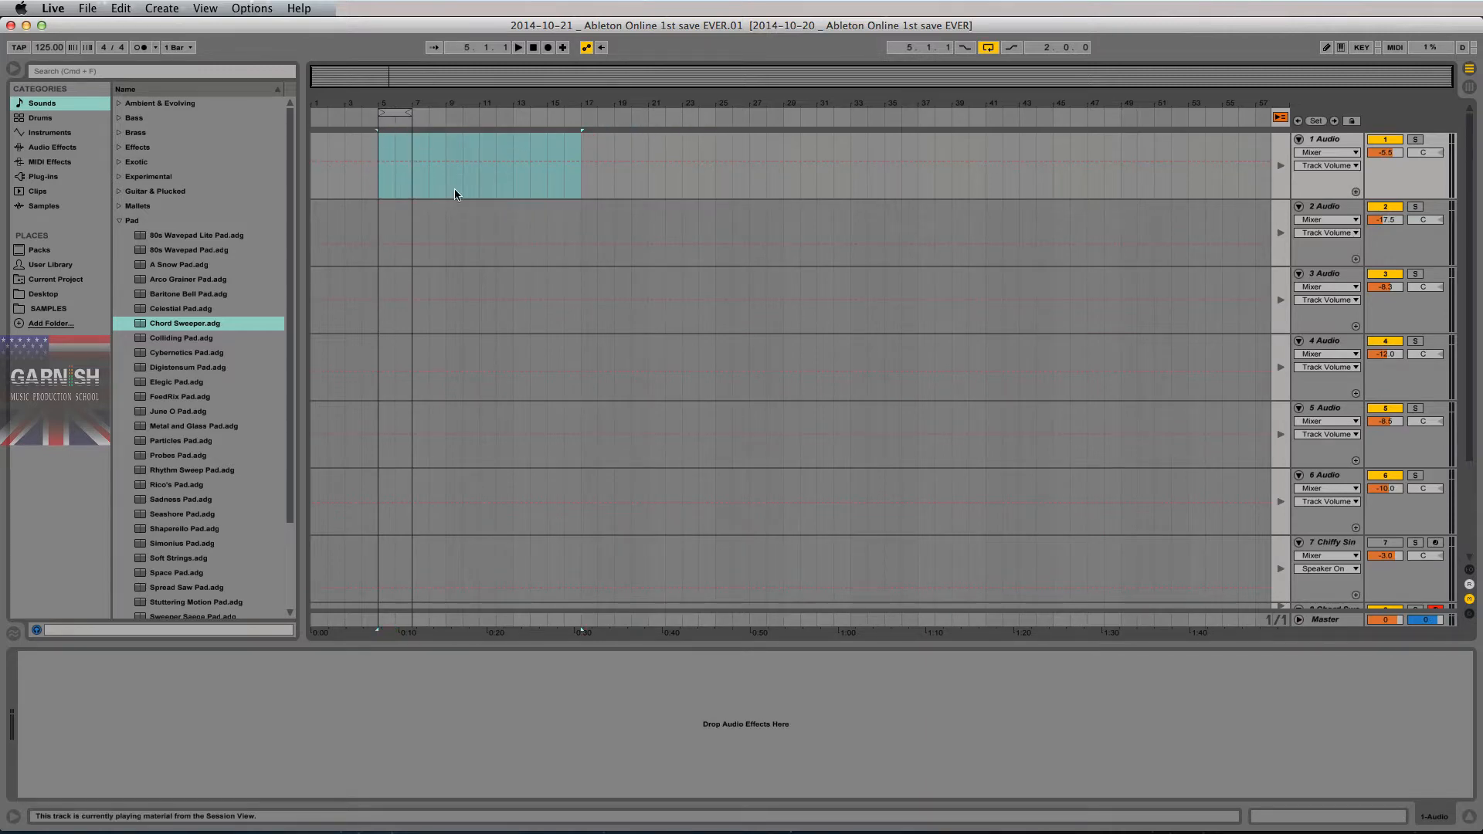
pyautogui.click(568, 186)
pyautogui.click(584, 190)
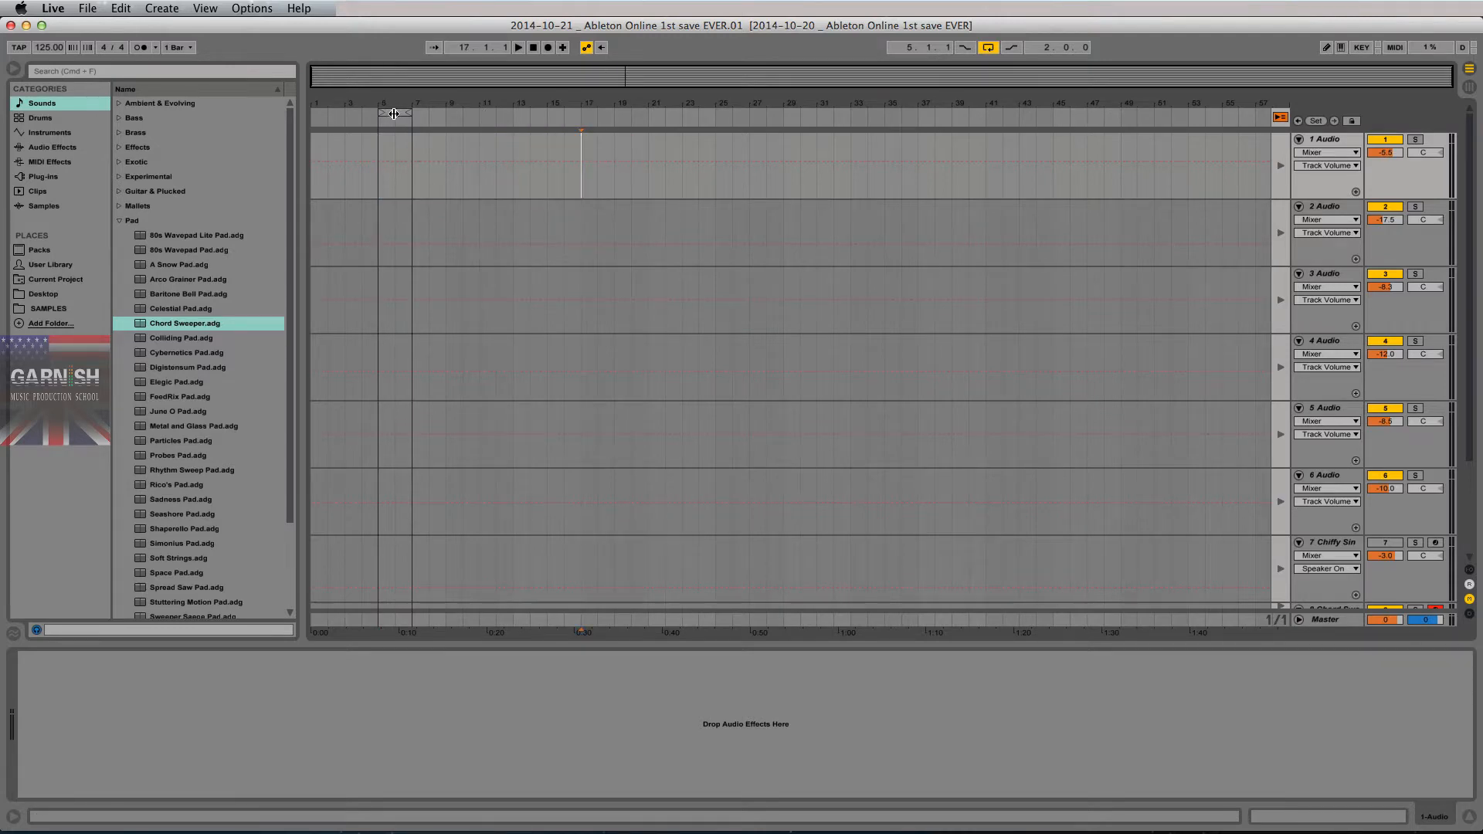
# Step: Set the arrangement loop to start at bar 17 with a length of 34 bars, keeping the insert marker at bar 17
pyautogui.moveTo(394, 113); pyautogui.dragTo(1147, 114)
pyautogui.press('space')
pyautogui.click(582, 178)
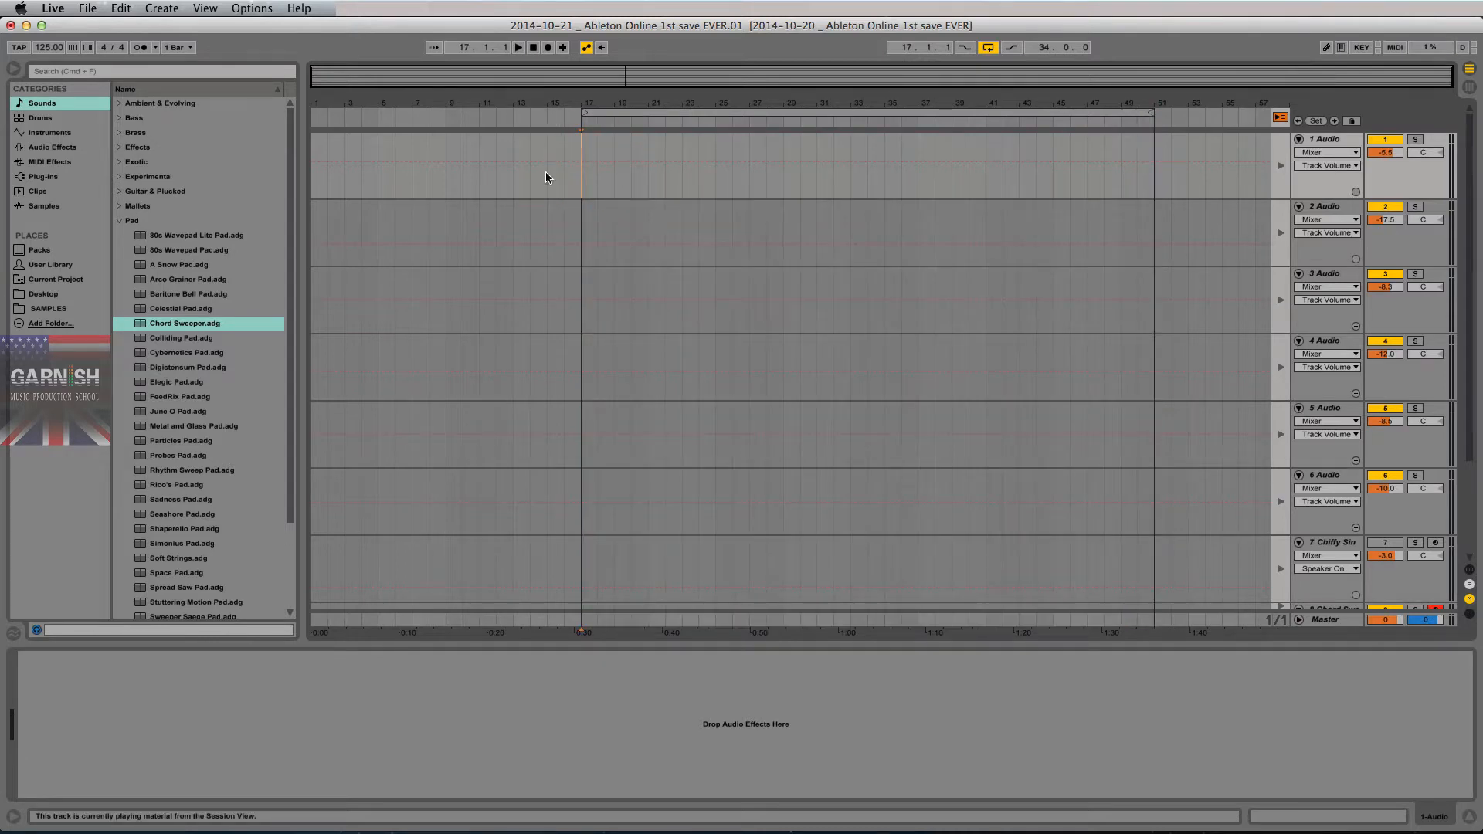
# Step: Highlight the empty space before bar 17 on the first track, and return the insert marker to bar 17
pyautogui.moveTo(581, 183)
pyautogui.mouseDown()
pyautogui.moveTo(314, 191)
pyautogui.moveTo(575, 183)
pyautogui.mouseUp()
pyautogui.click(320, 192)
pyautogui.moveTo(314, 181); pyautogui.dragTo(573, 182)
pyautogui.click(581, 188)
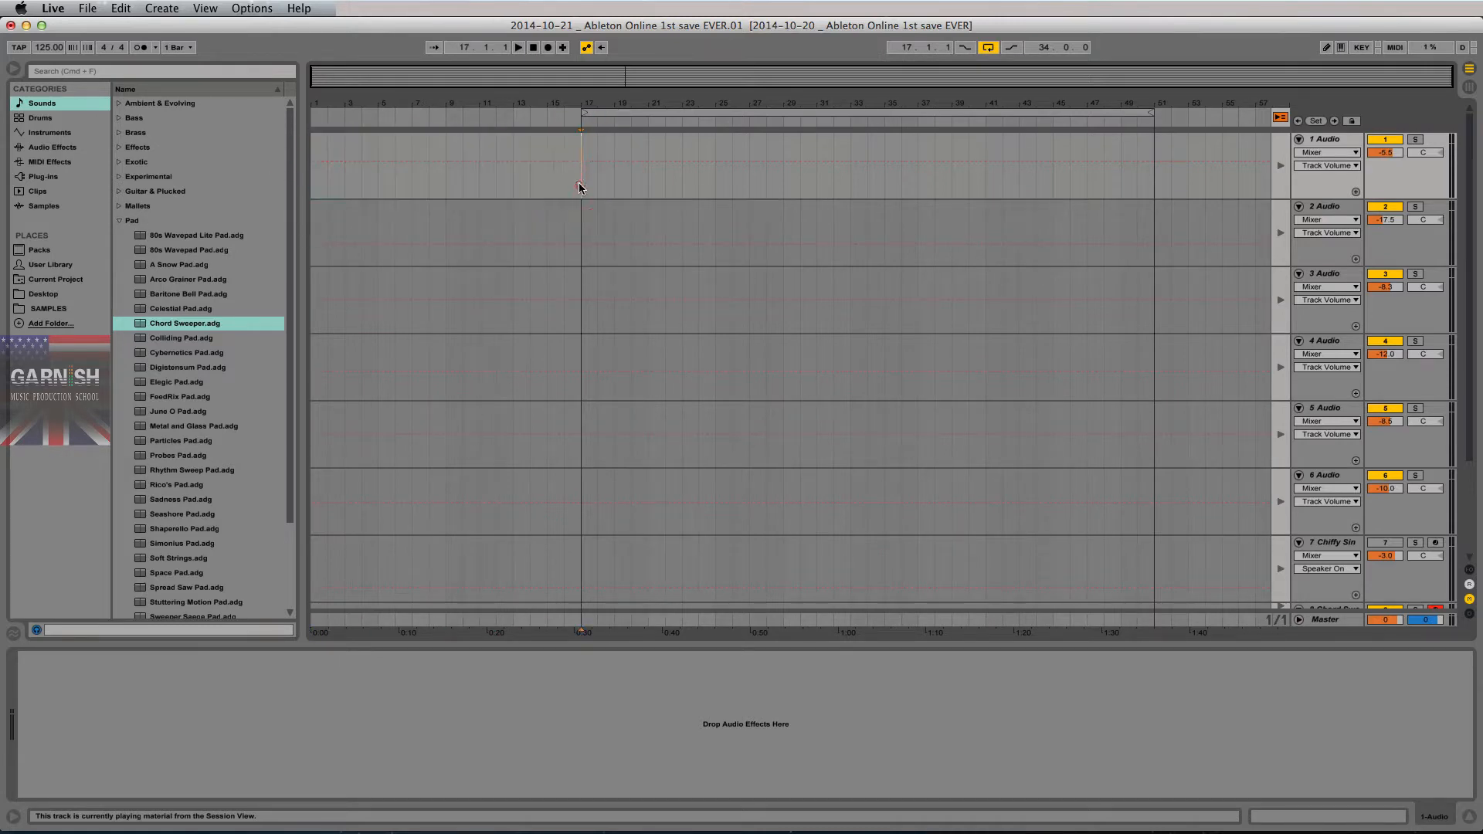
# Step: Try to move the loop start slightly before bar 17, and undo the change
pyautogui.click(439, 192)
pyautogui.click(585, 113)
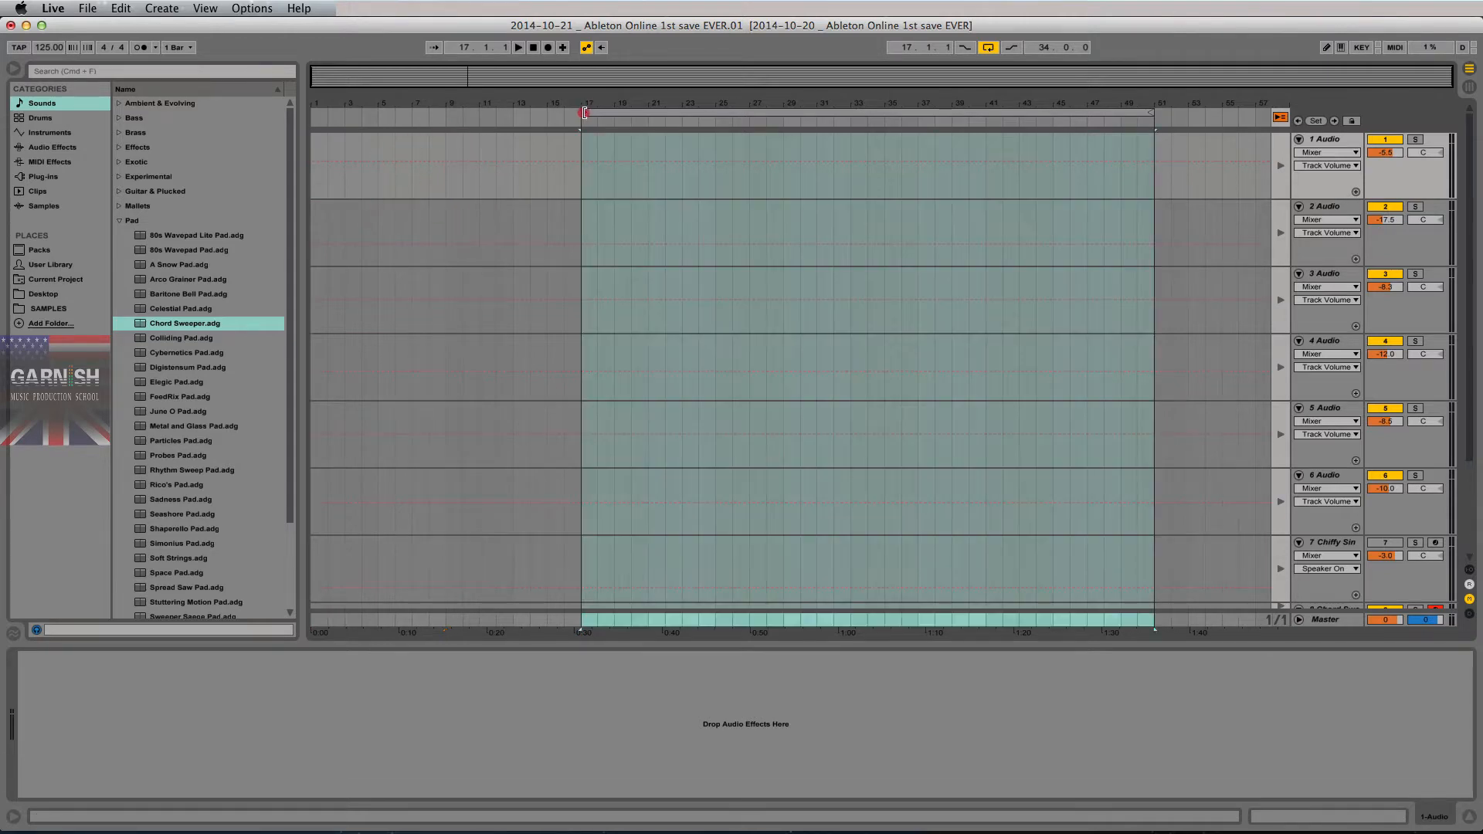
pyautogui.moveTo(585, 114); pyautogui.dragTo(568, 113)
pyautogui.press('cmd+z')
pyautogui.click(575, 113)
pyautogui.click(577, 178)
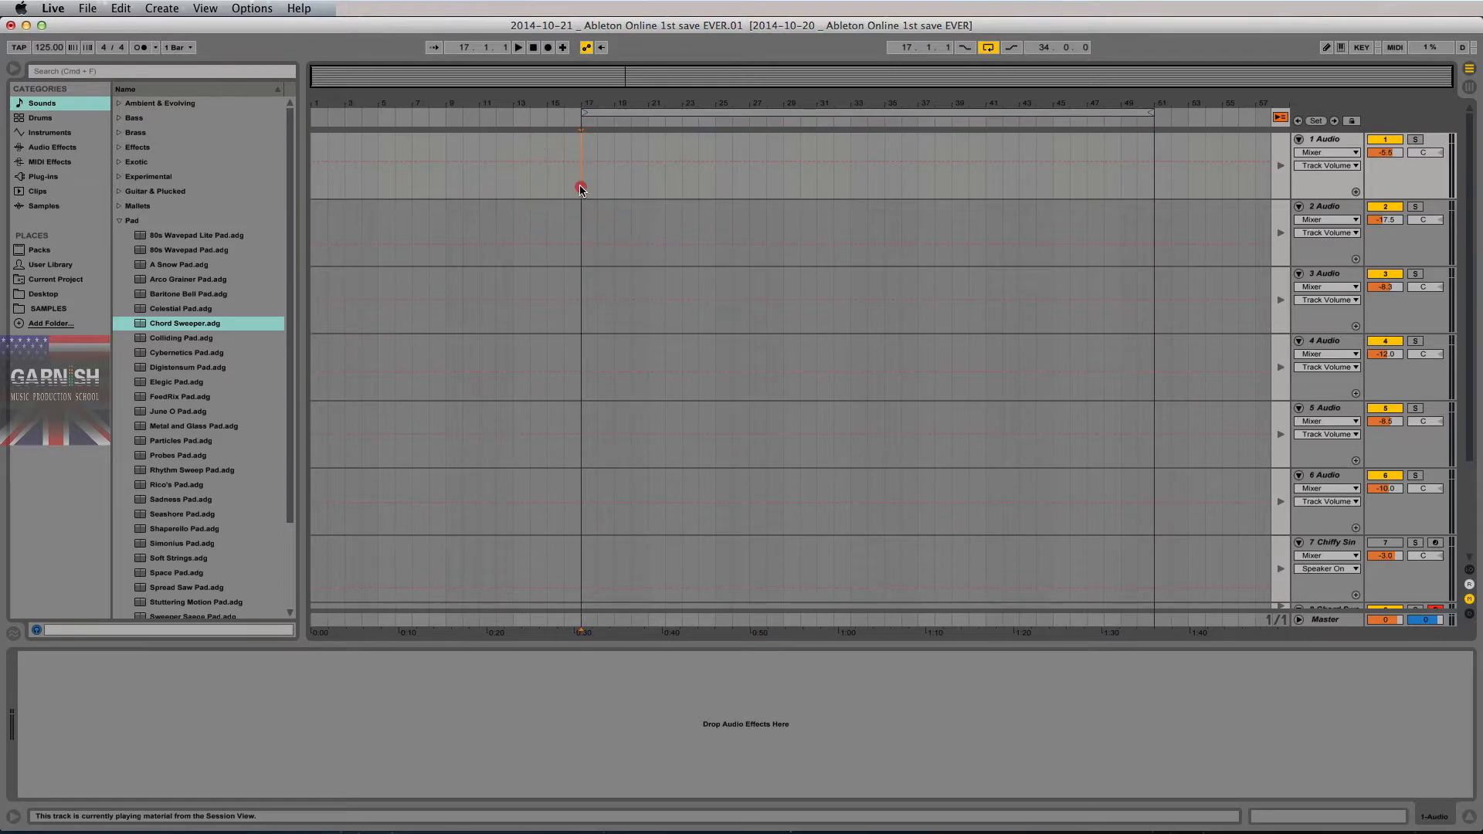
# Step: Mark out bars 1 to 17 on the first track as intro space, and reposition the insert marker at bar 17
pyautogui.moveTo(580, 189); pyautogui.dragTo(305, 185)
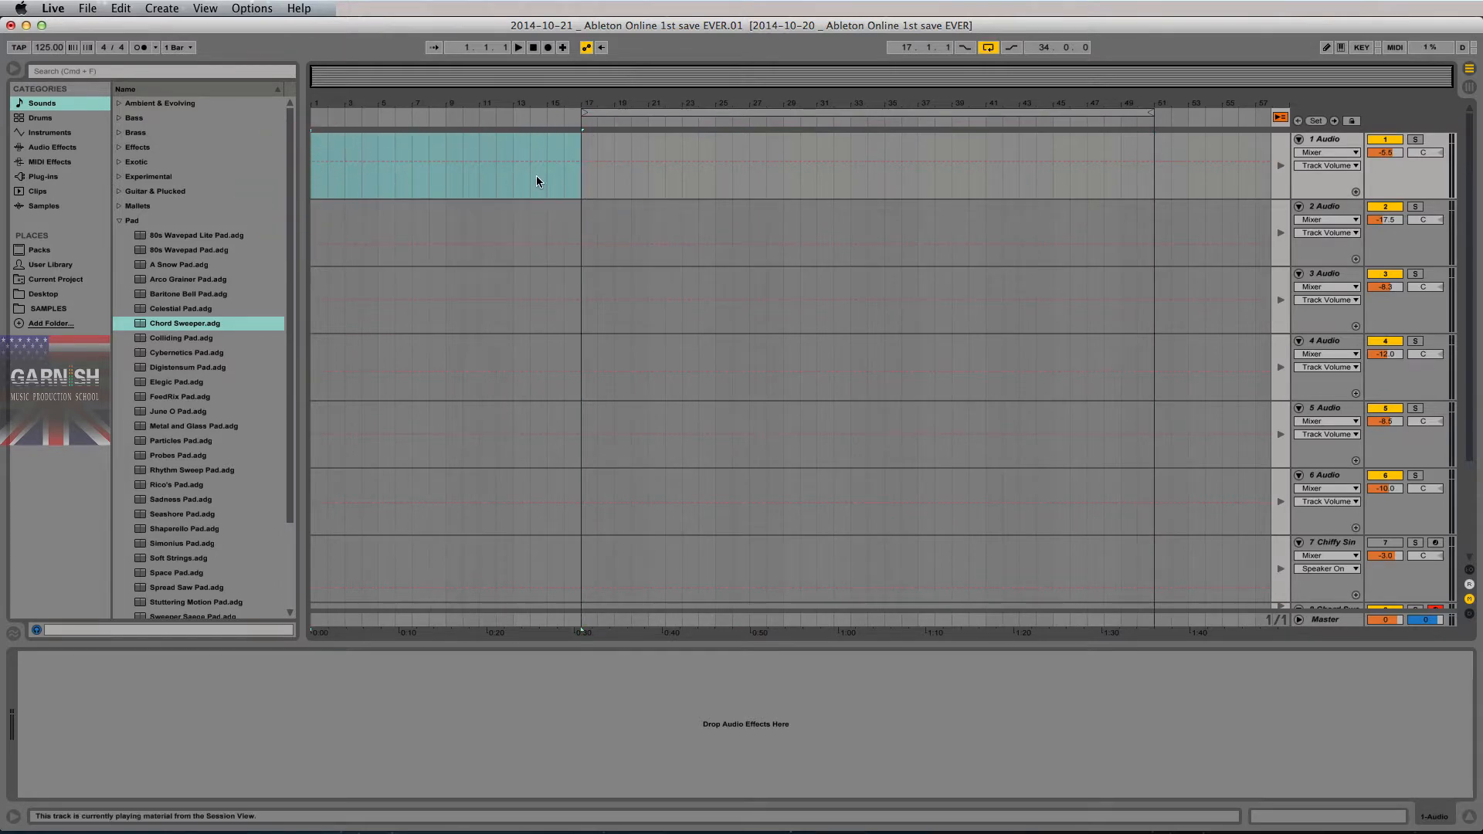
pyautogui.click(581, 189)
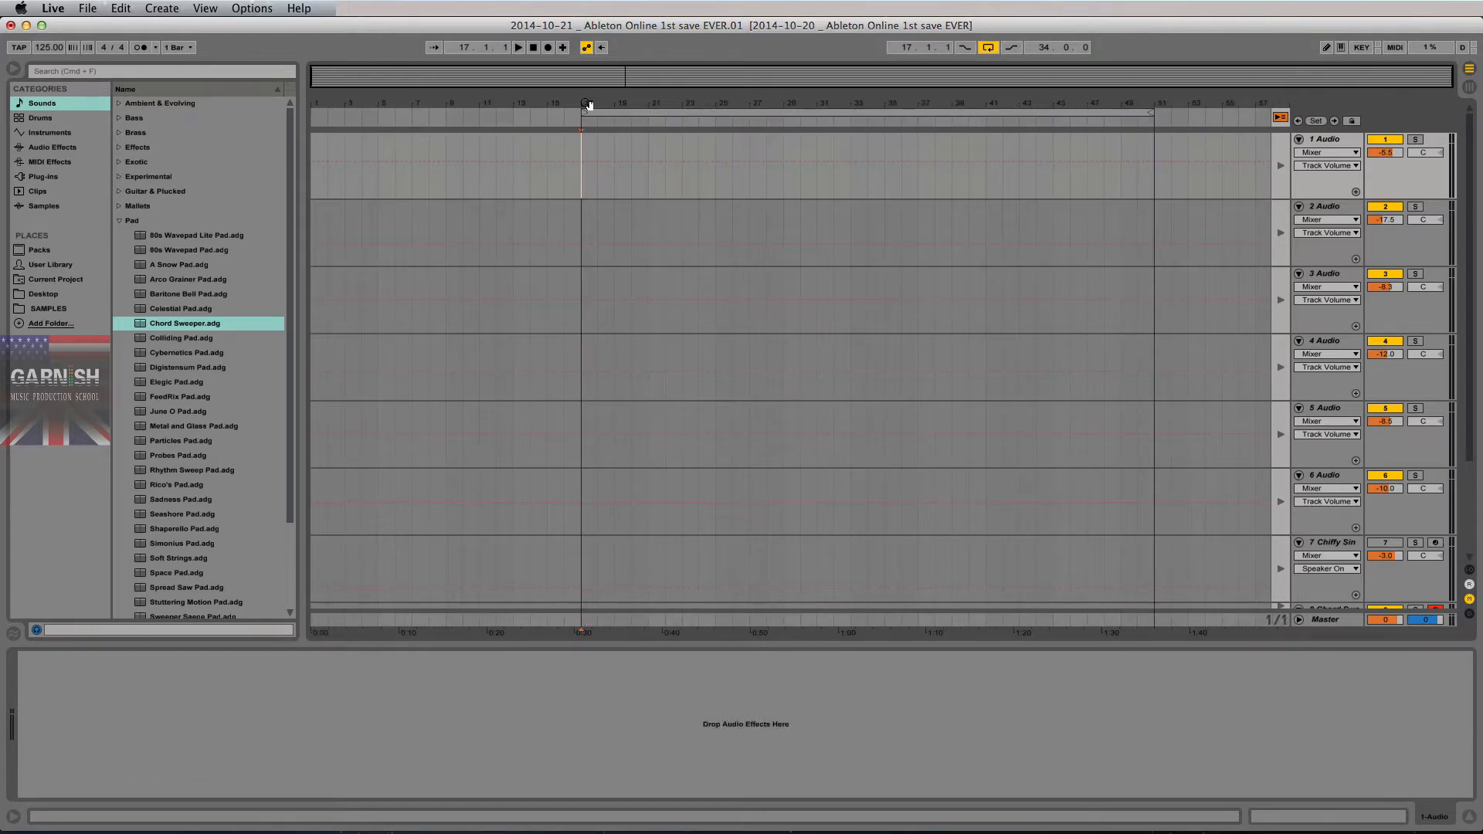
pyautogui.click(579, 229)
pyautogui.click(580, 179)
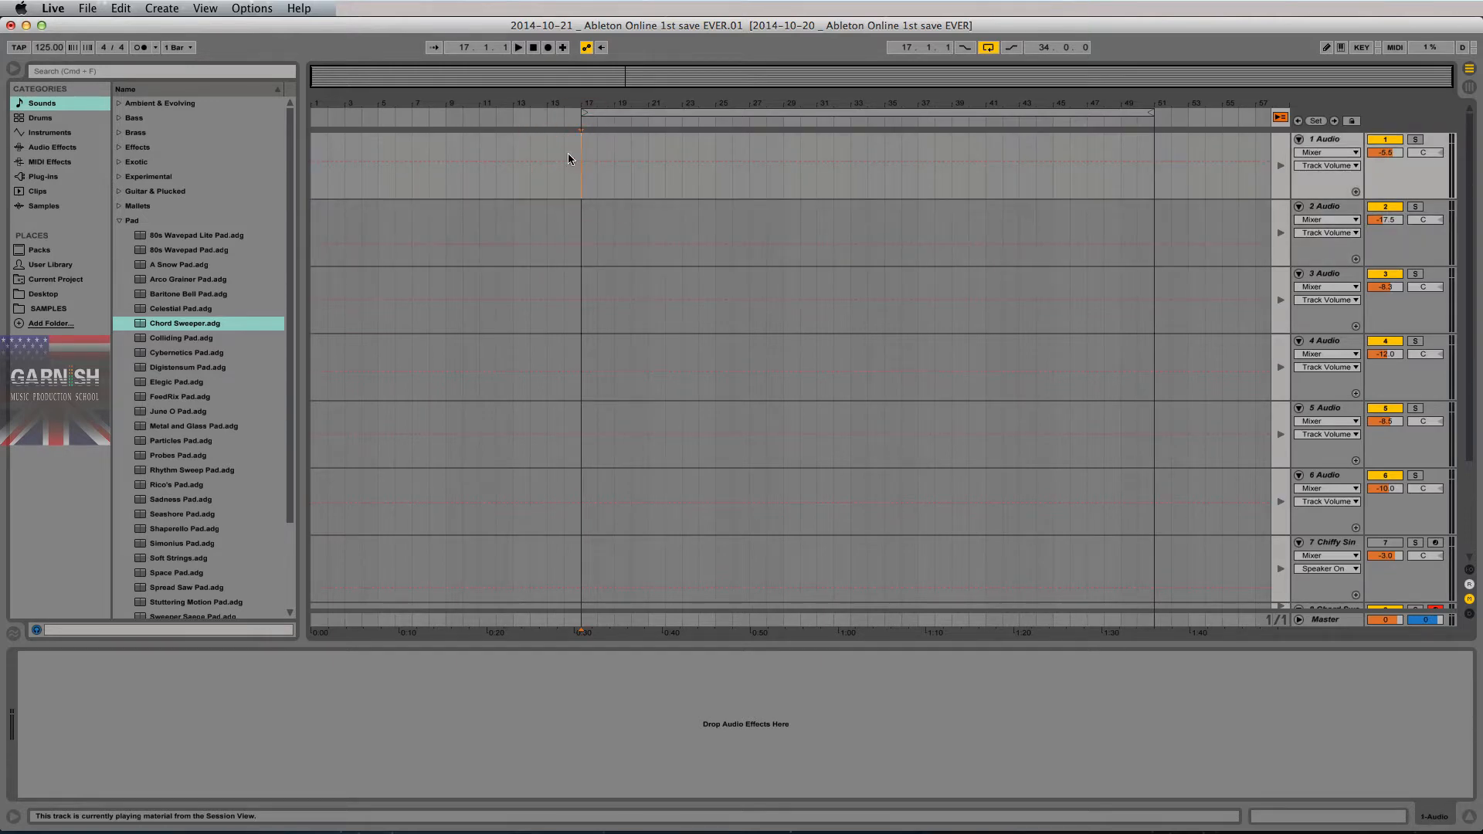
# Step: Launch scene 1 in Session View so its drum clip is active, and stop playback
pyautogui.press('F5')
pyautogui.press('Tab')
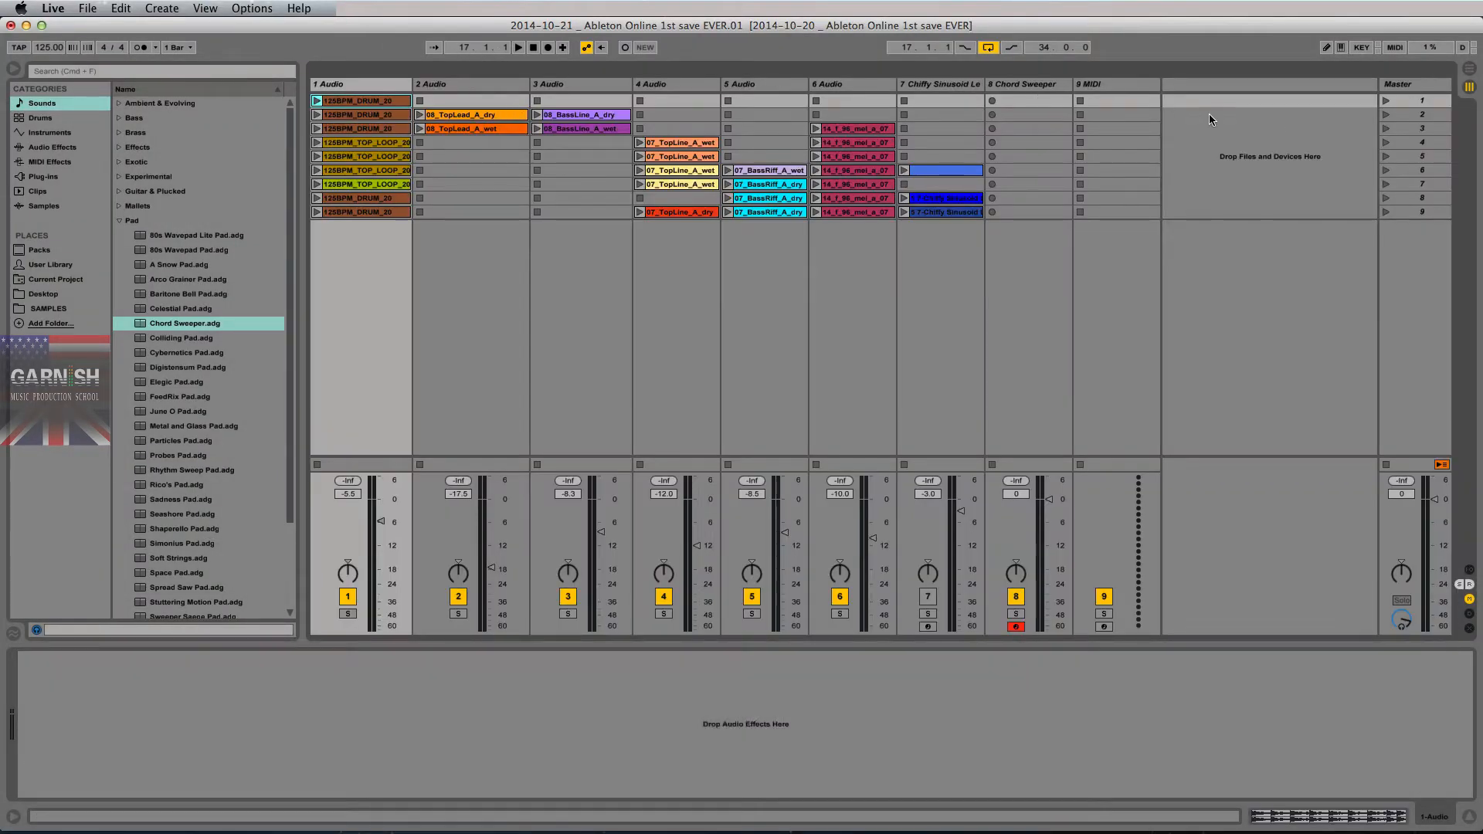
pyautogui.click(1385, 101)
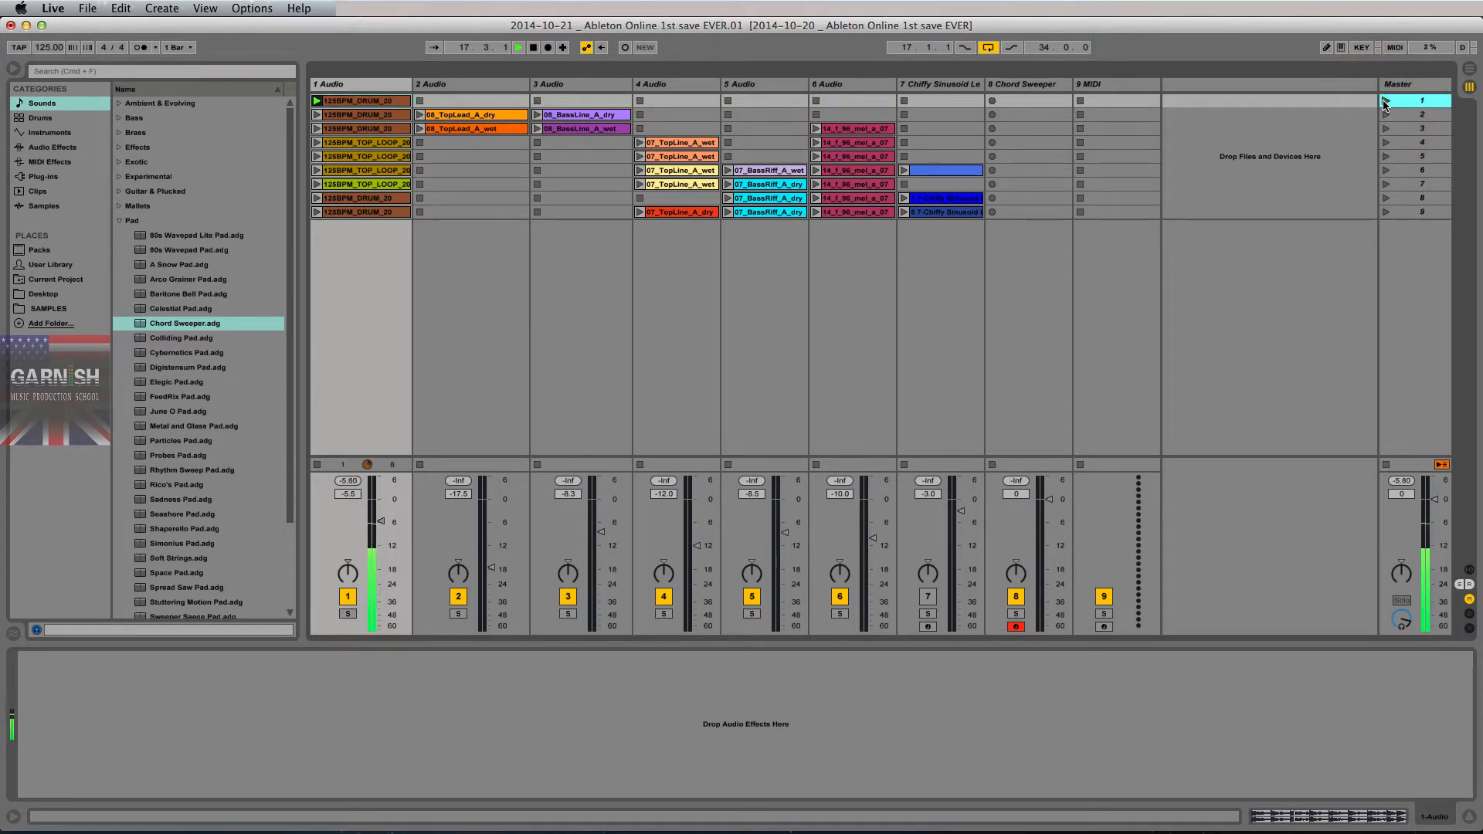
pyautogui.press('space')
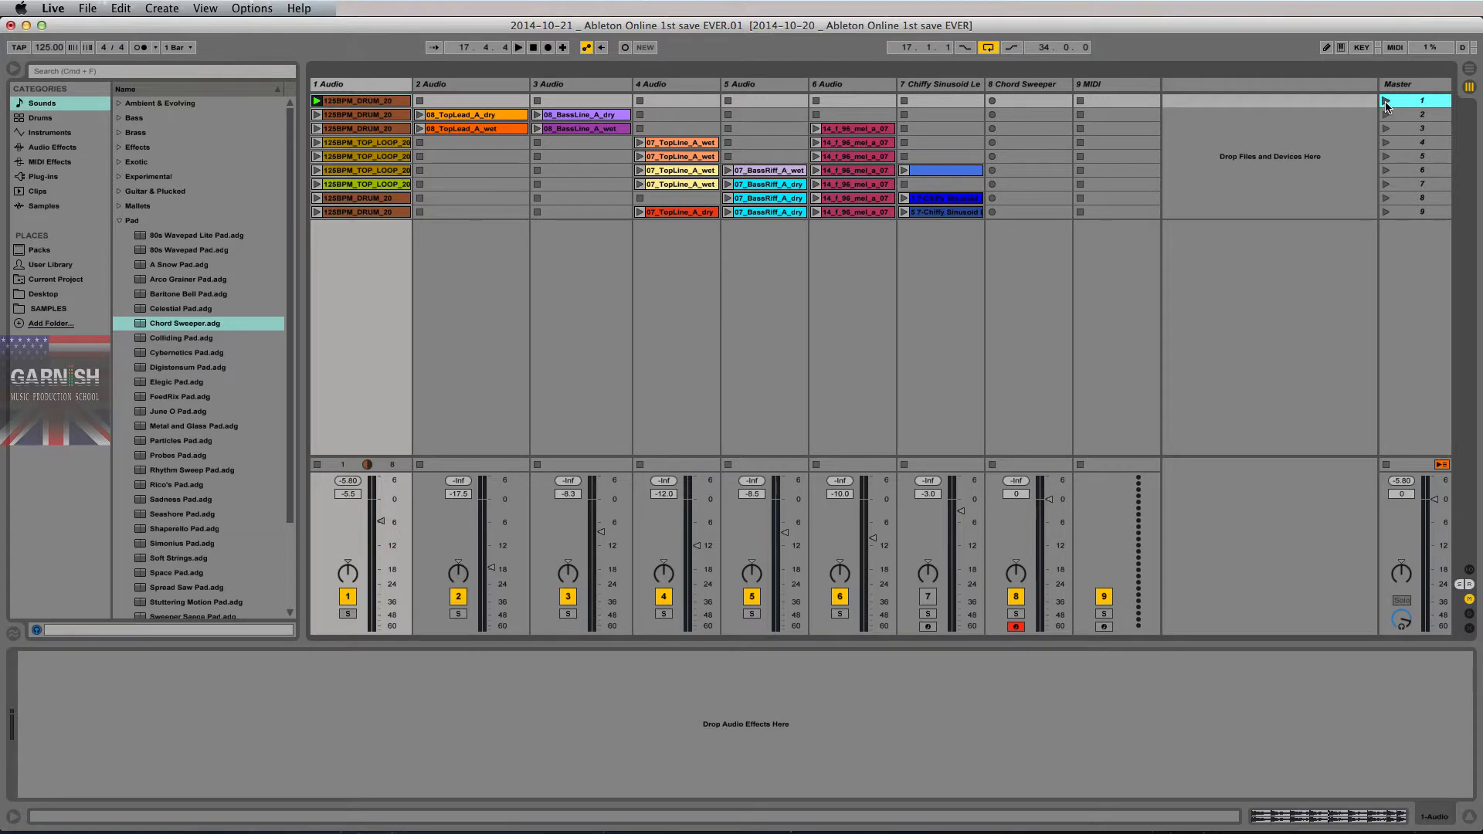
# Step: Reset the insert marker to bar 17 on the first track in Arrangement View, and start arrangement recording
pyautogui.press('Tab')
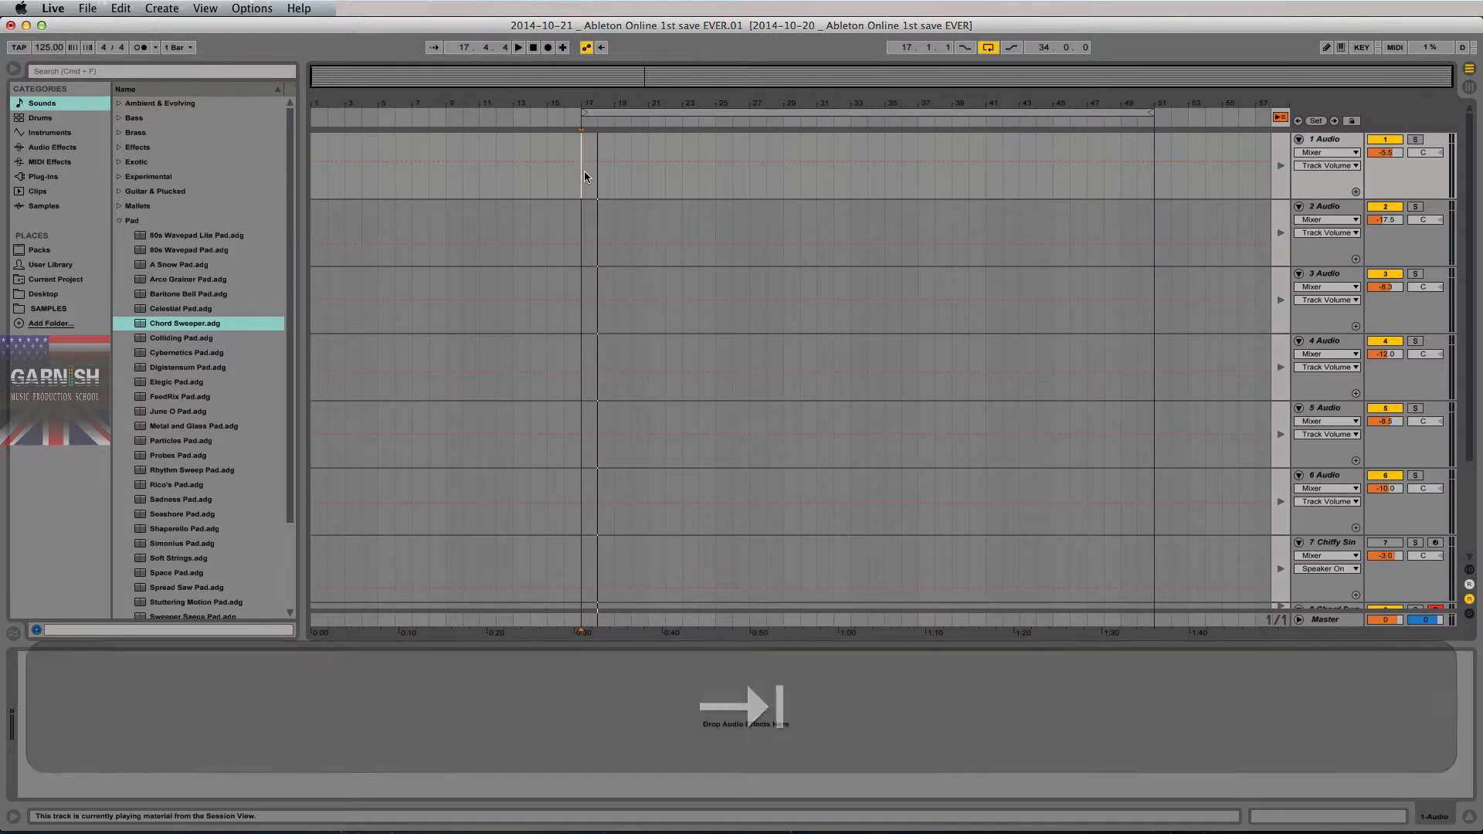
pyautogui.click(581, 167)
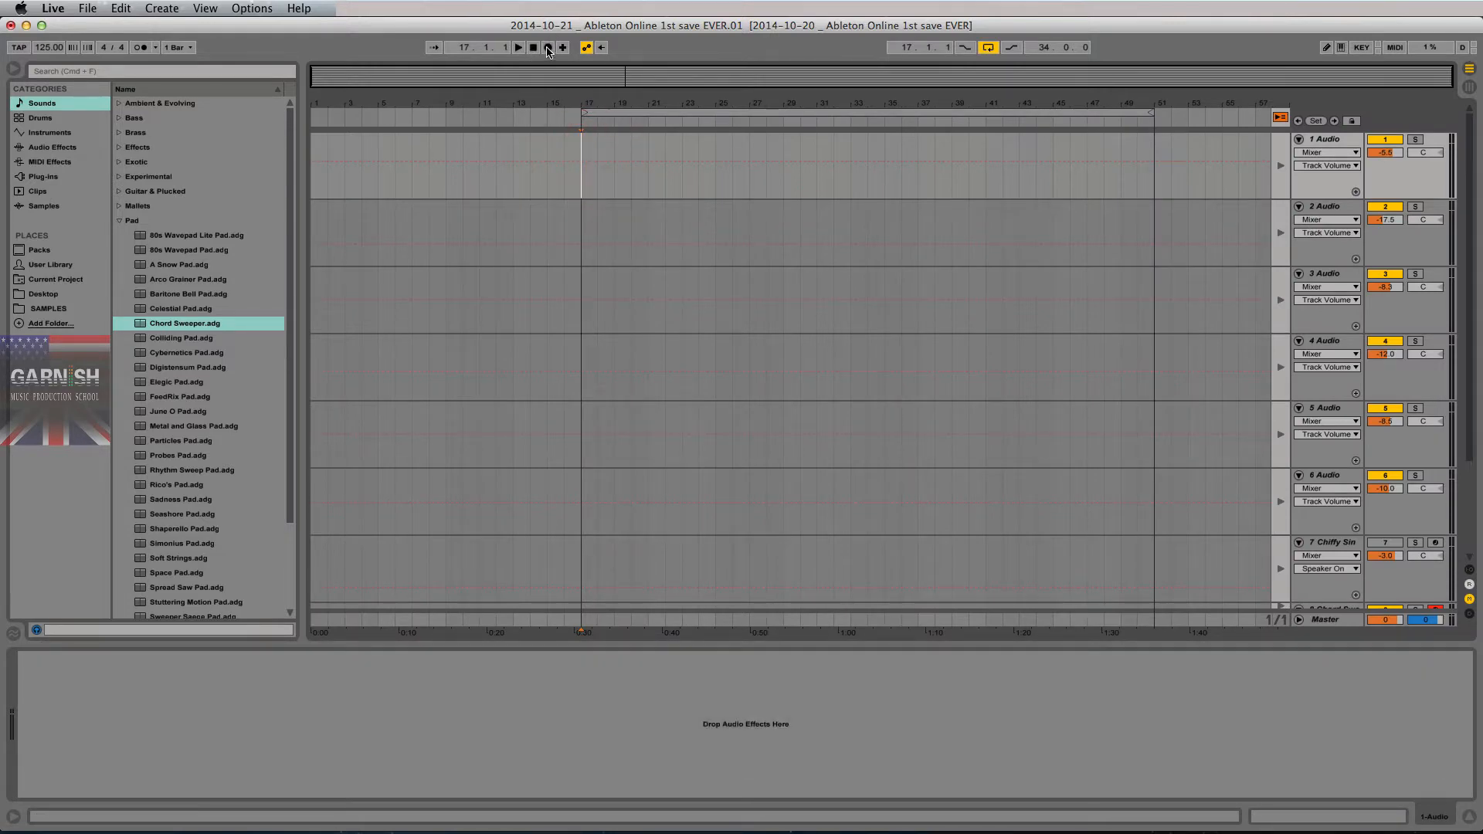
pyautogui.click(547, 49)
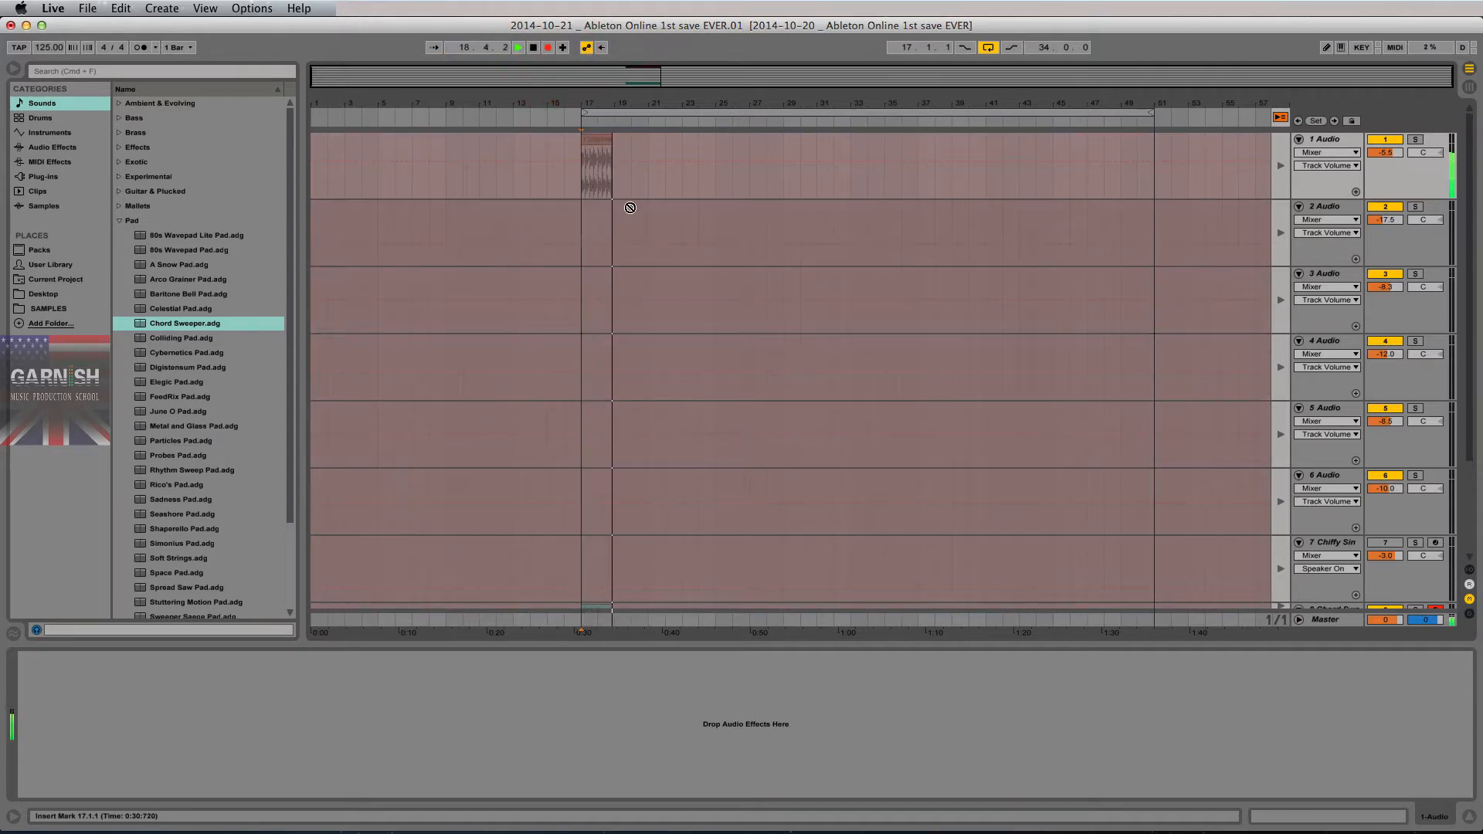
# Step: Check the recording in both views, and turn off the arrangement loop while recording continues
pyautogui.press('Tab')
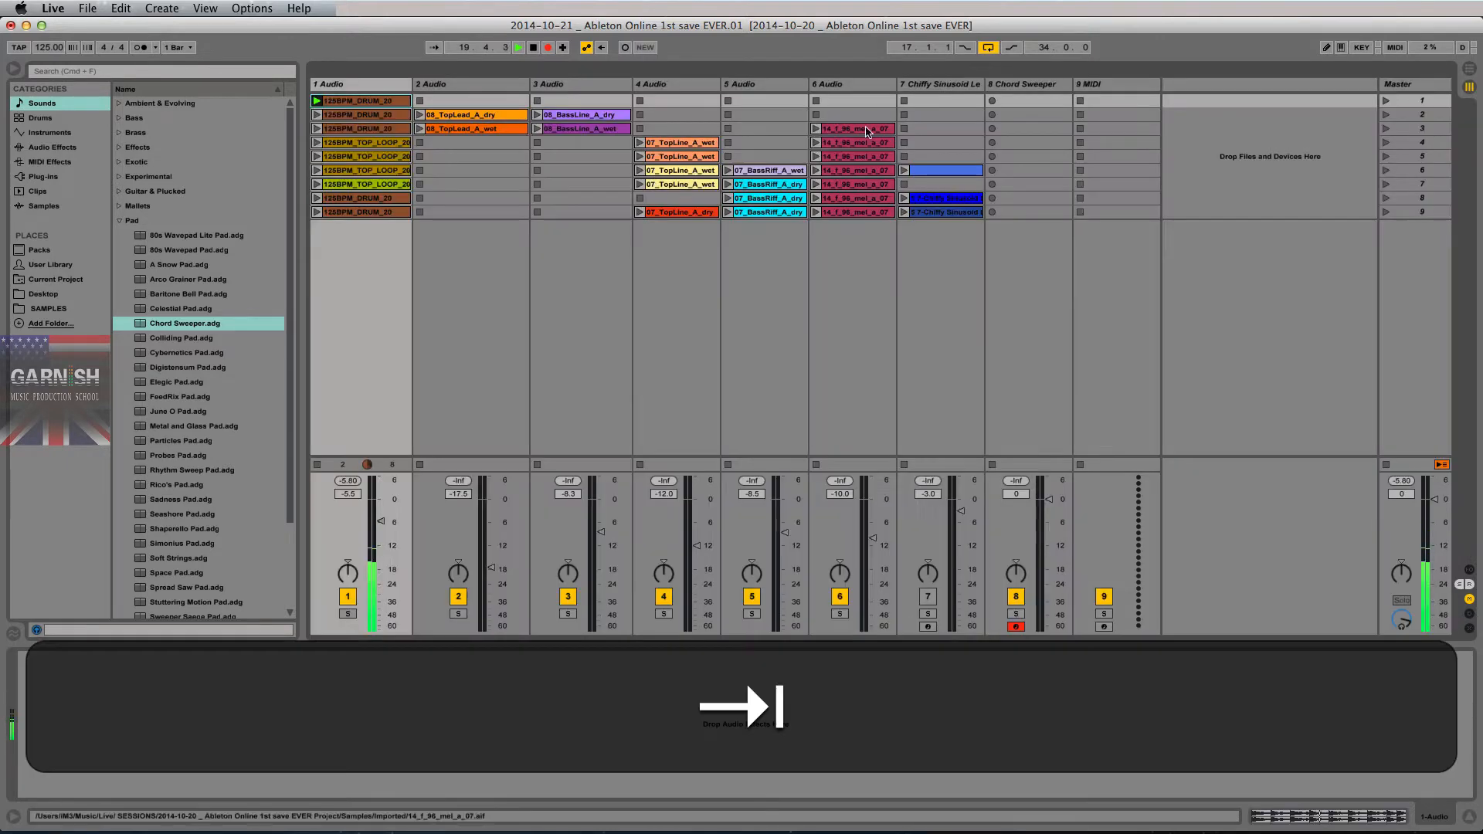
pyautogui.press('Tab')
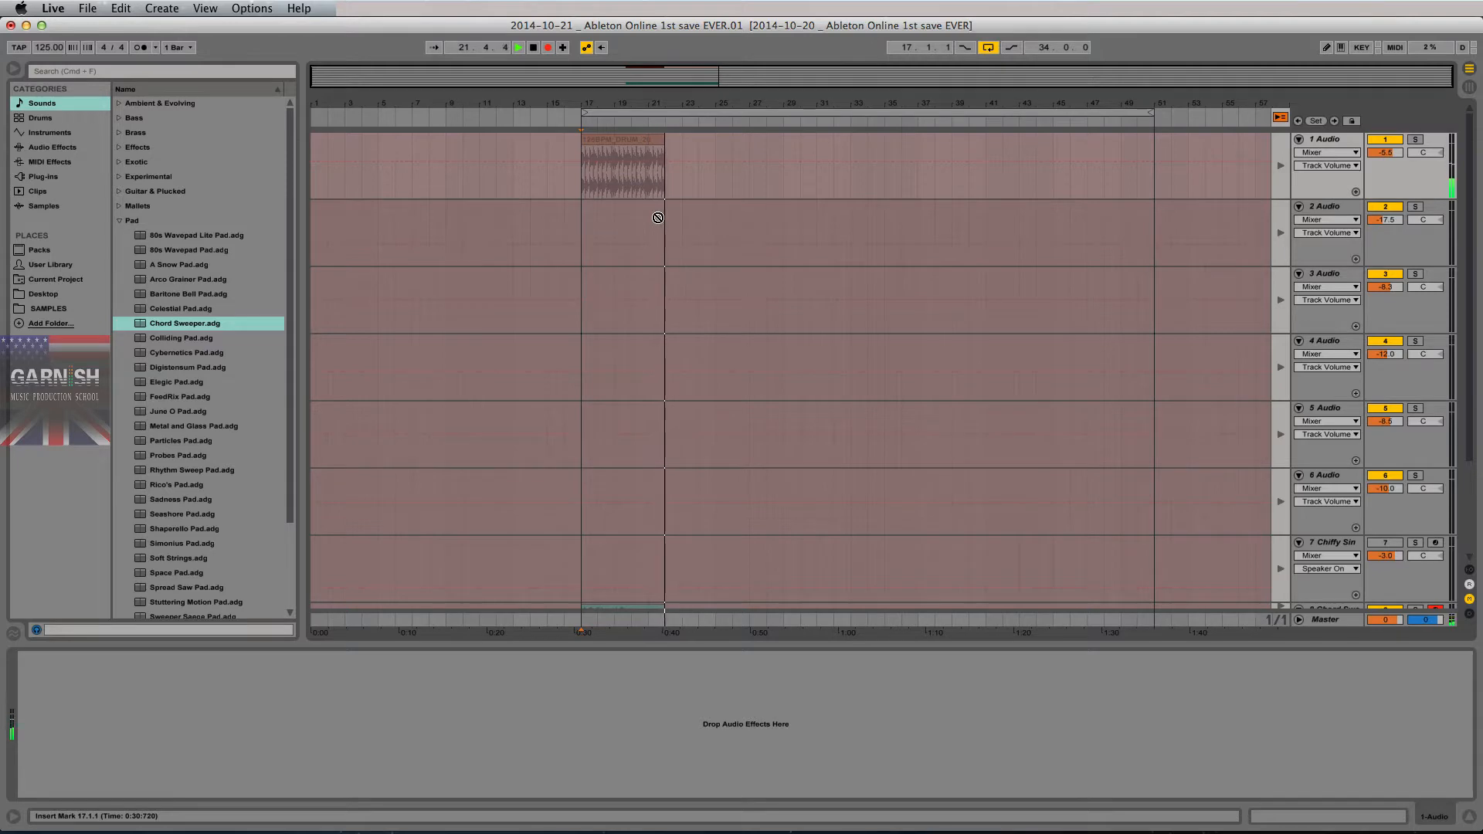
pyautogui.press('shift')
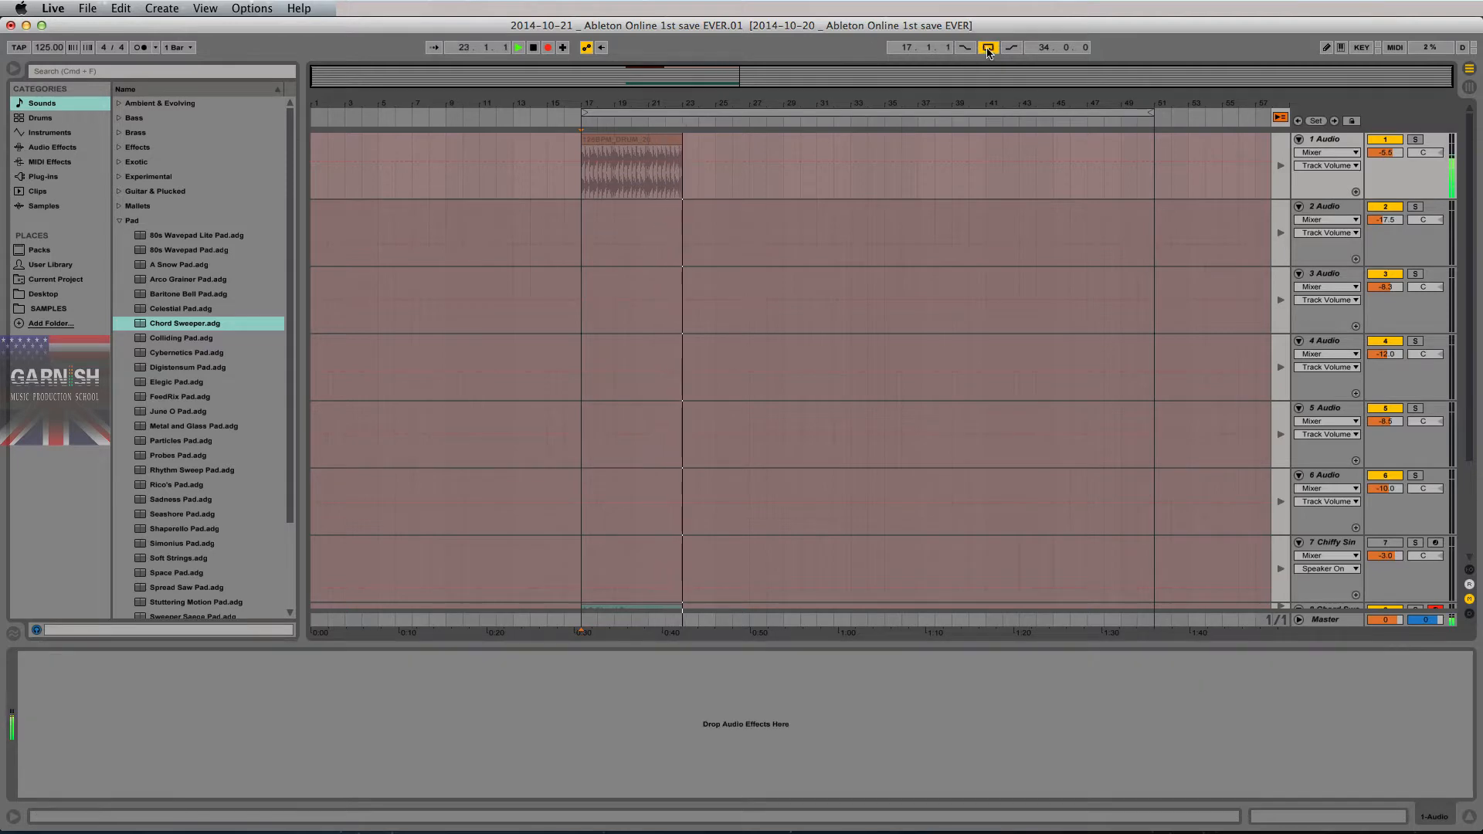
pyautogui.click(987, 48)
# Step: Launch scene 2 in Session View while recording, and follow its clips being captured in Arrangement View
pyautogui.press('Tab')
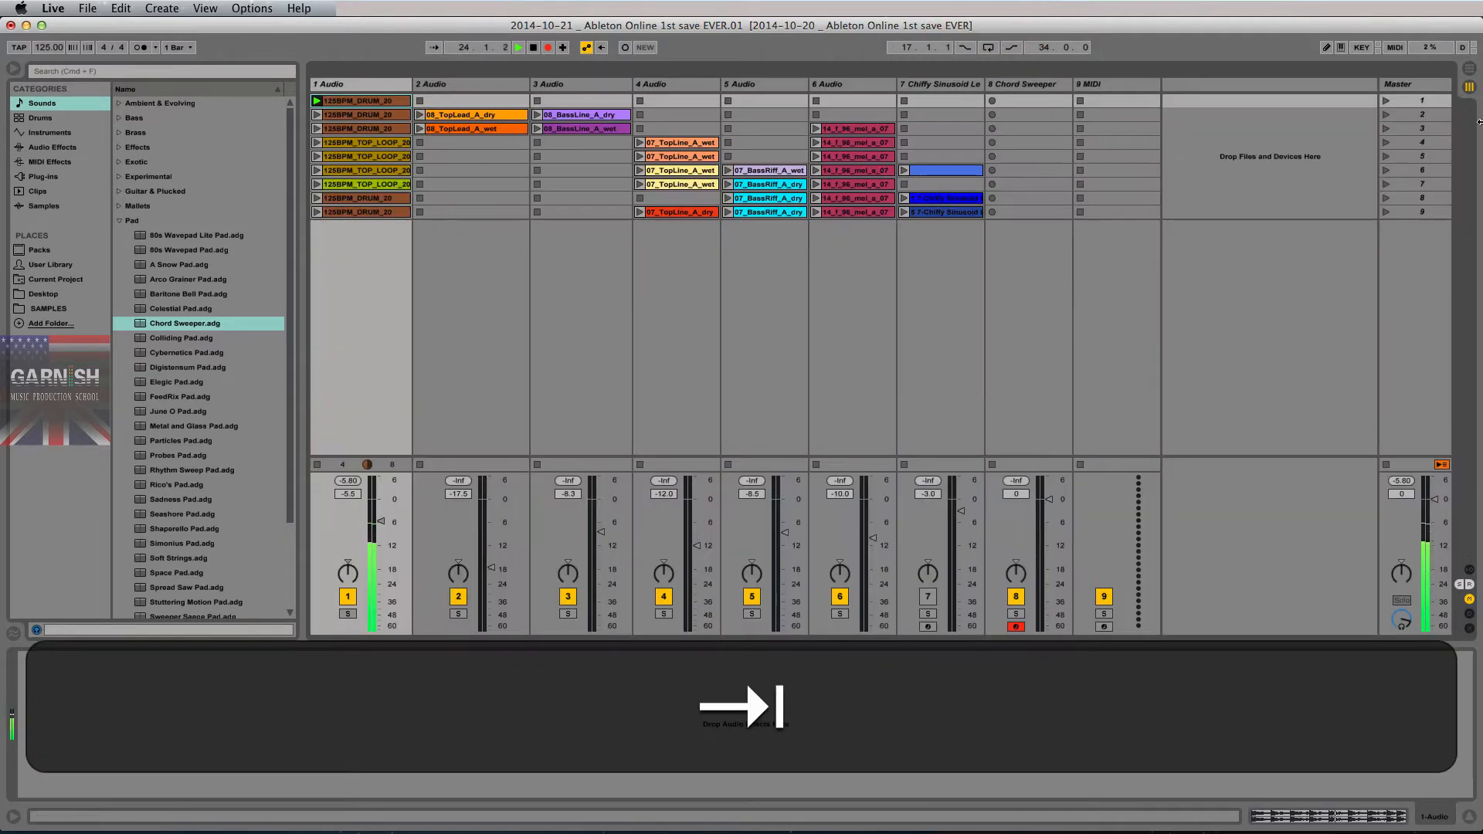
pyautogui.click(1386, 116)
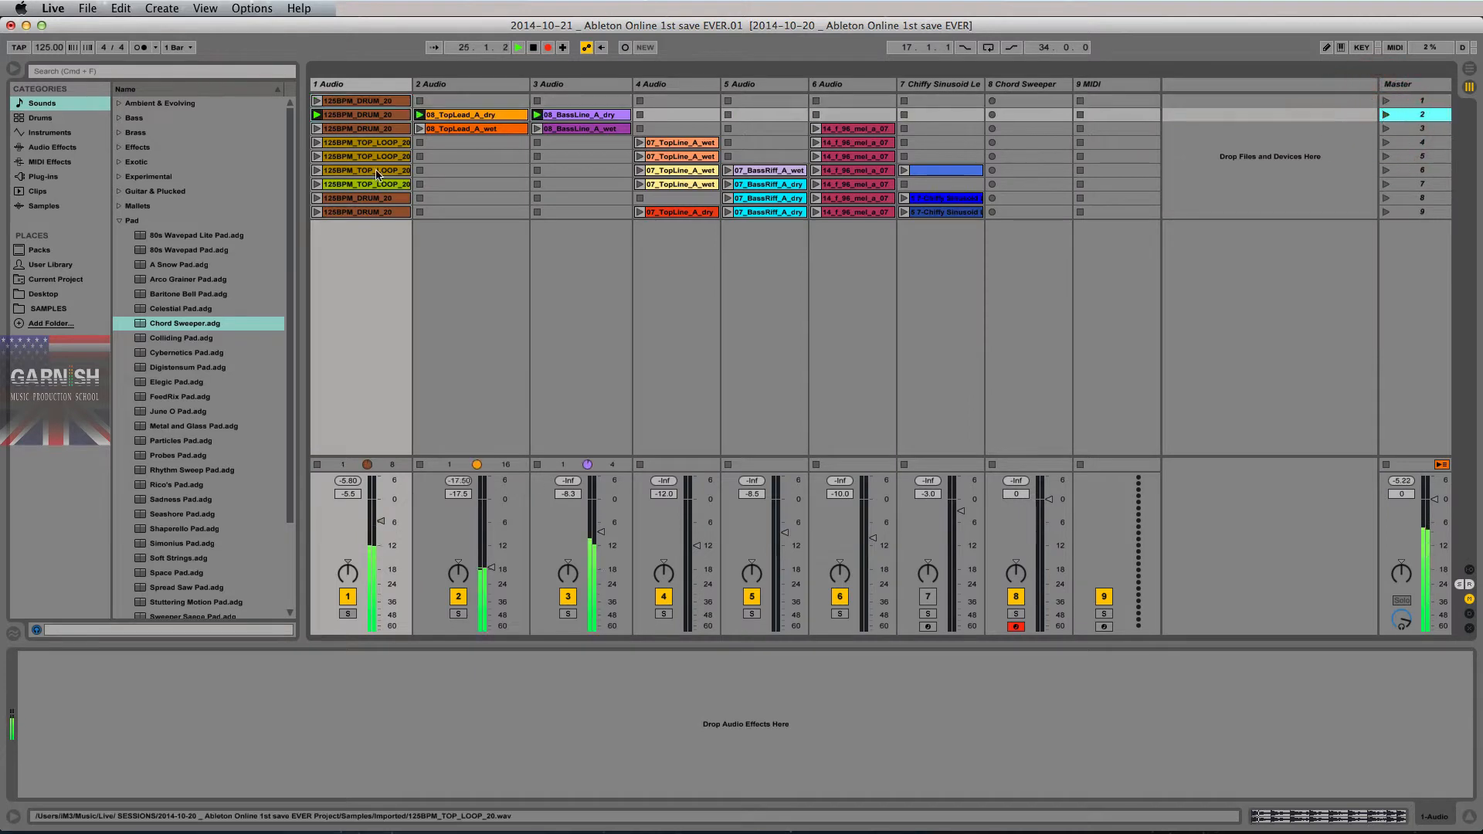
pyautogui.press('Tab')
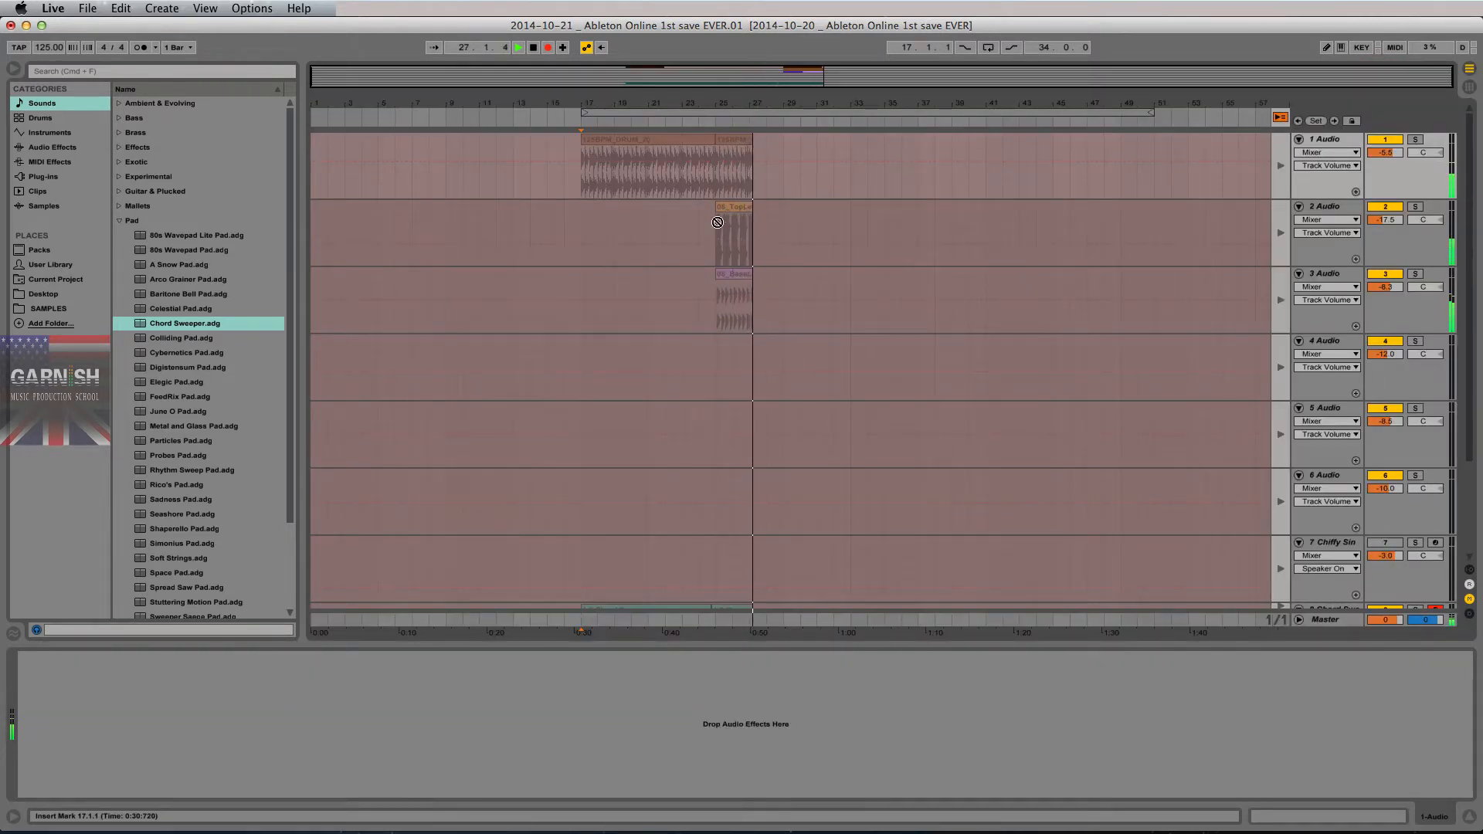
pyautogui.press('shift')
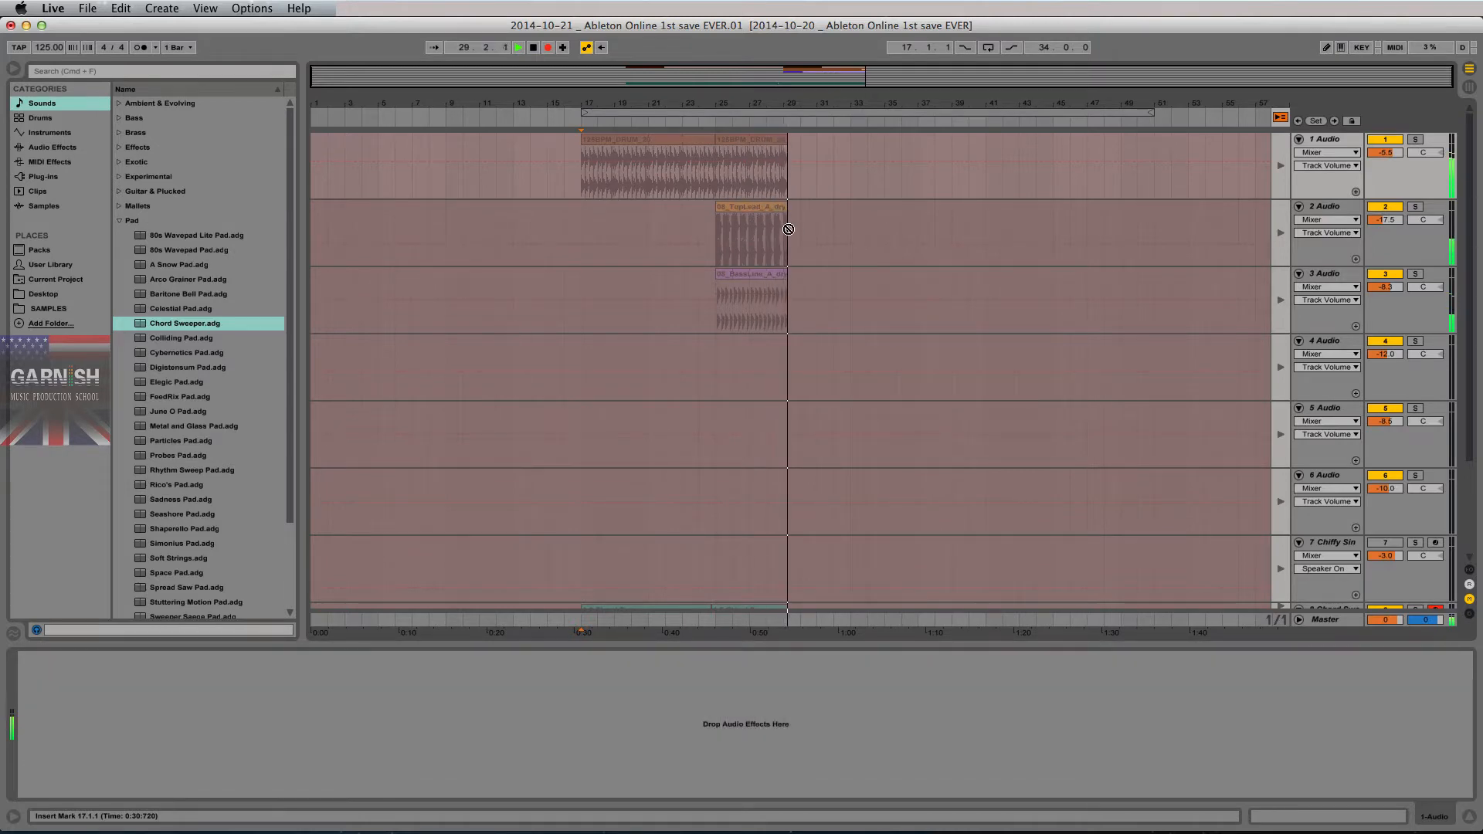
# Step: Launch scene 3 in Session View while recording, and check its clips being captured in Arrangement View
pyautogui.press('Tab')
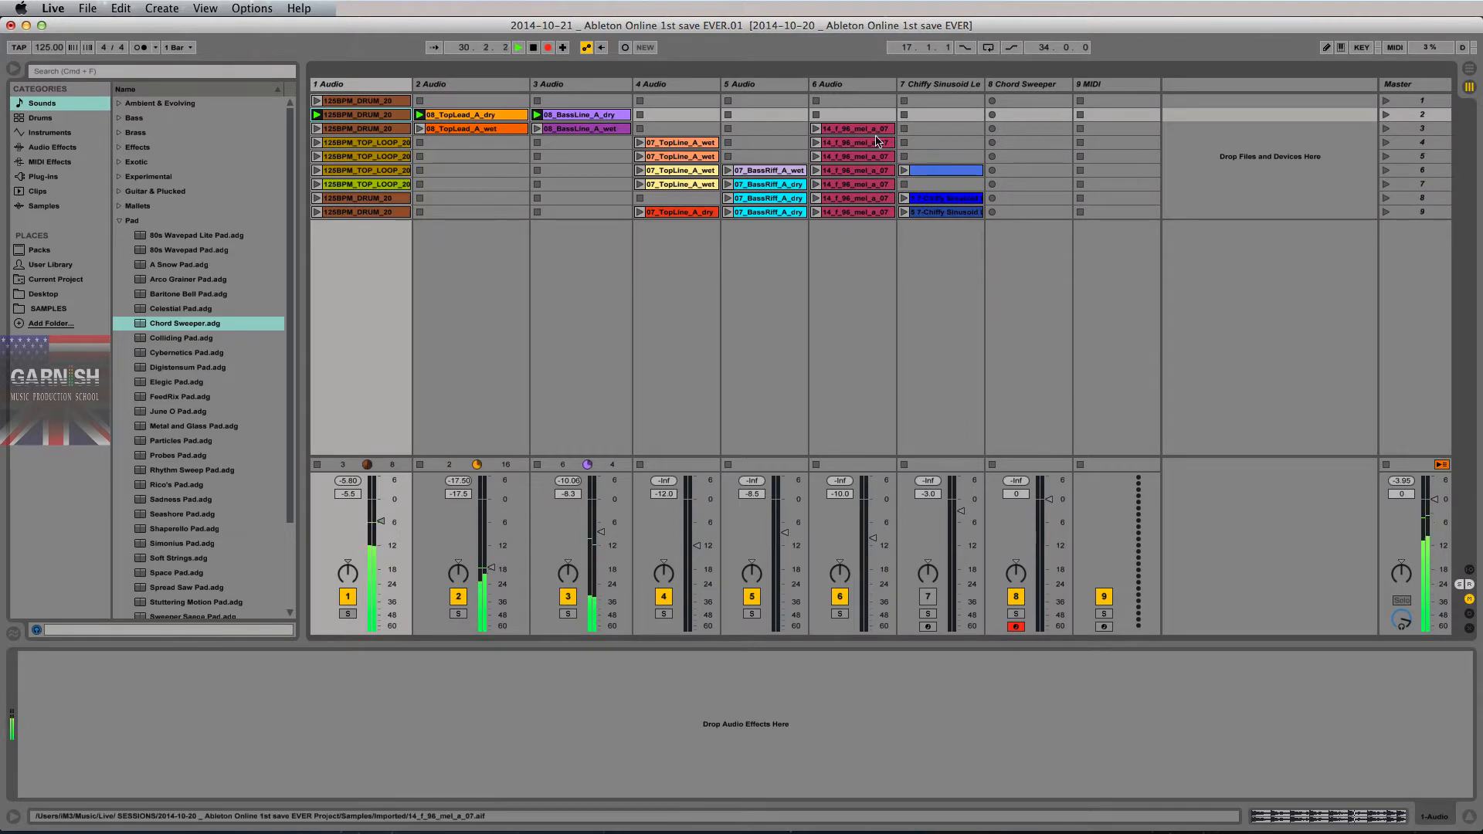
pyautogui.click(1386, 129)
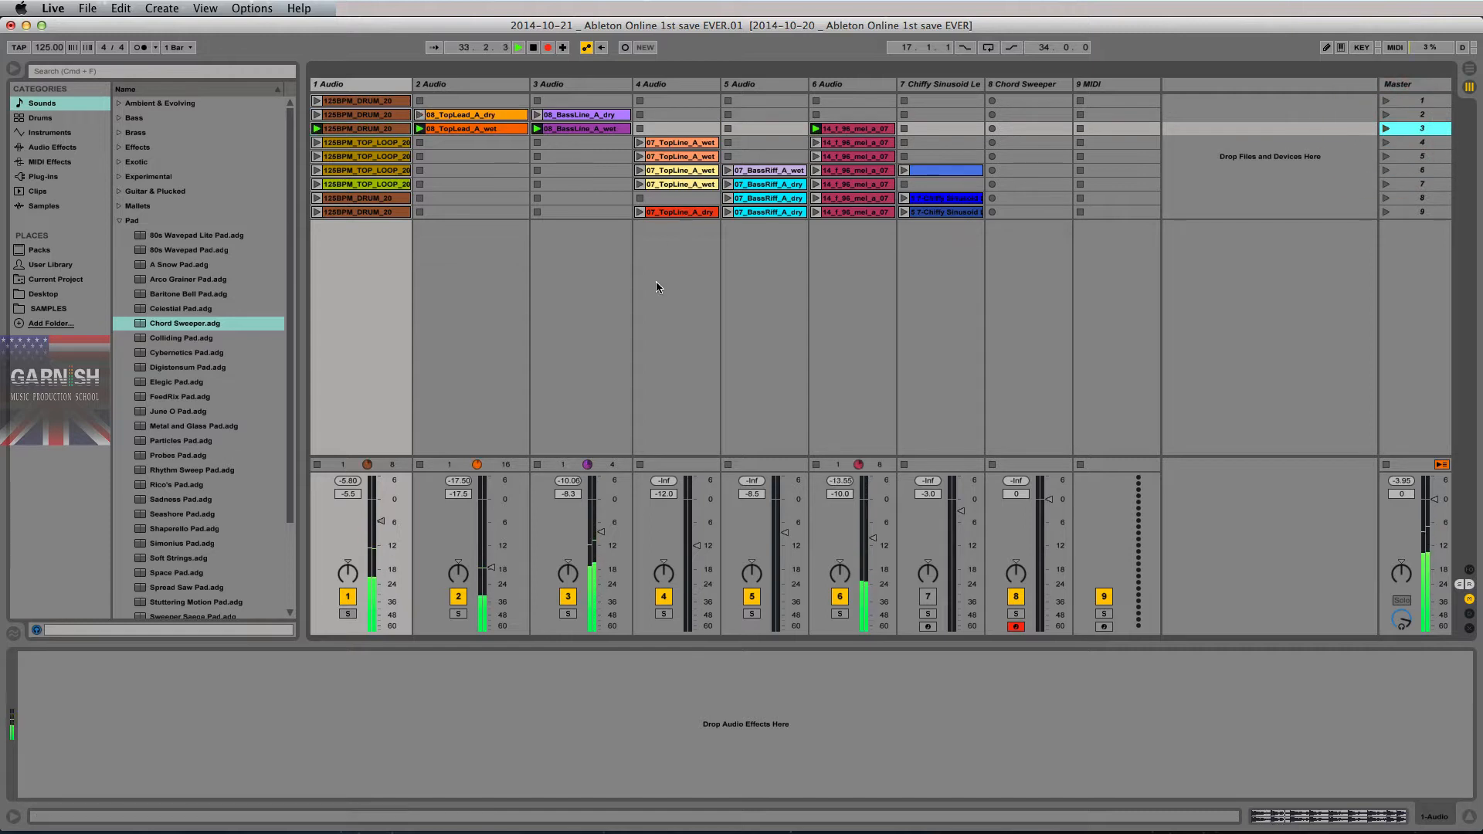
pyautogui.press('Tab')
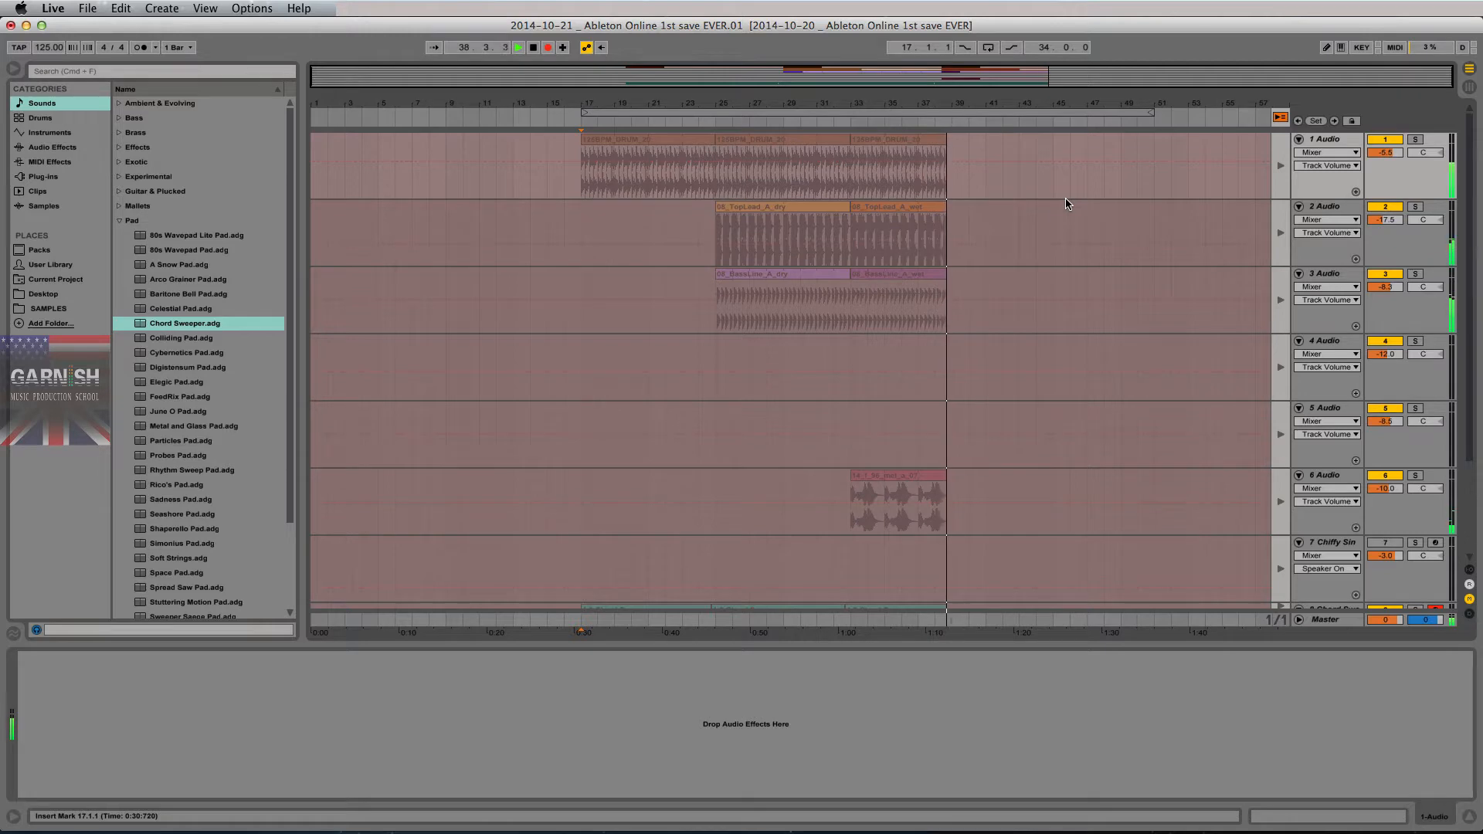
# Step: Stop all clips from the Master track in Session View, check the recorded clips in Arrangement View, and end the recording
pyautogui.press('Tab')
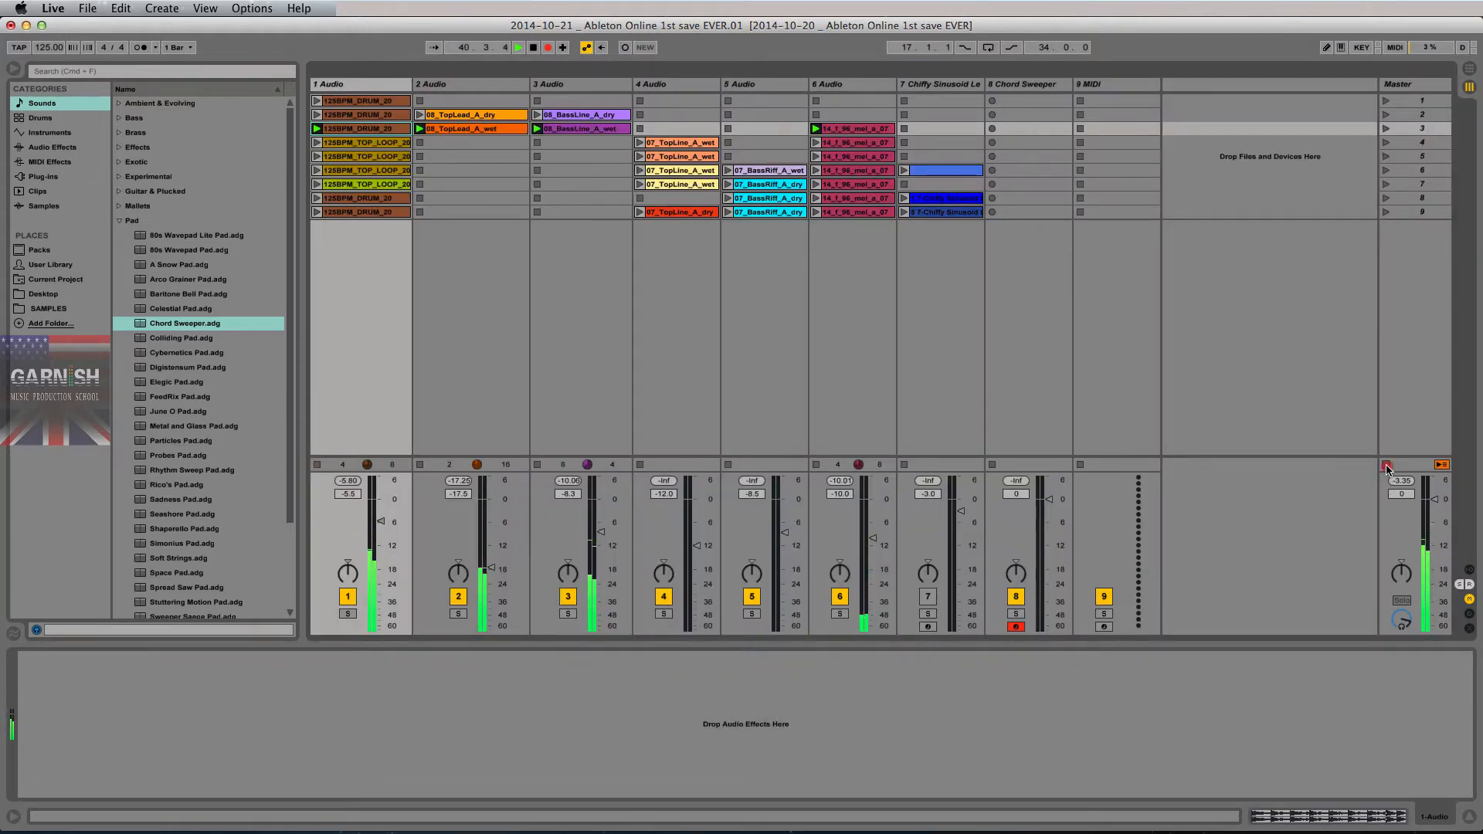
pyautogui.click(1386, 465)
pyautogui.press('Tab')
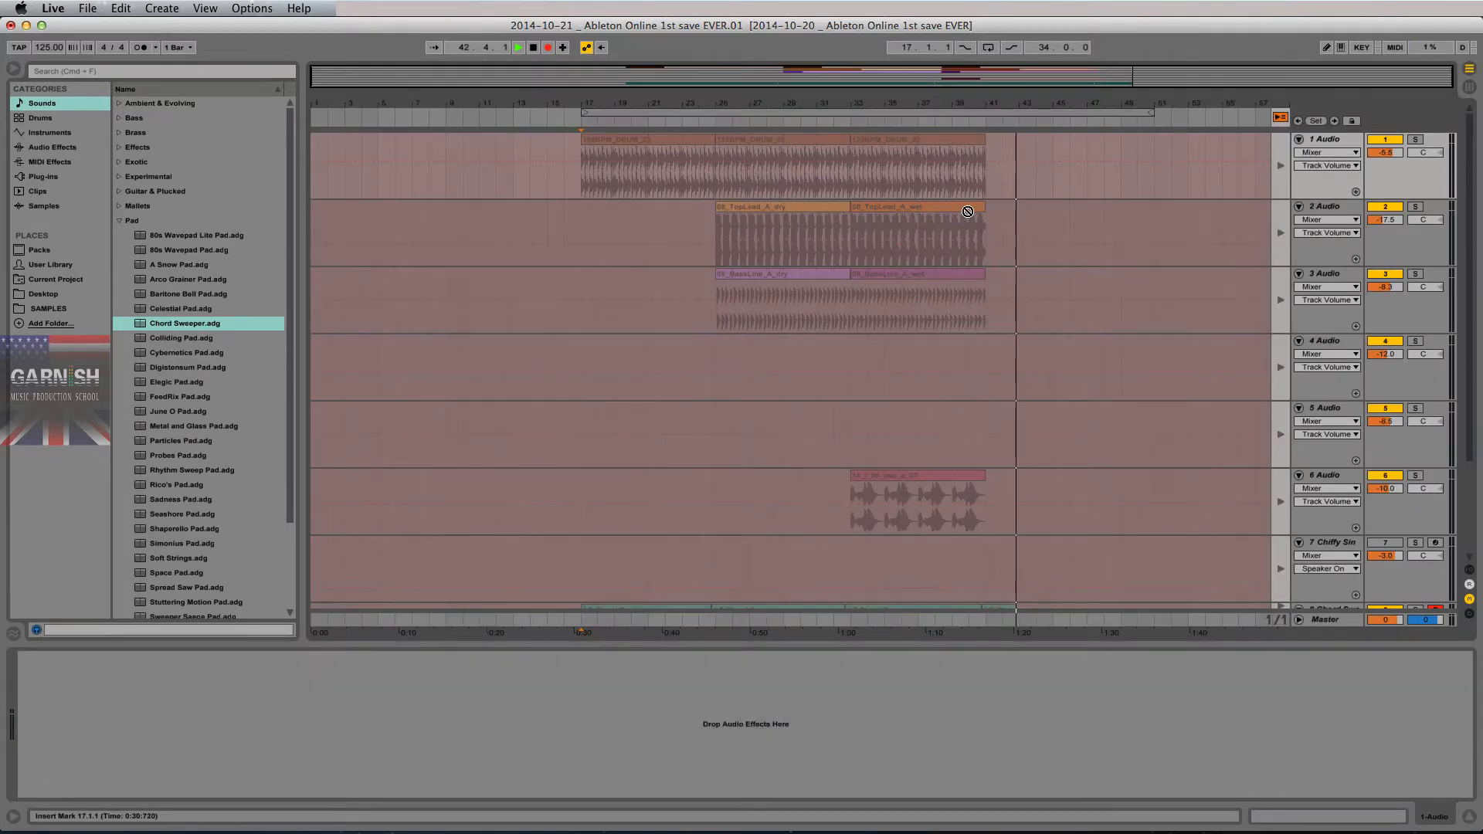
pyautogui.press('Tab')
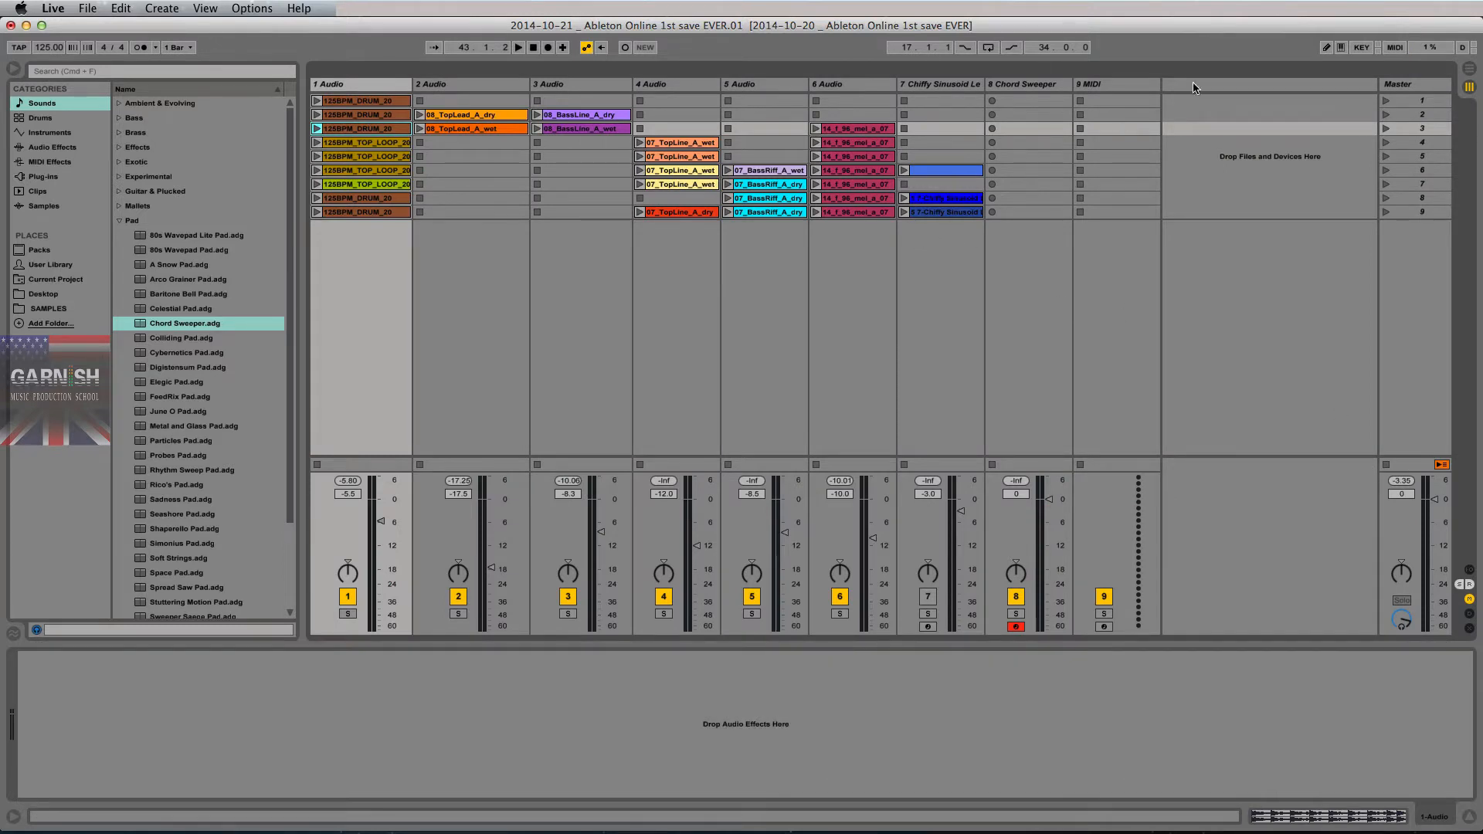
# Step: Select scene 4 in Session View, and highlight the recorded clips on tracks 1 to 6 from bar 17 to bar 41
pyautogui.click(1438, 143)
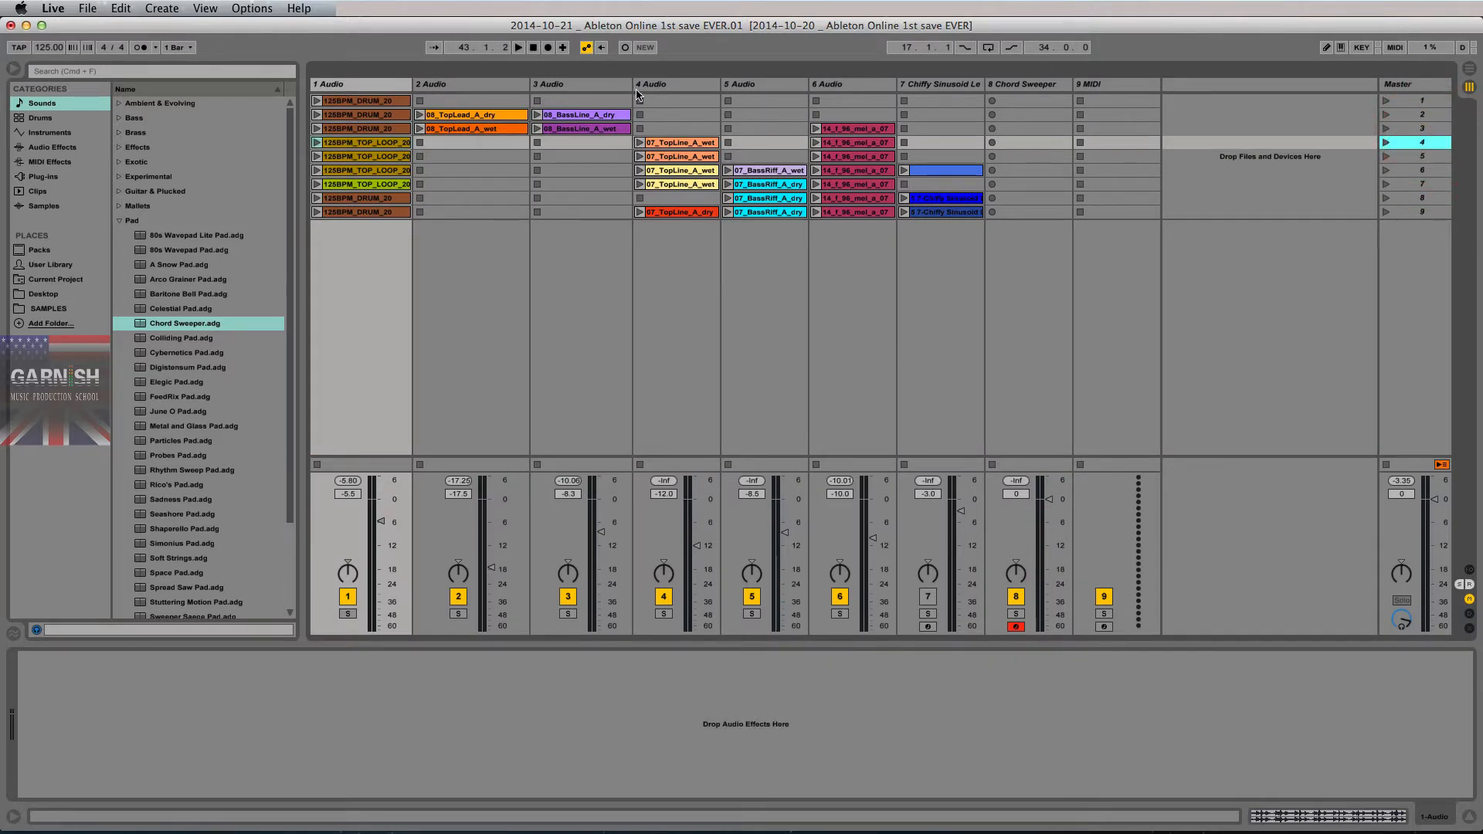
pyautogui.press('Tab')
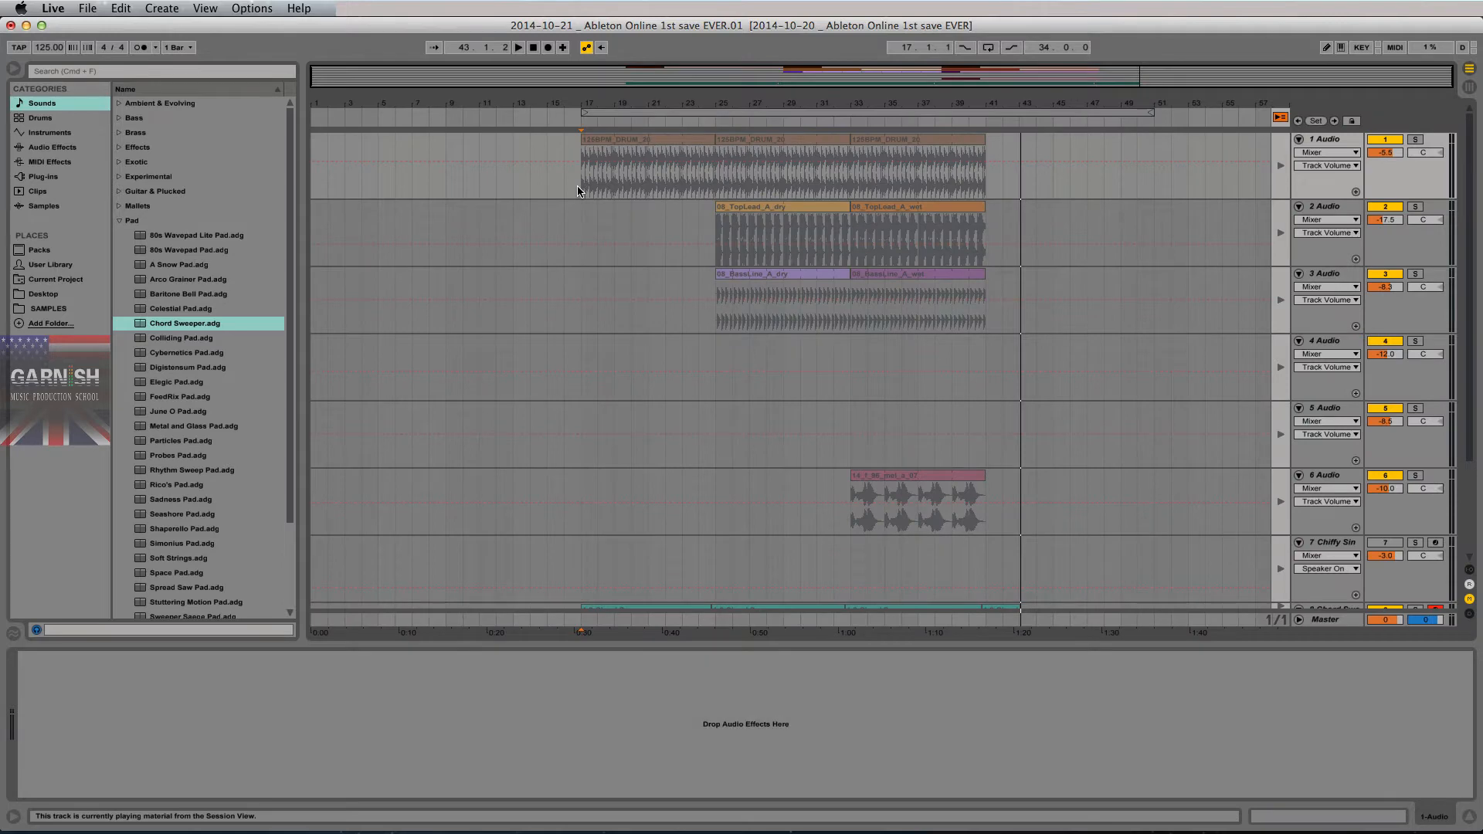
pyautogui.moveTo(578, 191); pyautogui.dragTo(981, 504)
pyautogui.scroll(-3, 962, 461)
pyautogui.scroll(2, 964, 461)
# Step: Widen the Master column in Session View, and select scenes 1 to 5 one after another
pyautogui.press('Tab')
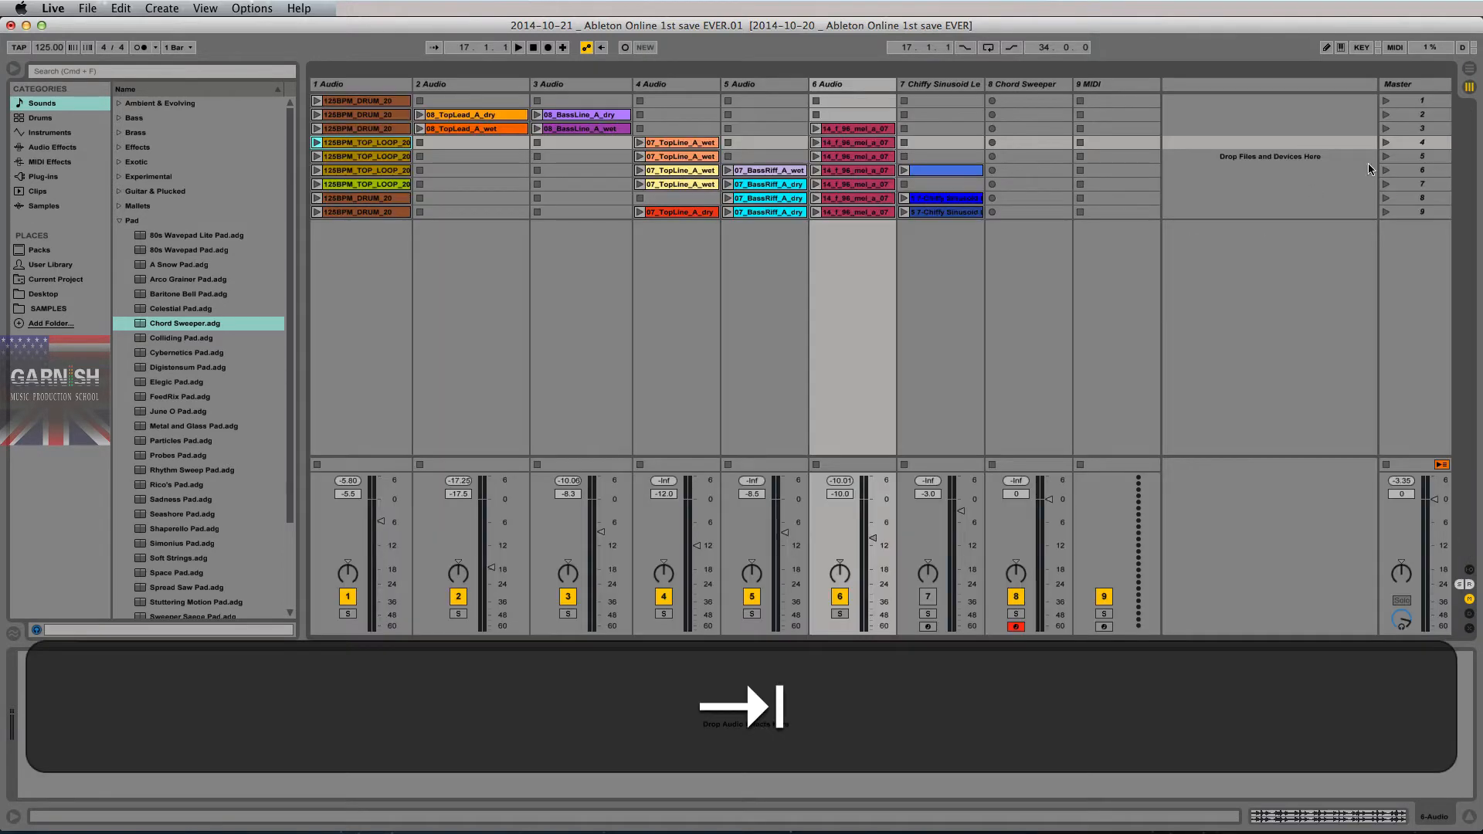
pyautogui.click(1407, 100)
pyautogui.moveTo(1381, 87); pyautogui.dragTo(1352, 87)
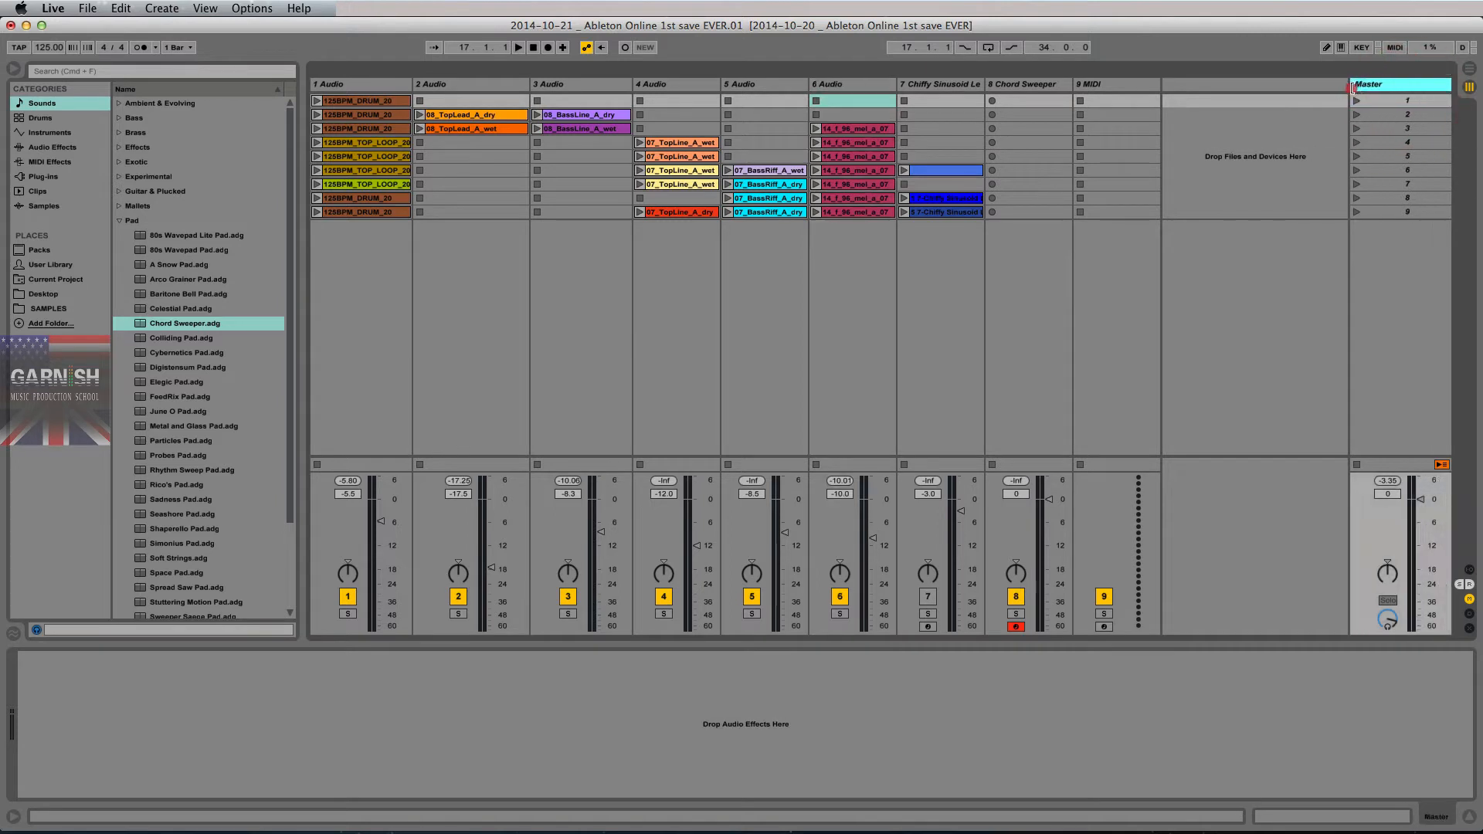
pyautogui.click(1376, 101)
pyautogui.click(1378, 113)
pyautogui.click(1379, 127)
pyautogui.click(1378, 101)
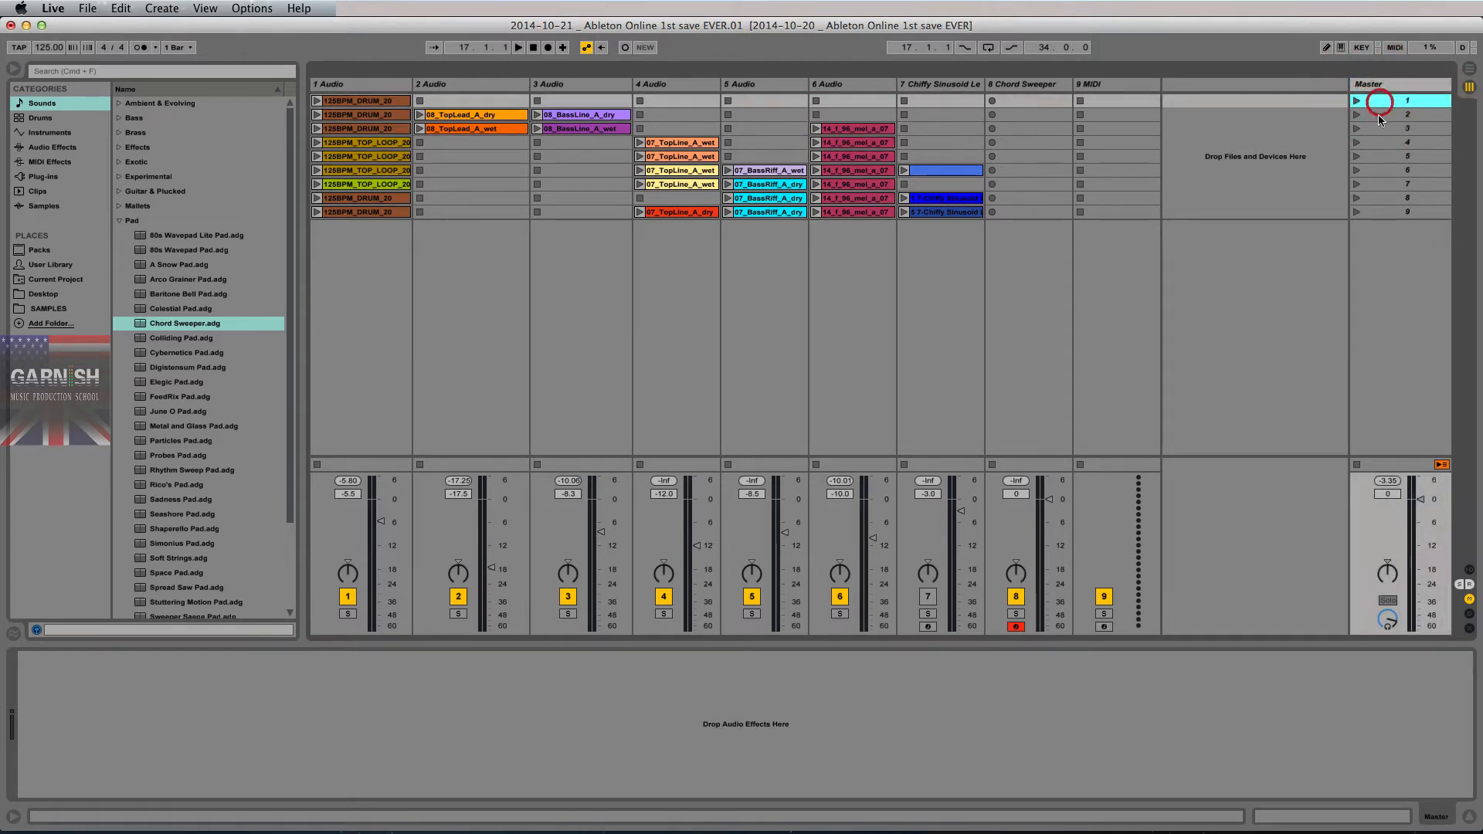
pyautogui.click(1378, 114)
pyautogui.click(1378, 127)
pyautogui.click(1378, 143)
pyautogui.click(1378, 156)
# Step: Place the insert marker at bar 41 on the first track, and select scene 4 in Session View
pyautogui.press('Tab')
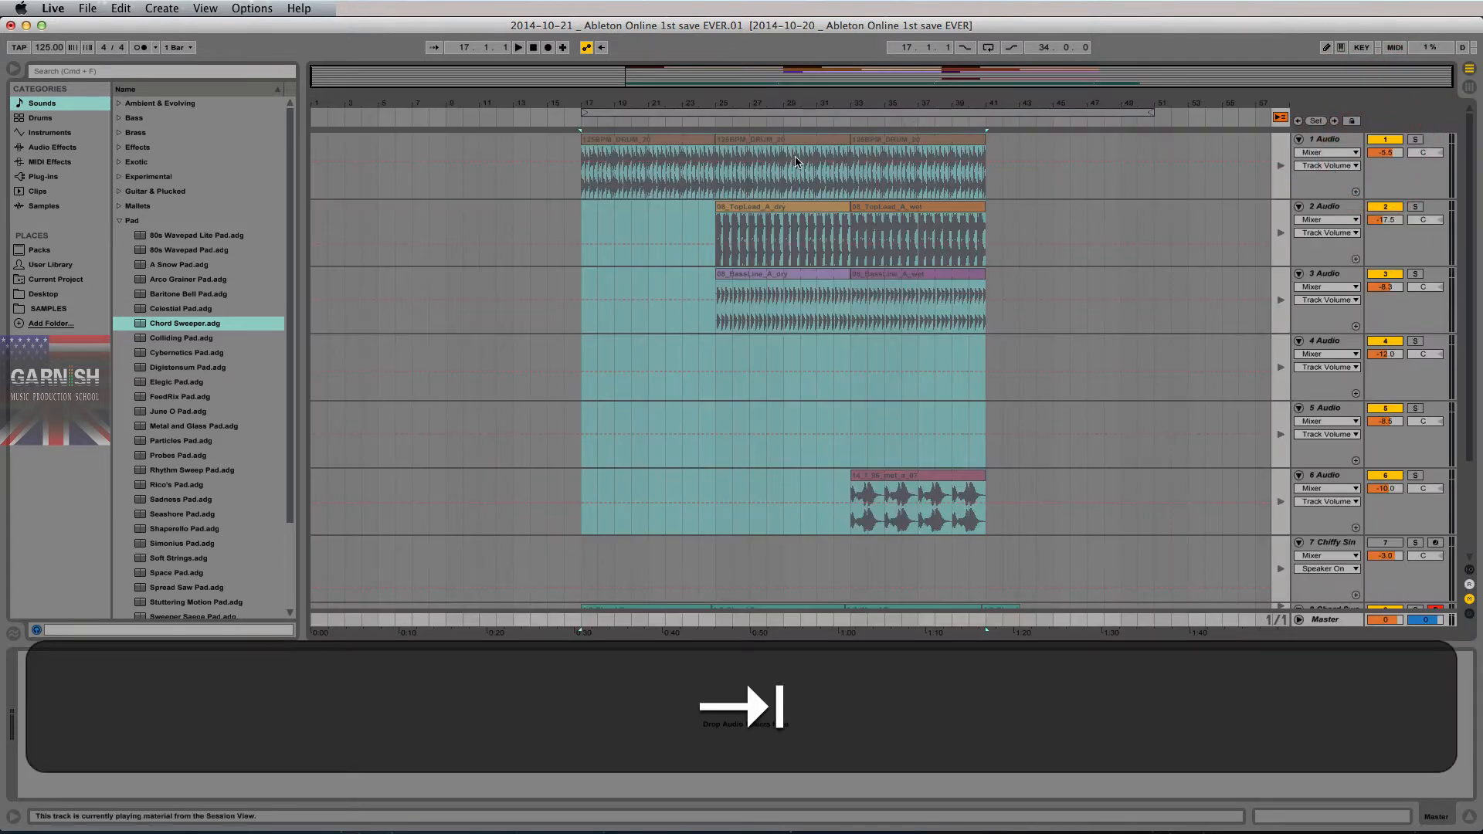
pyautogui.click(980, 182)
pyautogui.press('Tab')
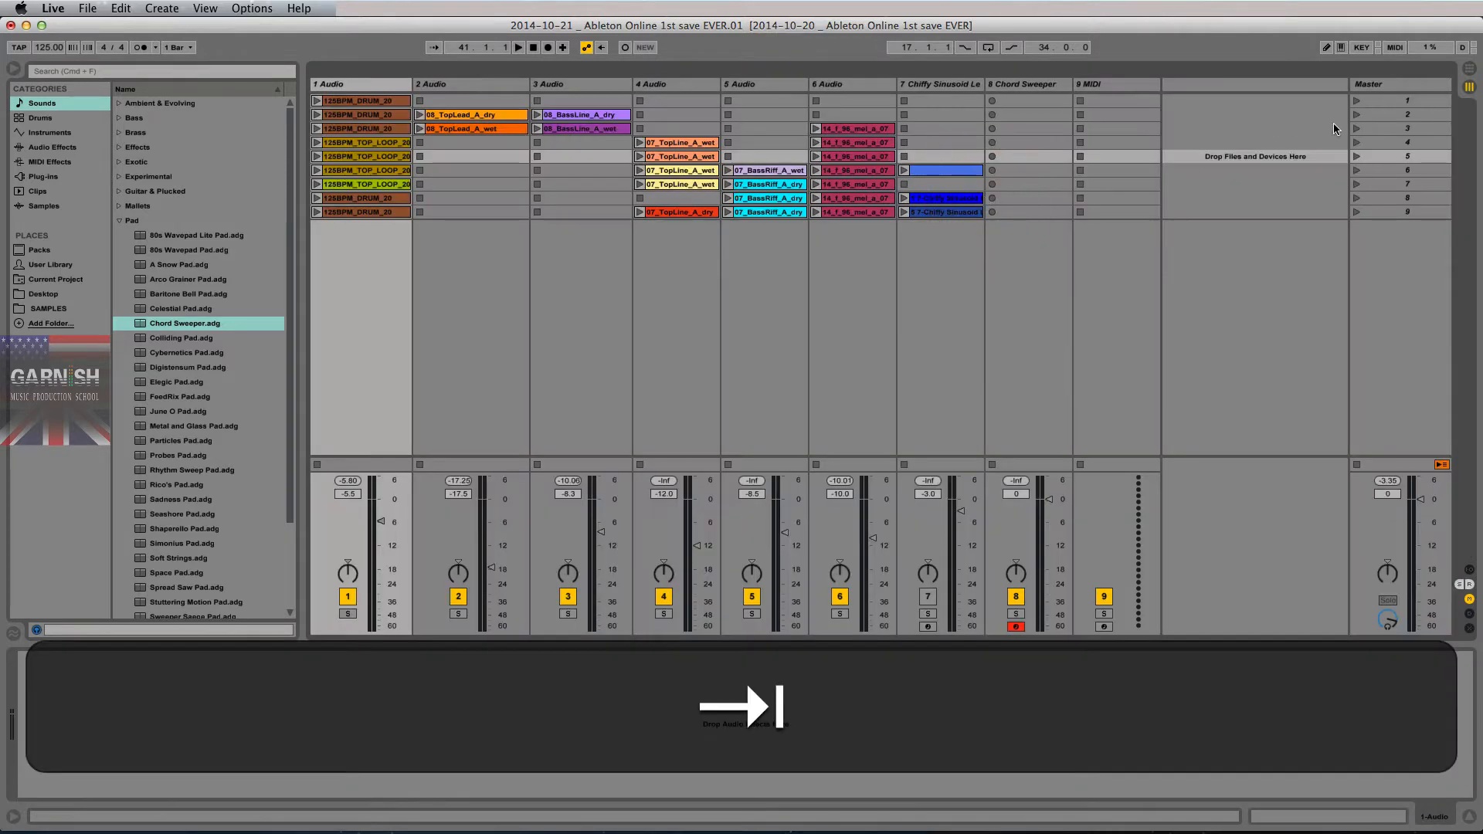
pyautogui.click(1400, 130)
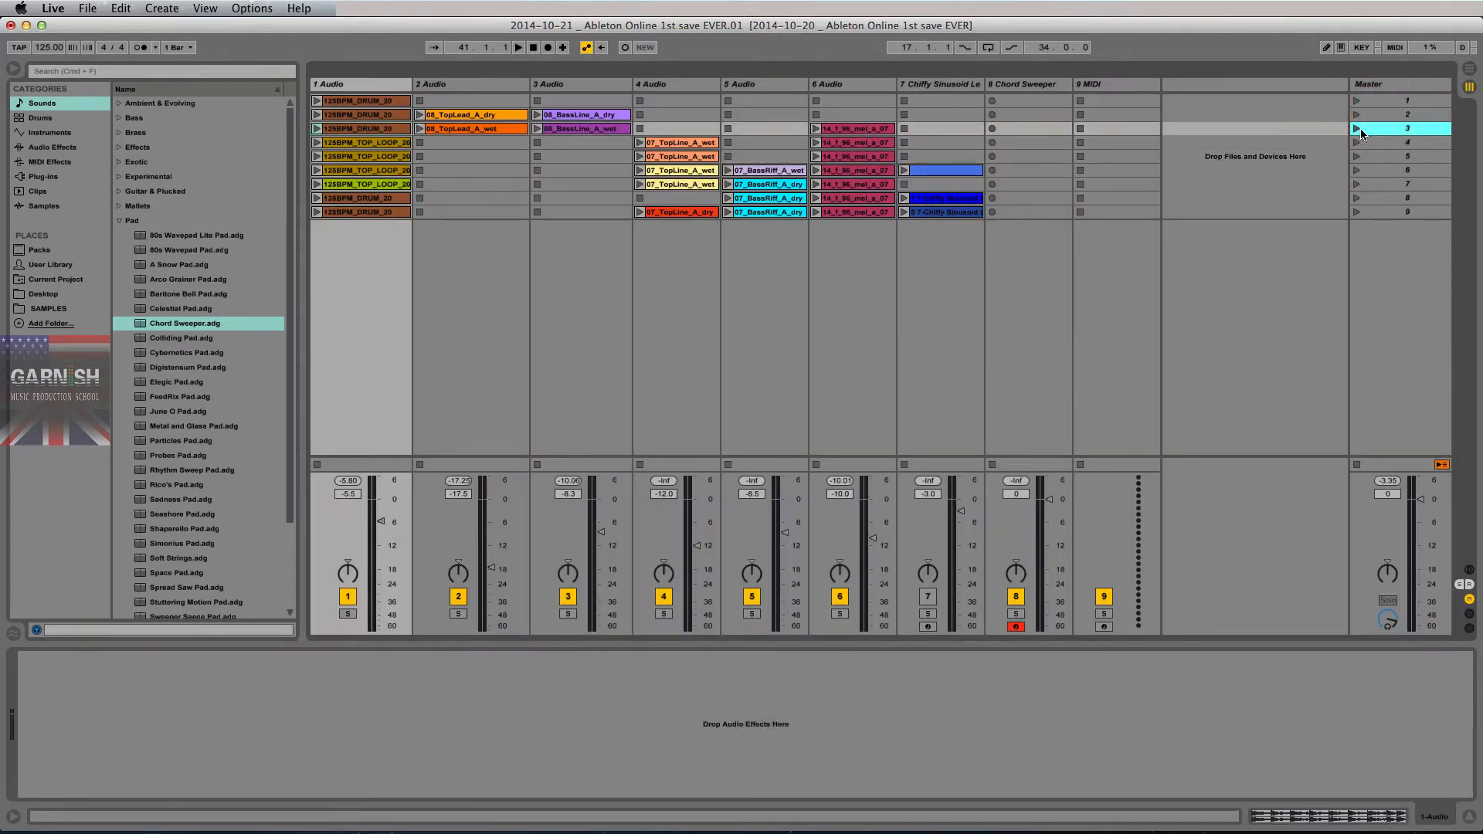
pyautogui.click(1392, 143)
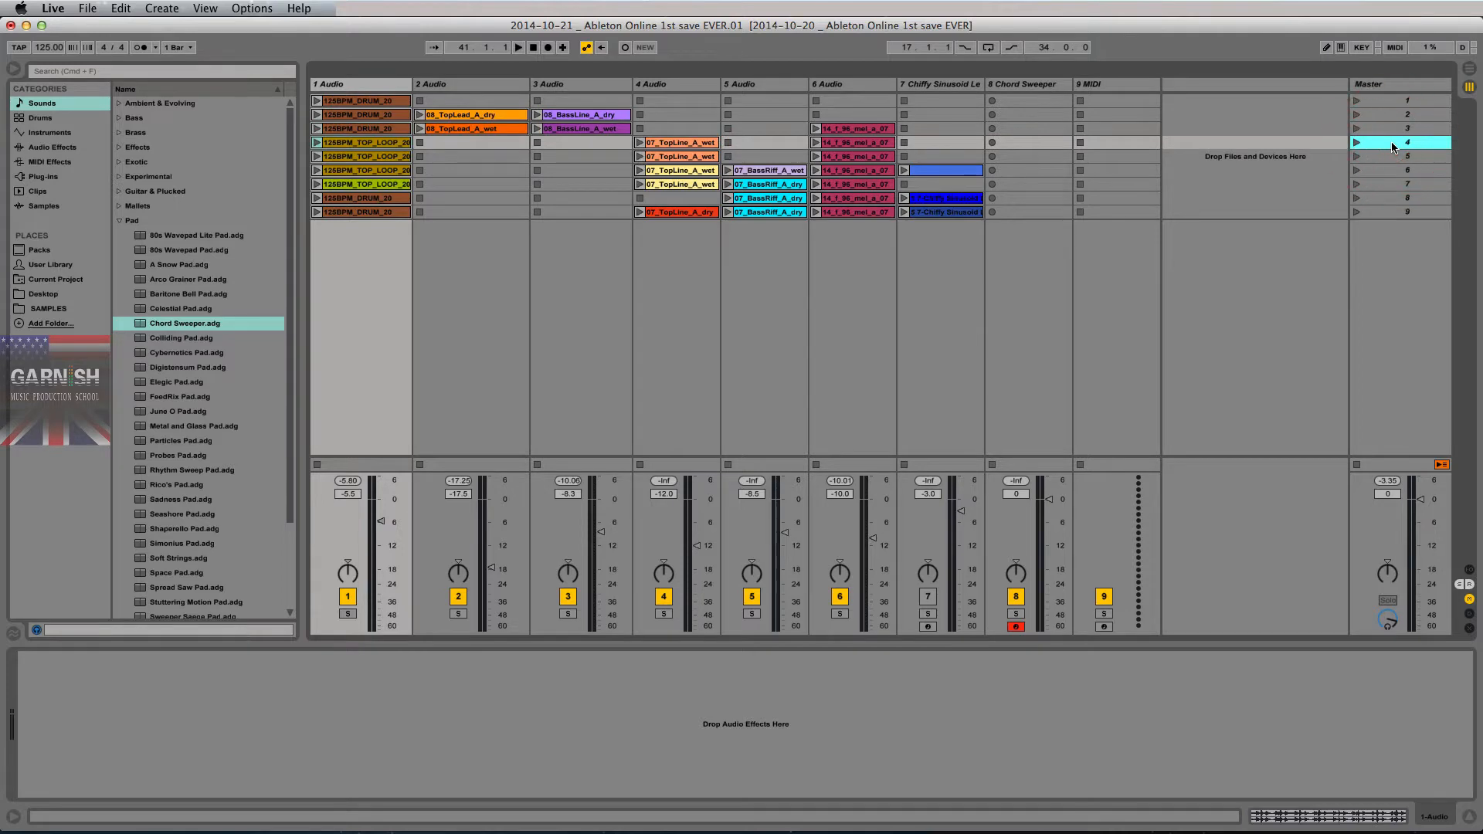
# Step: Magnify the end of the recorded clips in Arrangement View, and set the insert marker at bar 41 on the first track
pyautogui.press('Tab')
pyautogui.press('shift')
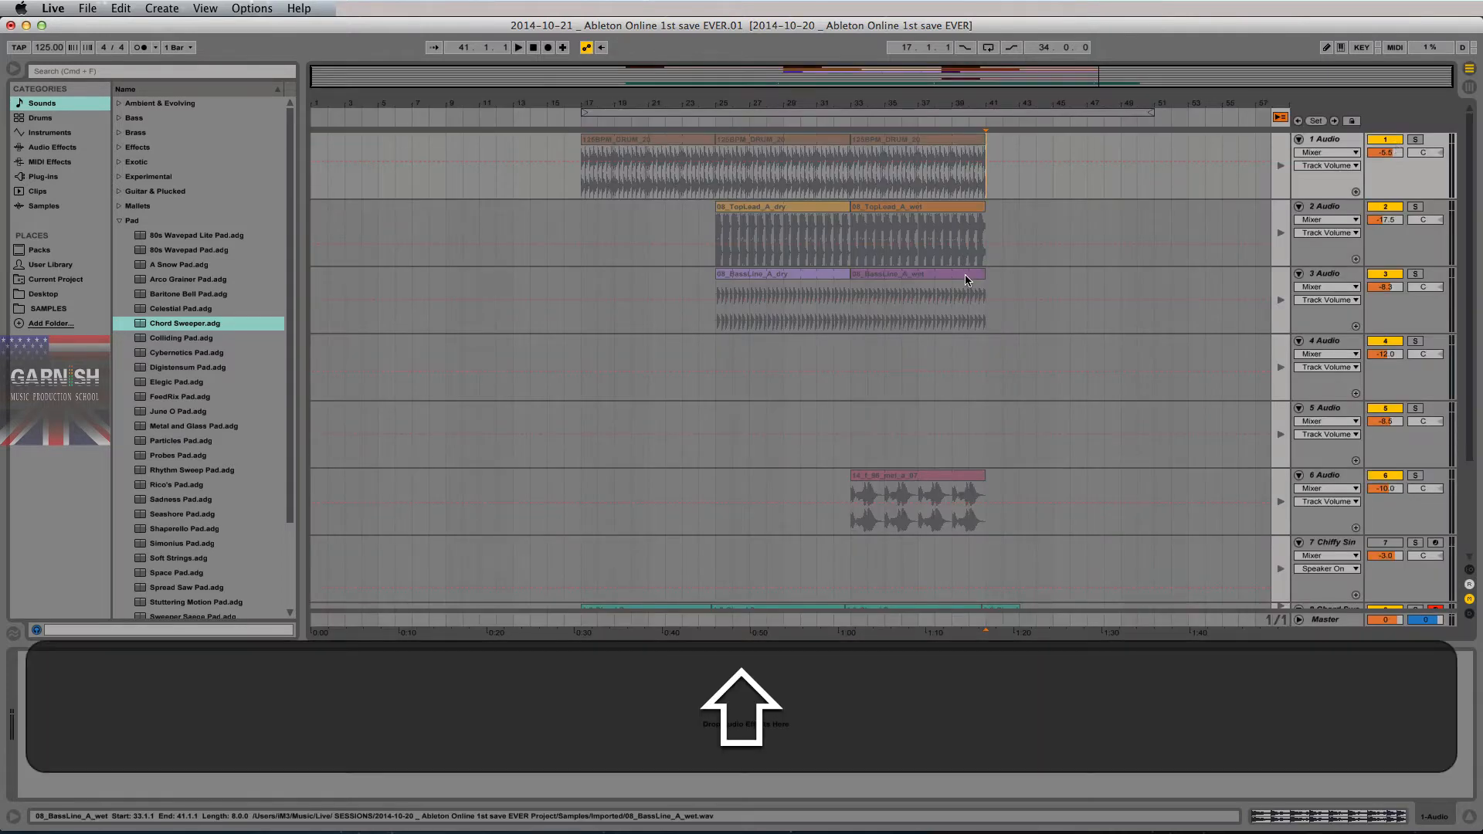
pyautogui.moveTo(1188, 102); pyautogui.dragTo(1180, 151)
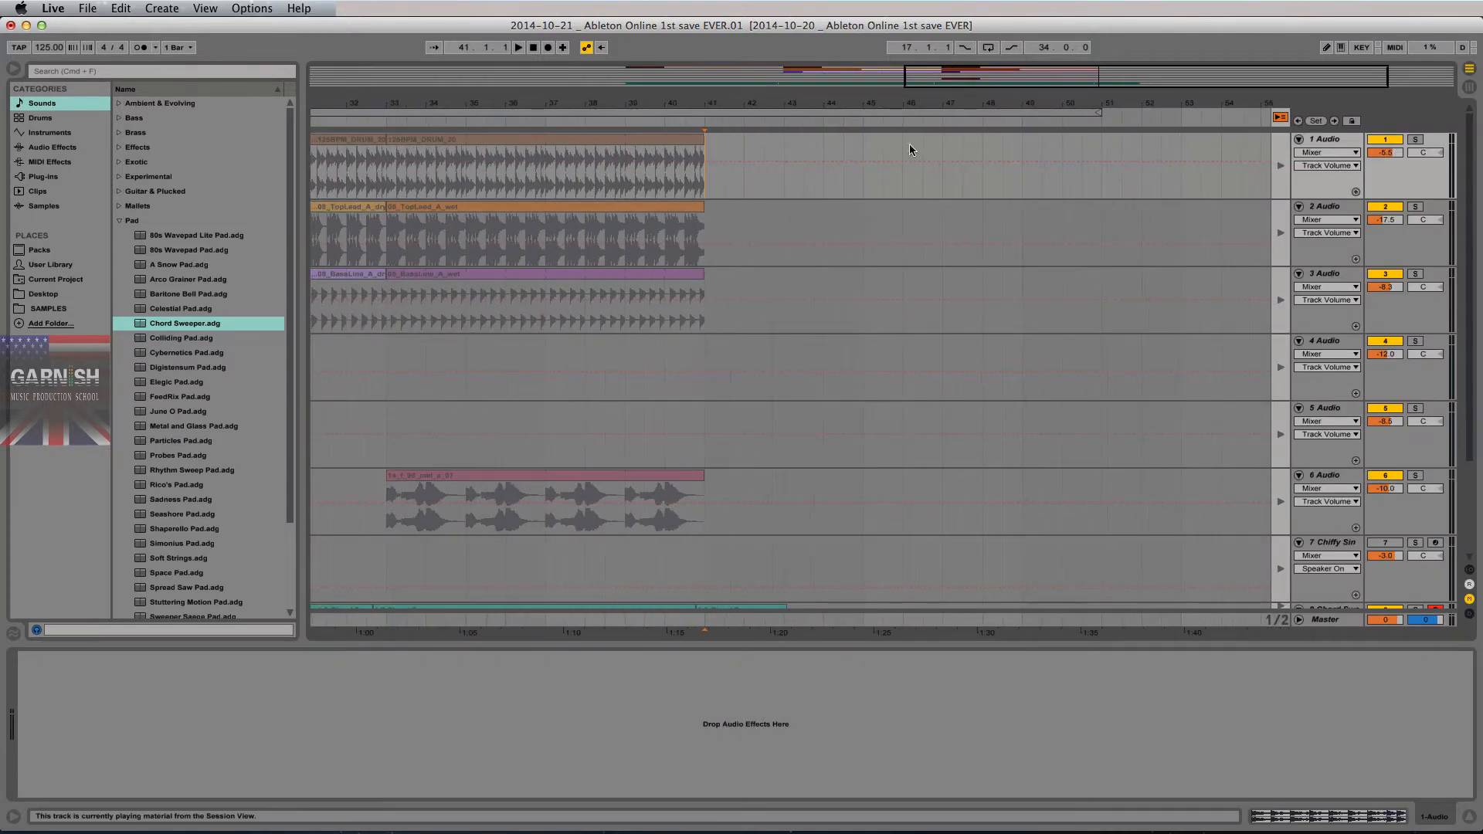
pyautogui.click(709, 219)
pyautogui.click(708, 186)
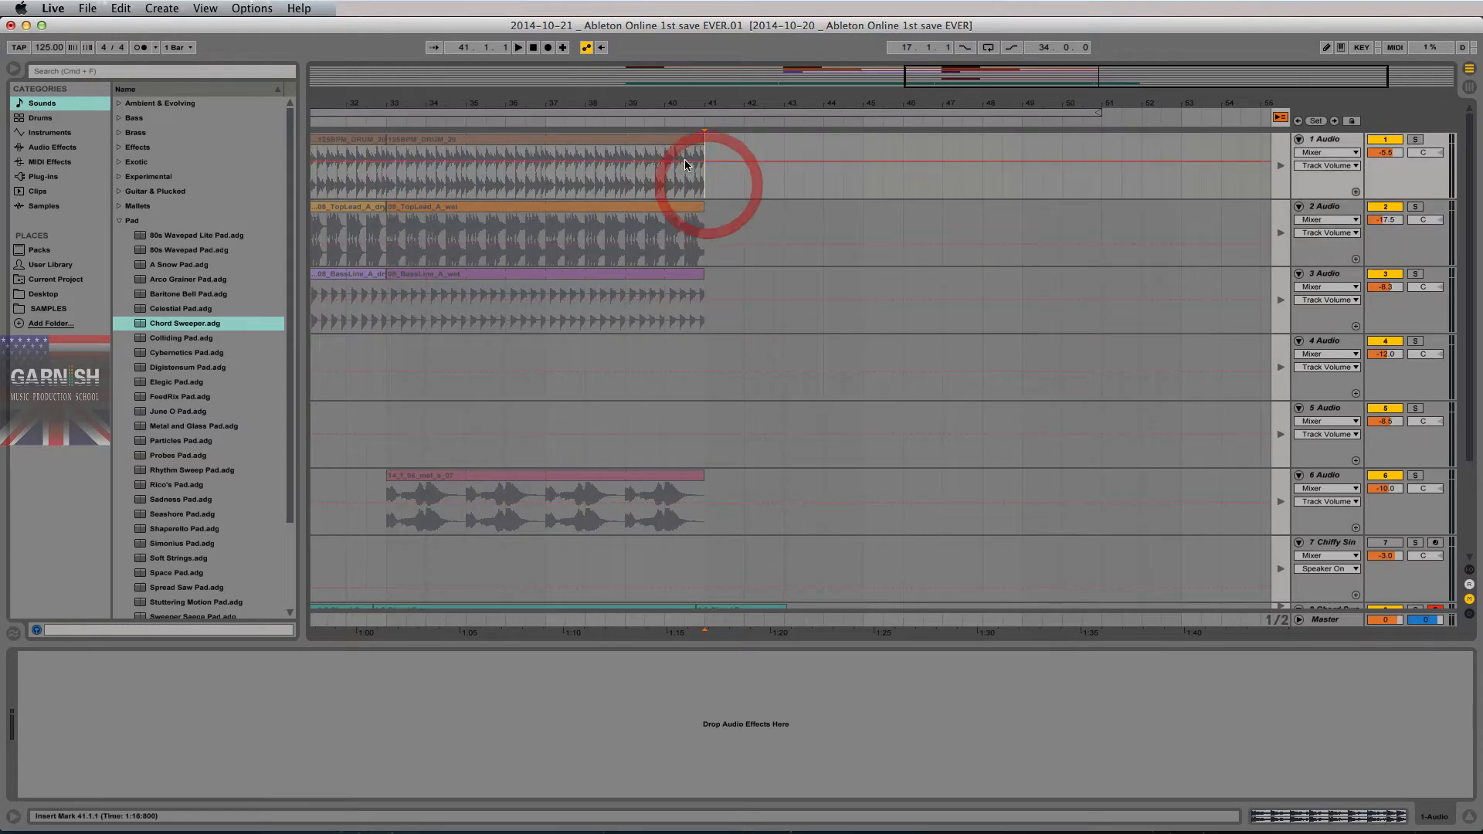
pyautogui.moveTo(832, 85); pyautogui.dragTo(832, 85)
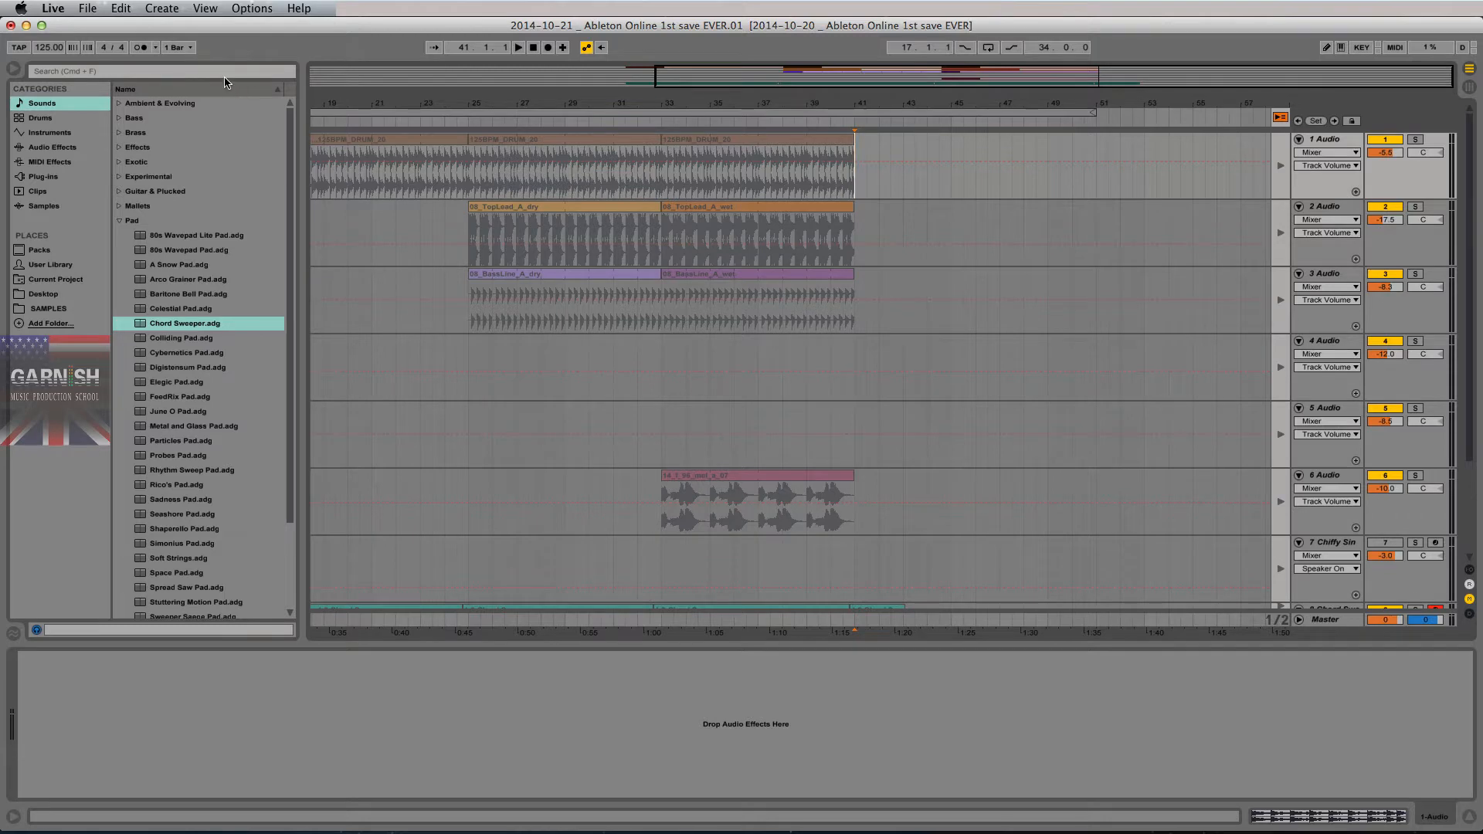
# Step: Select scene 4 in Session View, and set the global launch quantization to 4 Bars
pyautogui.press('Tab')
pyautogui.press('Tab')
pyautogui.press('Tab')
pyautogui.click(1402, 142)
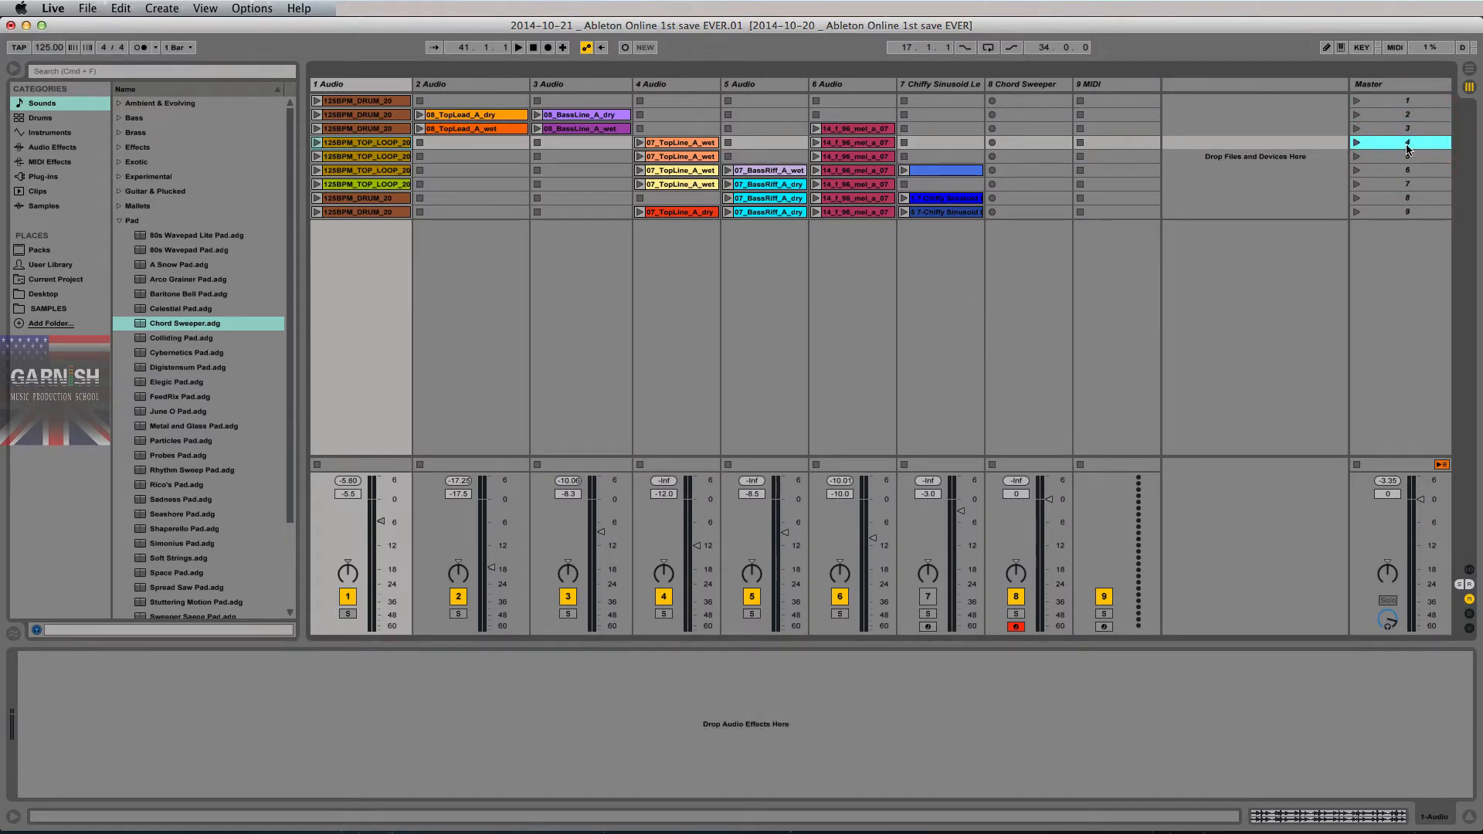
pyautogui.press('Tab')
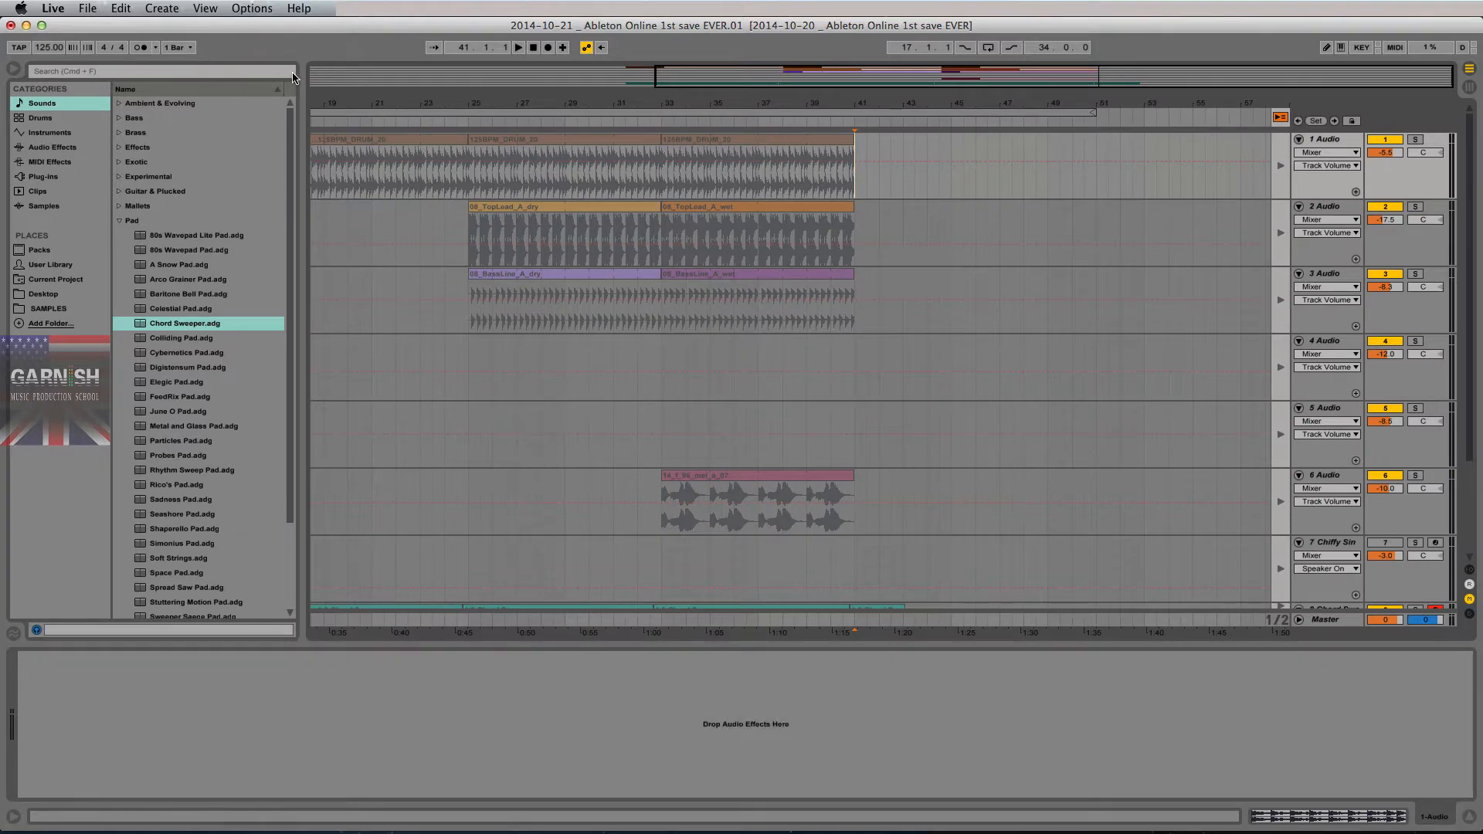
pyautogui.click(177, 47)
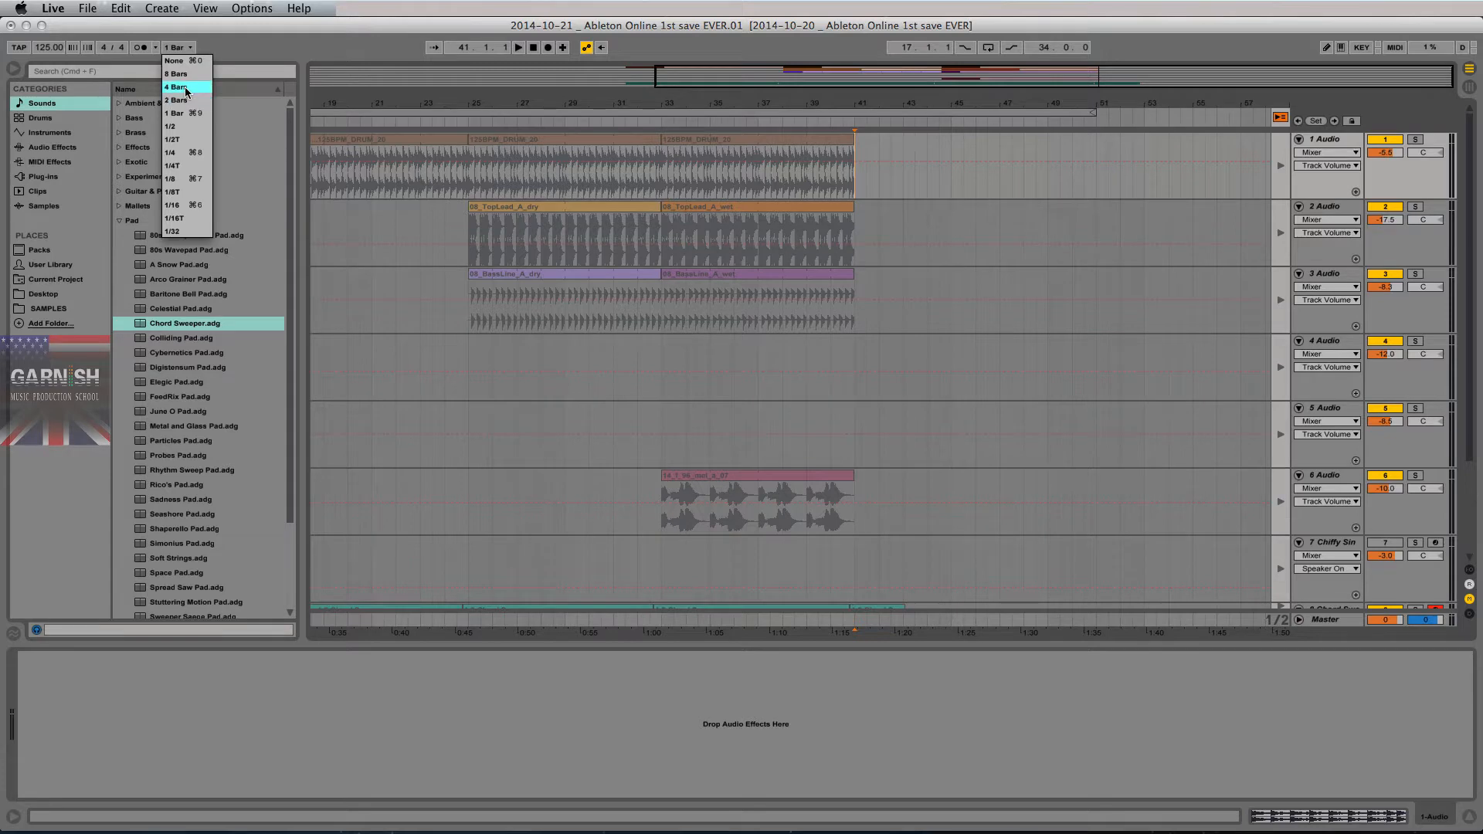
pyautogui.click(184, 87)
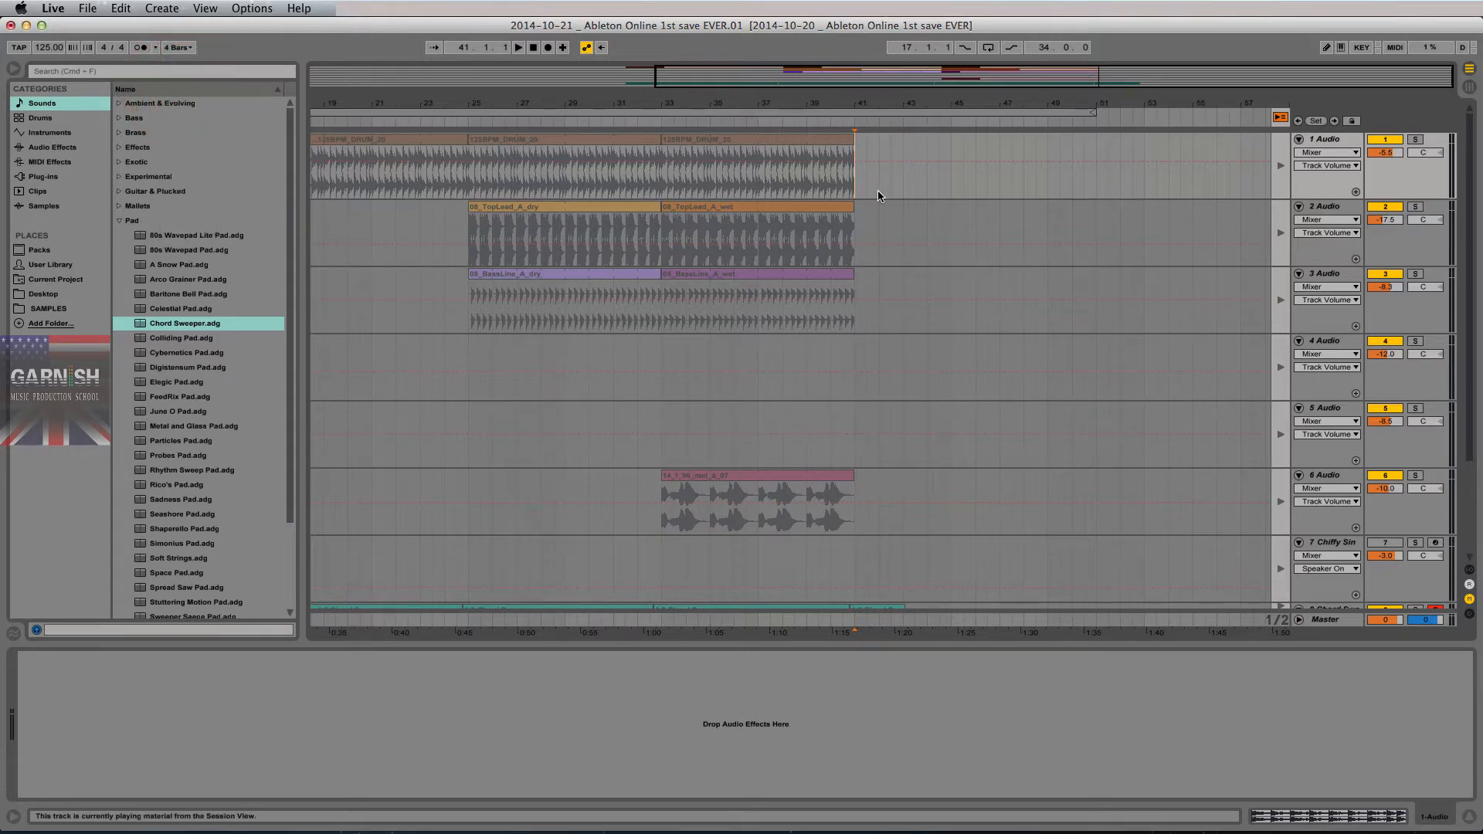
# Step: Launch scene 4 in Session View so its clips are active, and stop playback
pyautogui.press('Tab')
pyautogui.click(1385, 142)
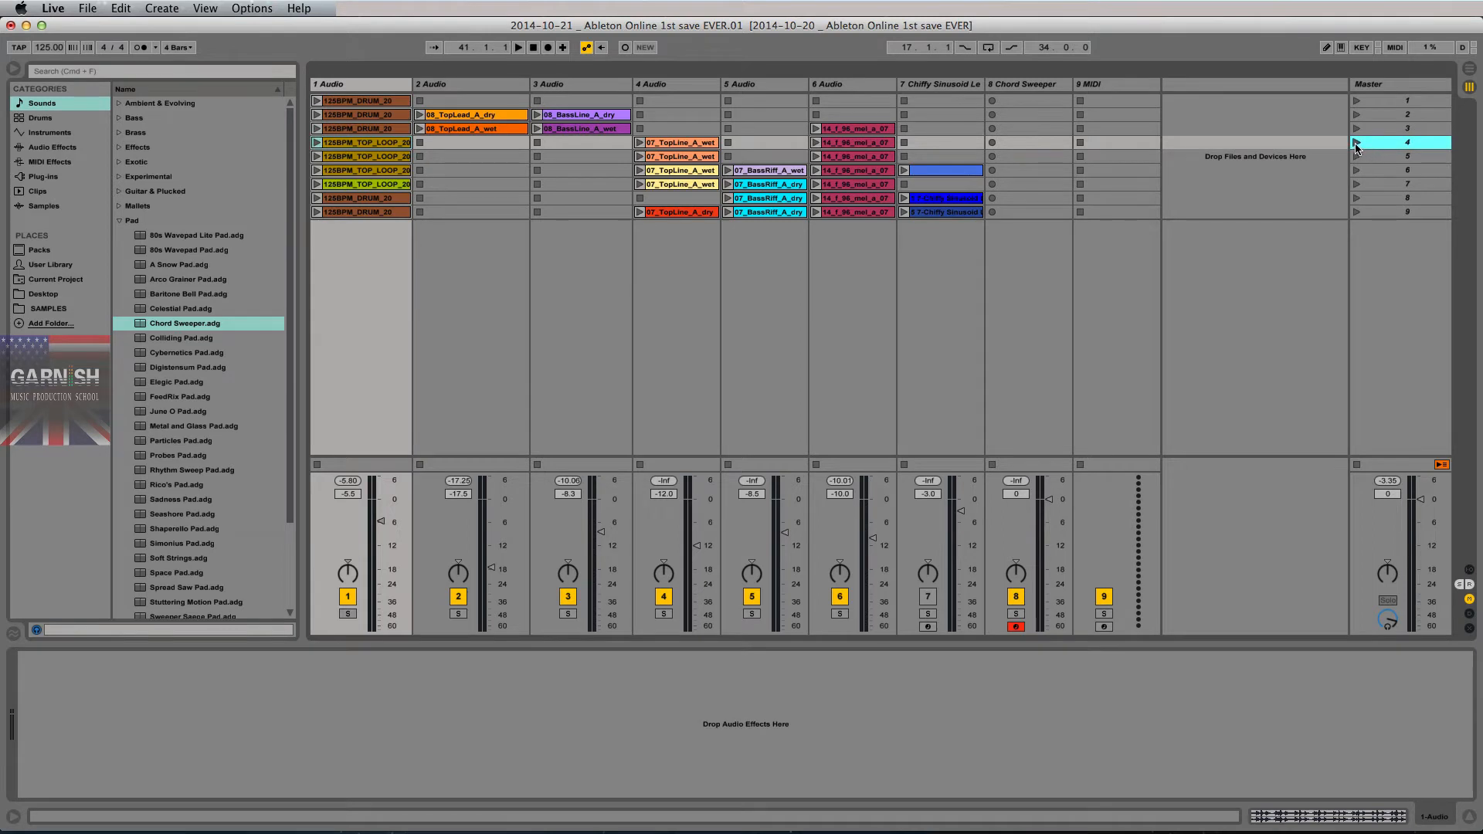
pyautogui.click(1357, 142)
pyautogui.press('space')
# Step: Highlight the last recorded drum clip on the first track in Arrangement View, from bar 33 to bar 41
pyautogui.press('Tab')
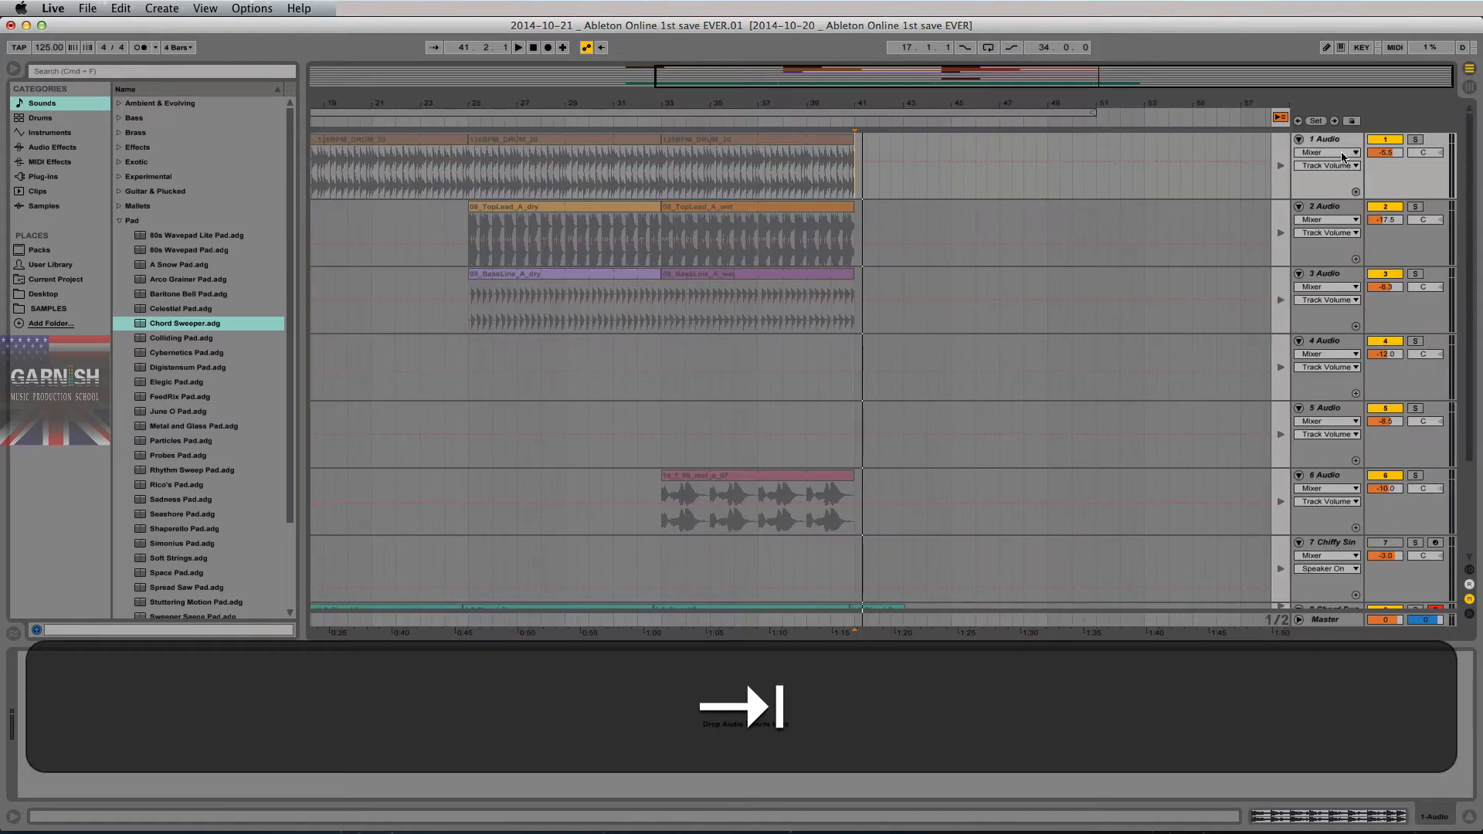
pyautogui.click(871, 198)
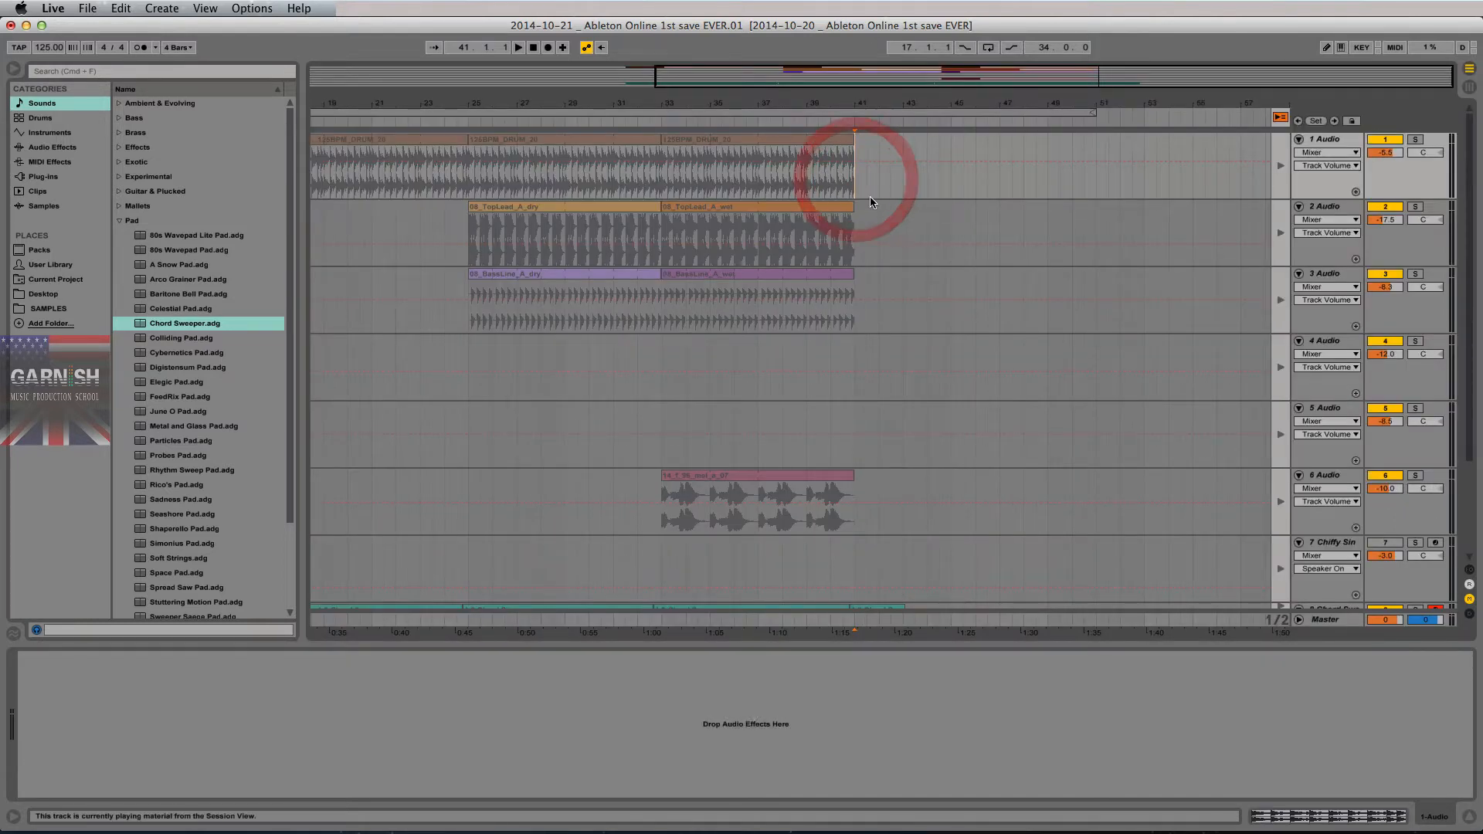
pyautogui.moveTo(660, 186); pyautogui.dragTo(866, 181)
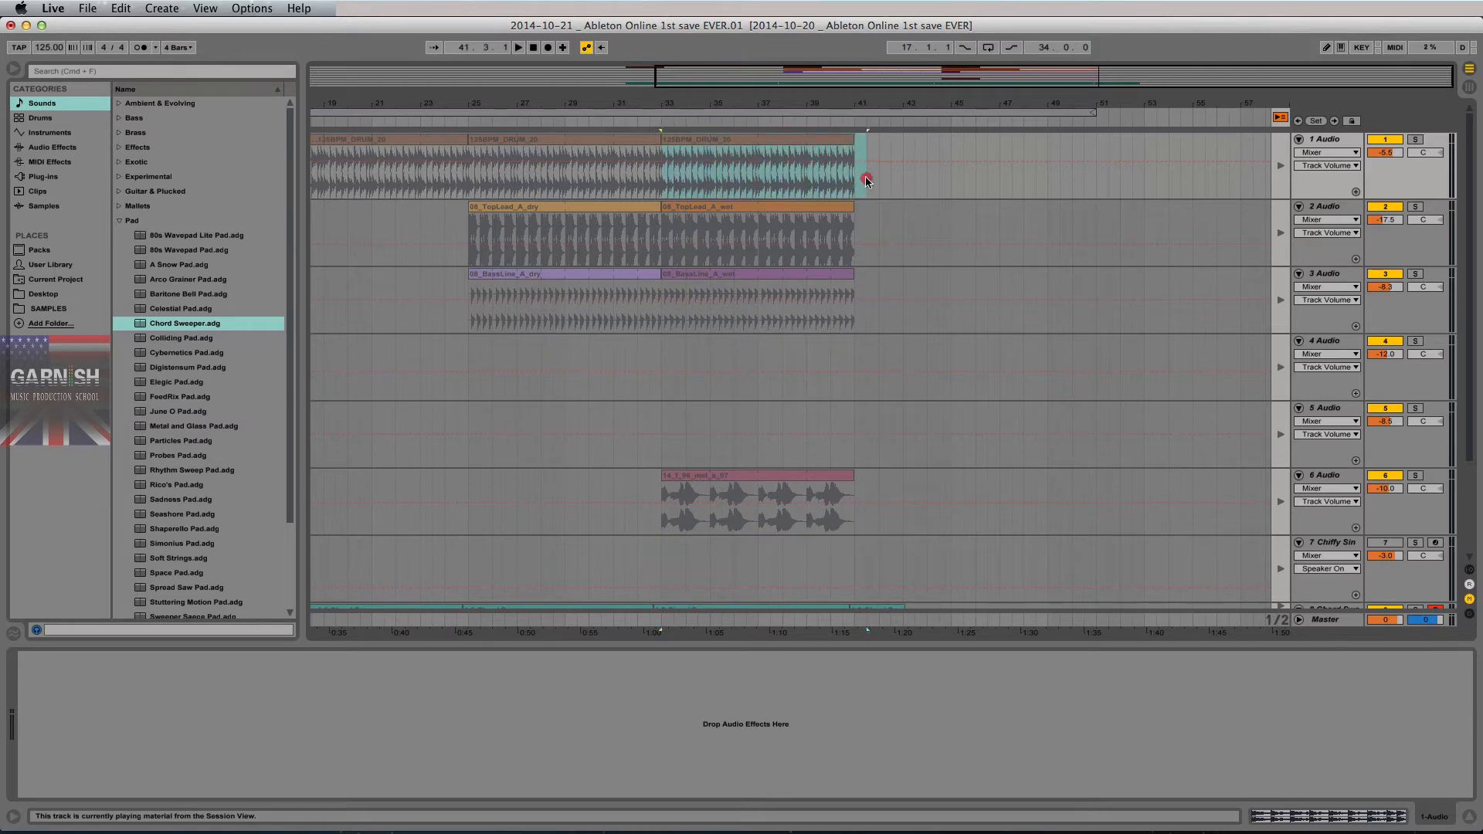
# Step: Reselect scene 4 in Session View, and return the insert marker to bar 41 on the first track
pyautogui.press('Tab')
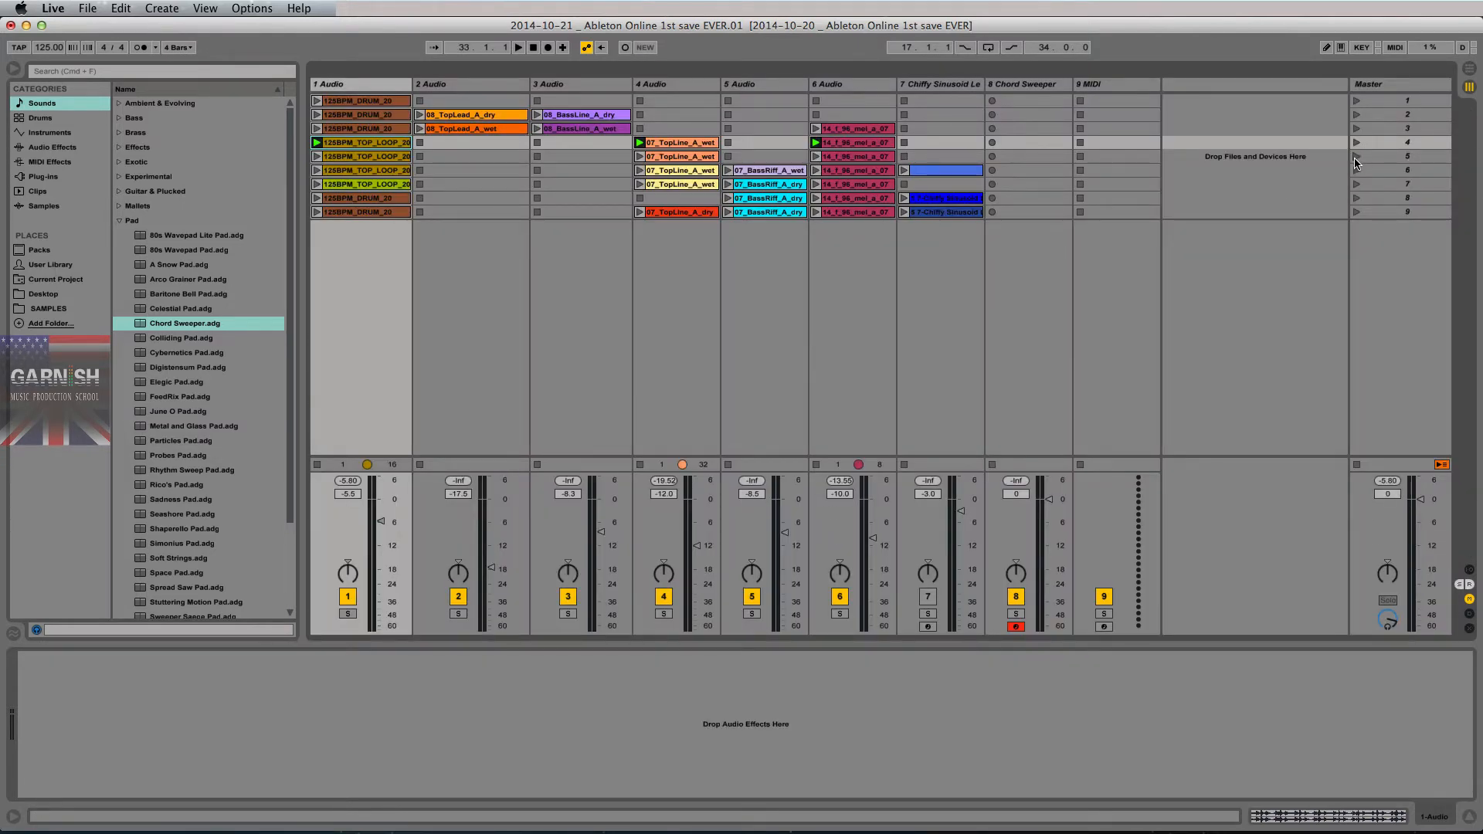
pyautogui.click(1392, 144)
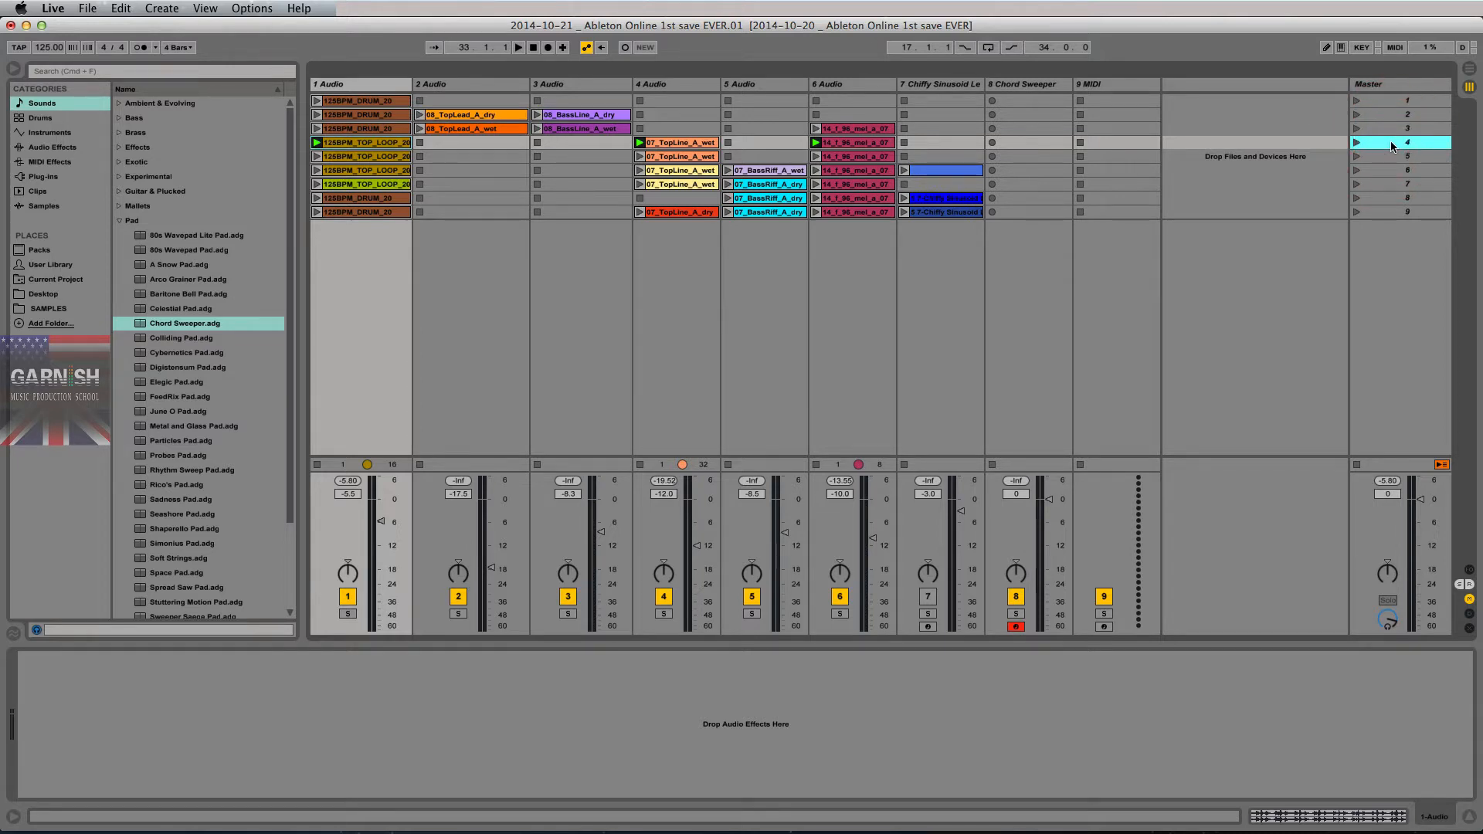
pyautogui.press('Tab')
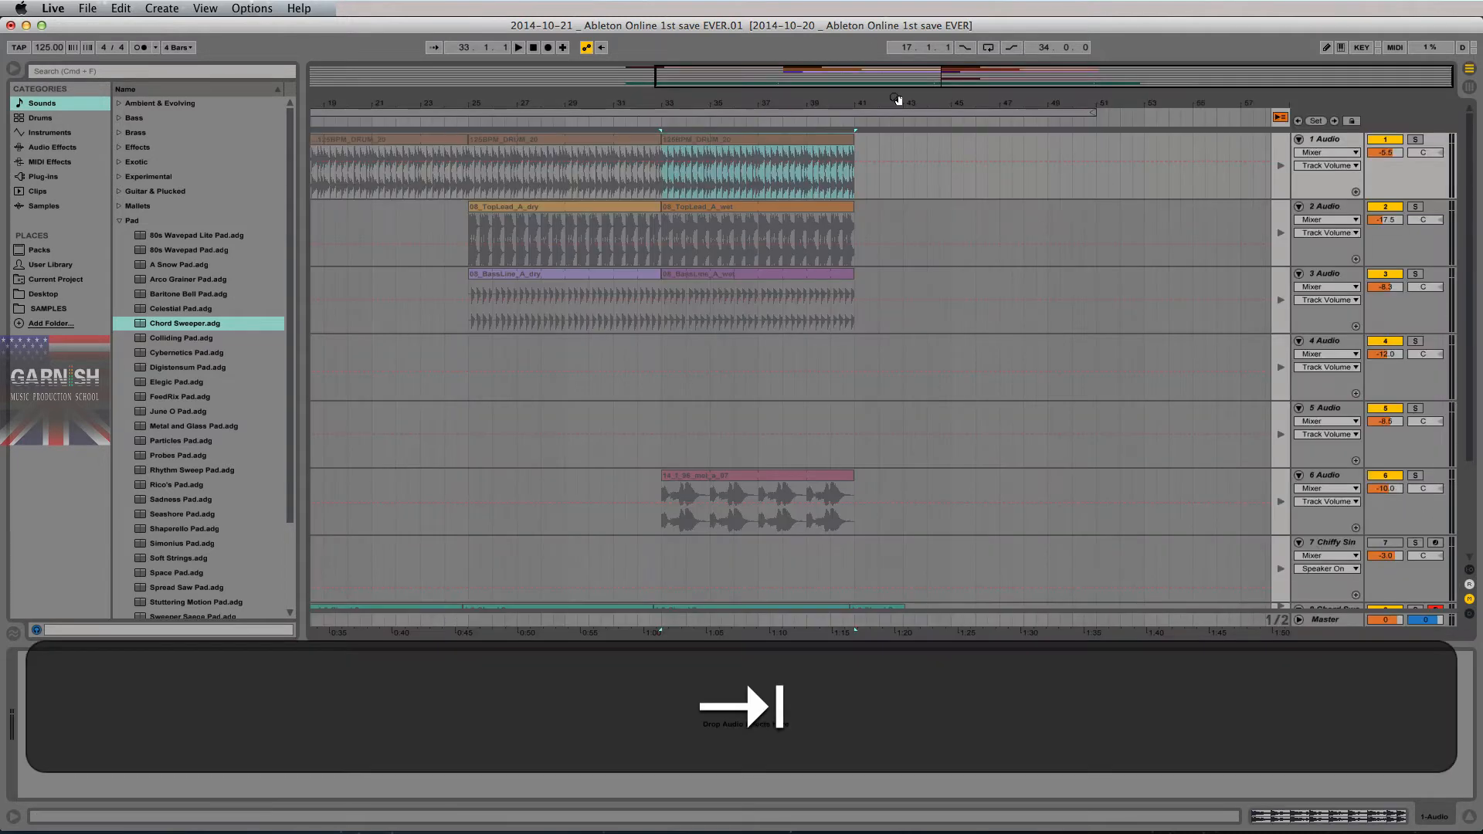
pyautogui.click(857, 166)
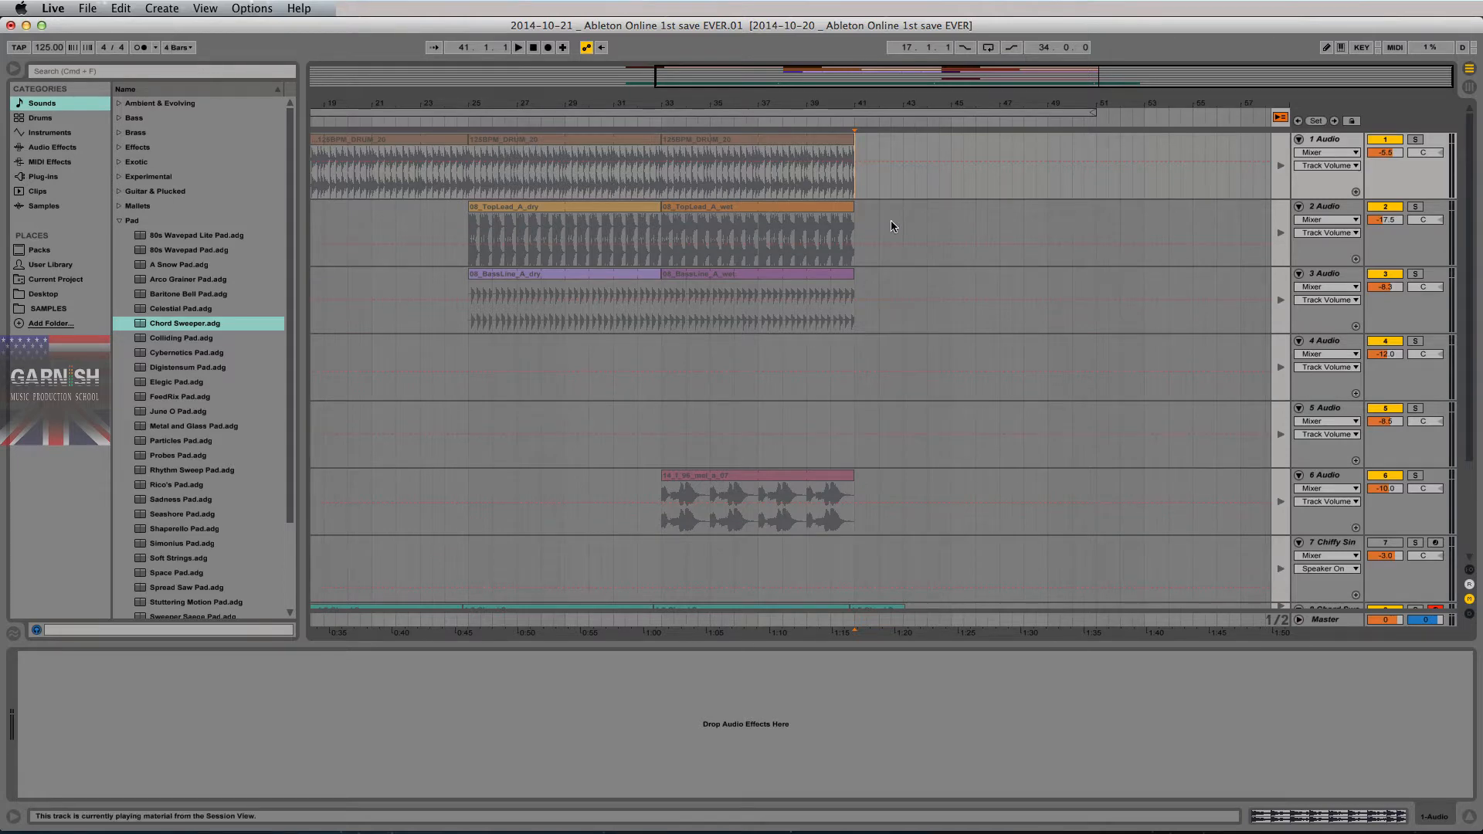
# Step: Place the insert marker inside the last drum clip, move it back to bar 41, and select scene 4 in Session View
pyautogui.click(788, 182)
pyautogui.press('F5')
pyautogui.click(855, 174)
pyautogui.press('Tab')
pyautogui.click(1364, 142)
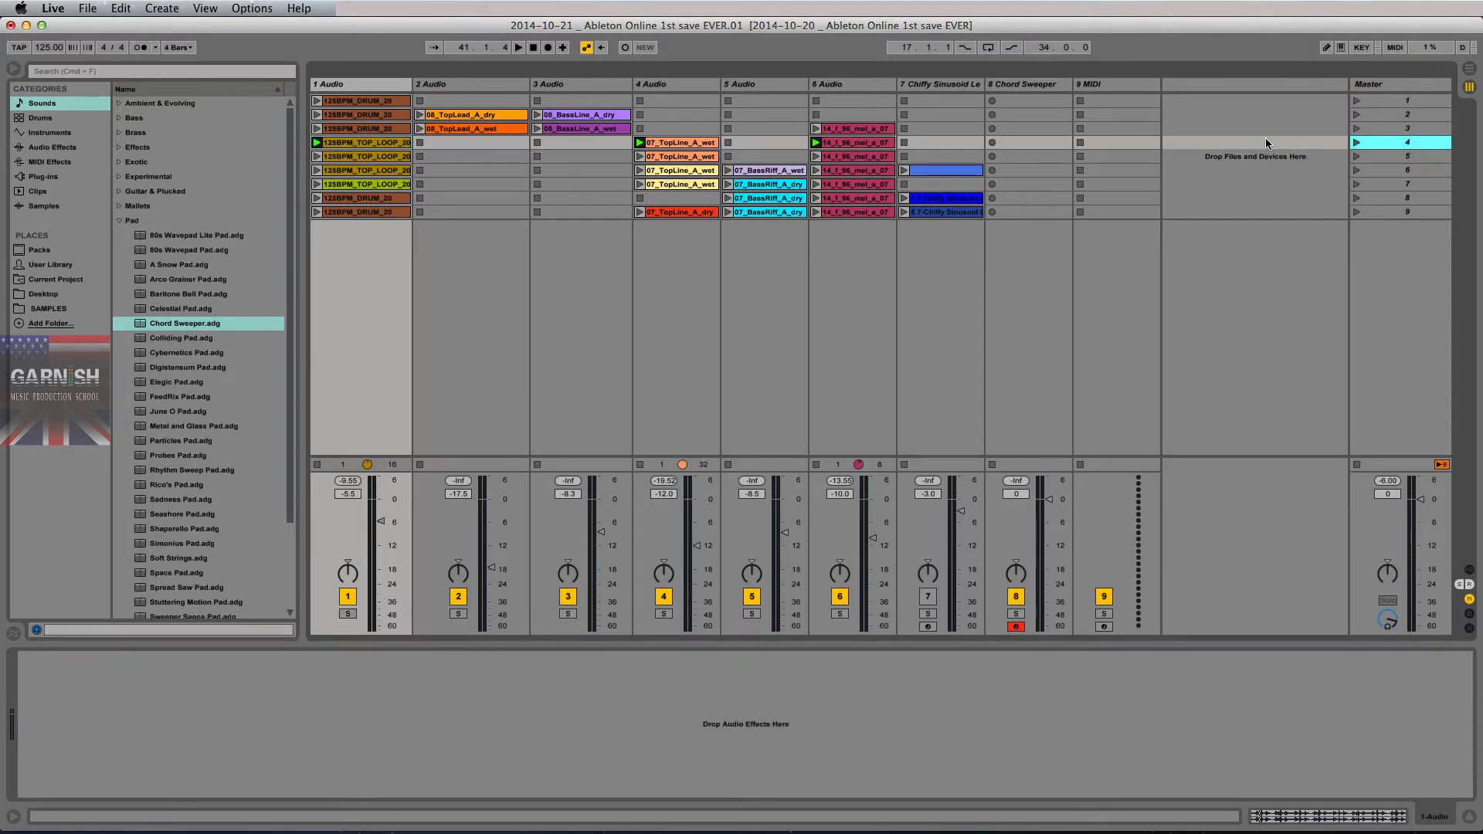
# Step: Highlight the empty space after bar 41 on tracks 1 to 3, reset the insert marker to bar 41, and return to Session View
pyautogui.press('Tab')
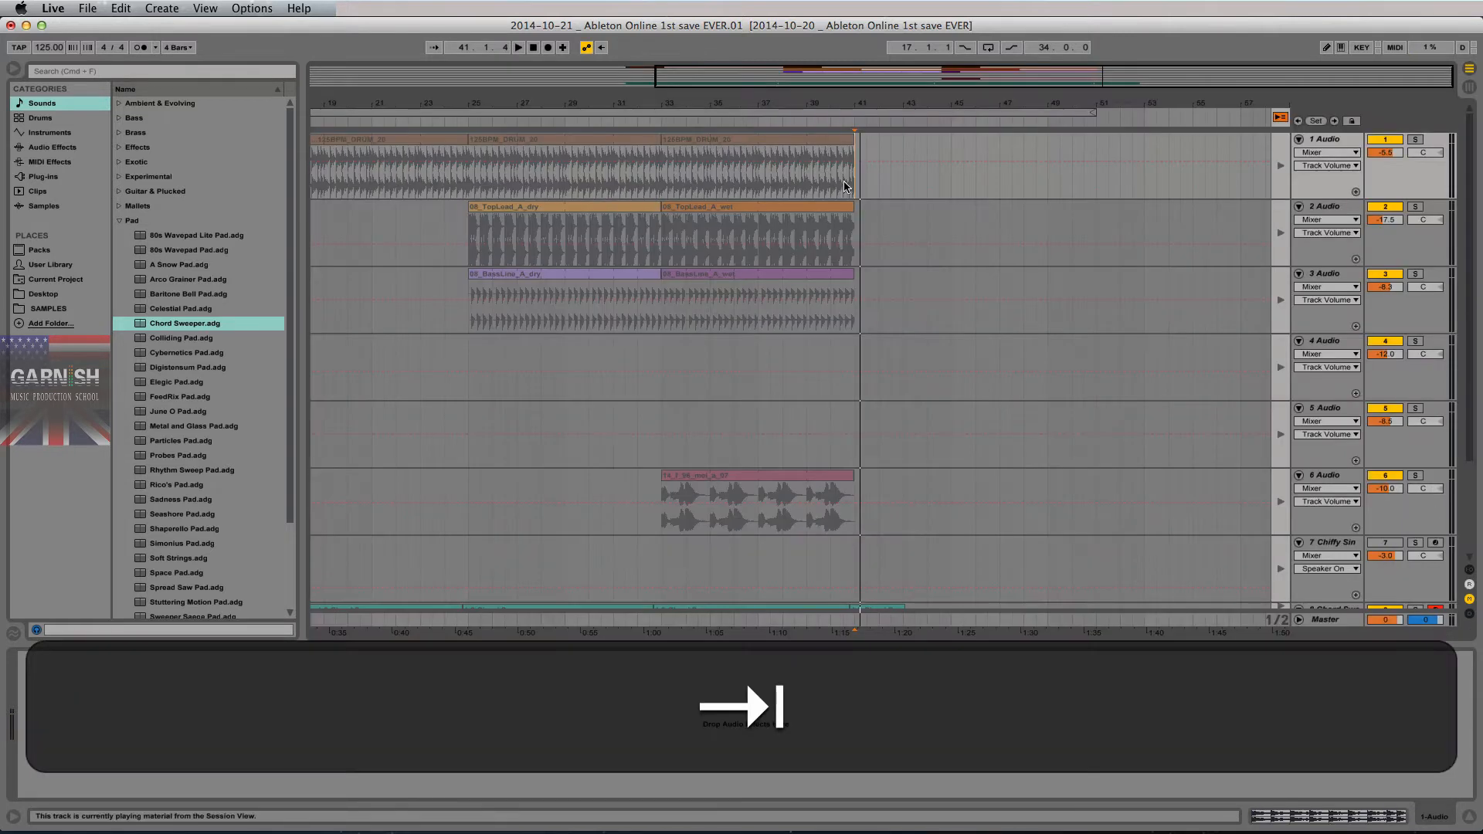
pyautogui.moveTo(853, 174); pyautogui.dragTo(1055, 303)
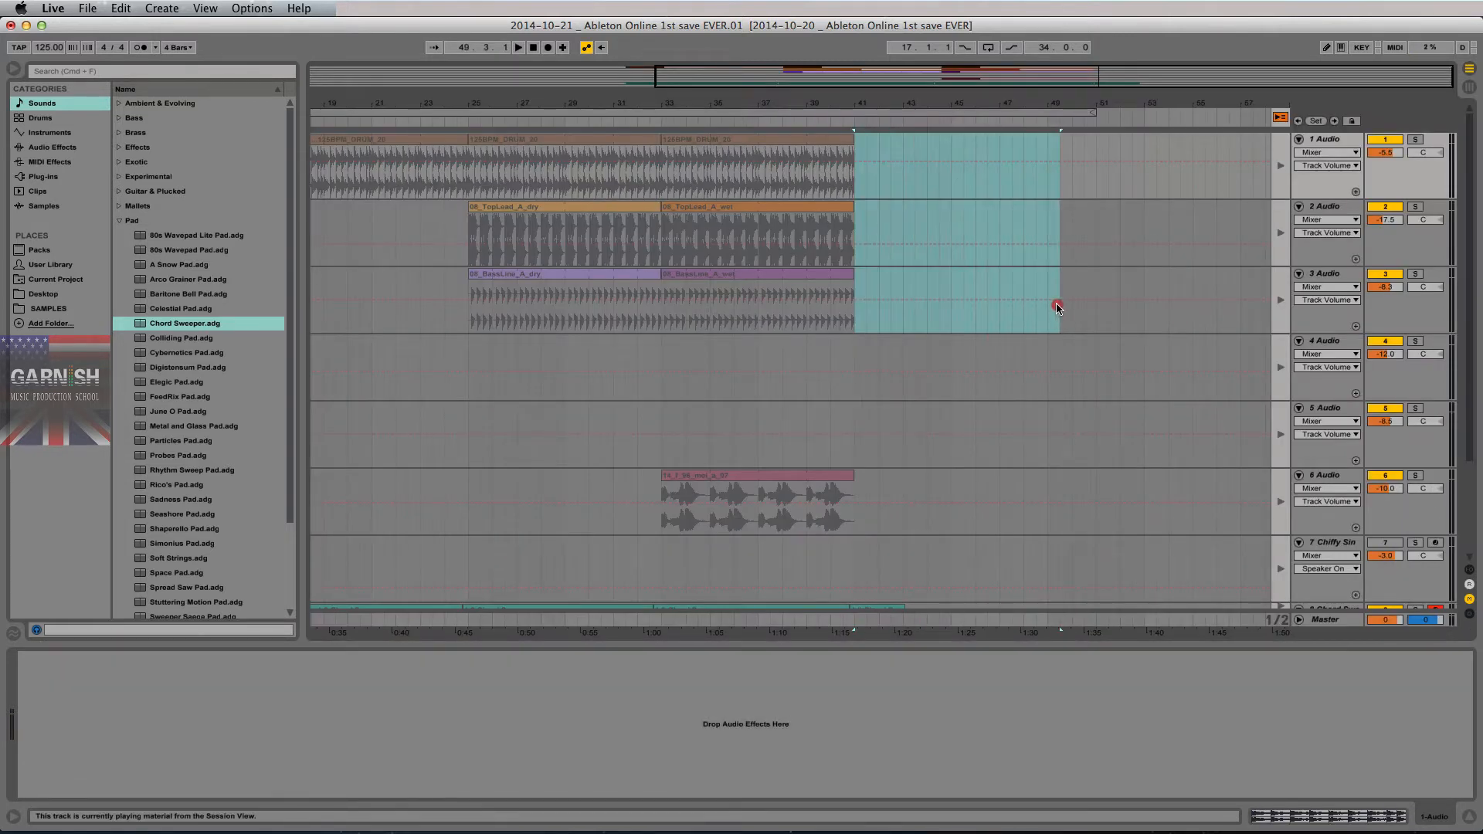
pyautogui.click(885, 178)
pyautogui.press('Tab')
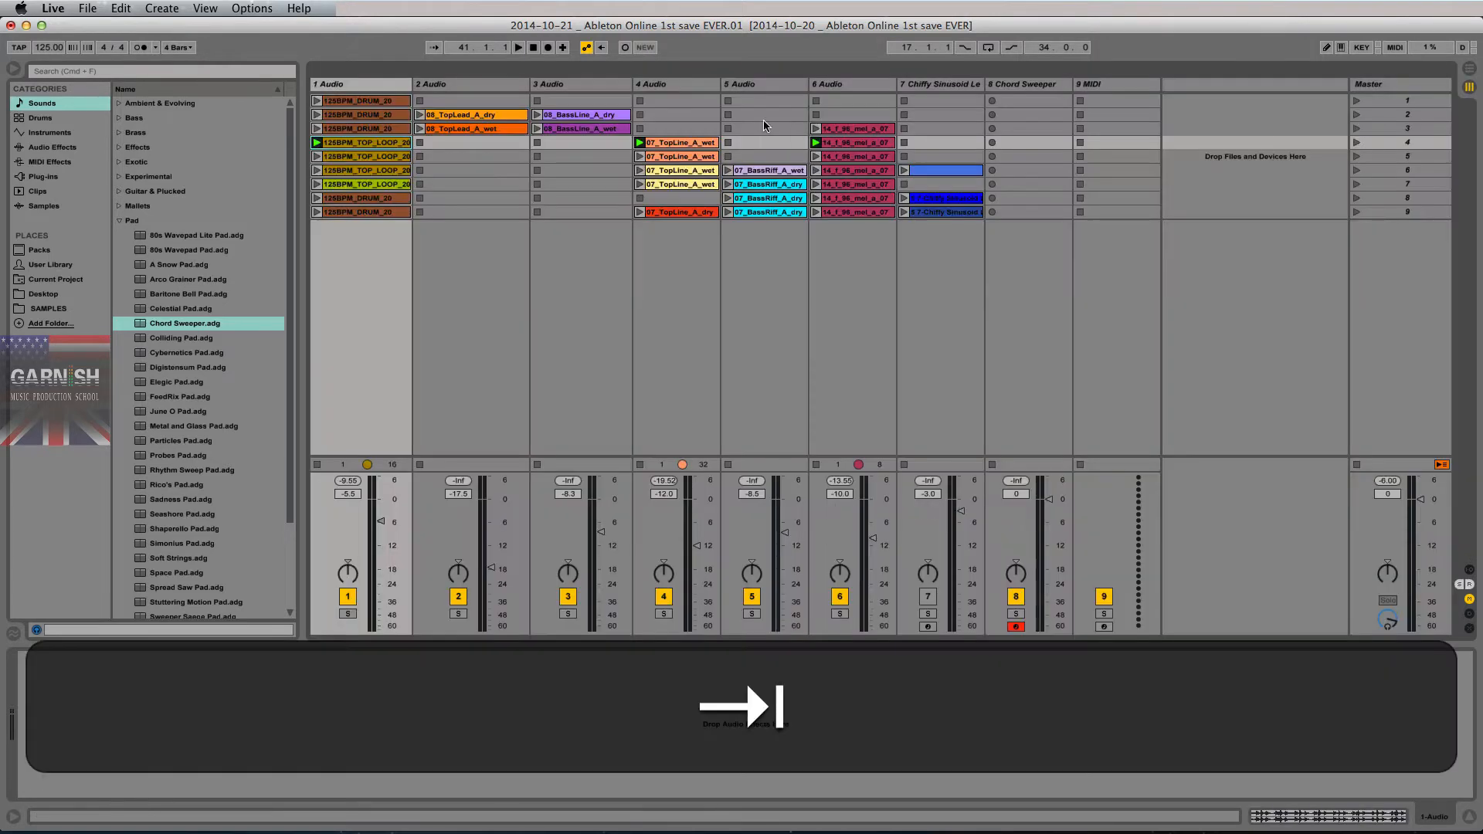
# Step: Record the playing scene 4 into the arrangement from bar 41, following its clips in Arrangement View
pyautogui.press('Tab')
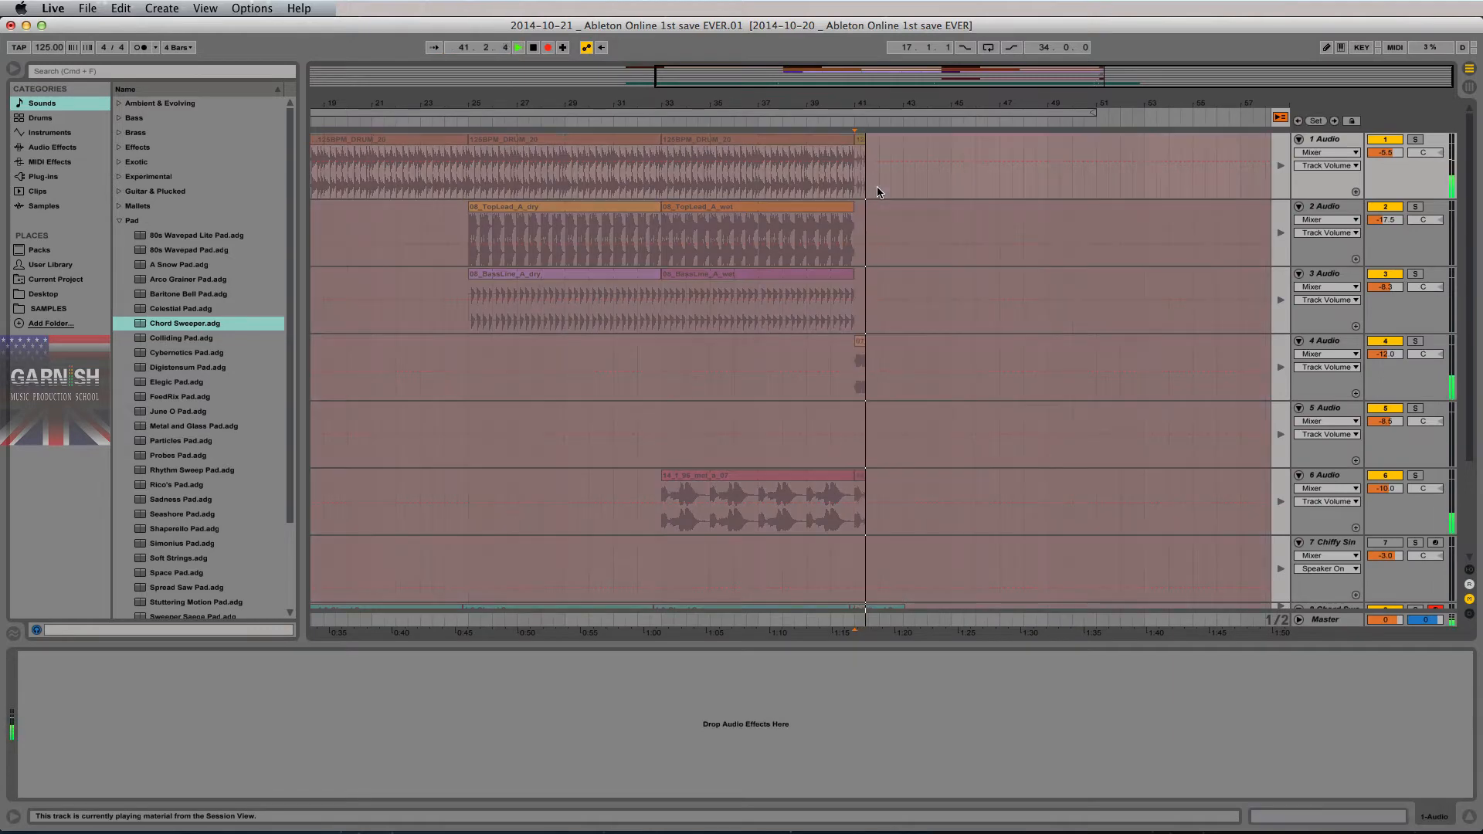
pyautogui.press('Tab')
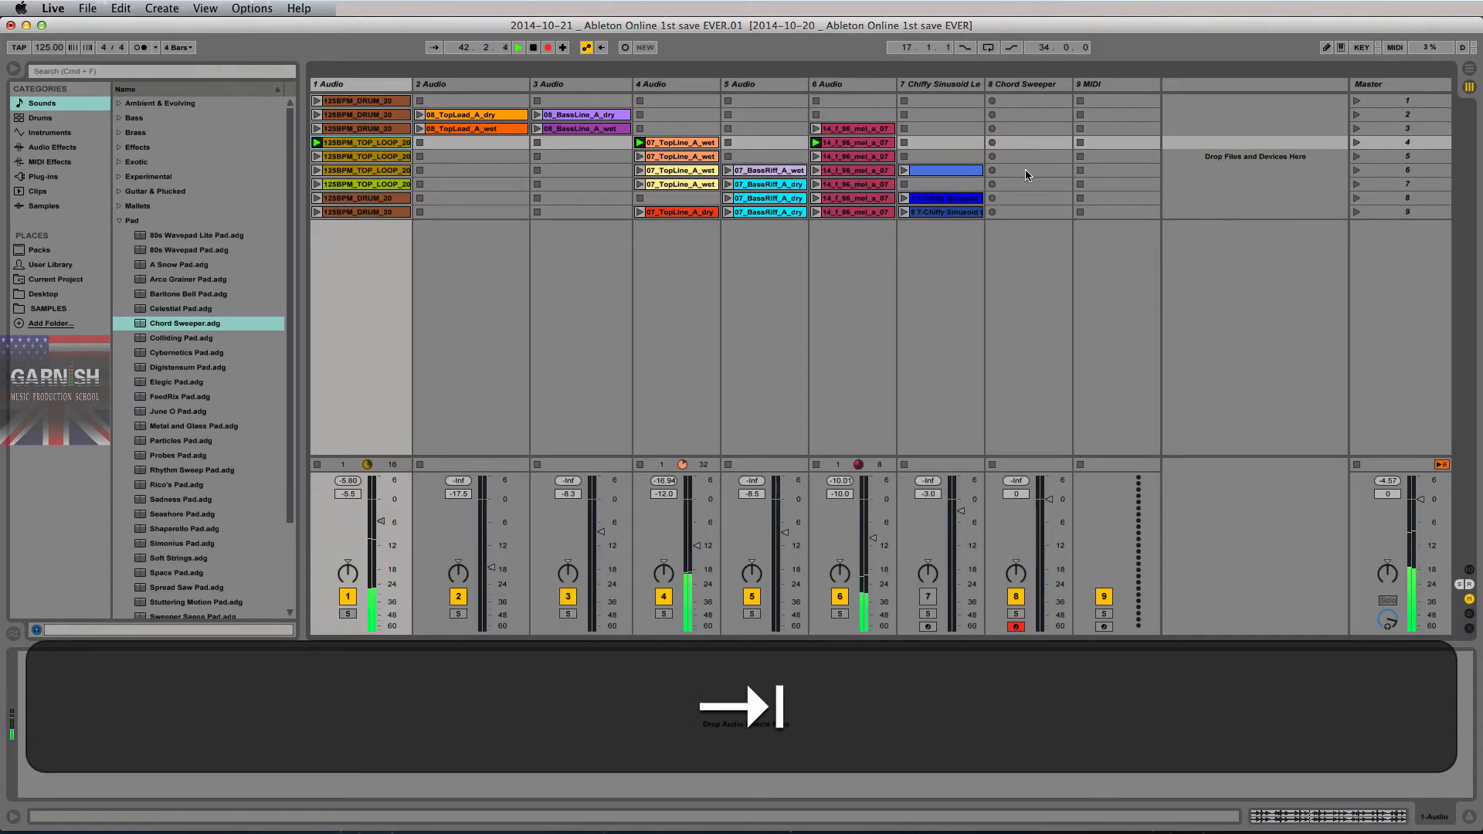
pyautogui.press('Tab')
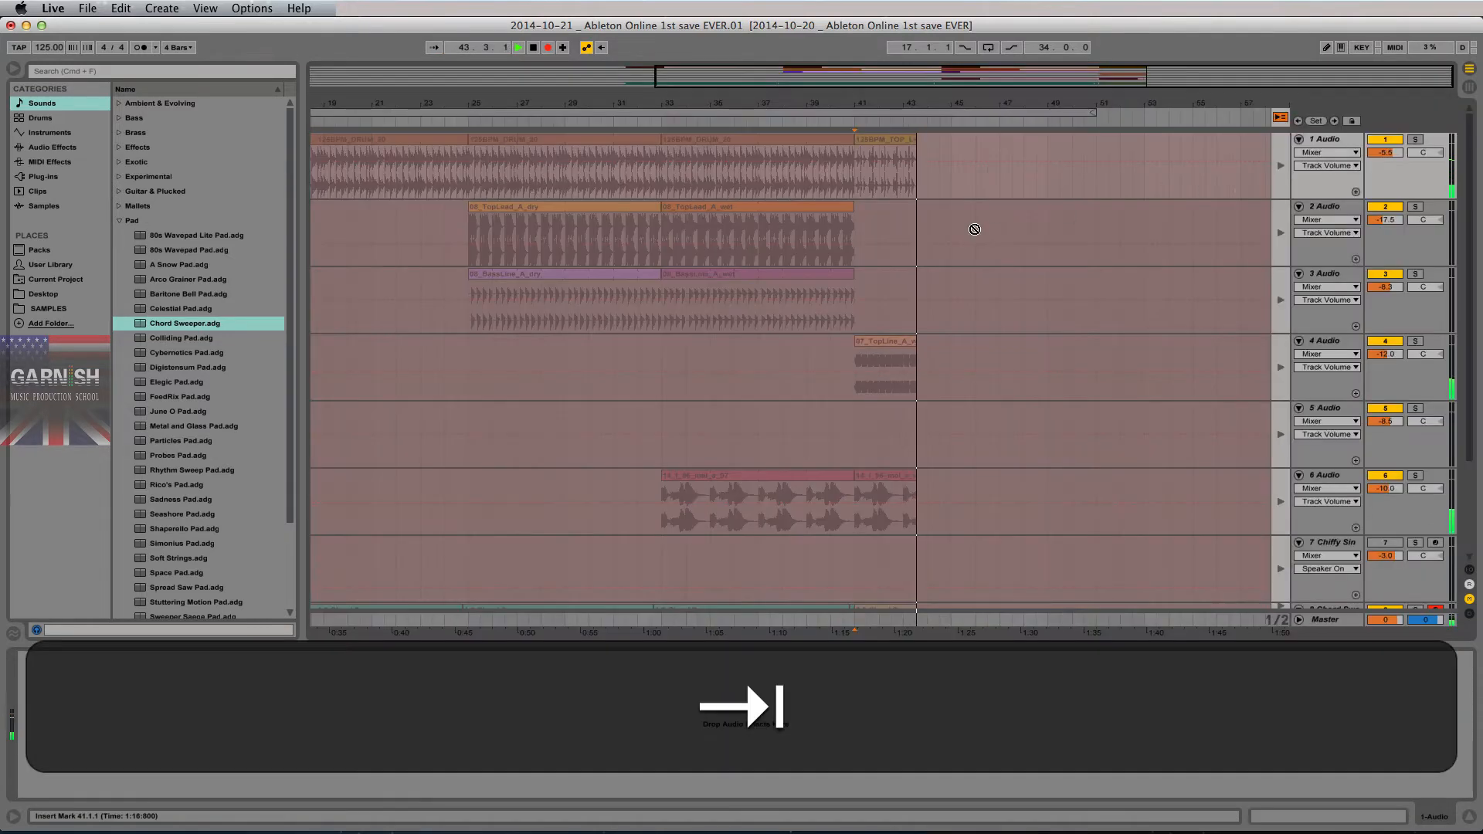
pyautogui.press('Tab')
pyautogui.press('Tab')
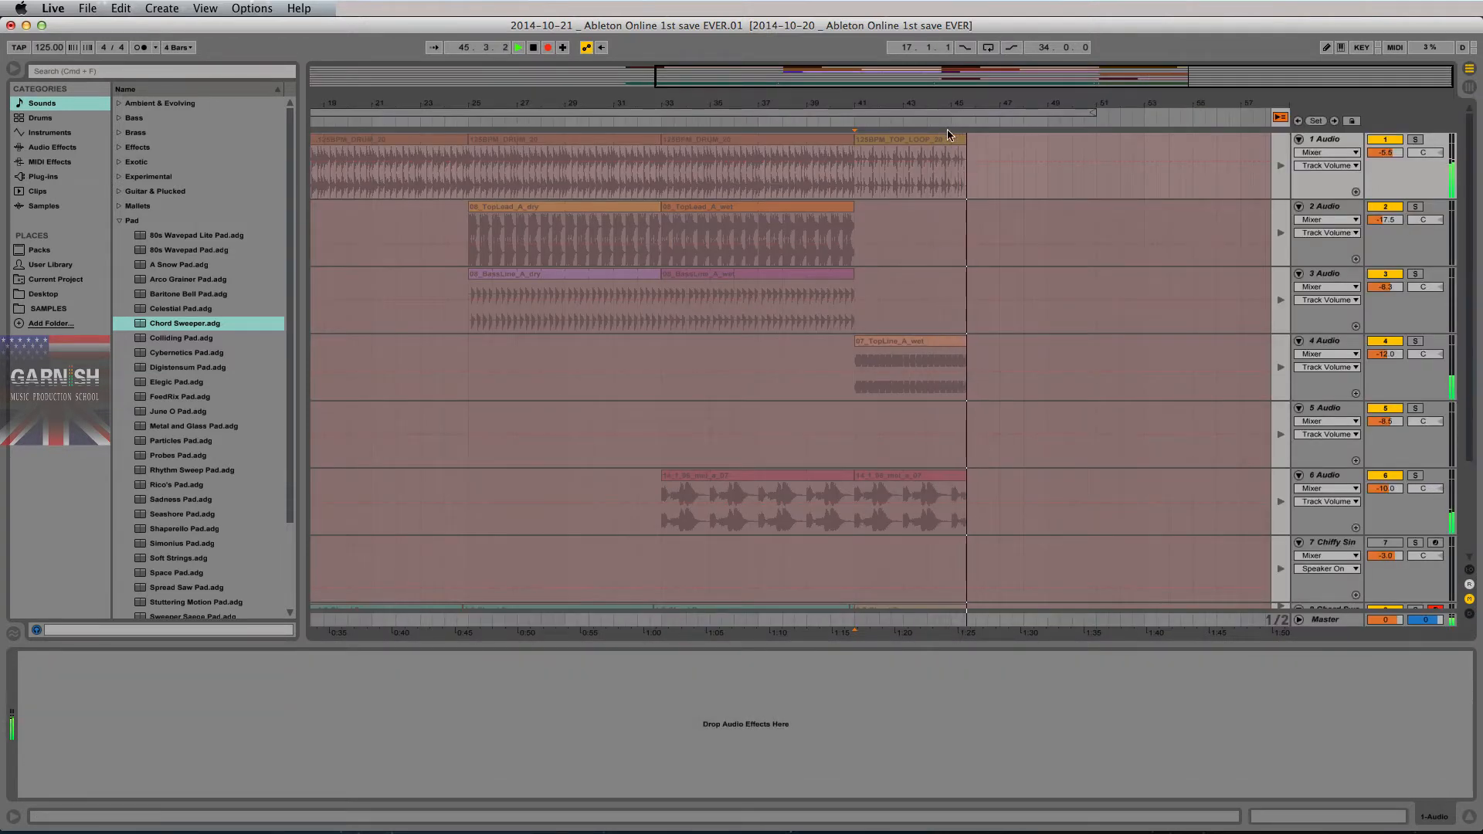
# Step: Launch scene 5 in Session View while recording, so its clips follow scene 4 in the arrangement from bar 49
pyautogui.press('Tab')
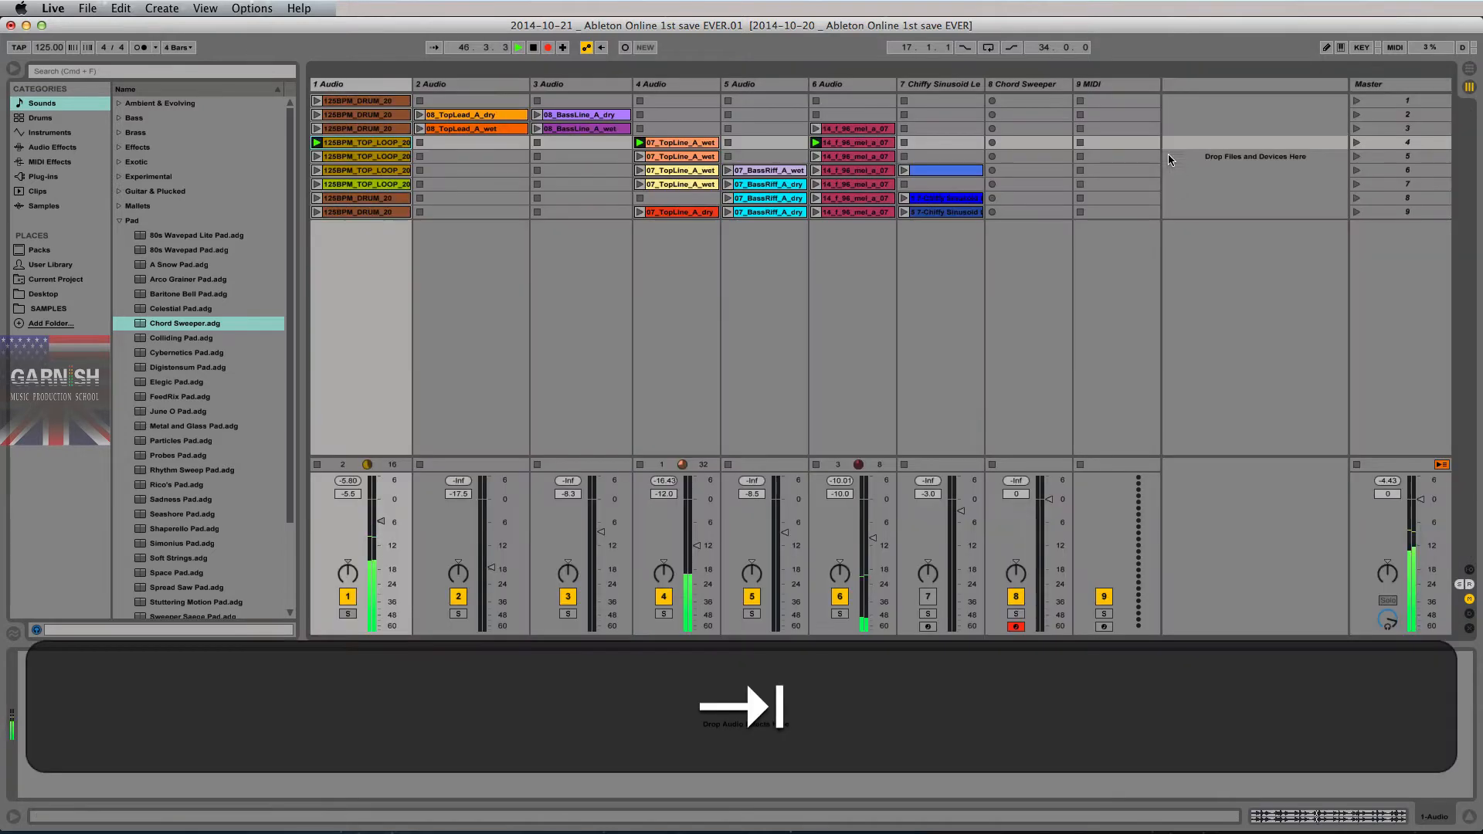
pyautogui.click(1357, 144)
pyautogui.press('Tab')
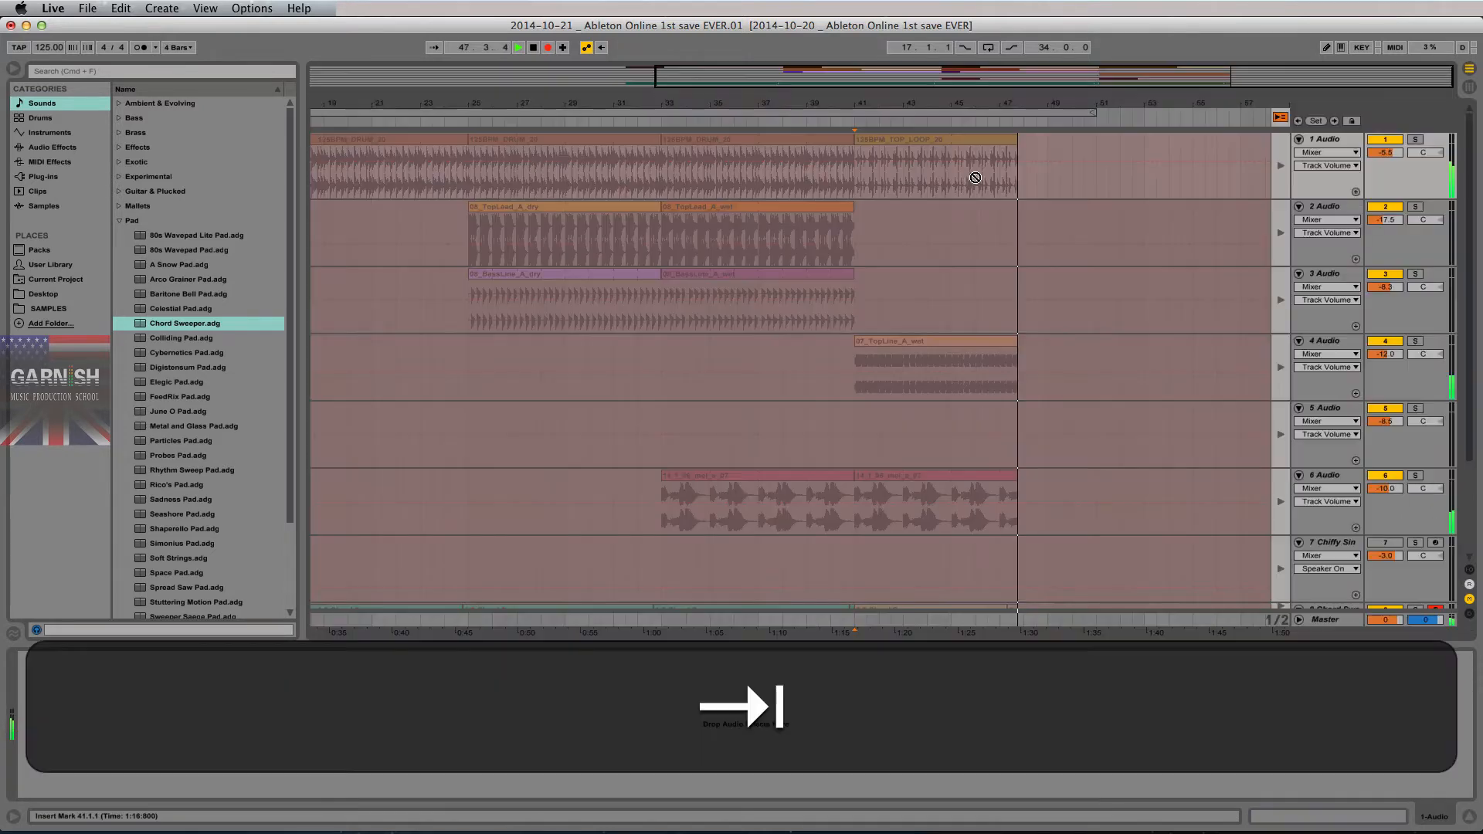
pyautogui.press('Tab')
pyautogui.press('Tab')
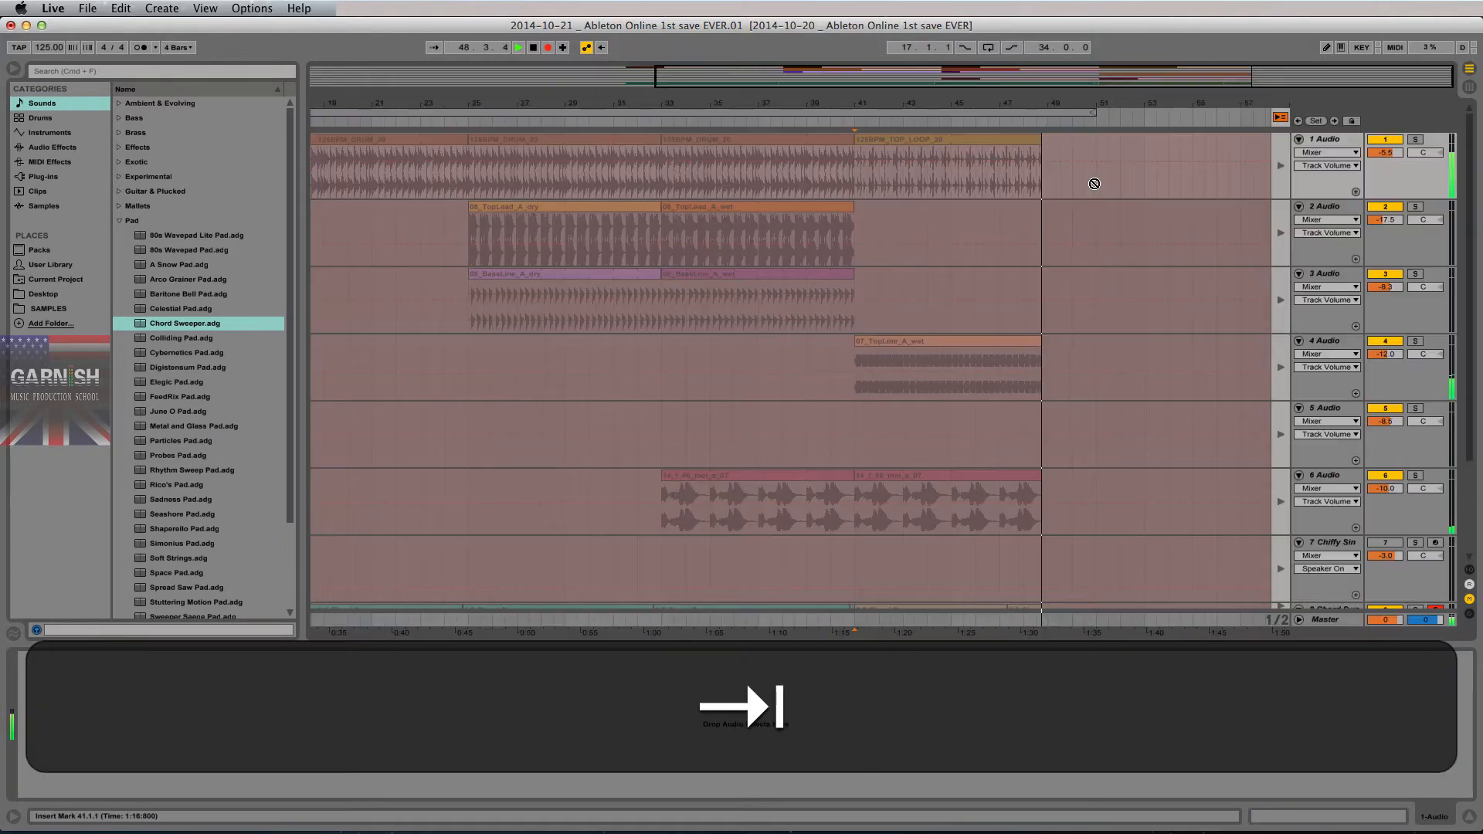
pyautogui.press('Tab')
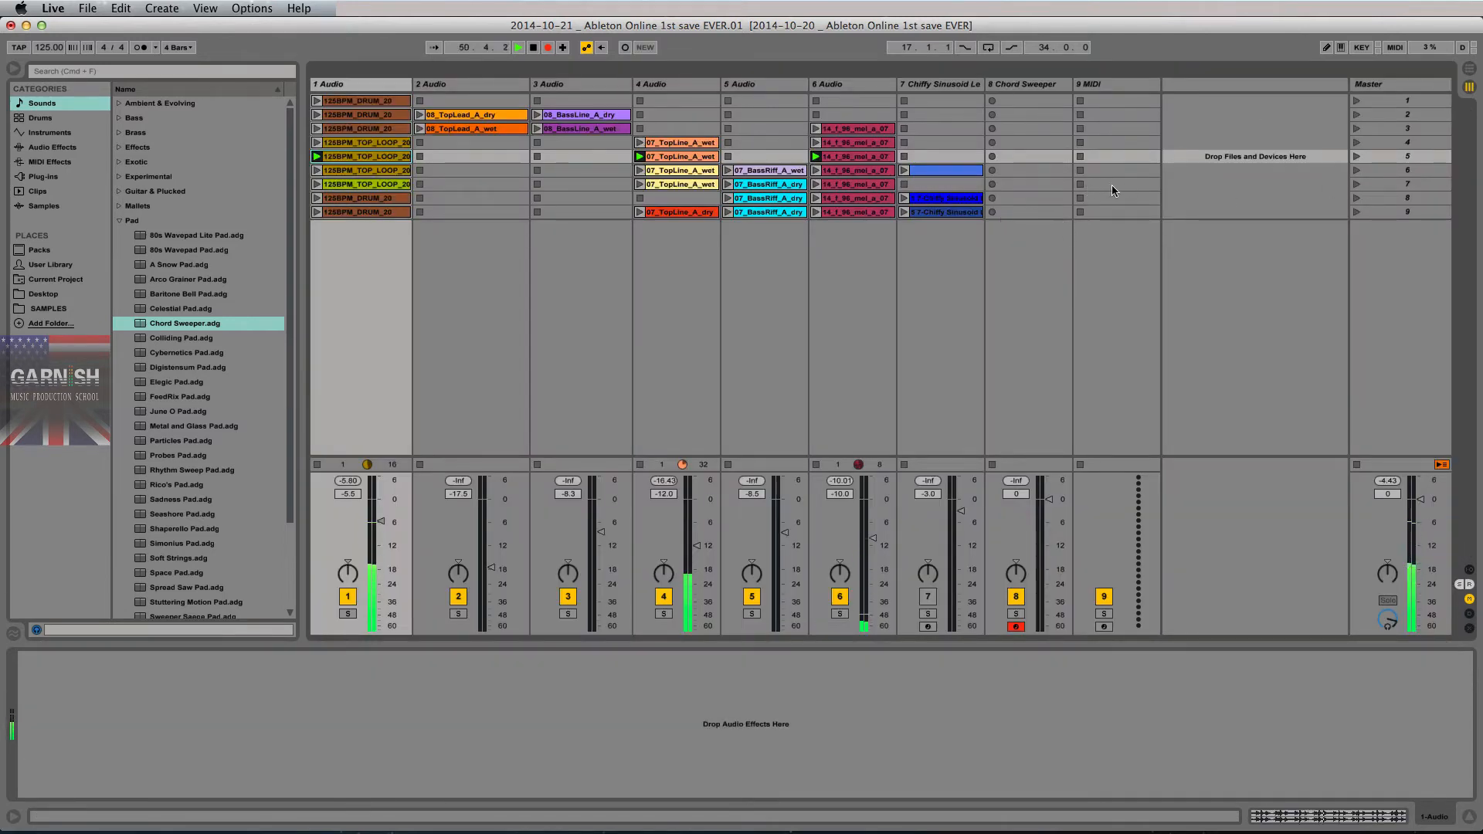
# Step: Launch scene 6 while recording so its clips enter at bar 57, and follow the recording in Arrangement View
pyautogui.press('Tab')
pyautogui.hotkey('shift', 'Tab')
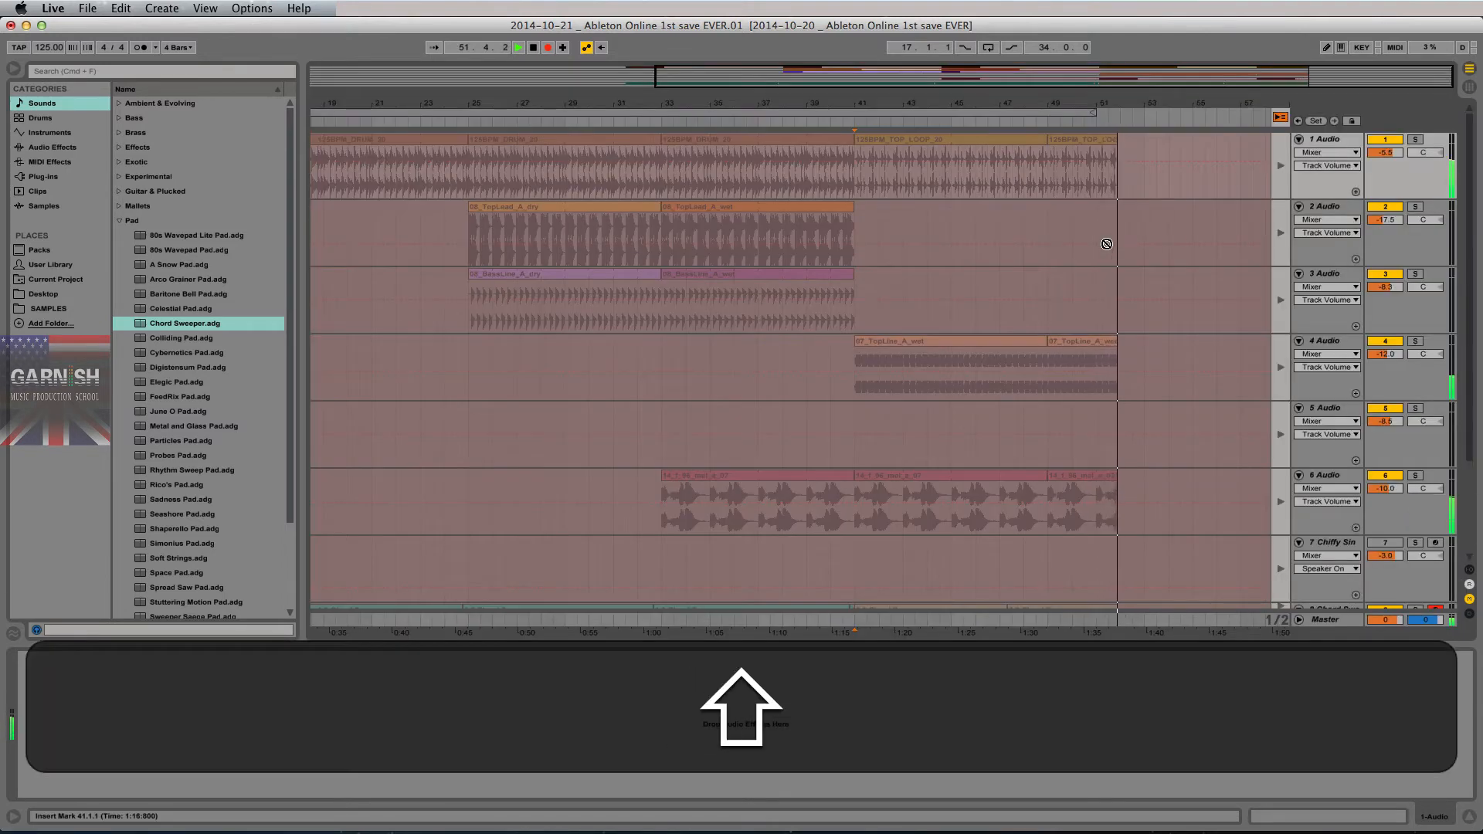
pyautogui.moveTo(1221, 104); pyautogui.dragTo(1166, 94)
pyautogui.hotkey('shift', 'Tab')
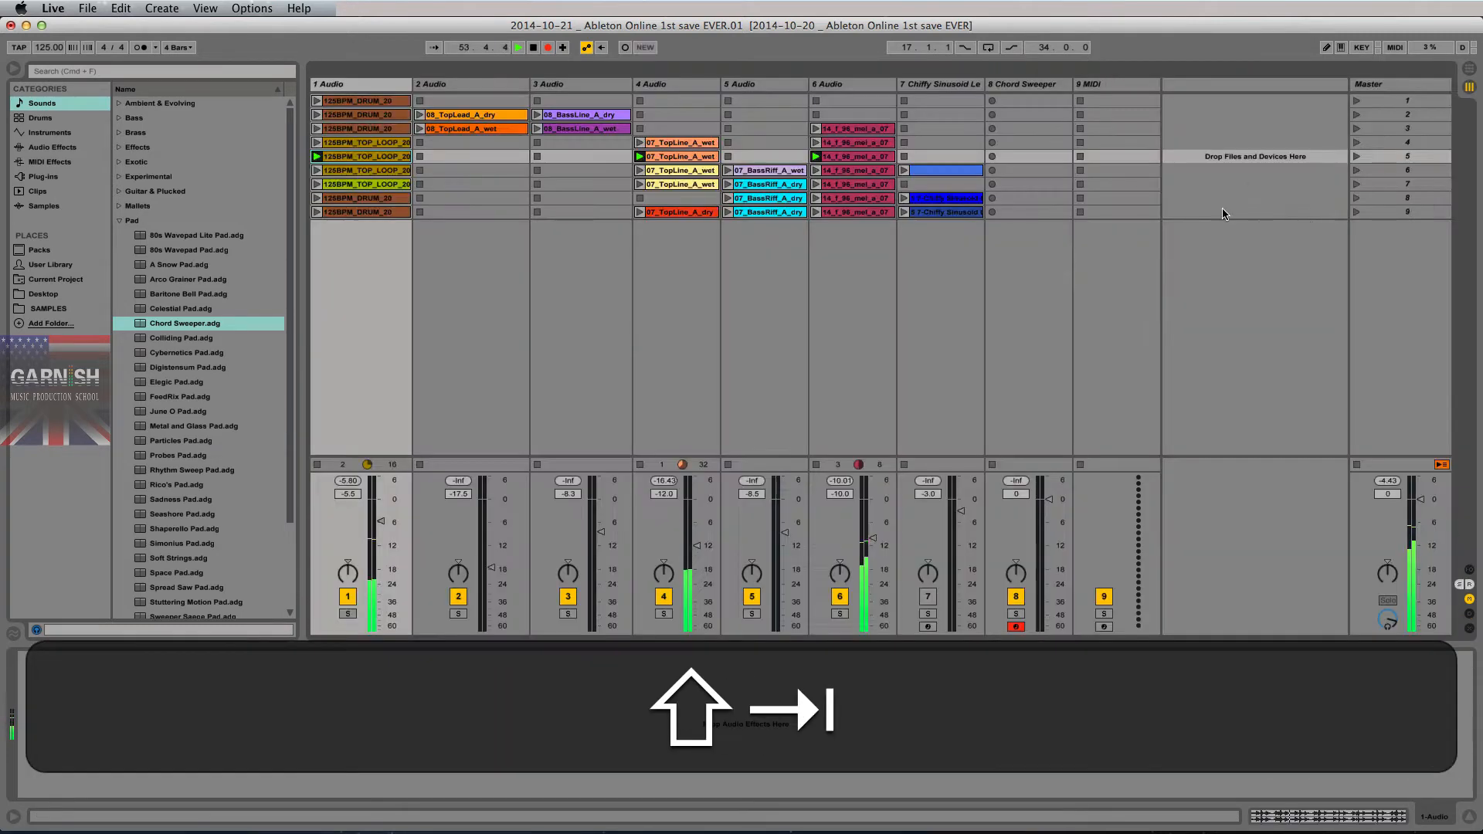
pyautogui.click(1356, 171)
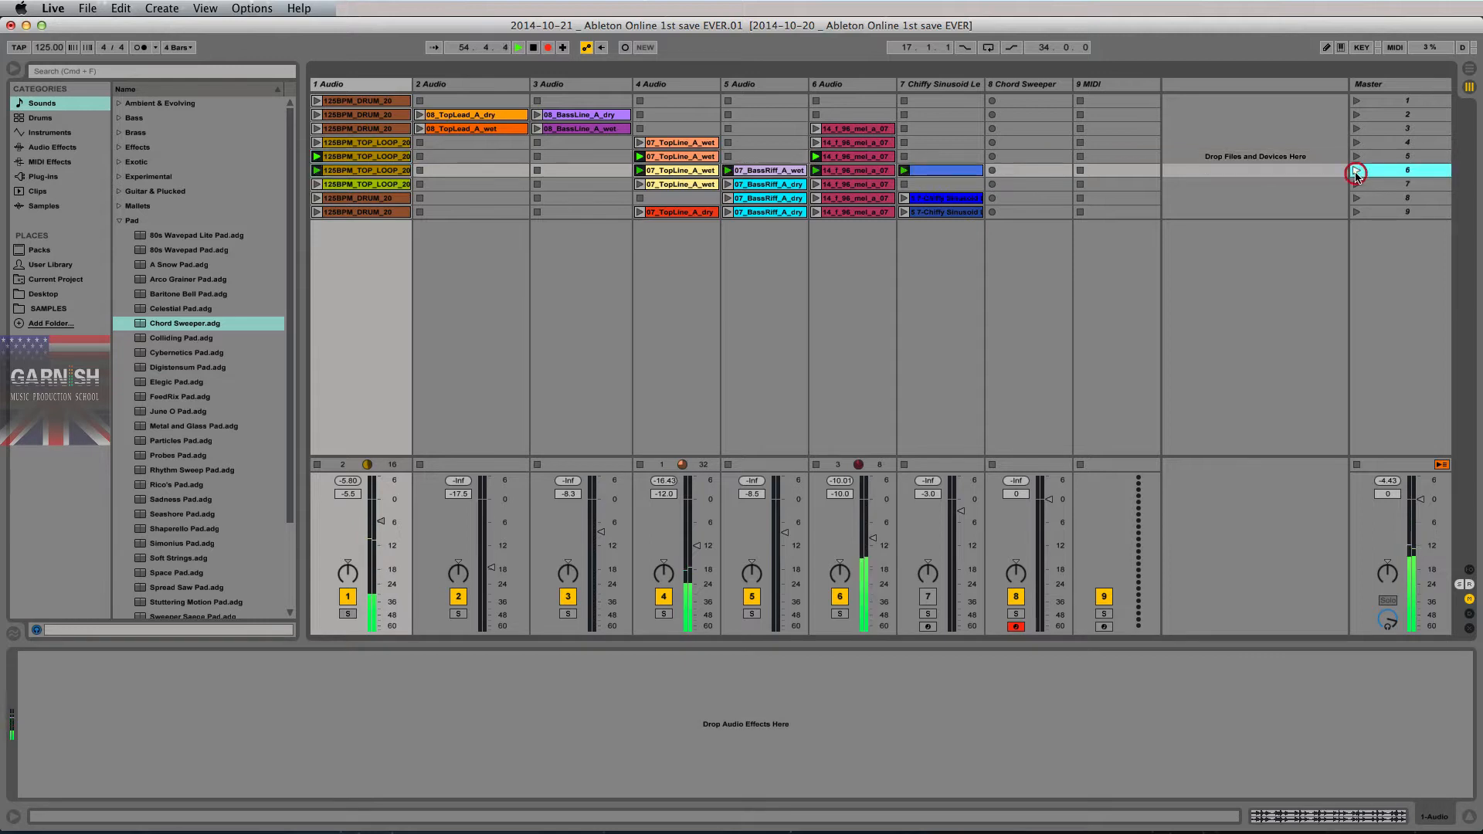
pyautogui.press('Tab')
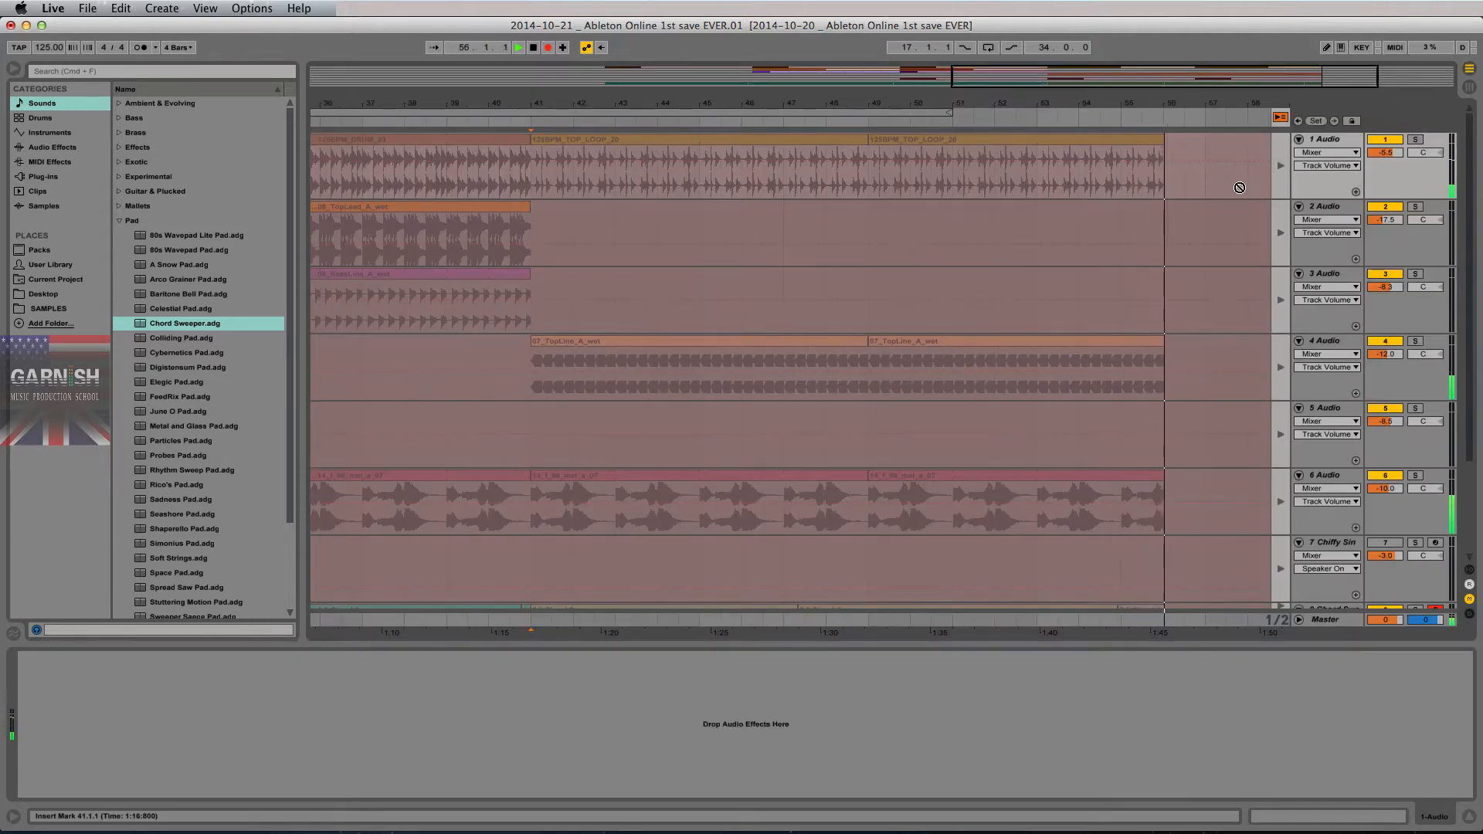
pyautogui.press('shift')
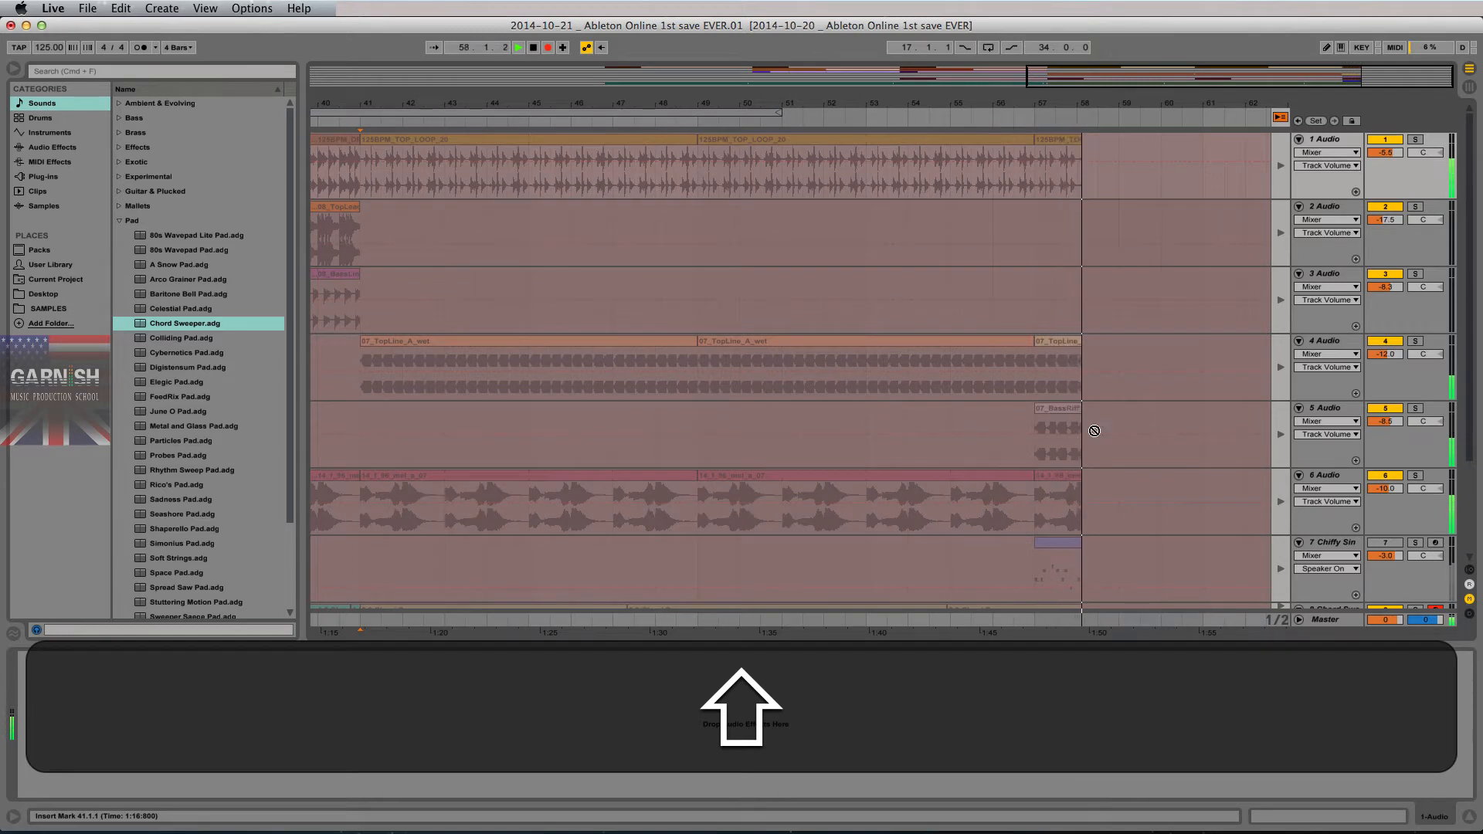
# Step: Launch scene 7 while recording so its clips take over from scene 6 at bar 65
pyautogui.hotkey('shift', 'Tab')
pyautogui.hotkey('shift', 'Tab')
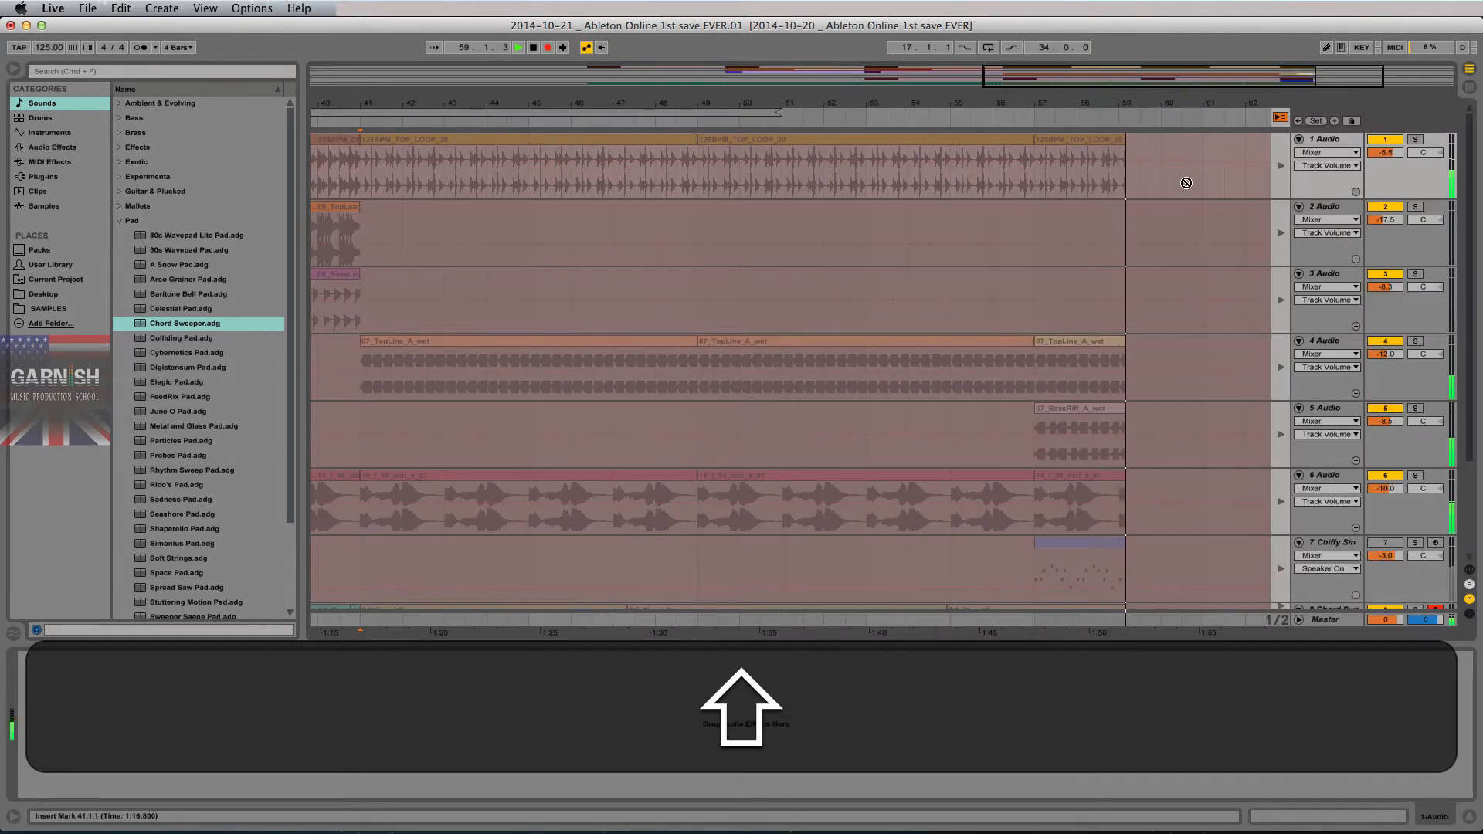
pyautogui.press('Tab')
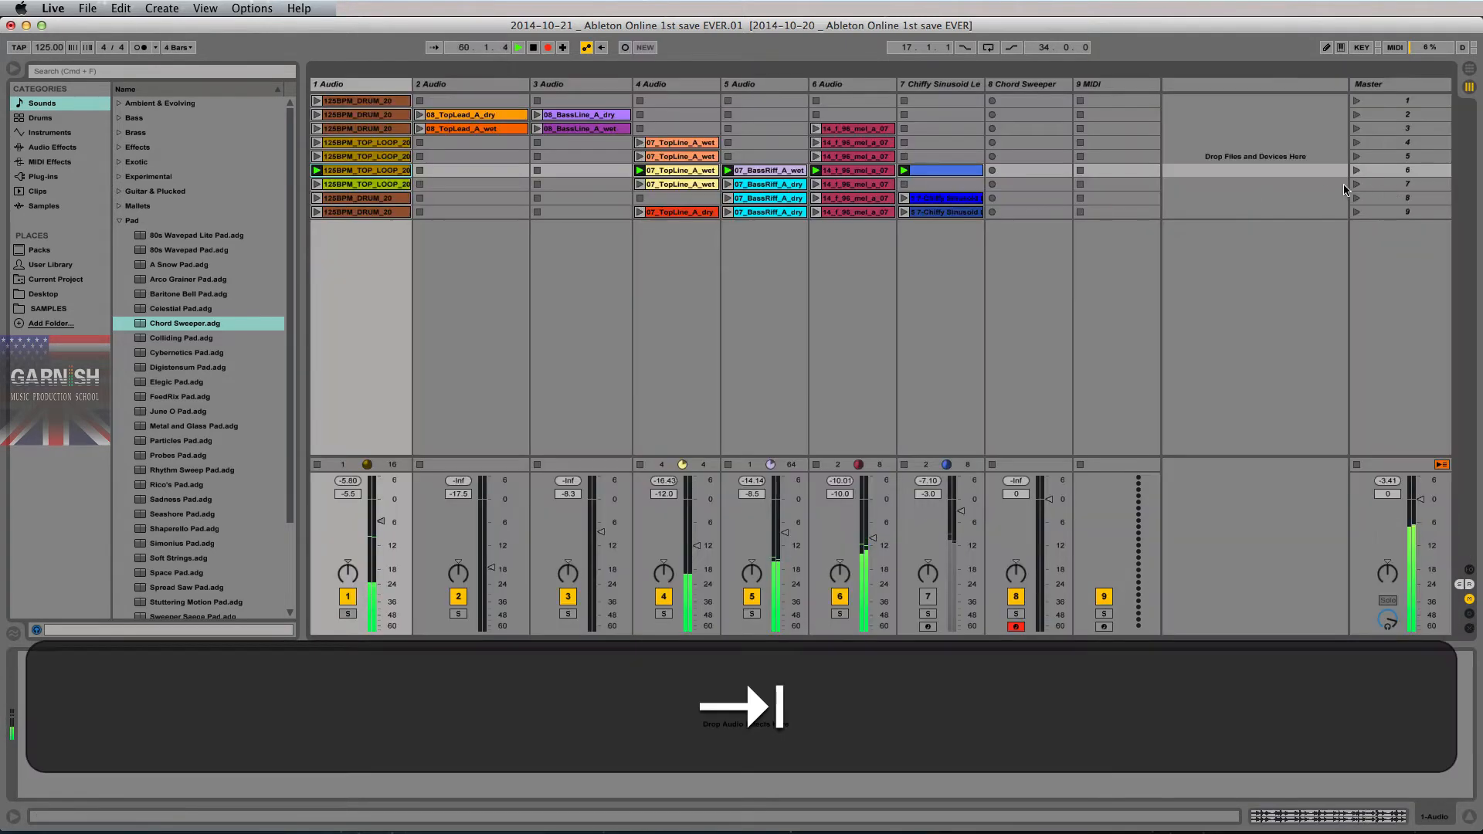
pyautogui.press('Tab')
pyautogui.press('Tab')
pyautogui.press('Tab')
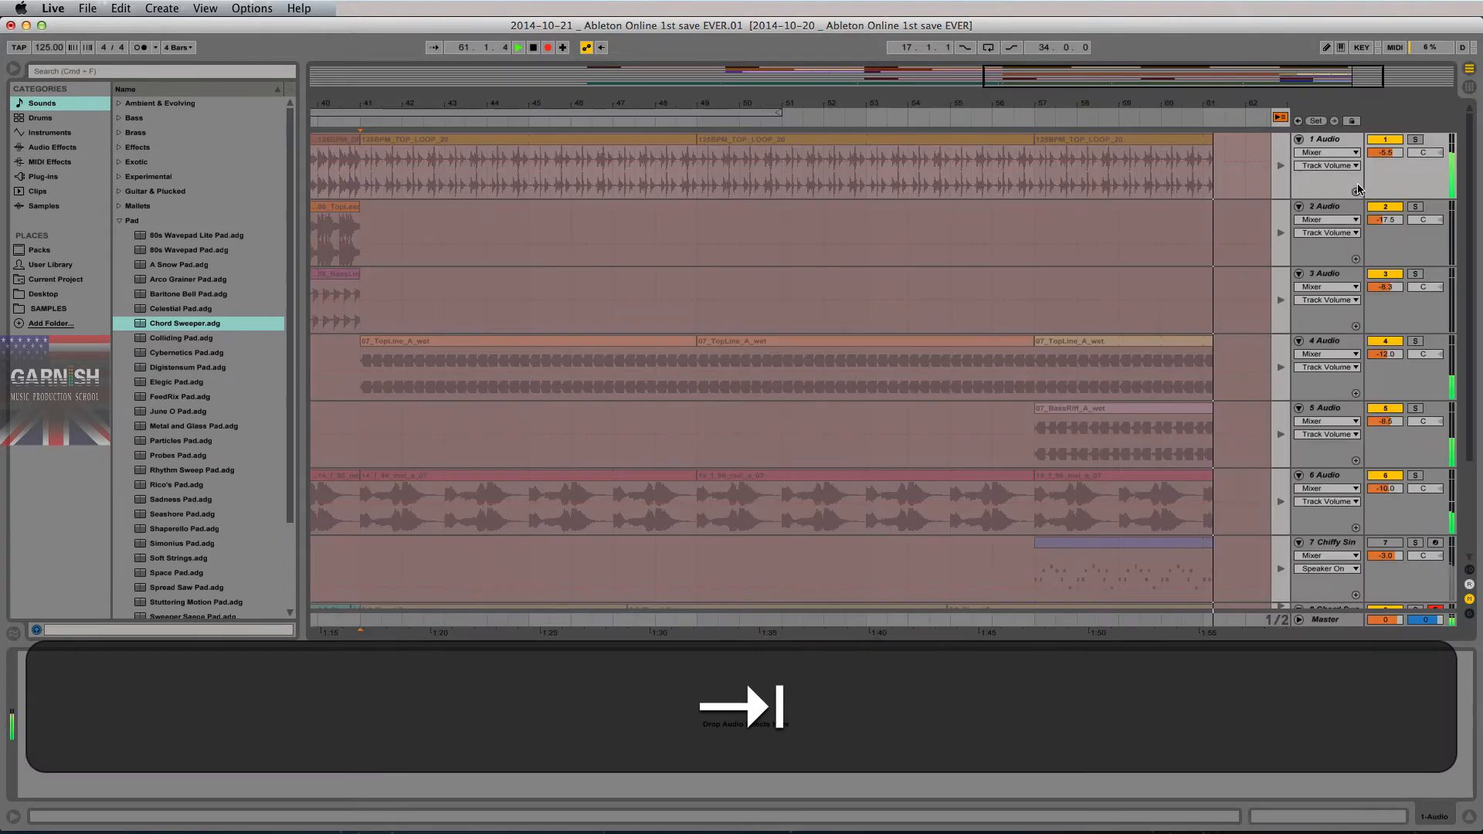
pyautogui.press('Tab')
pyautogui.click(1357, 185)
pyautogui.hotkey('shift', 'Tab')
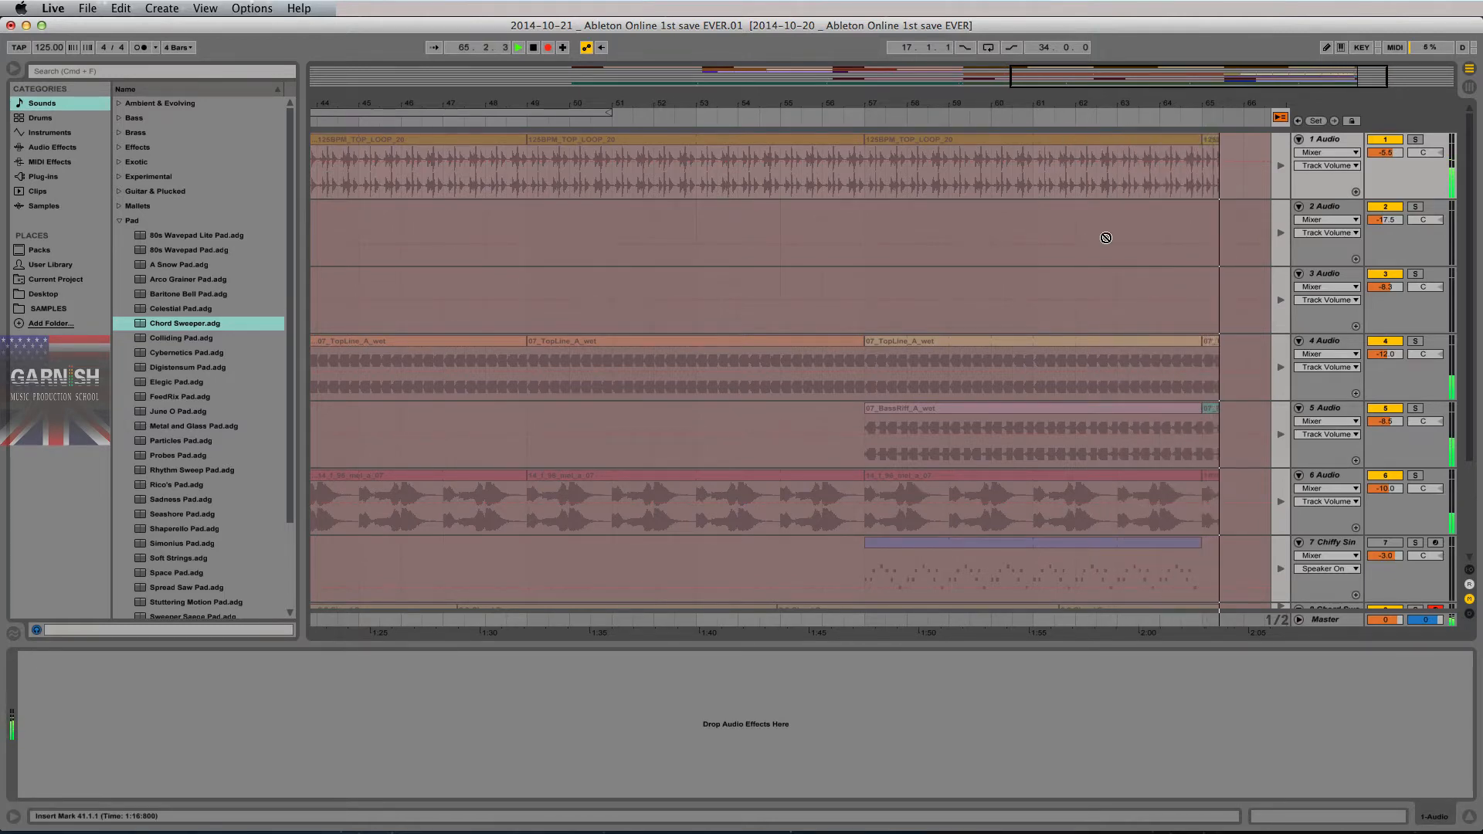
# Step: Launch scene 8 while recording so its clips enter at bar 73, and check the recorded clips on all tracks in Arrangement View
pyautogui.press('Tab')
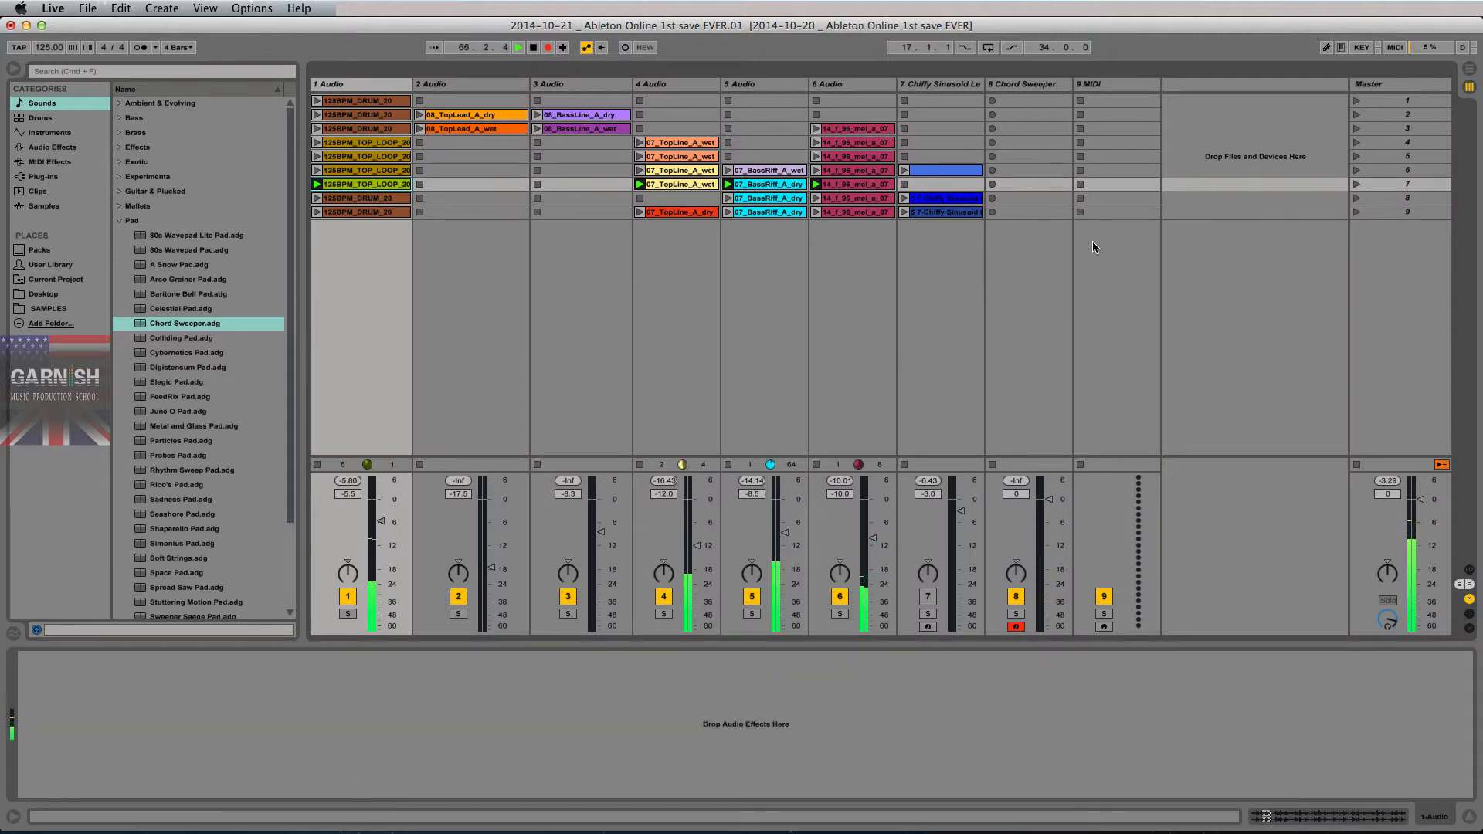
pyautogui.press('Tab')
pyautogui.press('shift')
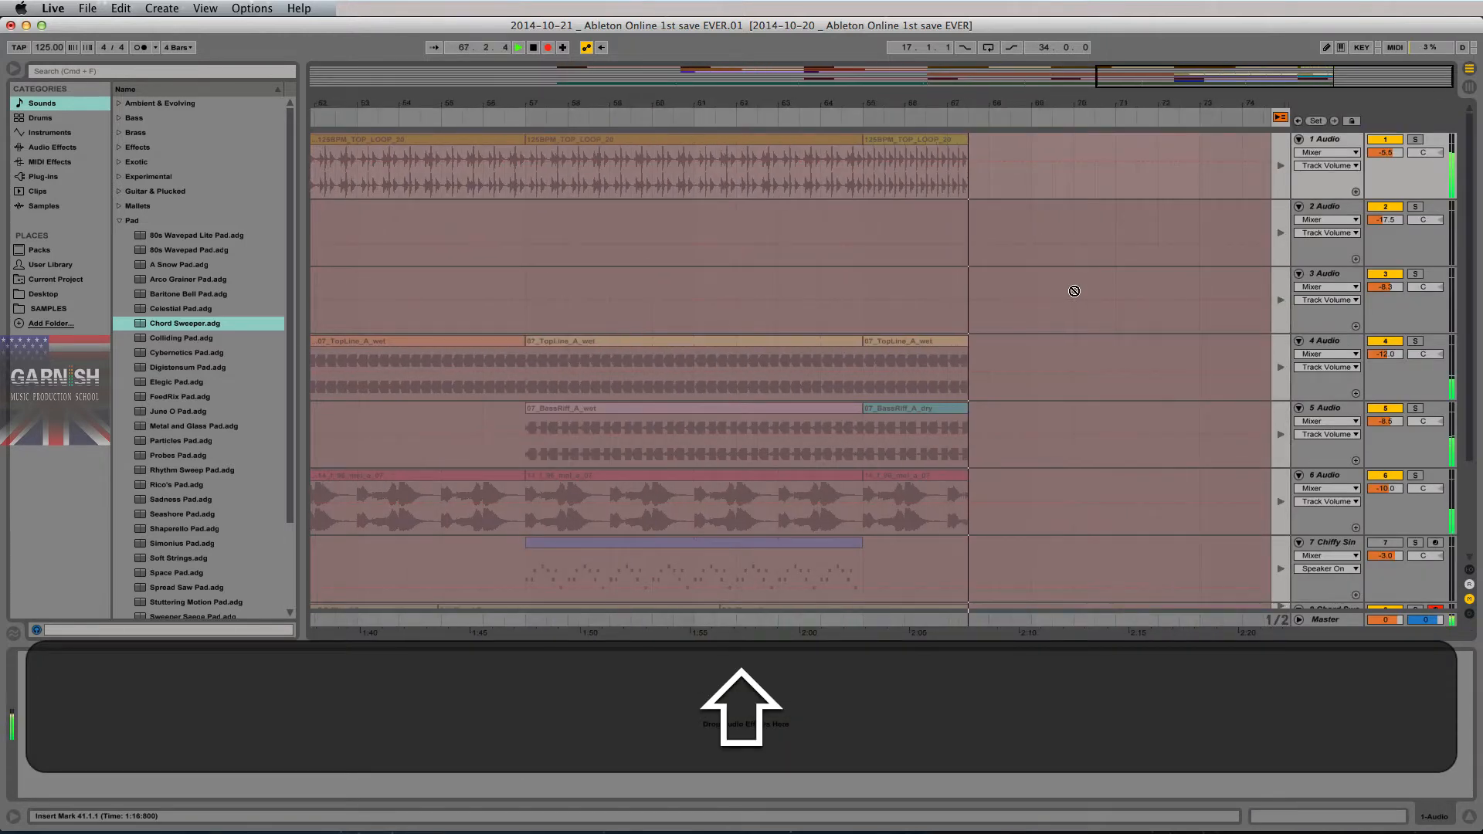
pyautogui.press('Tab')
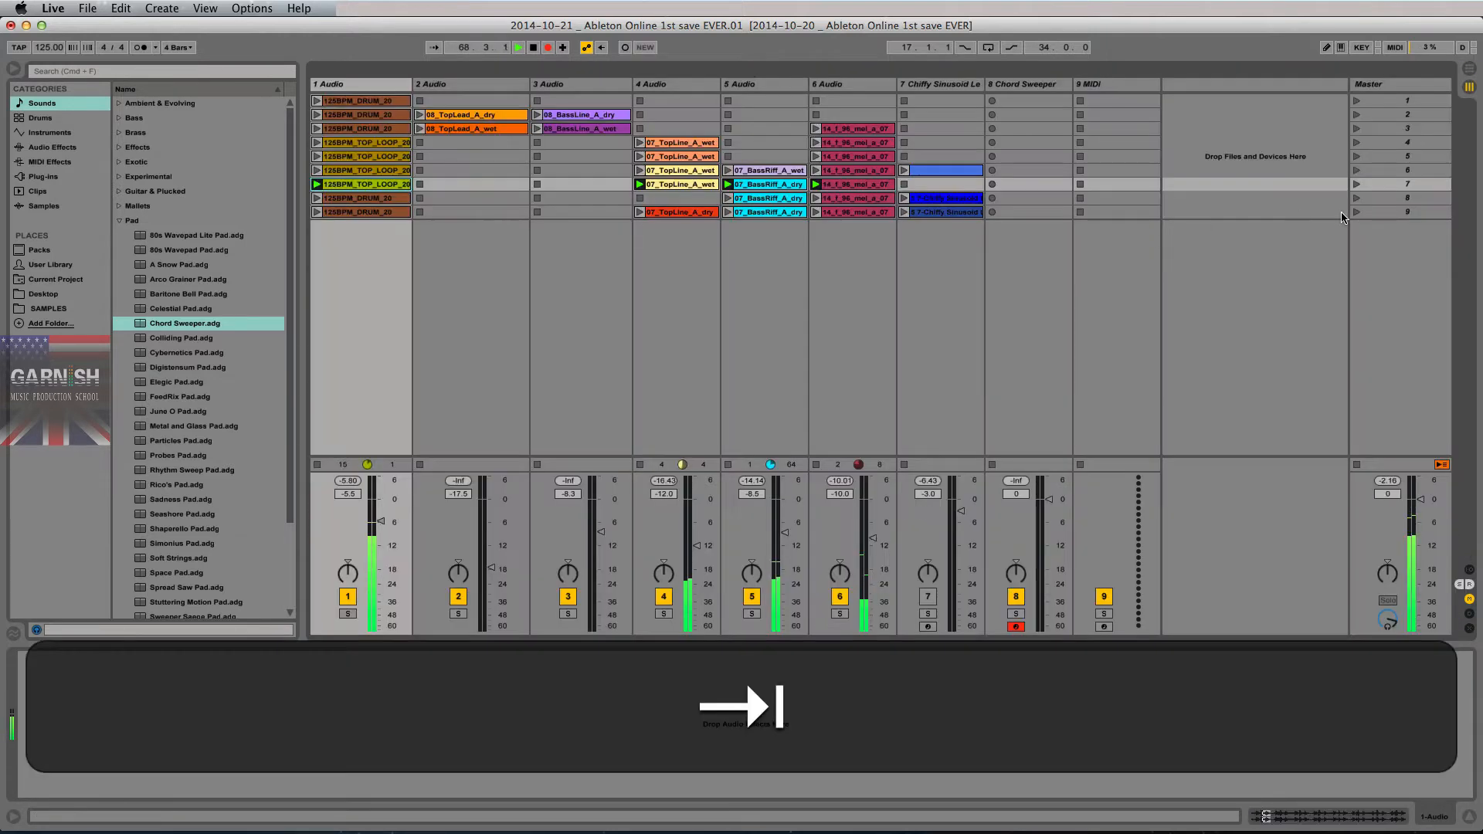
pyautogui.press('Tab')
pyautogui.press('Tab')
pyautogui.click(1358, 202)
pyautogui.hotkey('shift', 'Tab')
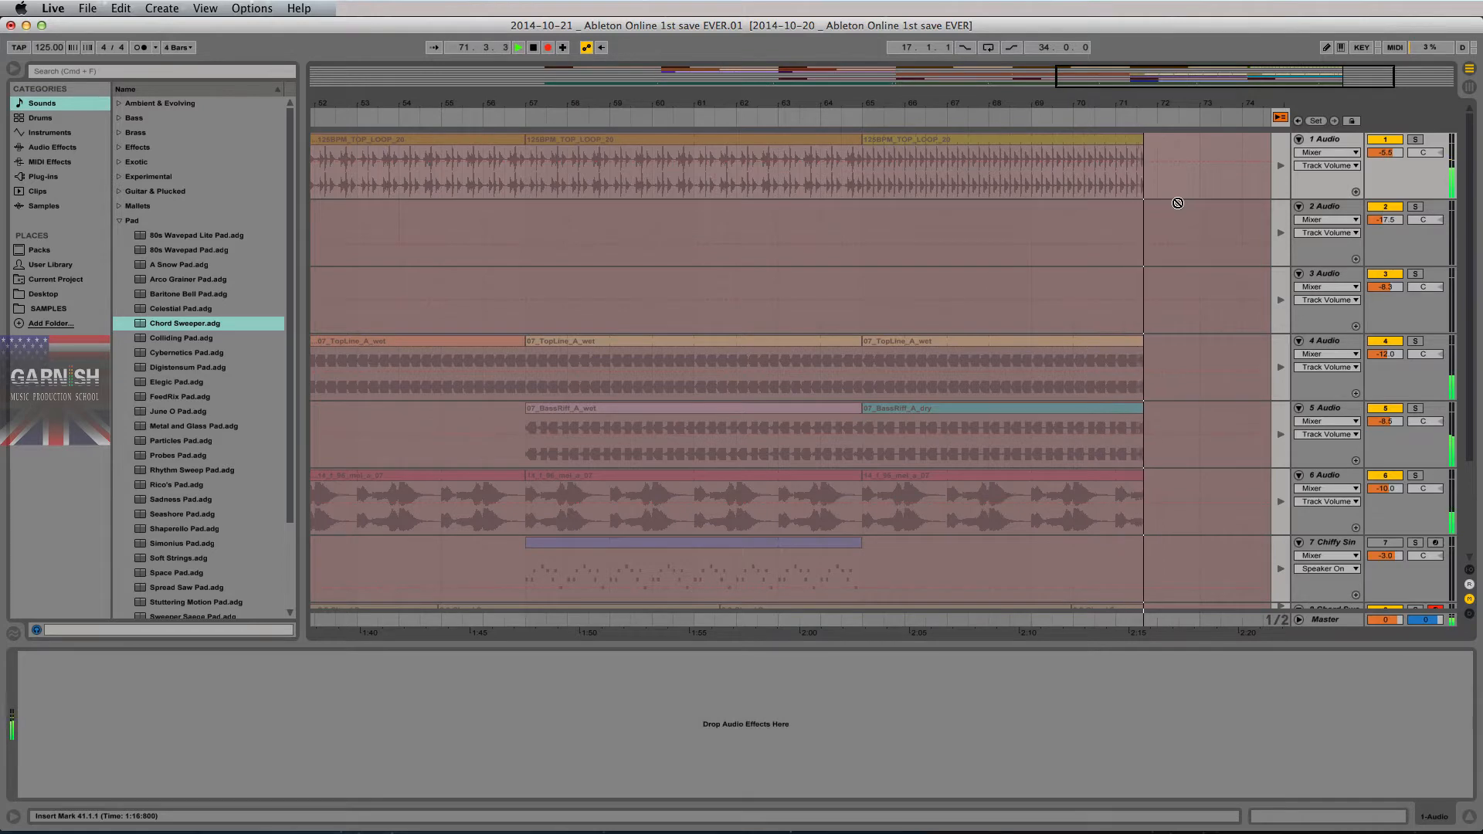
pyautogui.press('shift')
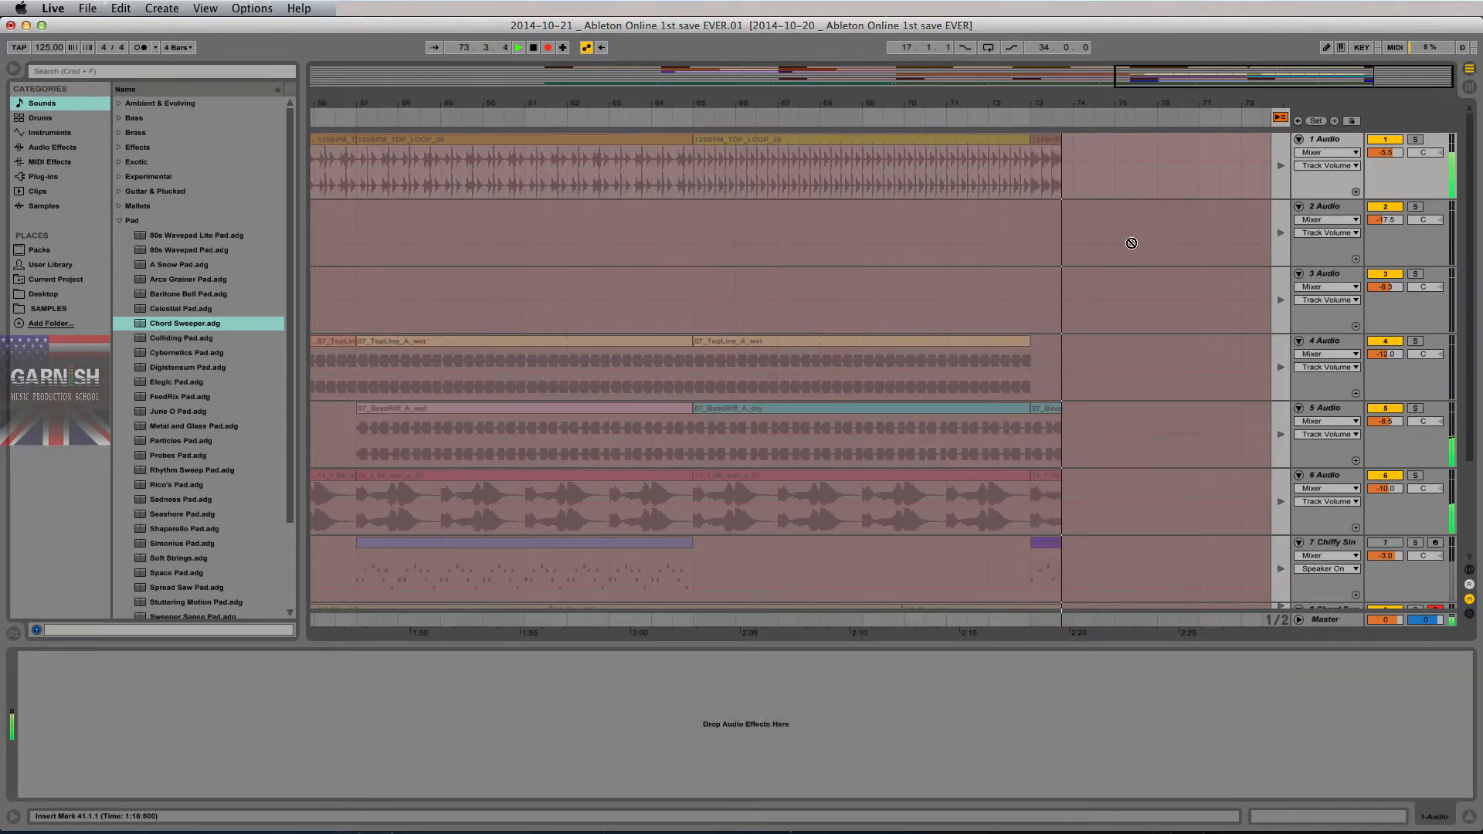
pyautogui.press('shift')
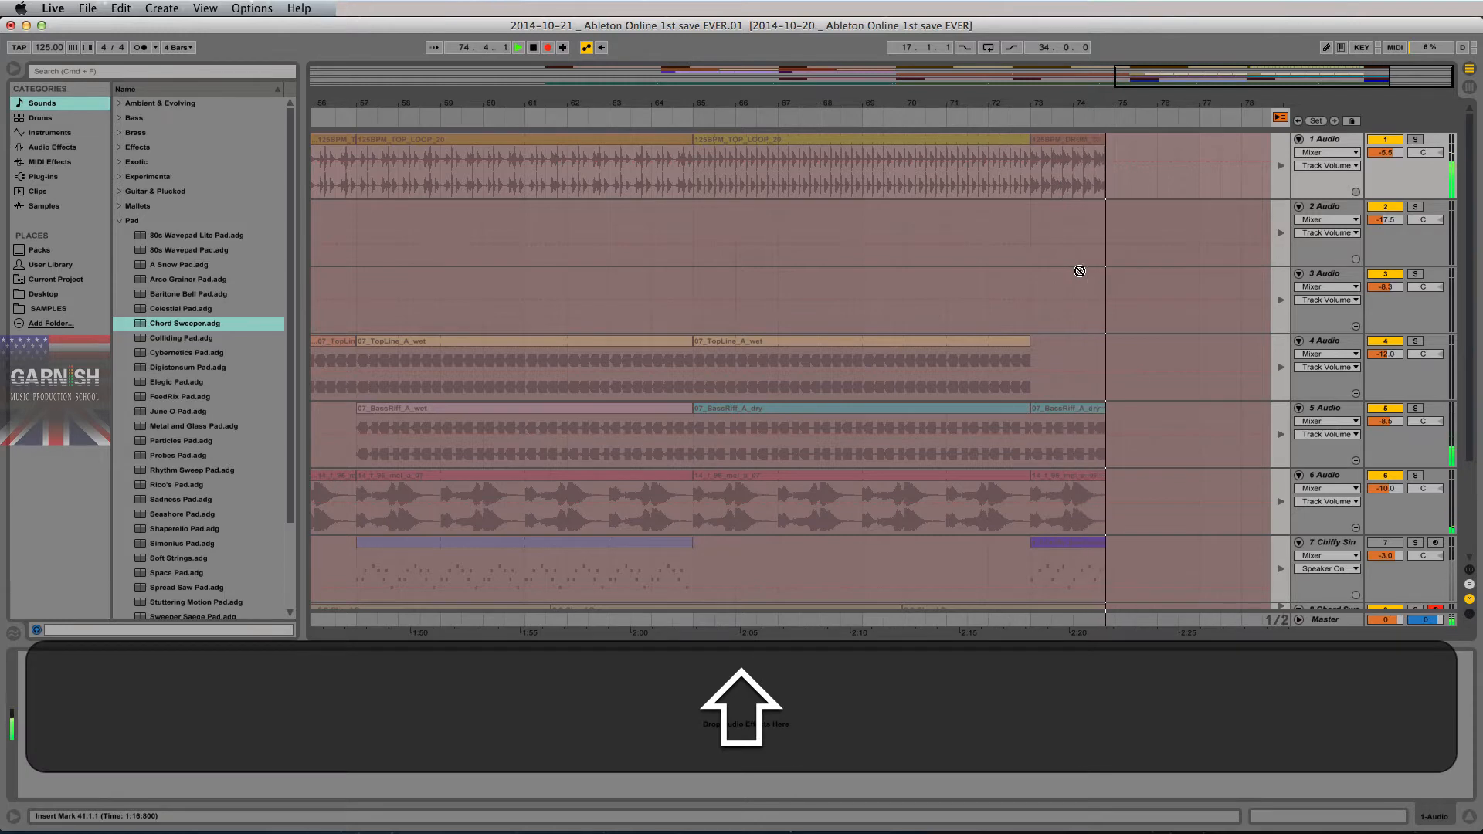
pyautogui.scroll(-3, 1058, 340)
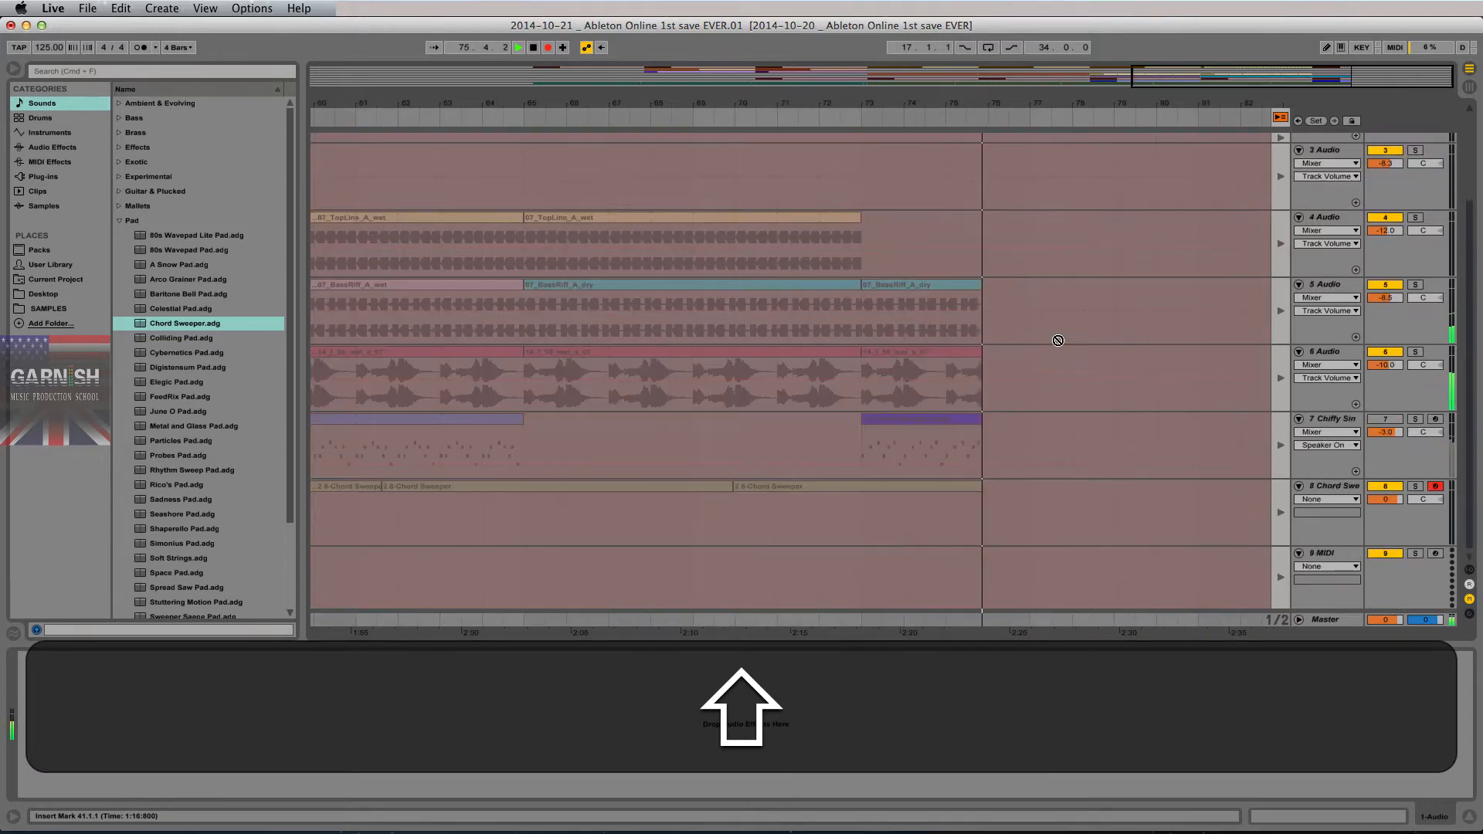
pyautogui.scroll(3, 1059, 340)
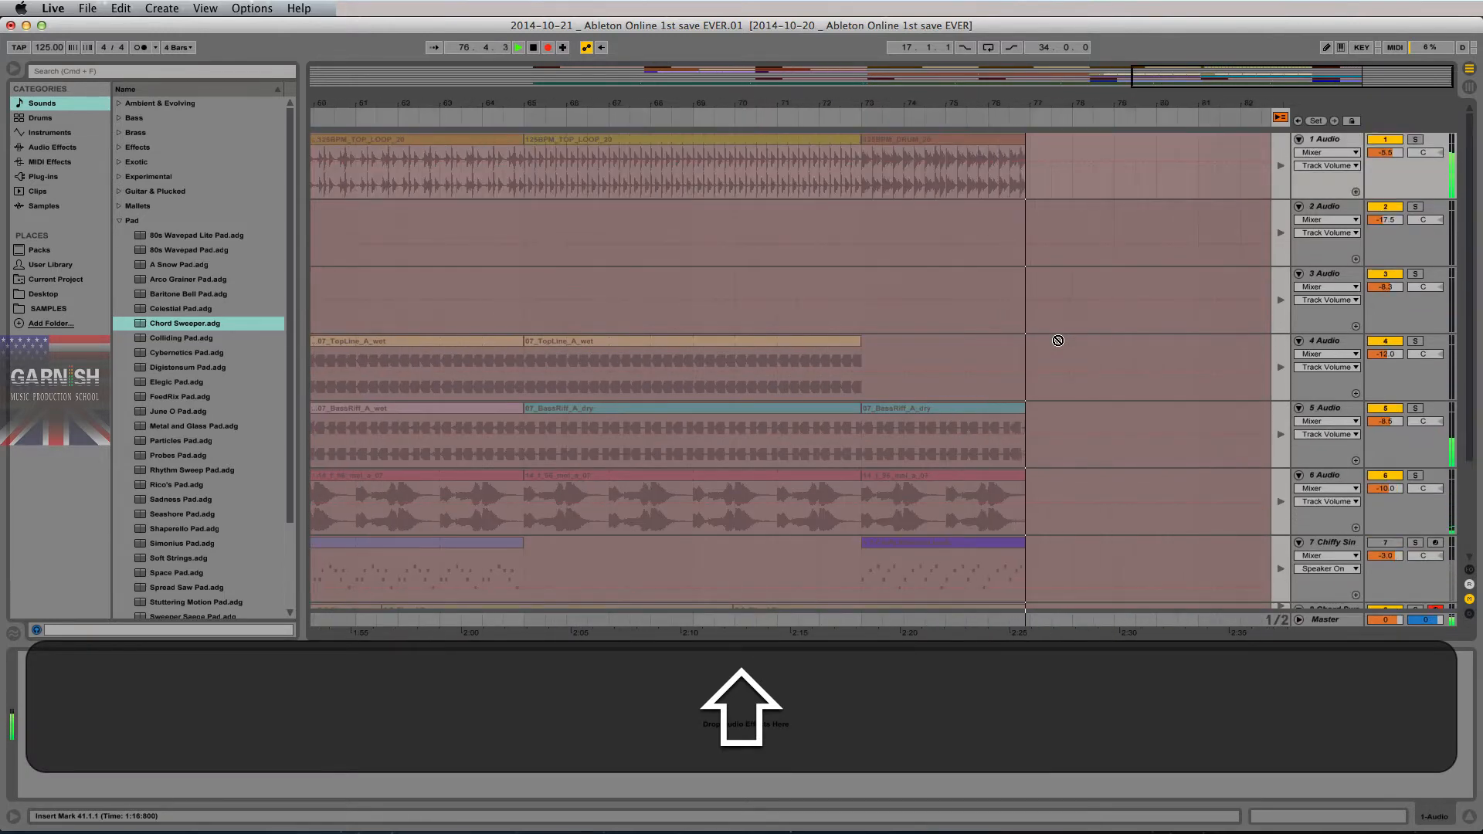
# Step: Inspect the sample of scene 8's 07_BassRiff_A_dry clip on track 5, and return to Arrangement View with the detail area at normal height
pyautogui.press('Tab')
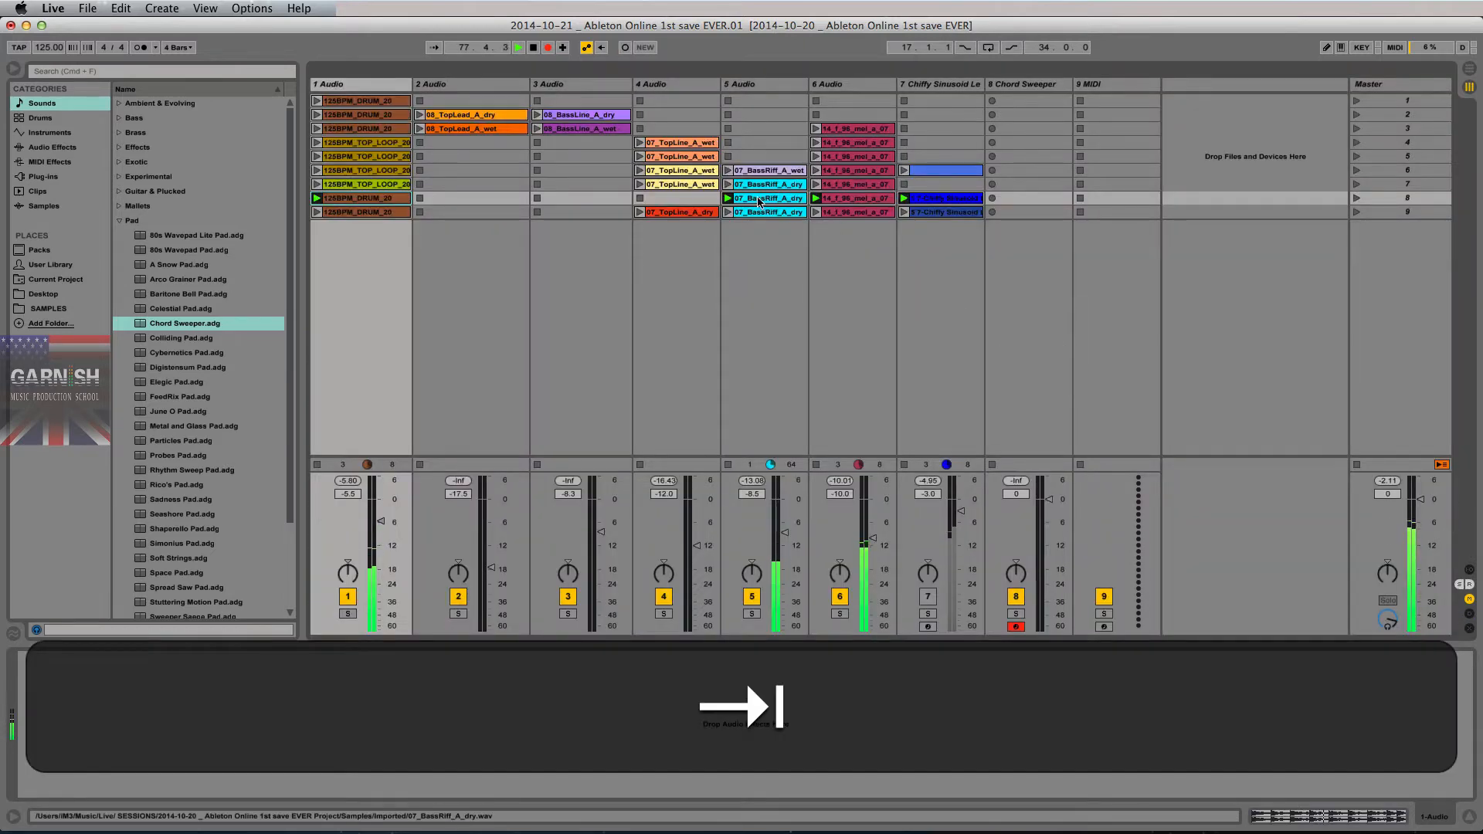
pyautogui.press('Tab')
pyautogui.hotkey('shift', 'Tab')
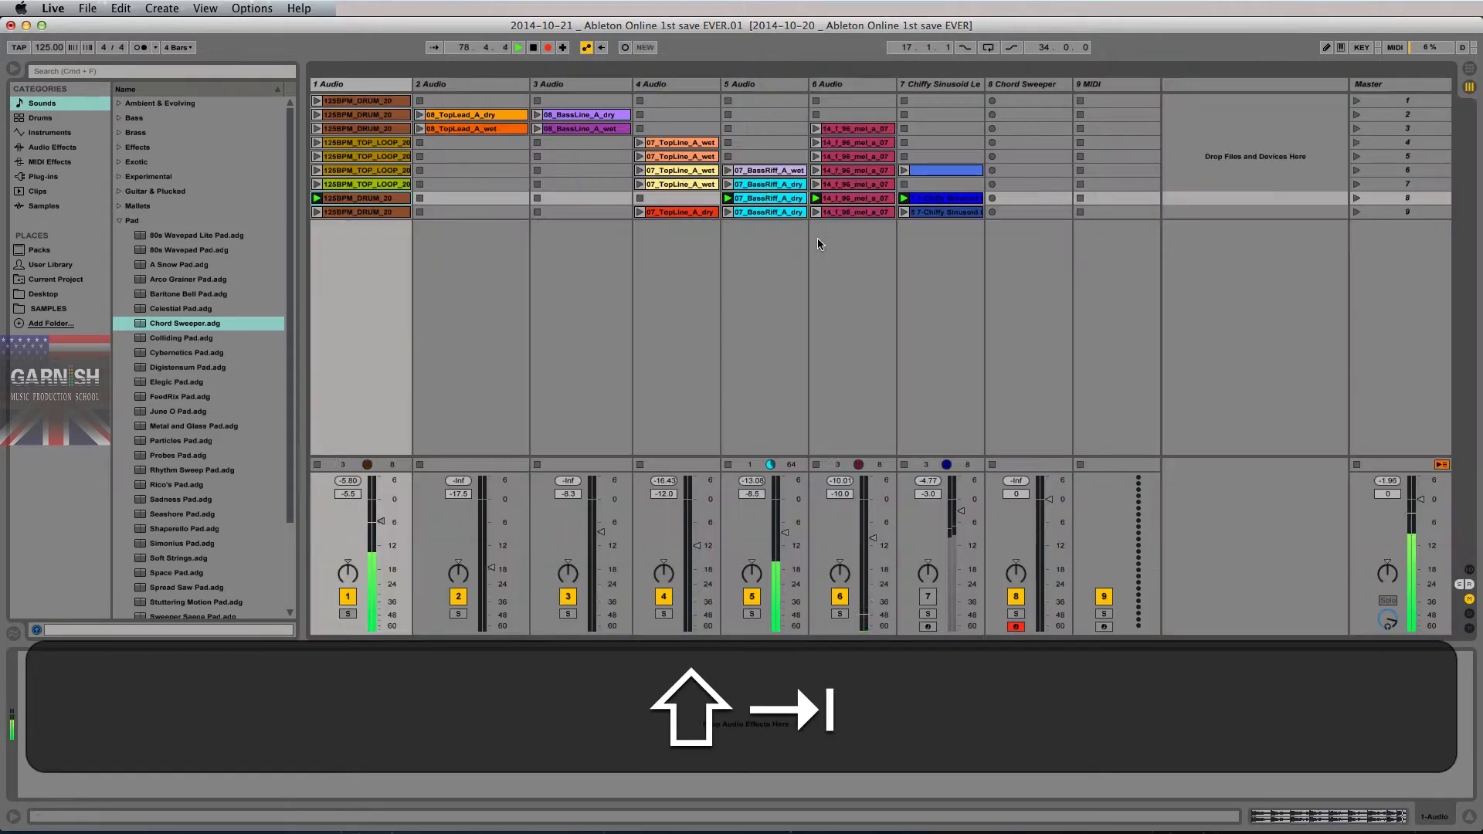
pyautogui.click(762, 187)
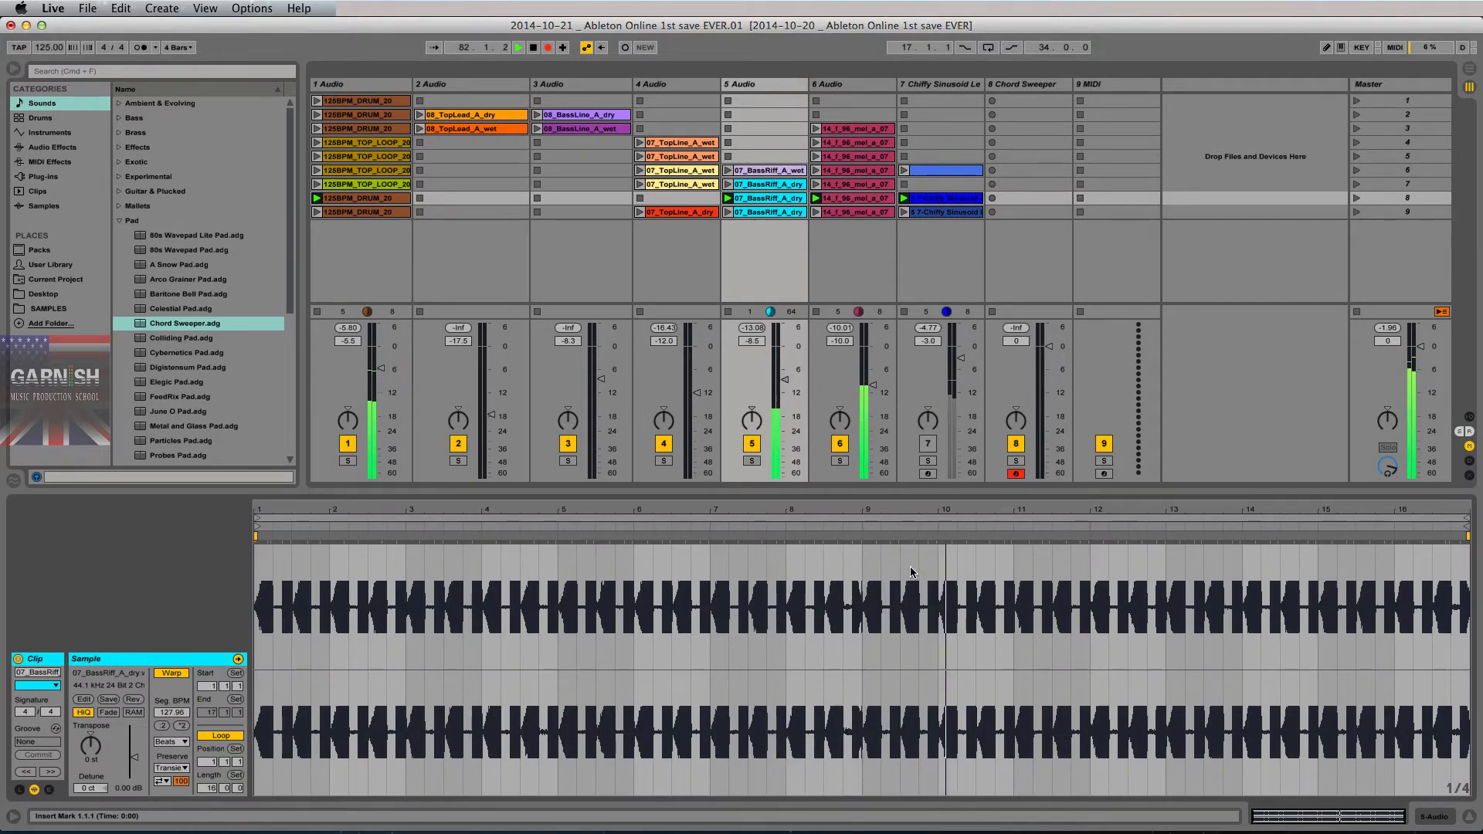
pyautogui.press('Tab')
pyautogui.hotkey('shift', 'Tab')
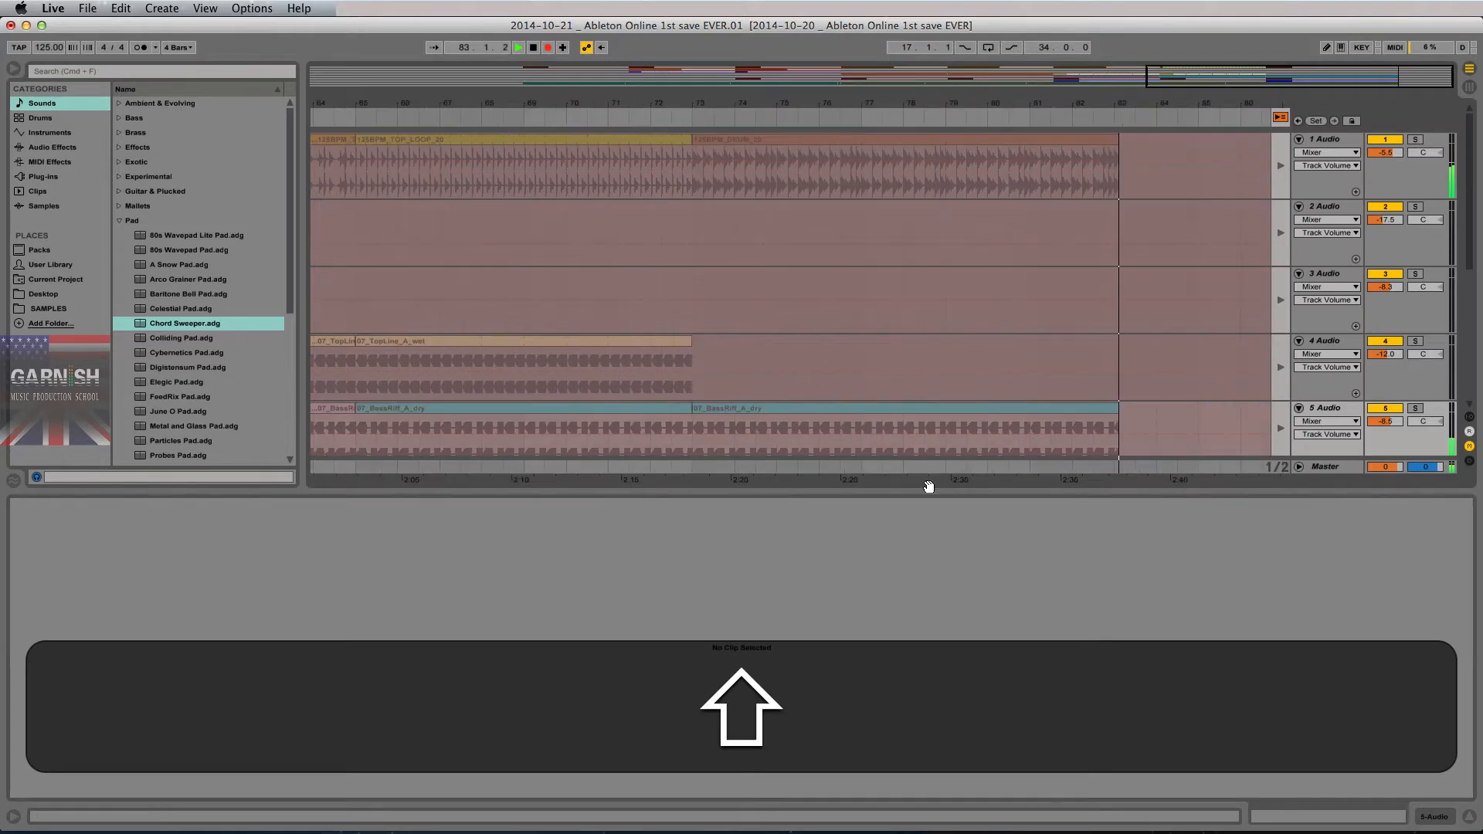
pyautogui.moveTo(926, 492); pyautogui.dragTo(919, 718)
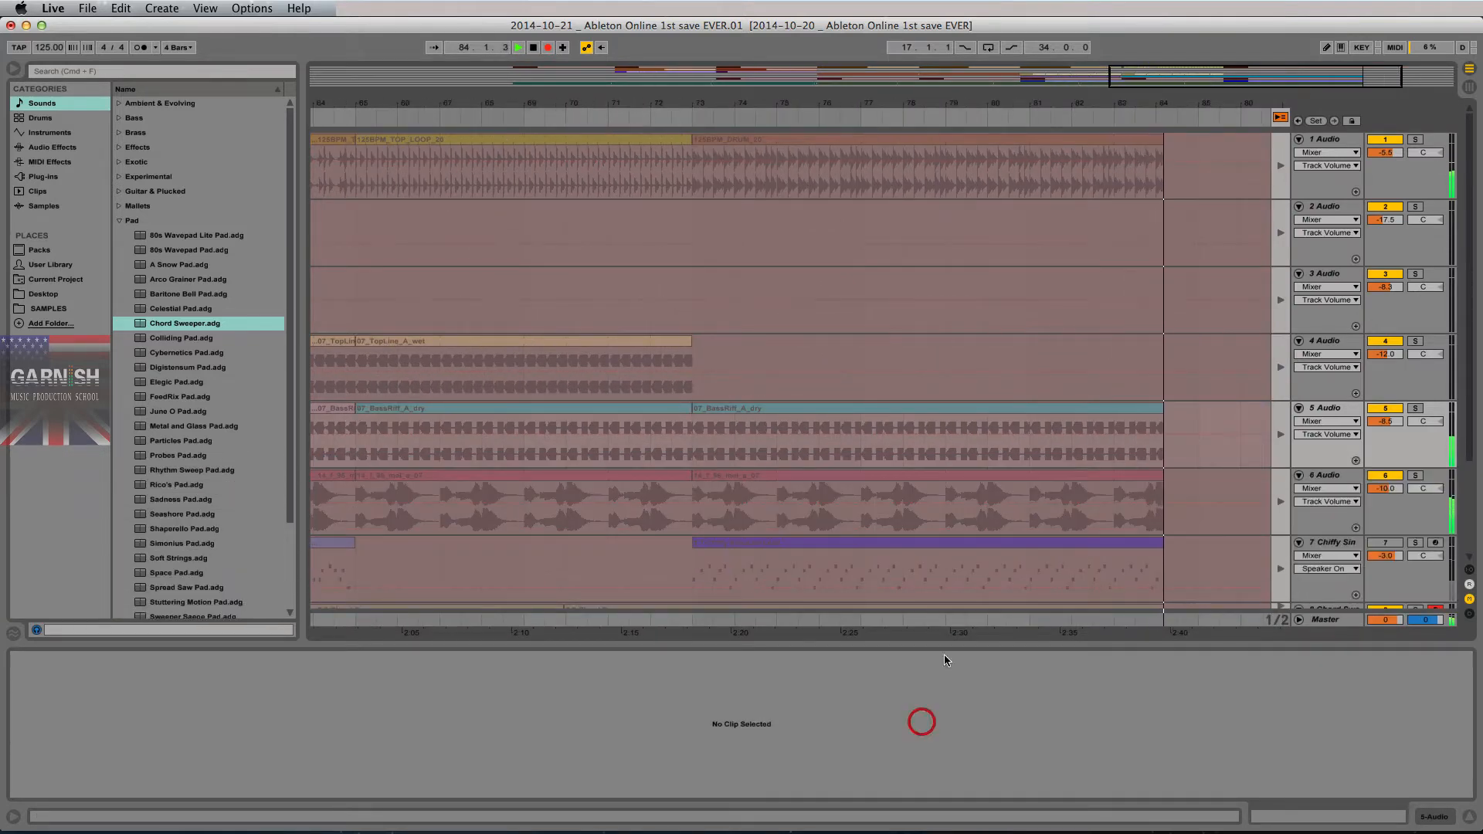
# Step: Launch scene 4 again while recording so its clips enter at bar 89, check them in Arrangement View, and return to Session View
pyautogui.press('shift')
pyautogui.press('ctrl')
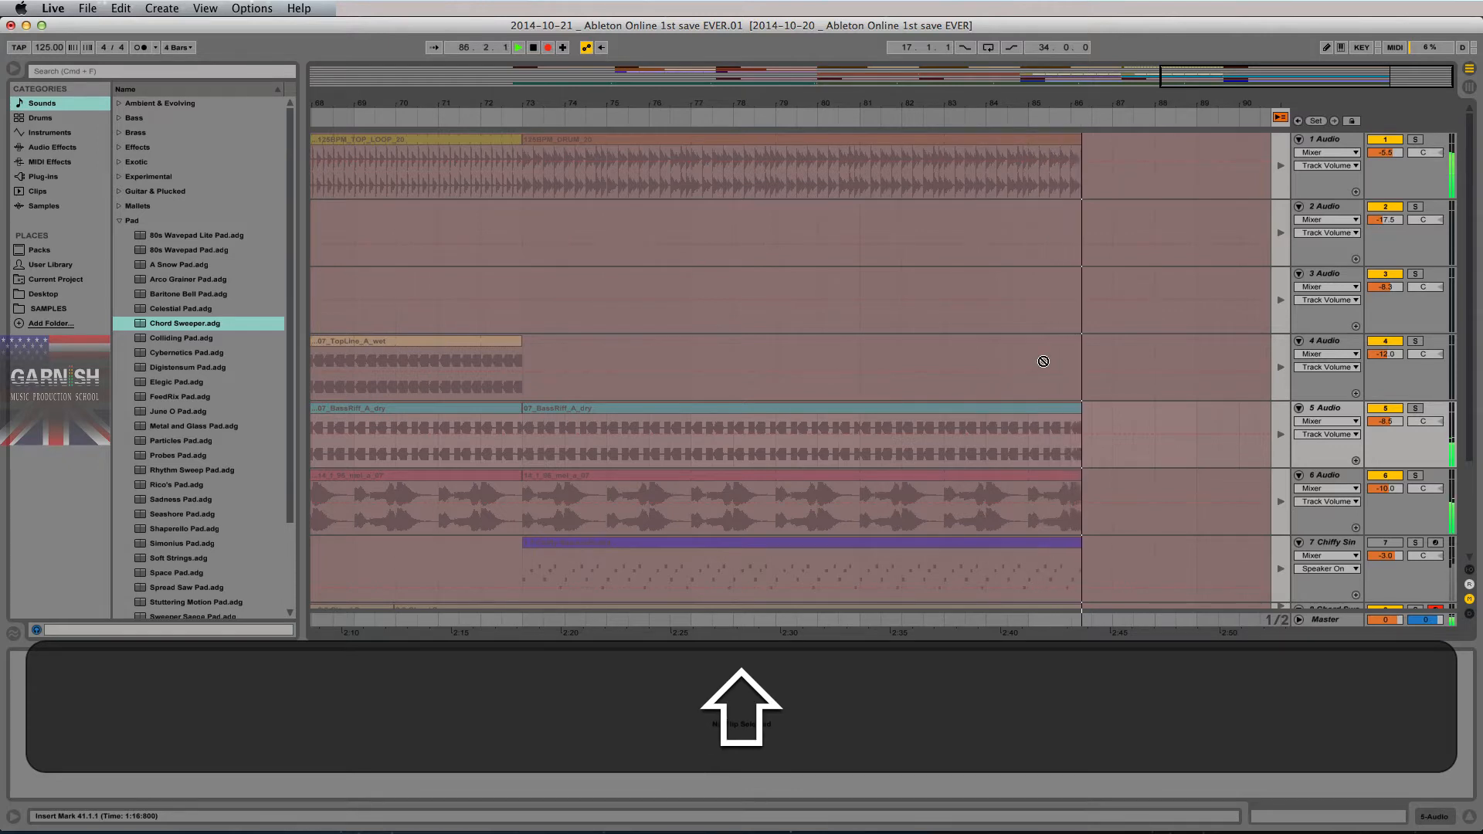
pyautogui.press('Tab')
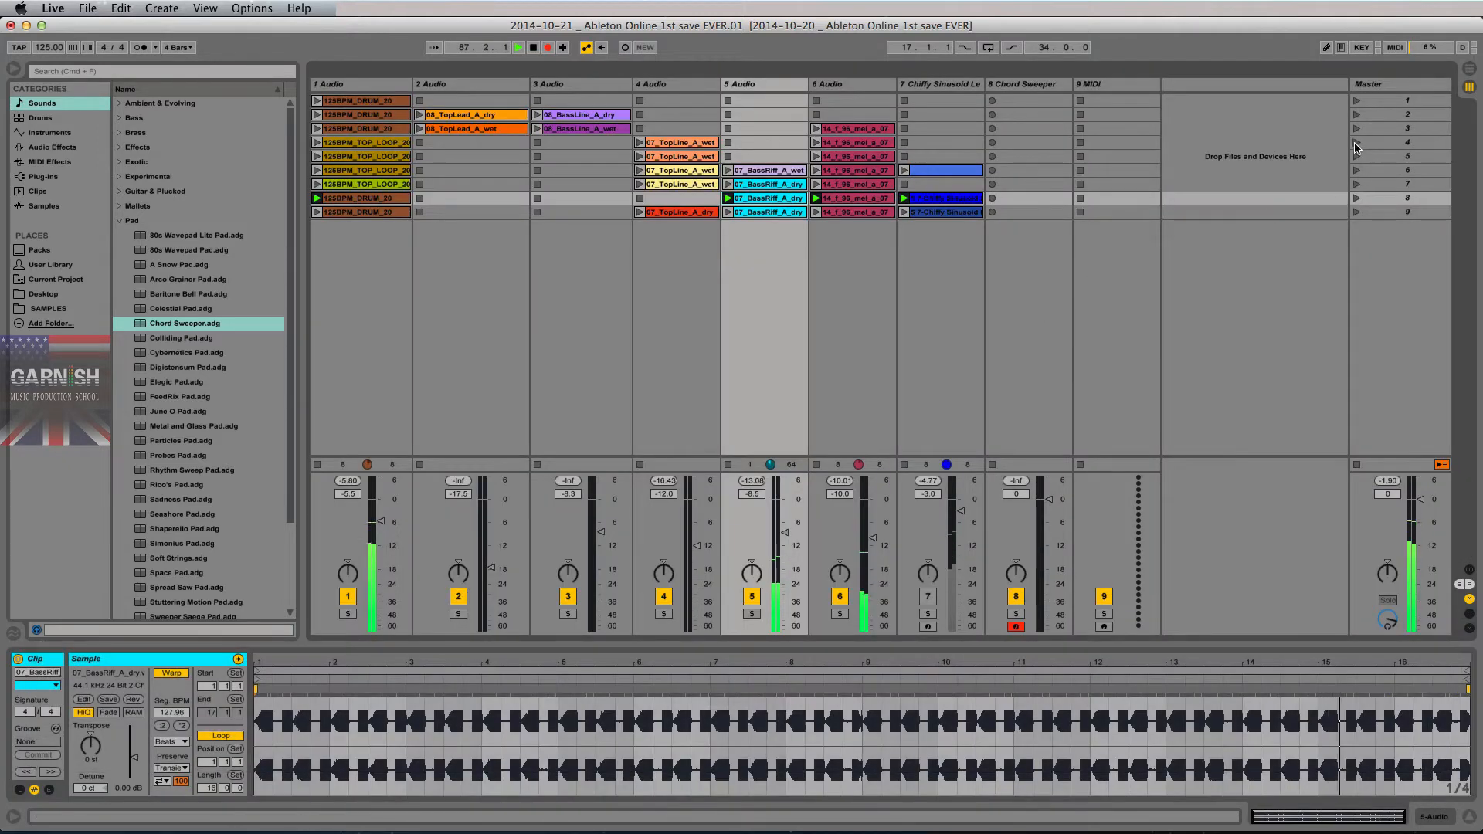
pyautogui.click(1100, 216)
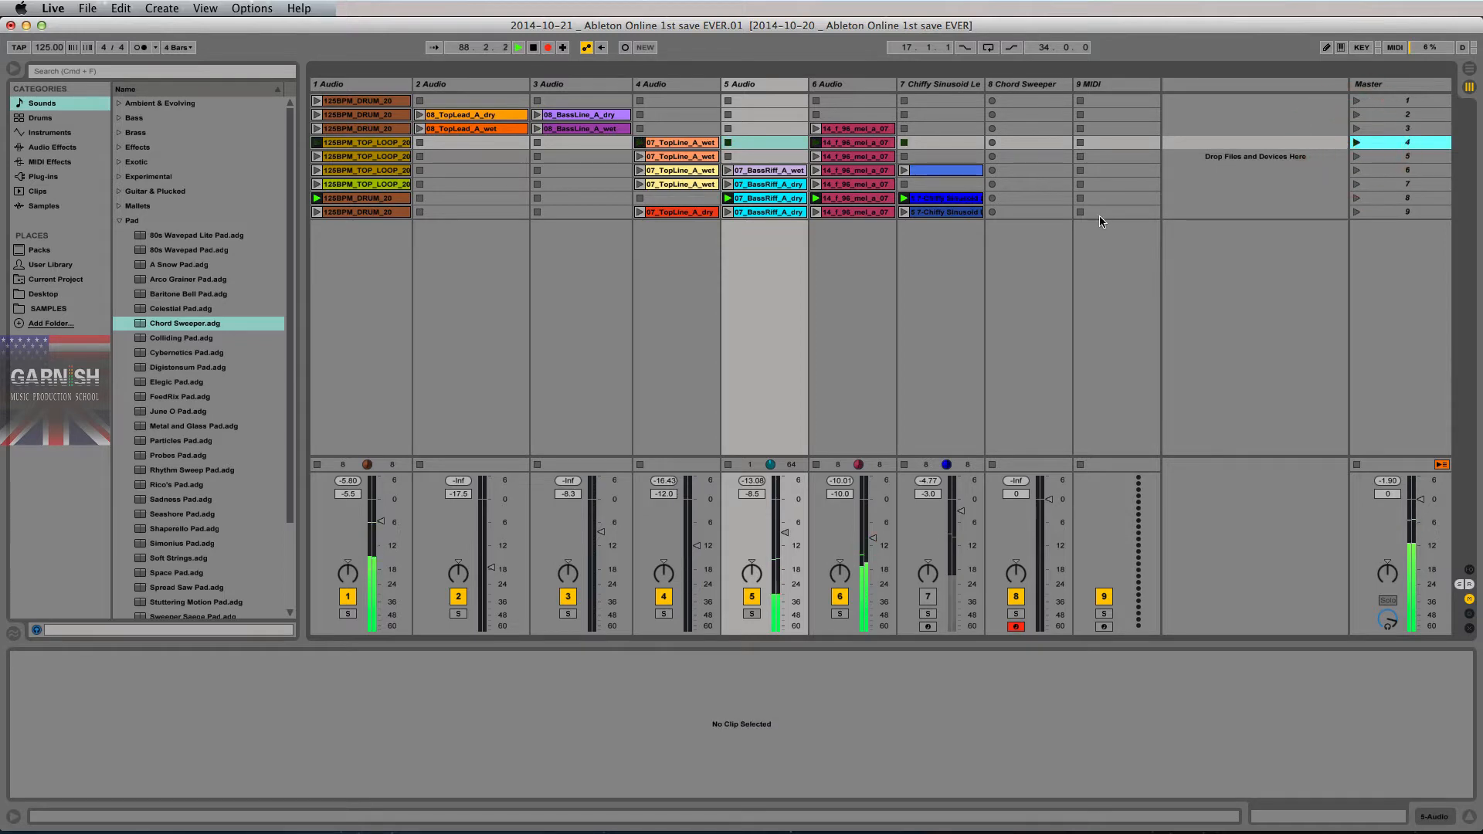
pyautogui.press('Tab')
pyautogui.press('shift')
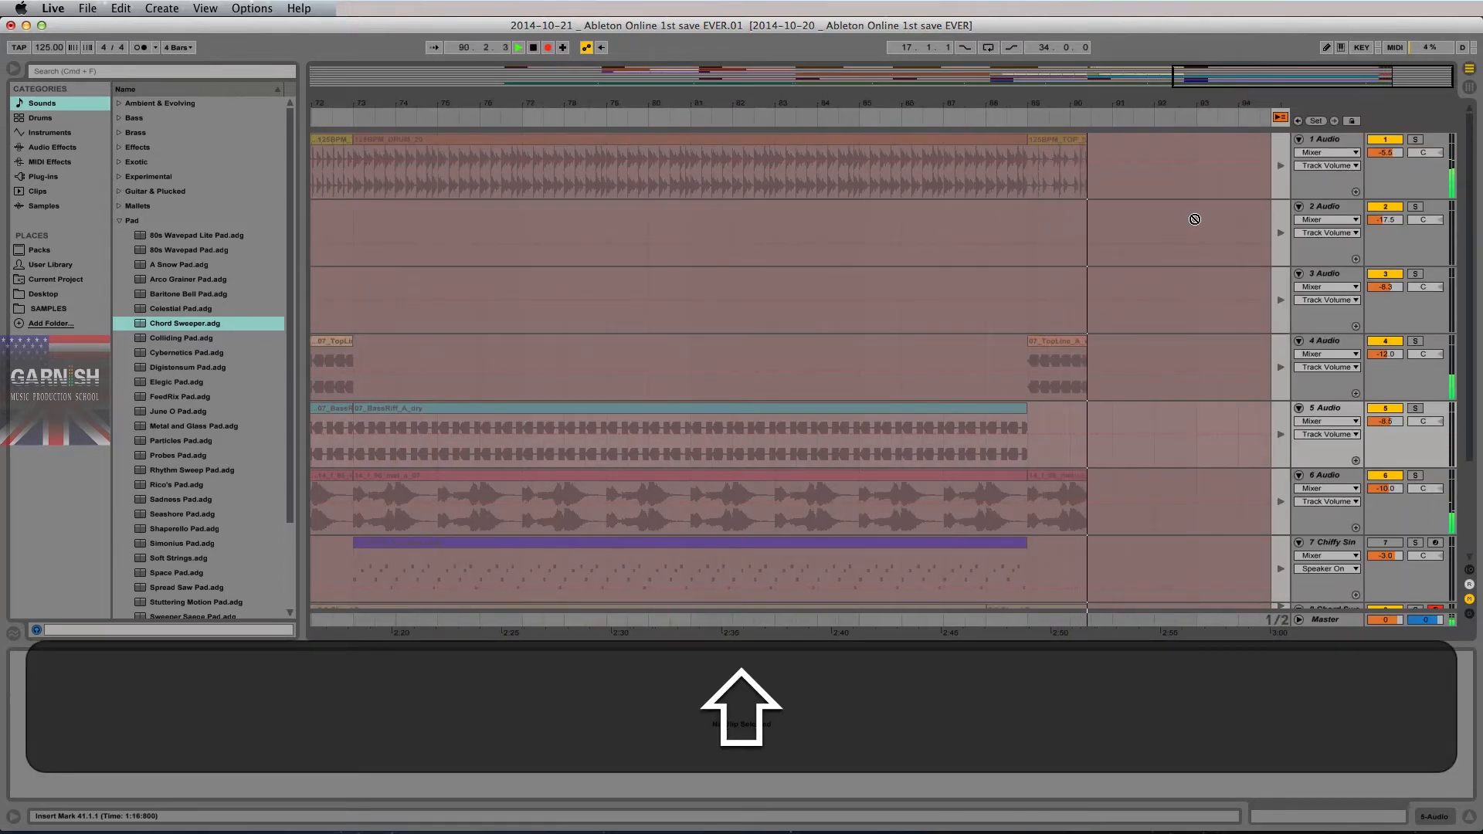
pyautogui.press('Tab')
pyautogui.hotkey('shift', 'Tab')
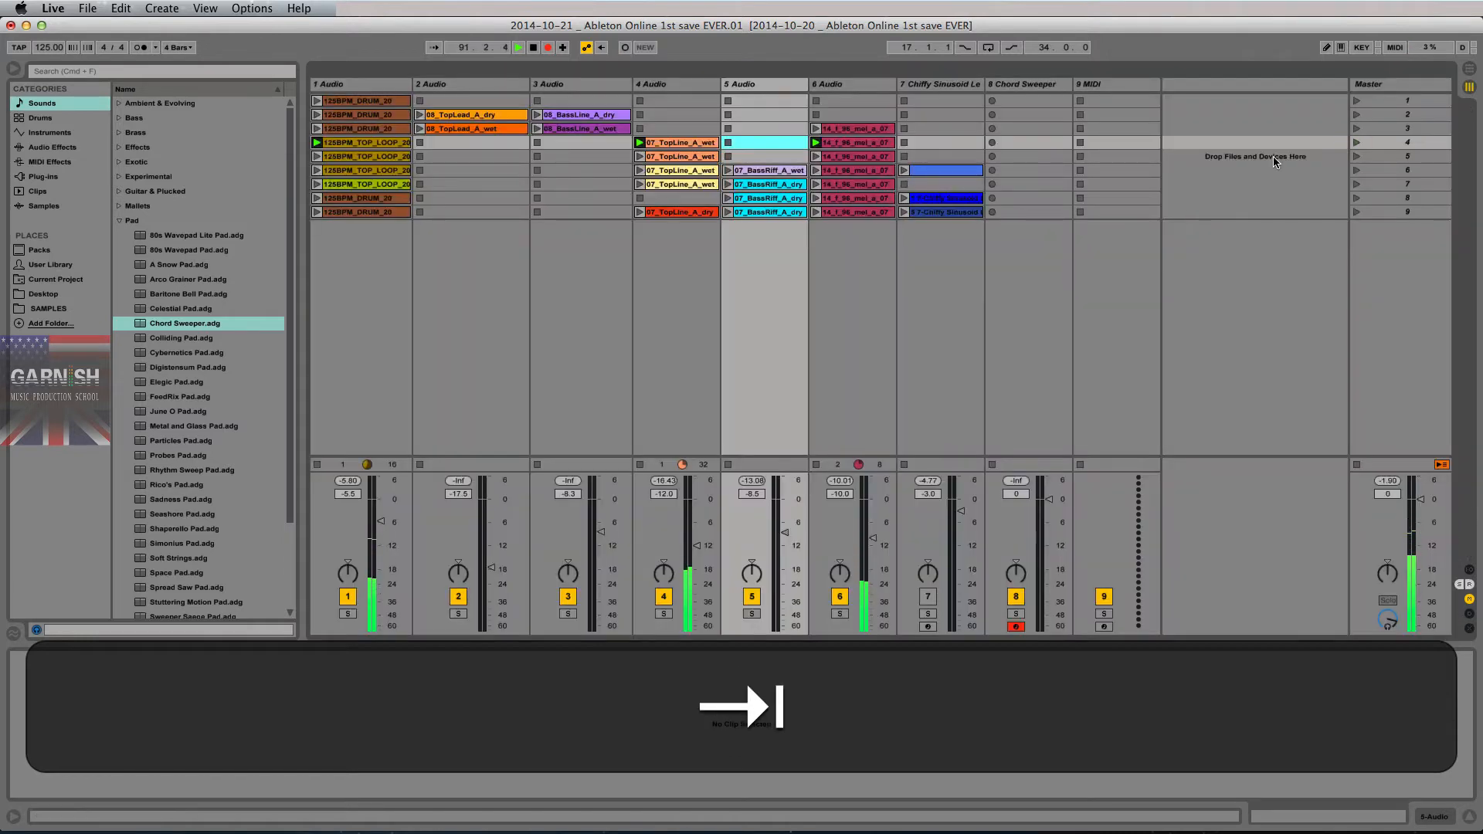
# Step: Launch scene 6 while recording so its clips enter at bar 93, check them in Arrangement View, and return to Session View
pyautogui.click(1356, 175)
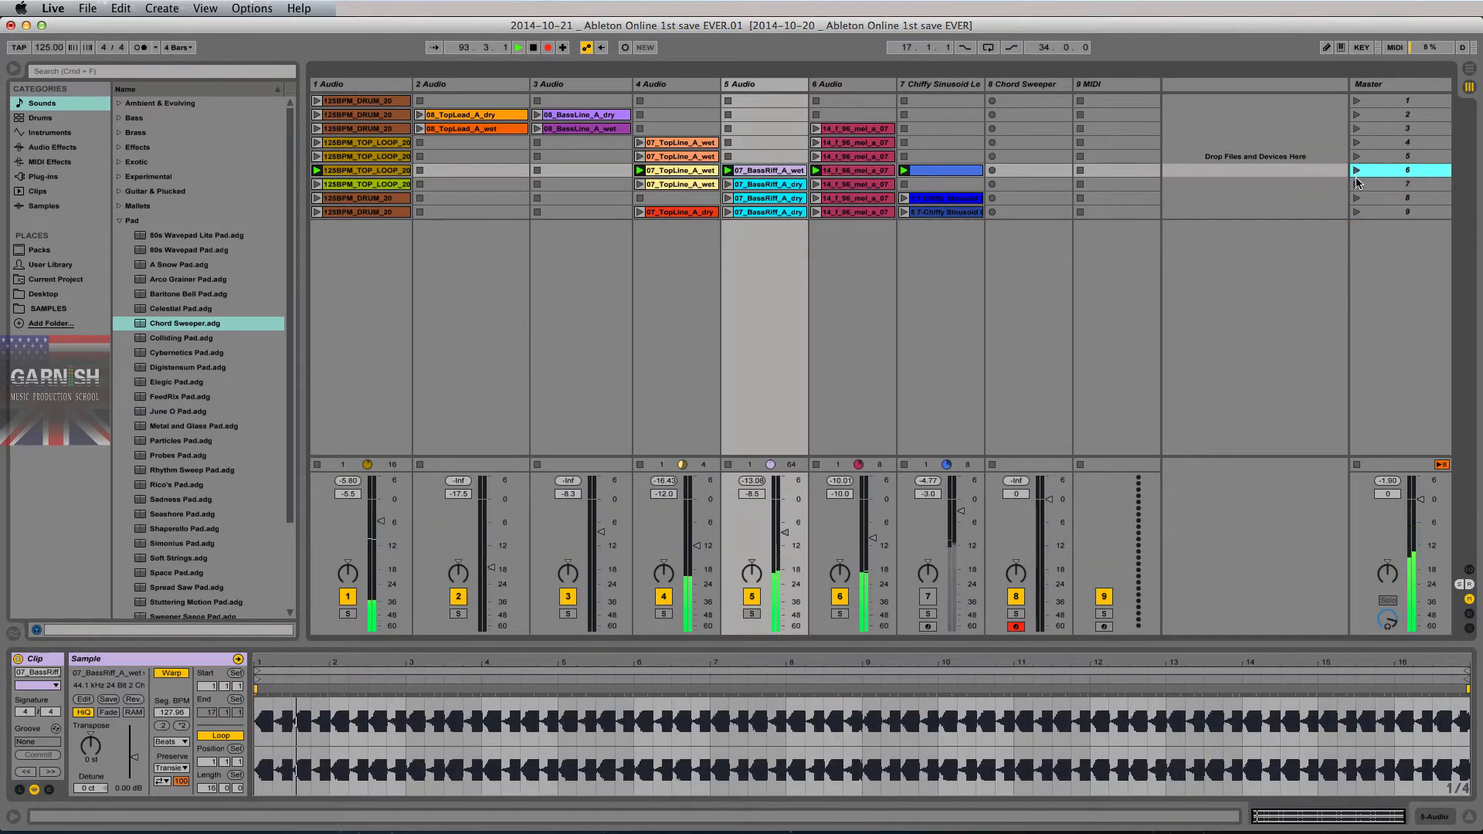
pyautogui.press('Tab')
pyautogui.hotkey('shift', 'Tab')
pyautogui.hotkey('shift', 'Tab')
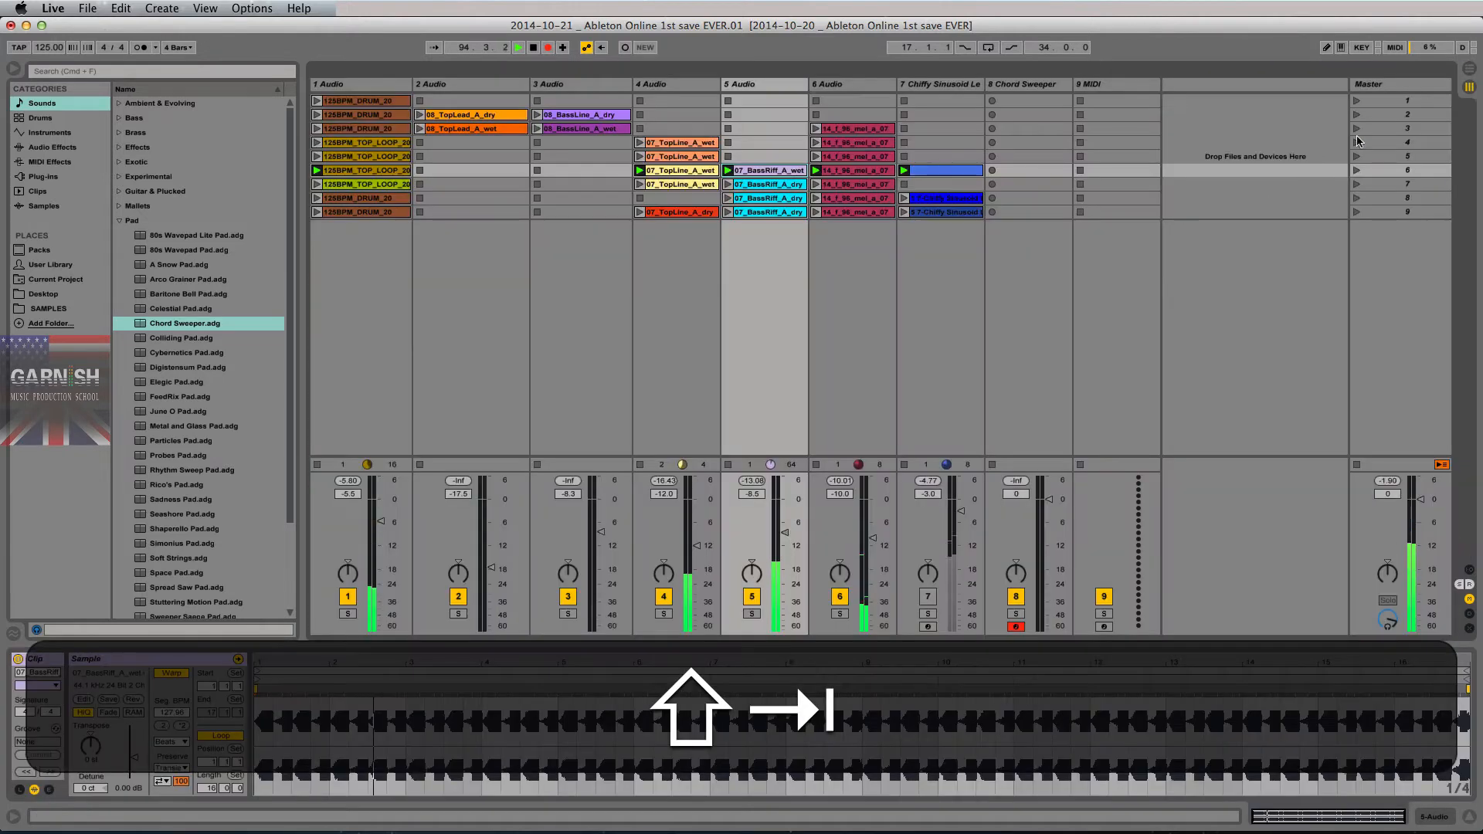
pyautogui.hotkey('shift', 'Tab')
pyautogui.press('Tab')
# Step: Launch scenes 7 and 8 while recording so their clips enter at bars 97 and 101, checking the recorded clips in Arrangement View
pyautogui.click(1357, 184)
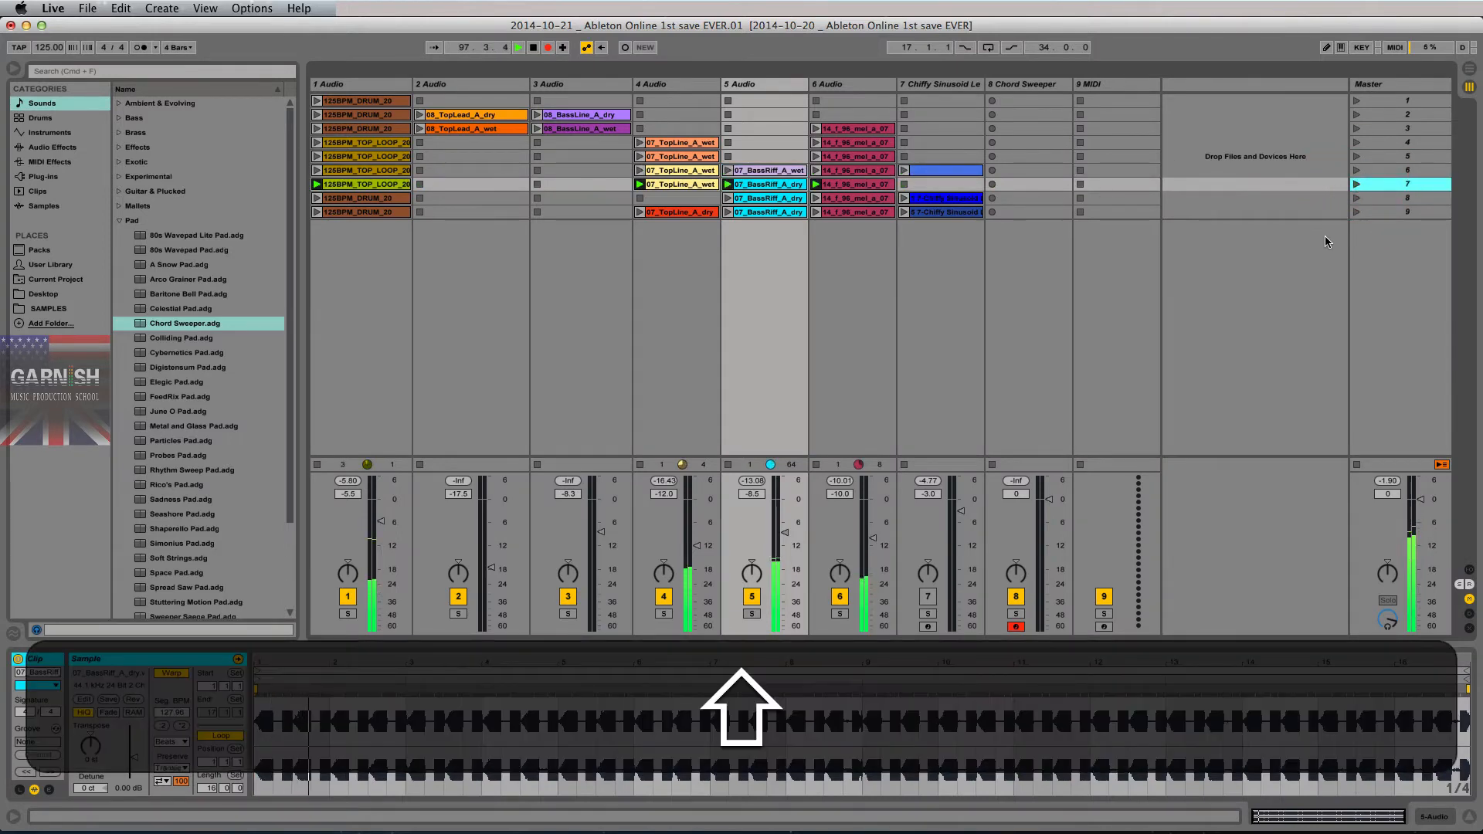
pyautogui.press('Tab')
pyautogui.press('Tab')
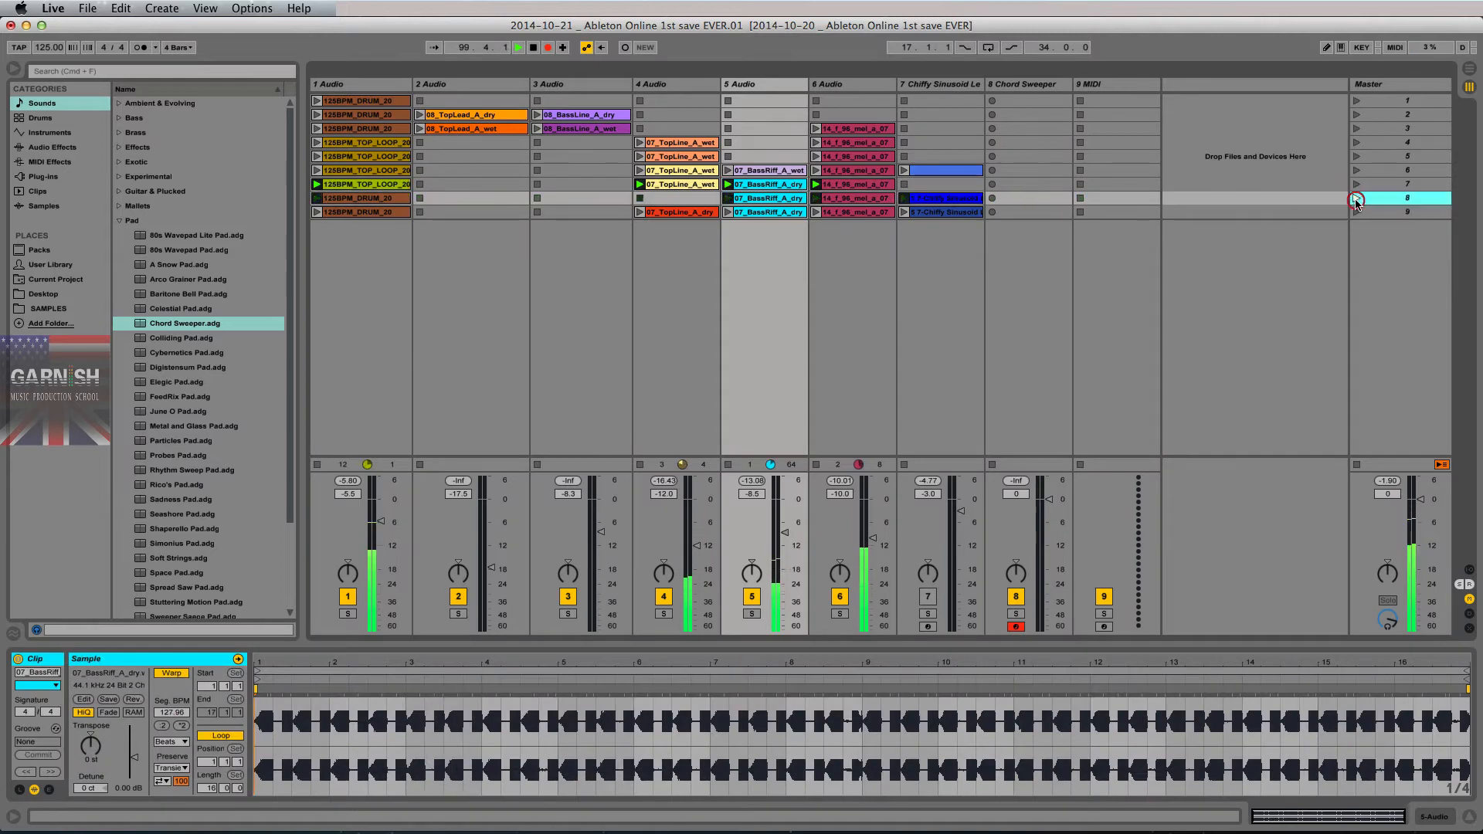
pyautogui.press('Tab')
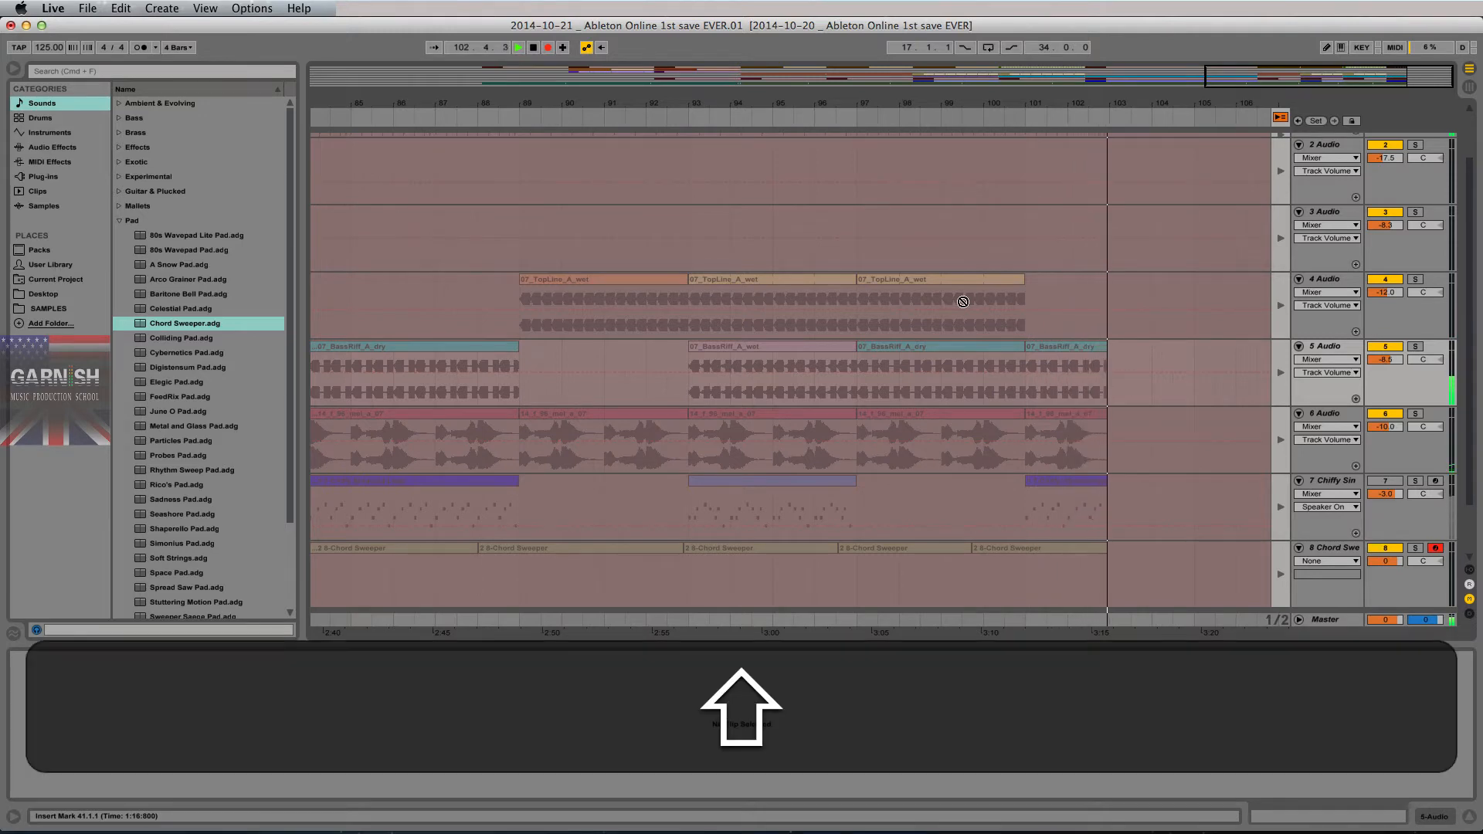
pyautogui.press('Tab')
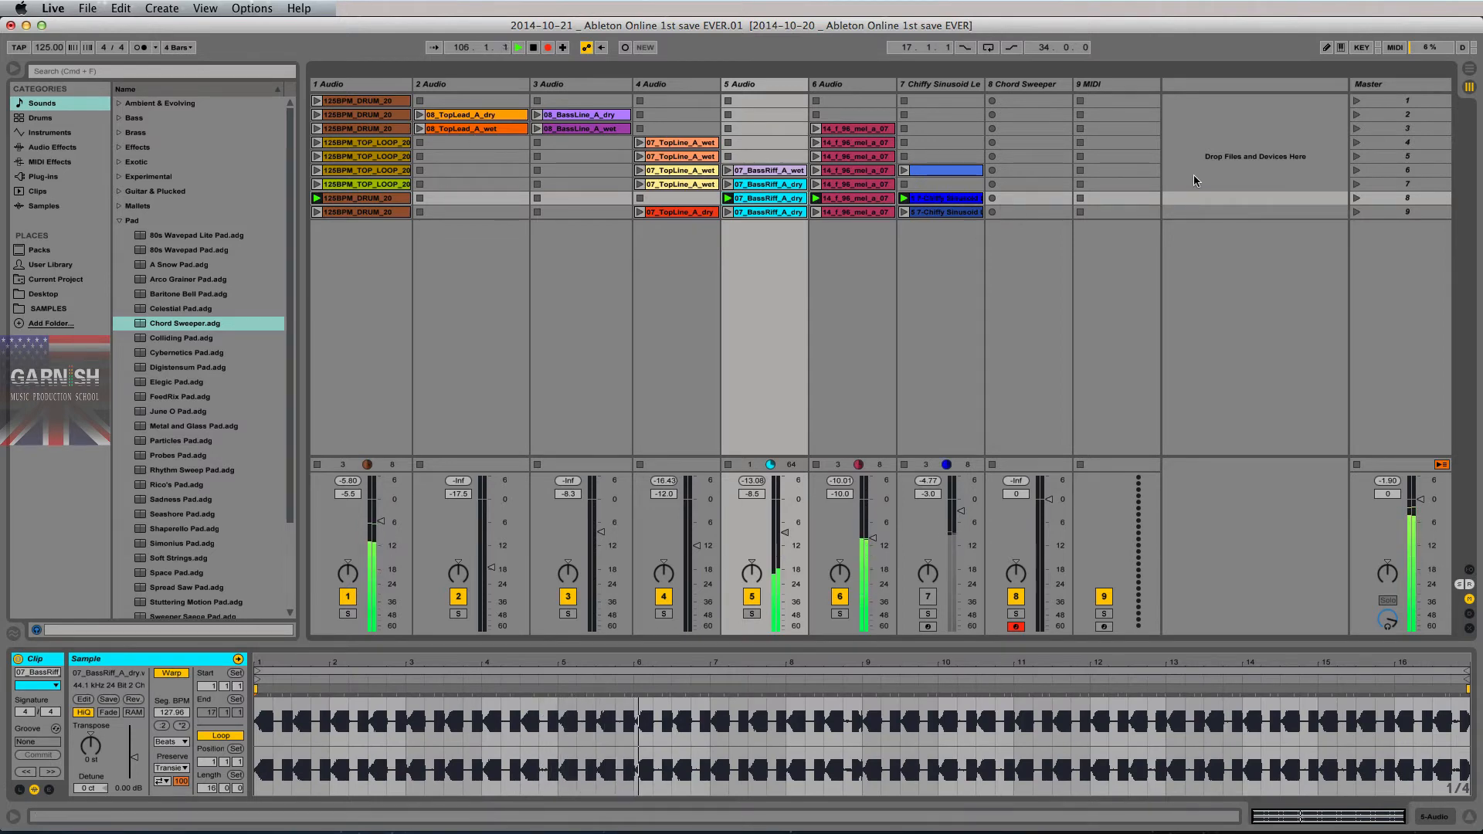
pyautogui.press('Tab')
pyautogui.hotkey('shift', 'Tab')
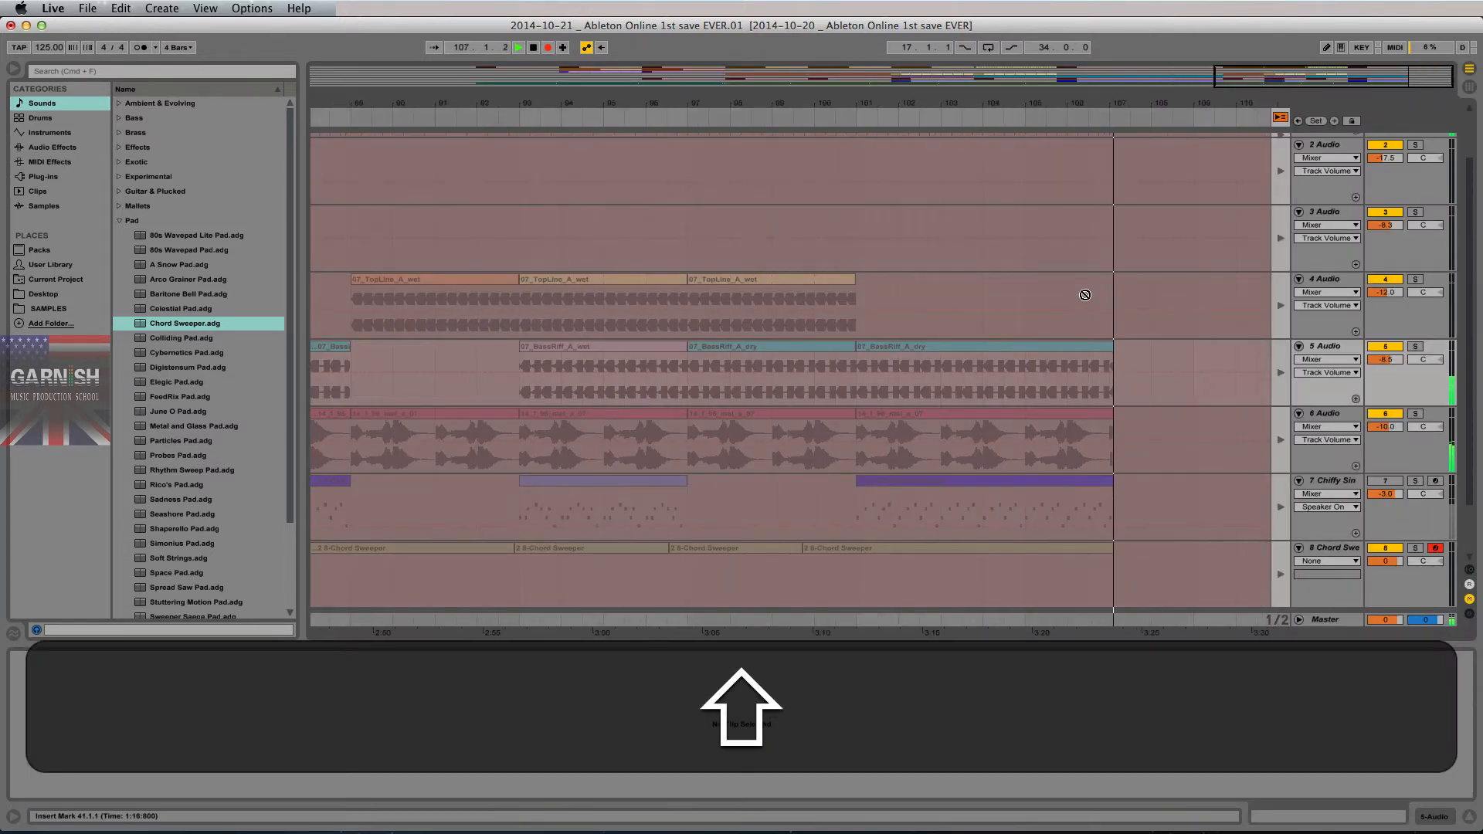
pyautogui.press('Tab')
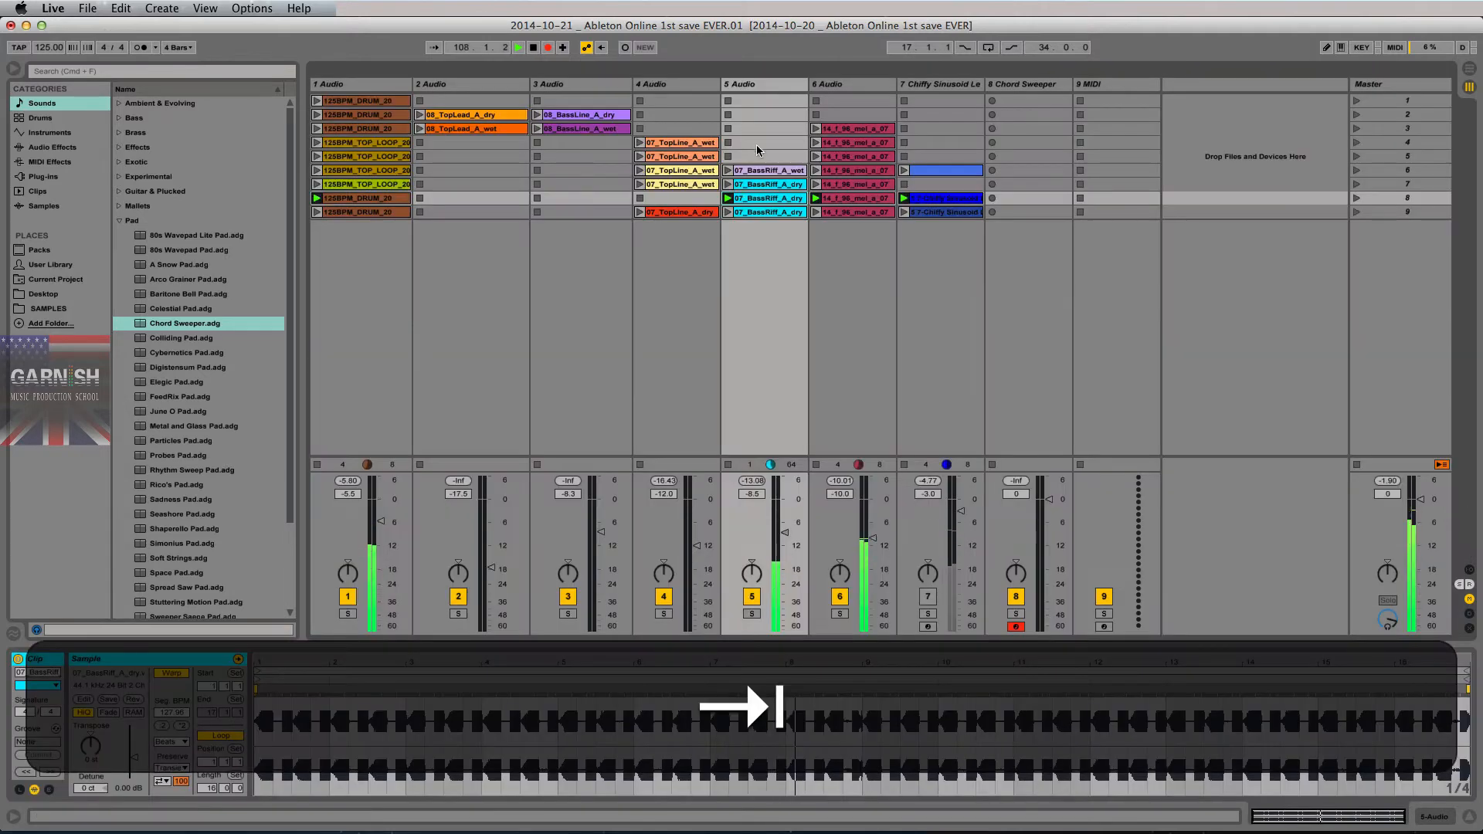
pyautogui.press('Tab')
pyautogui.press('Tab')
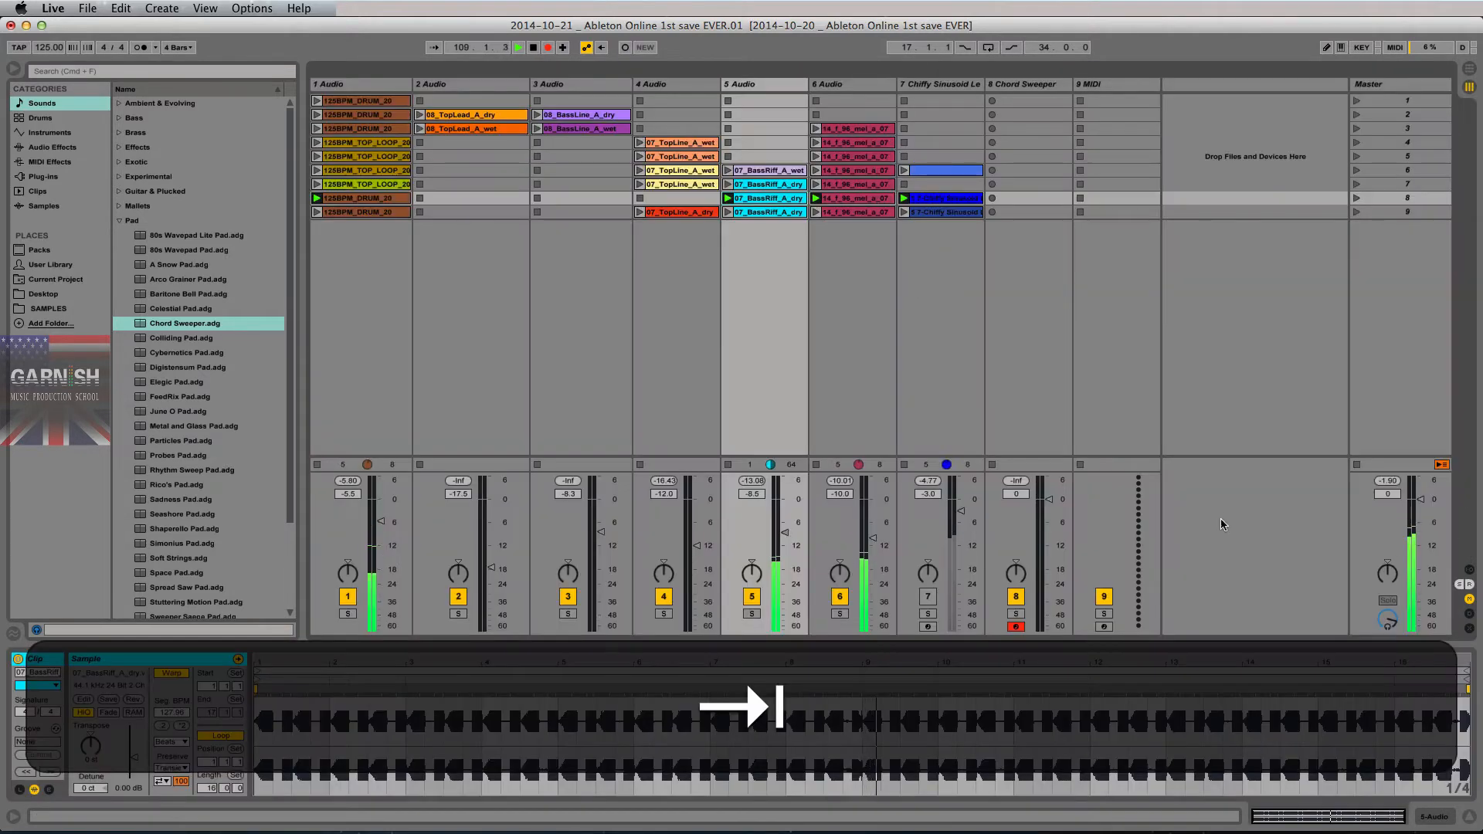
# Step: Stop all playing clips so the recorded parts end at bar 113, and stop the recording in Arrangement View
pyautogui.click(1355, 465)
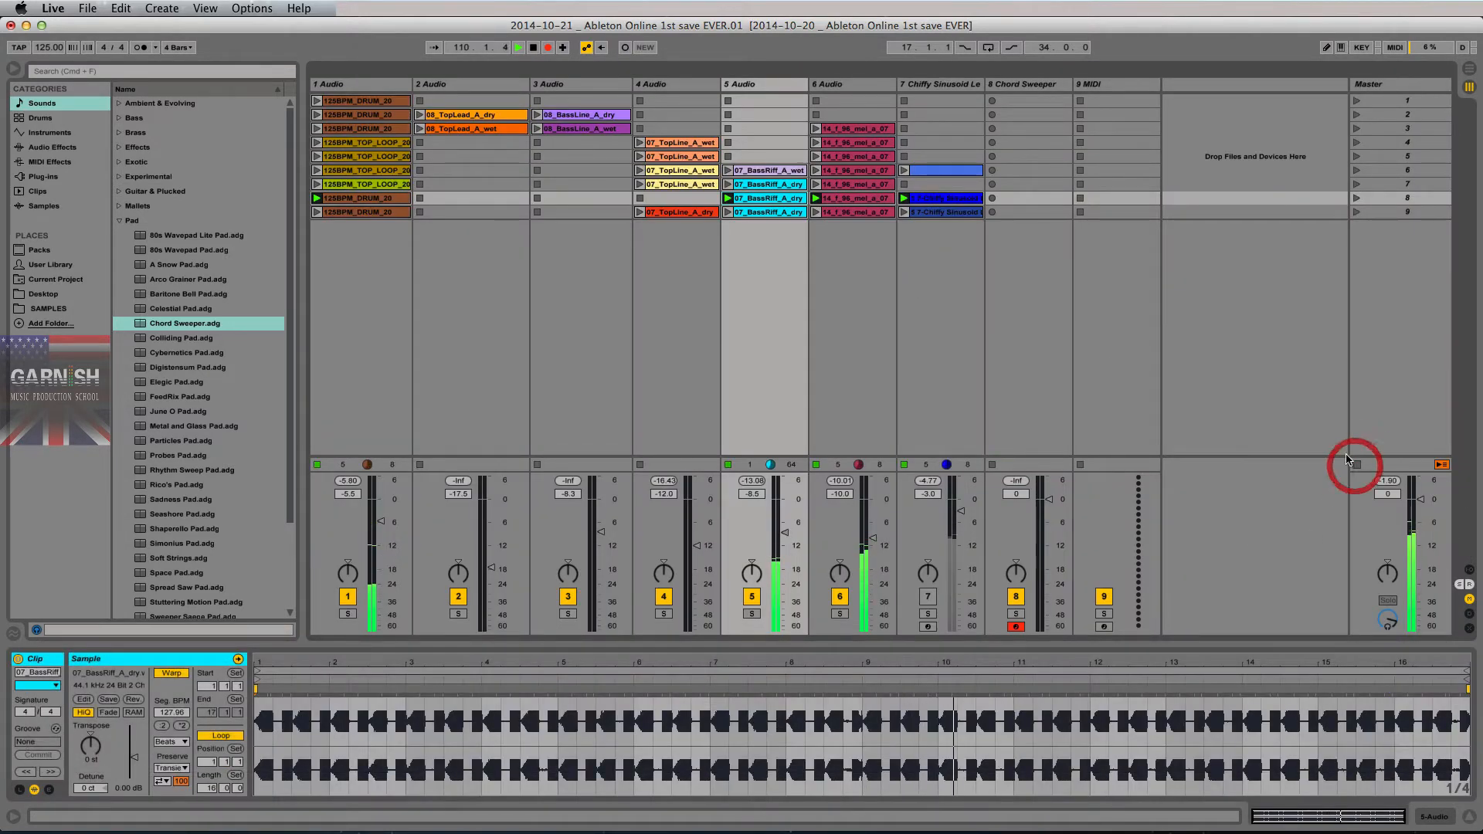
pyautogui.press('Tab')
pyautogui.hotkey('shift', 'Tab')
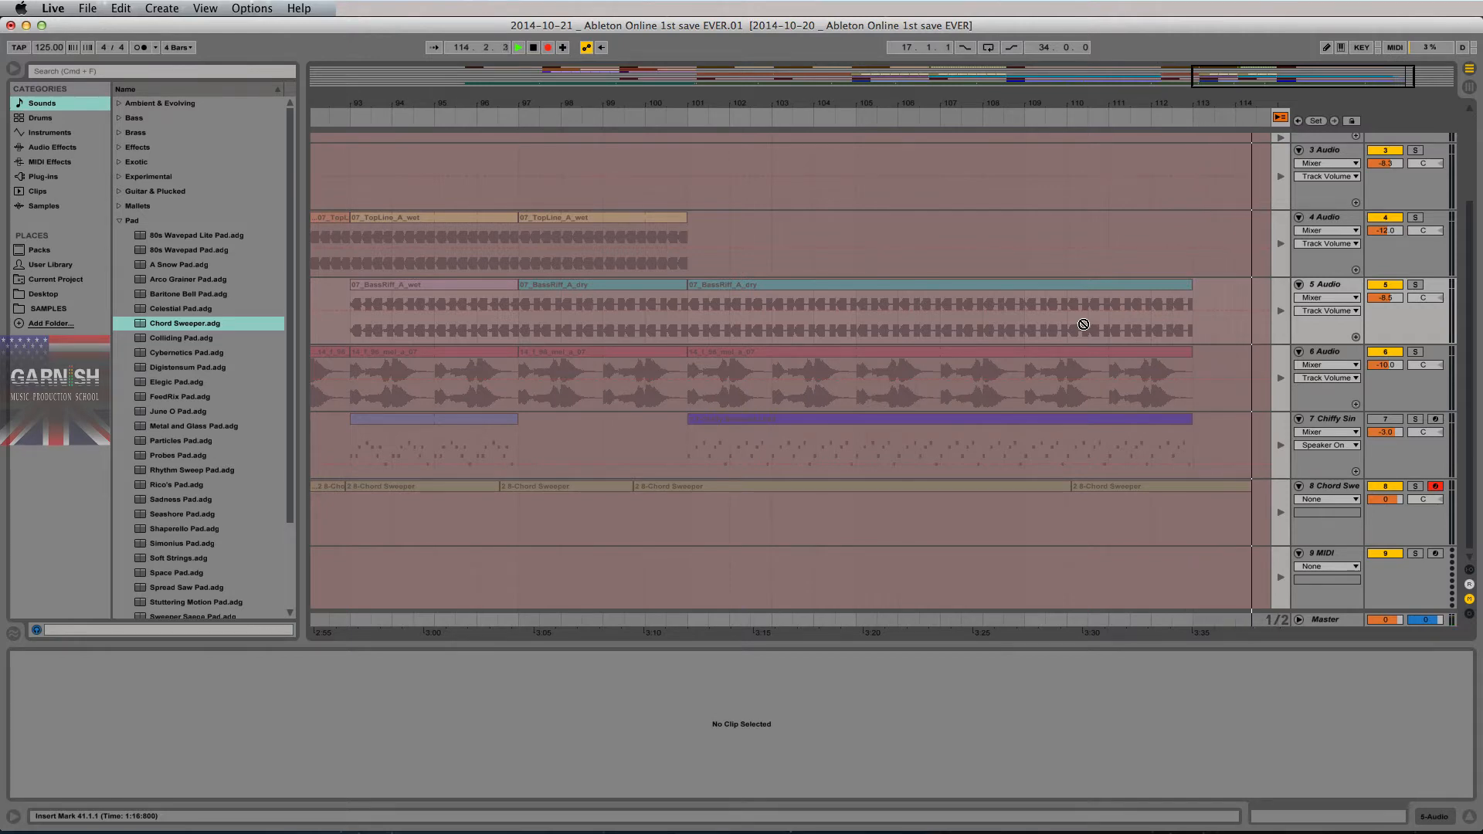
pyautogui.press('space')
# Step: Trim the end of the last Chord Sweeper clip on track 8 back to bar 113
pyautogui.hscroll(3, 1092, 476)
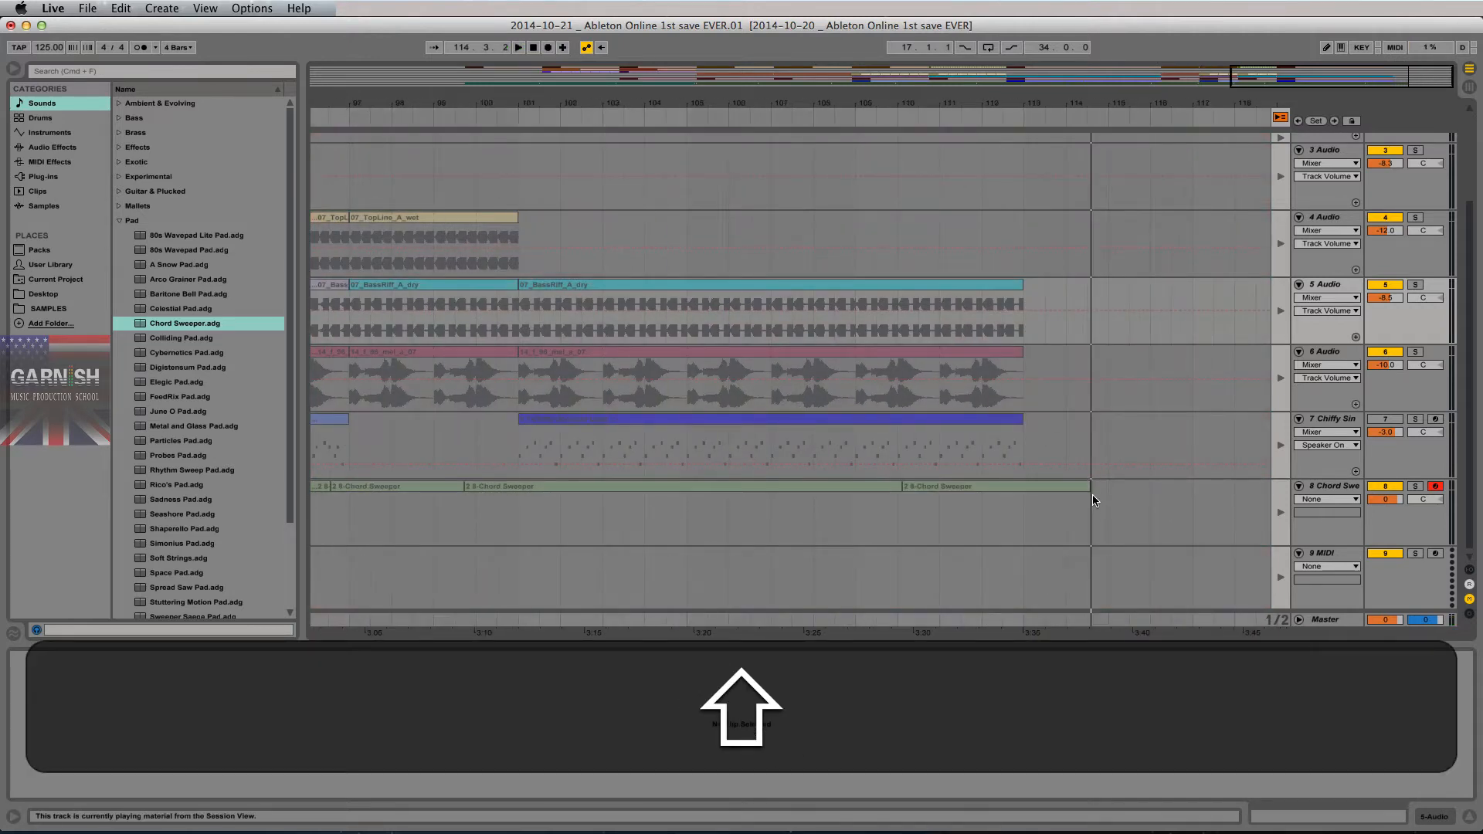
pyautogui.click(1092, 497)
pyautogui.hscroll(-5, 1016, 480)
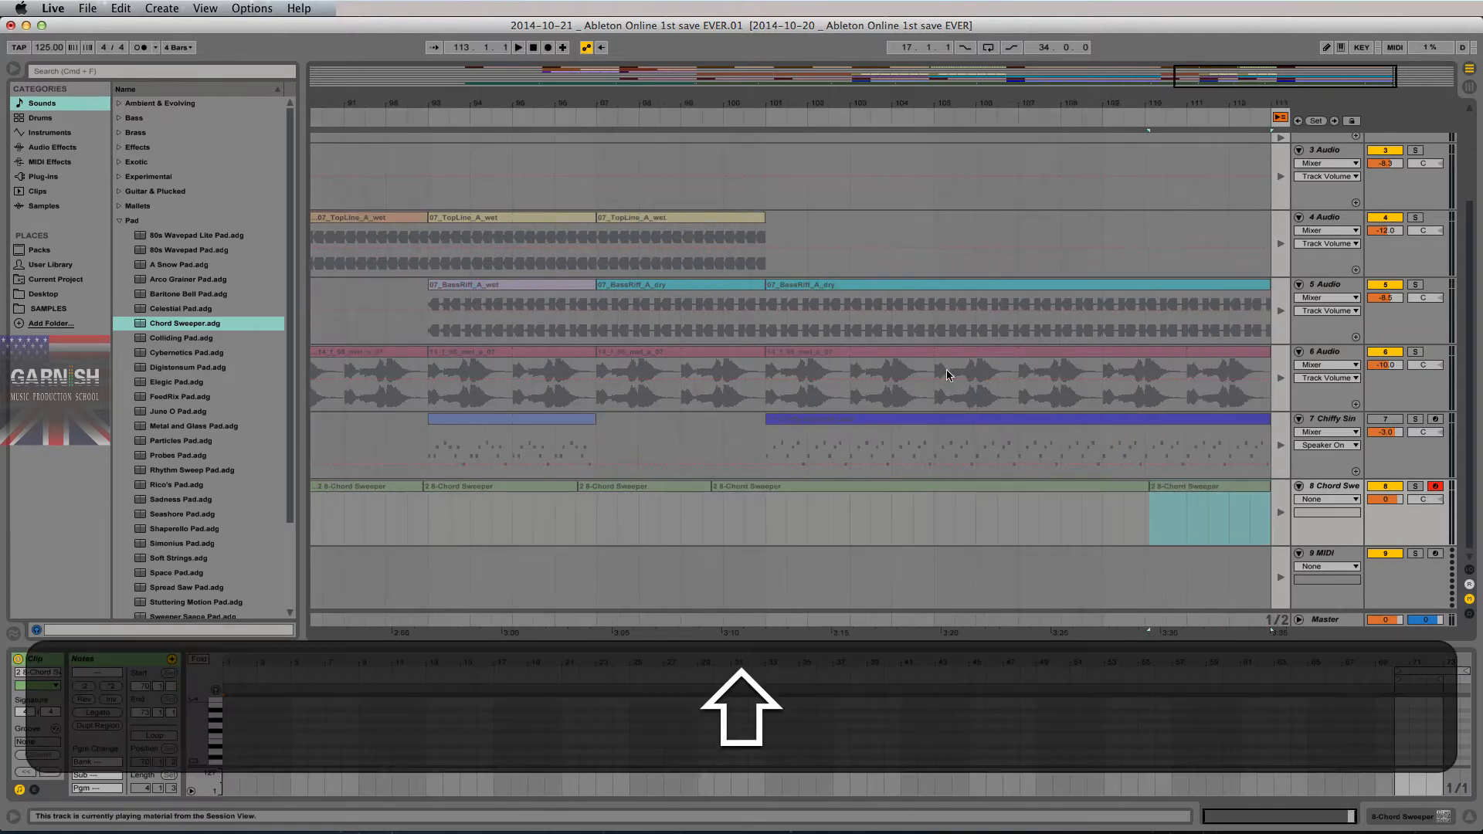
# Step: Fit the whole recorded arrangement in Arrangement View and hide the clip detail area
pyautogui.moveTo(826, 95); pyautogui.dragTo(1150, 97)
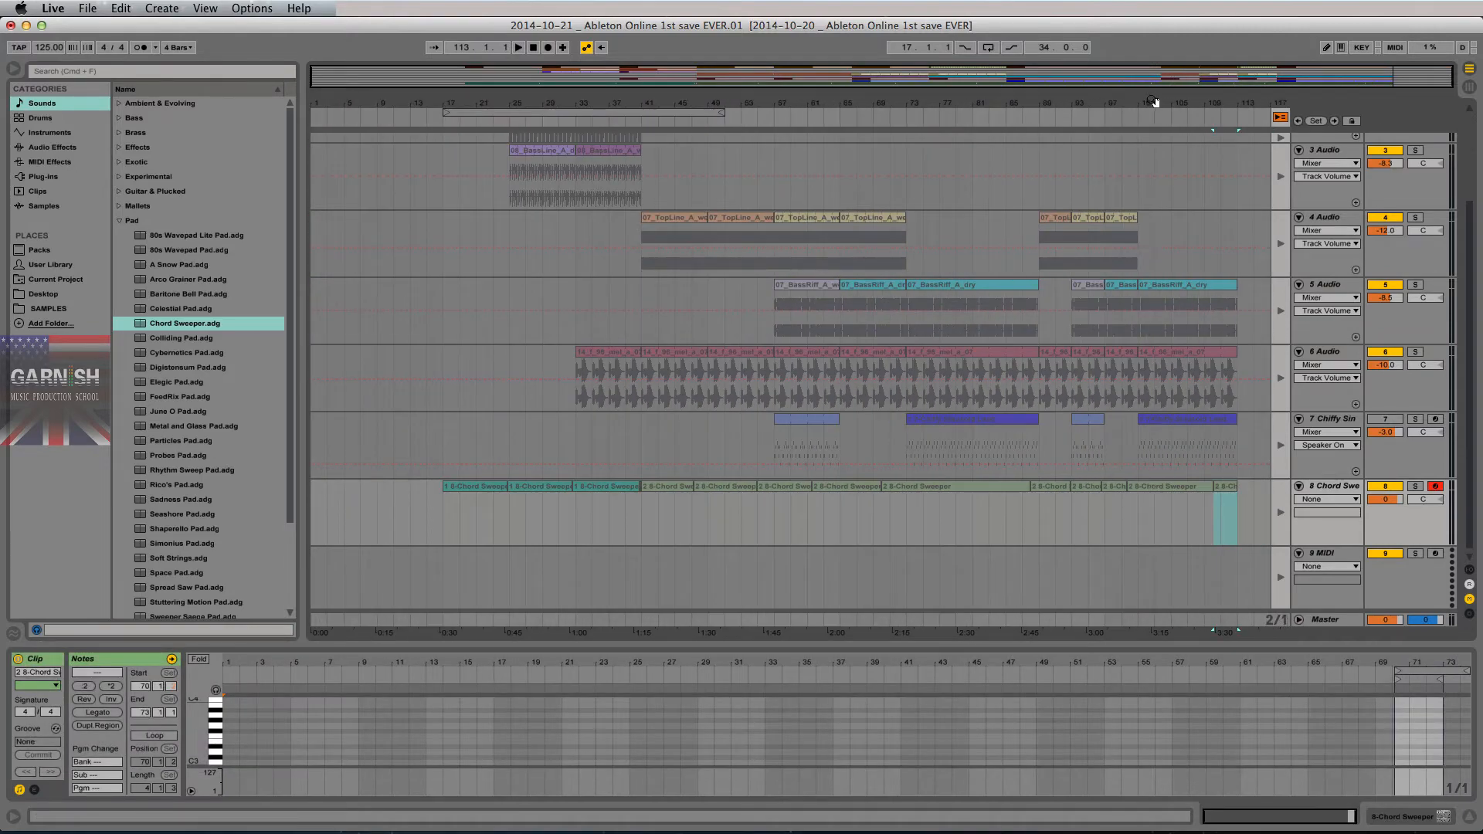
pyautogui.scroll(3, 940, 258)
pyautogui.scroll(-2, 939, 256)
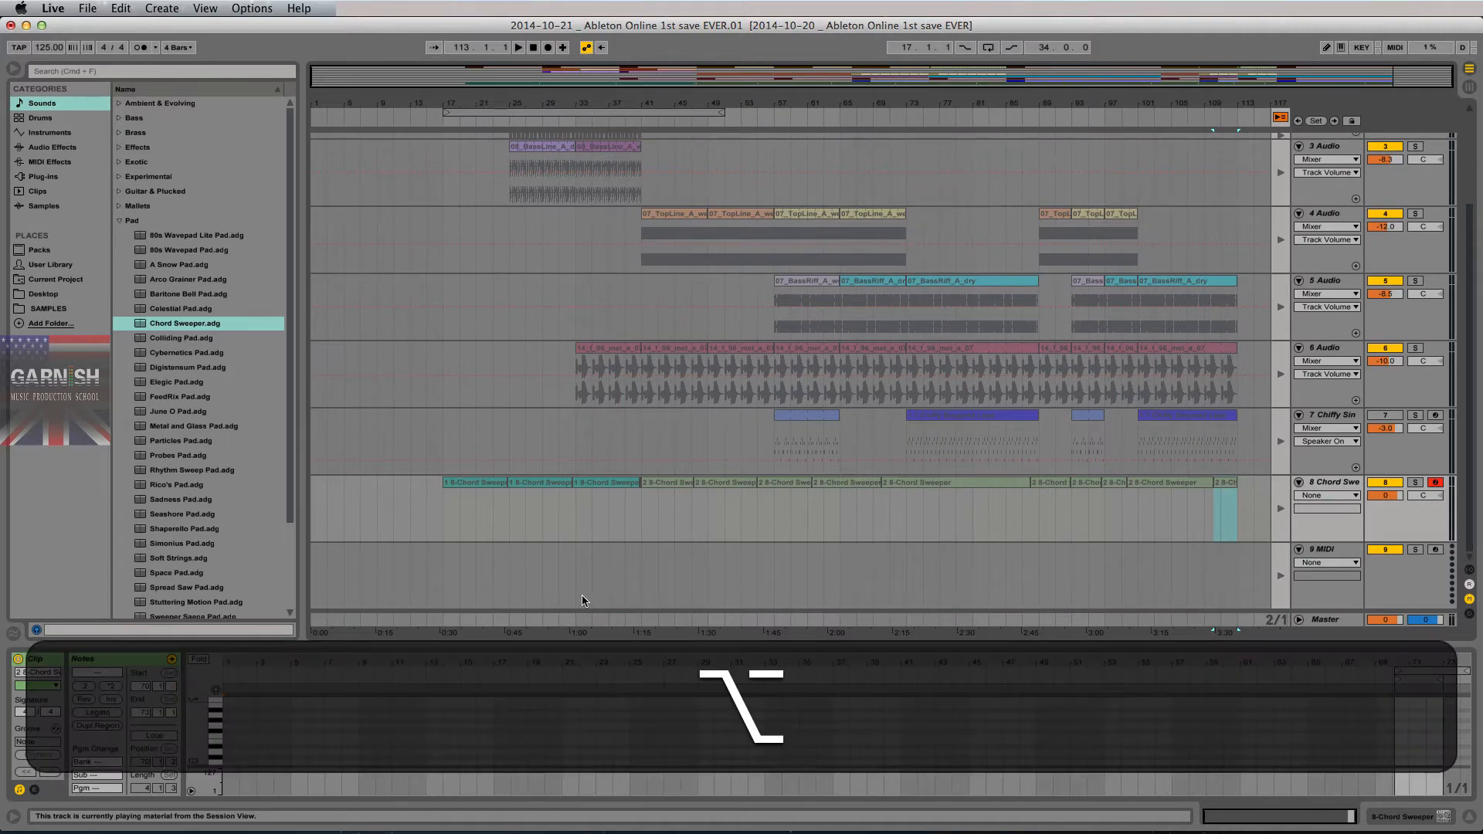
pyautogui.press('alt+super+l')
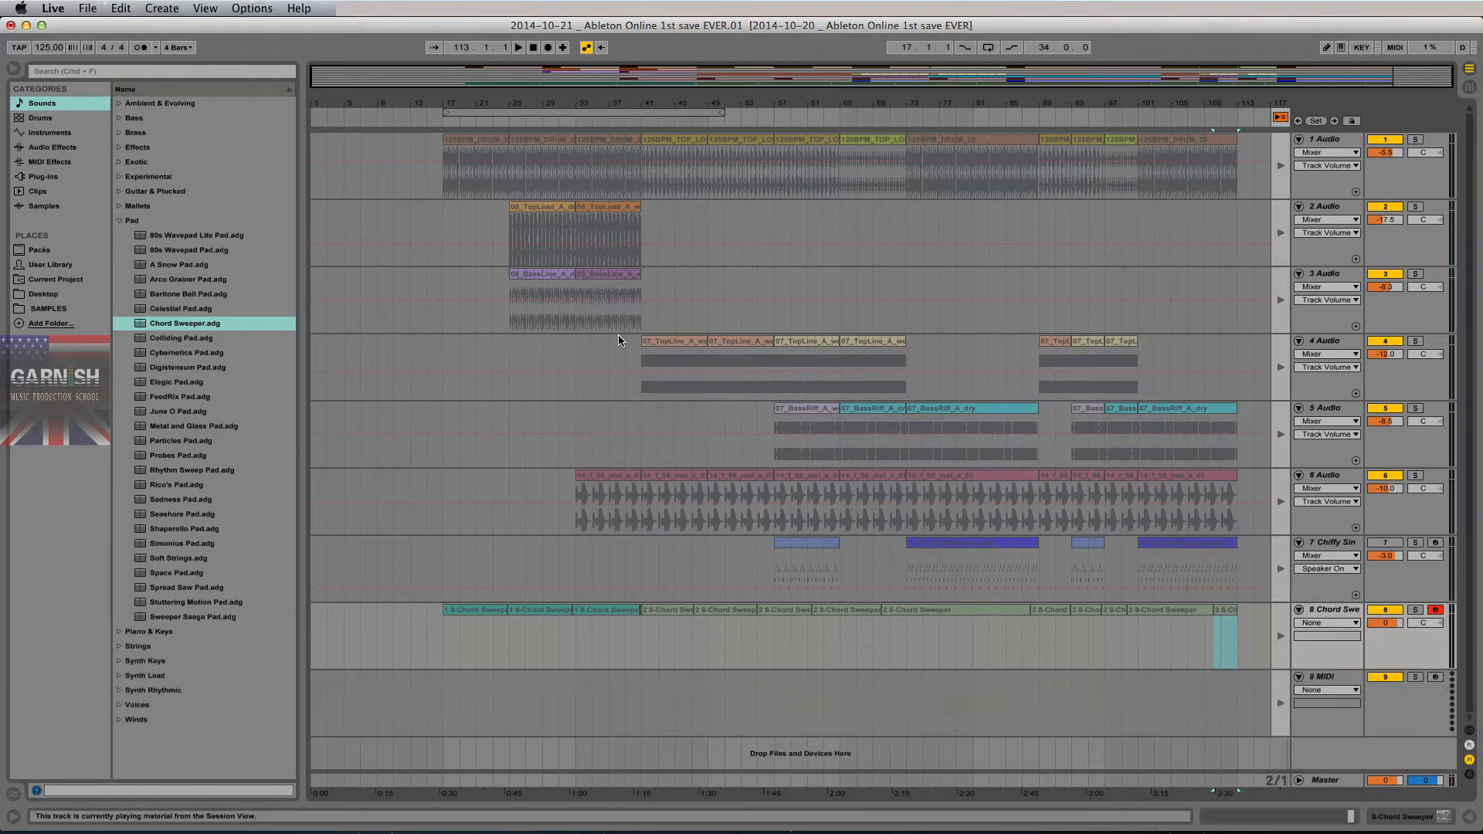
pyautogui.press('Tab')
pyautogui.press('Tab')
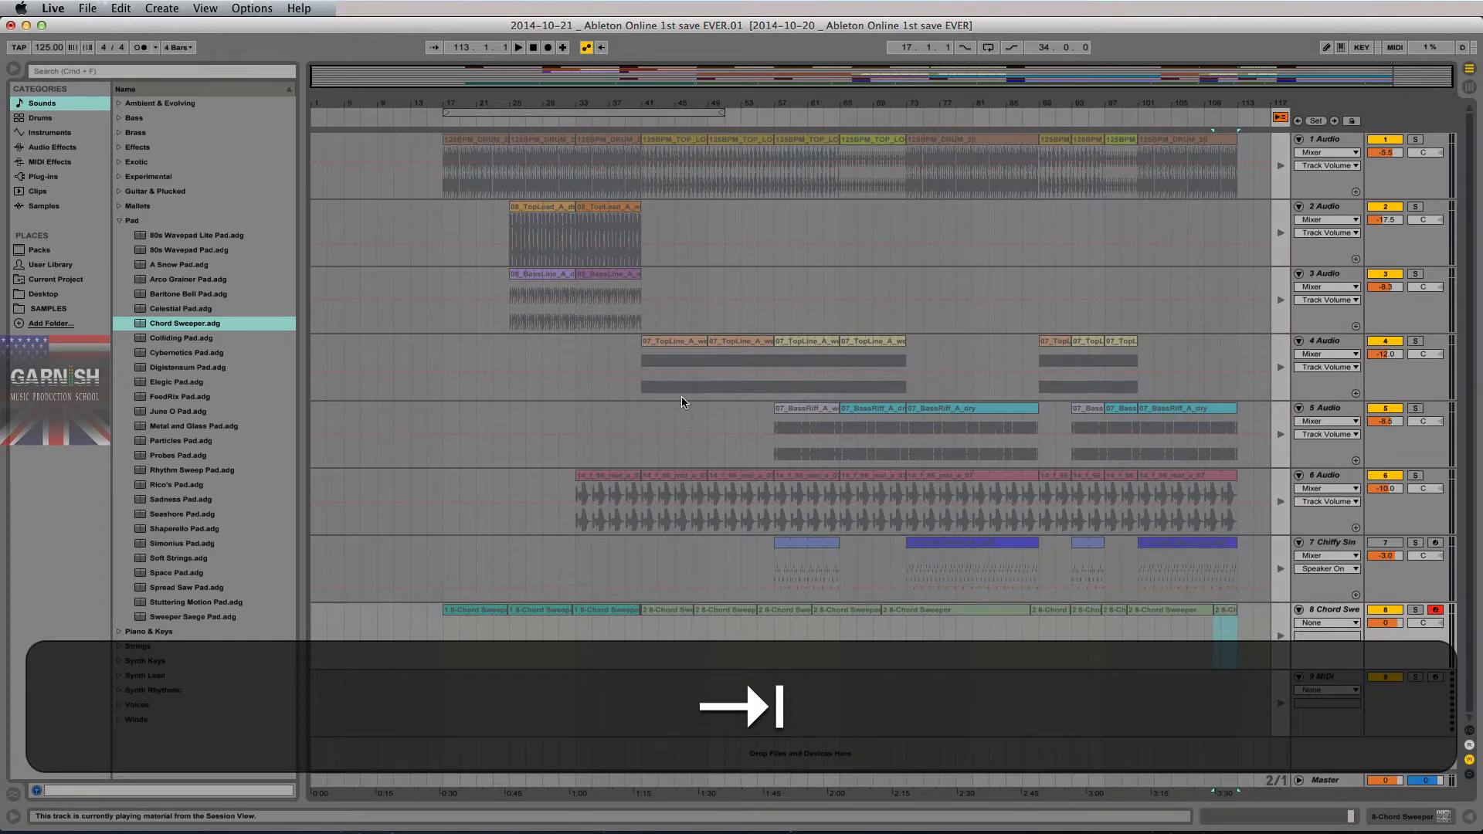
pyautogui.press('shift')
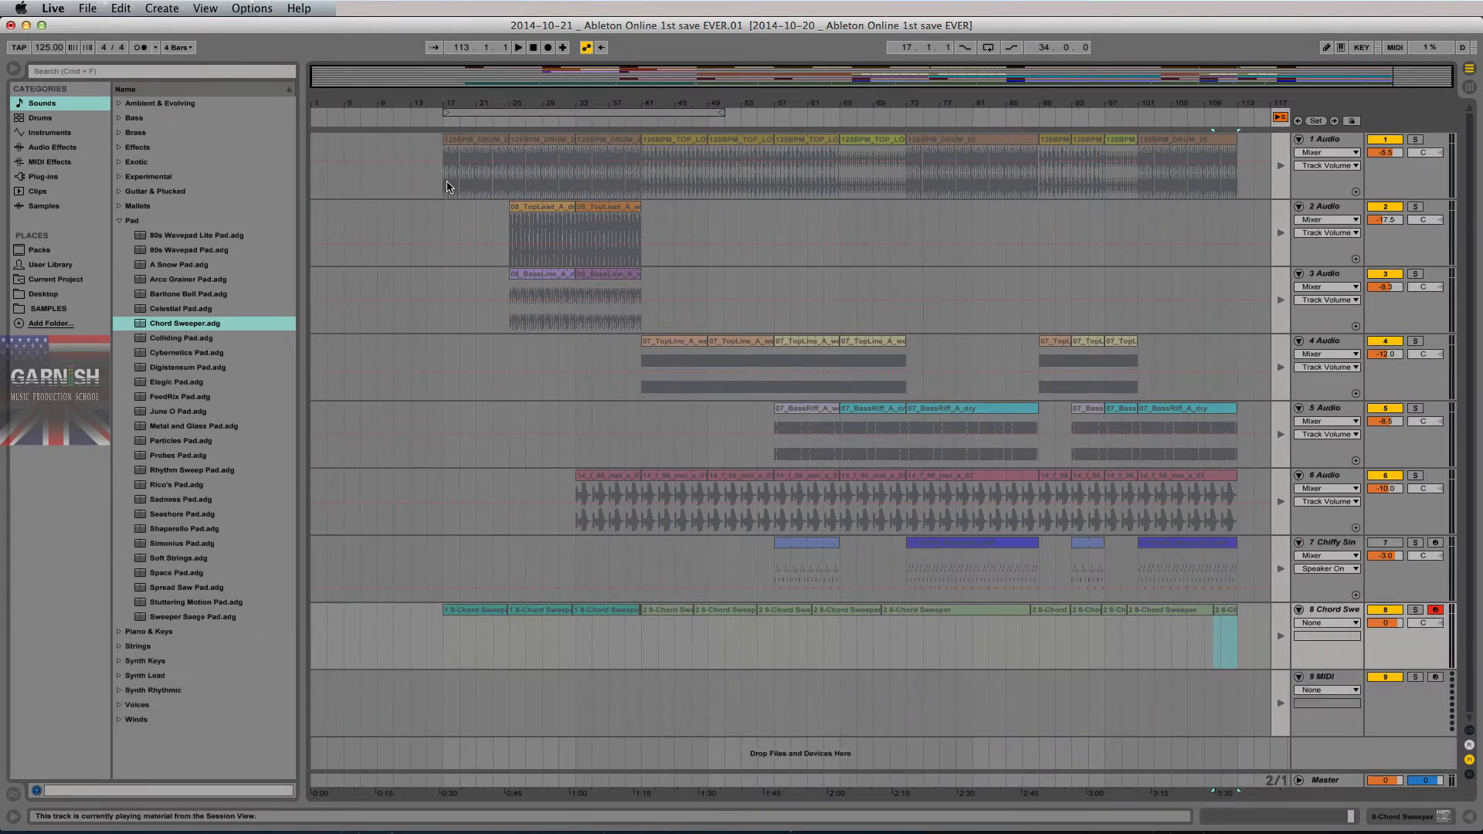
# Step: Switch all tracks back to Arrangement playback and set the insert marker at bar 17 on track 1
pyautogui.moveTo(443, 186); pyautogui.dragTo(1236, 618)
pyautogui.press('shift')
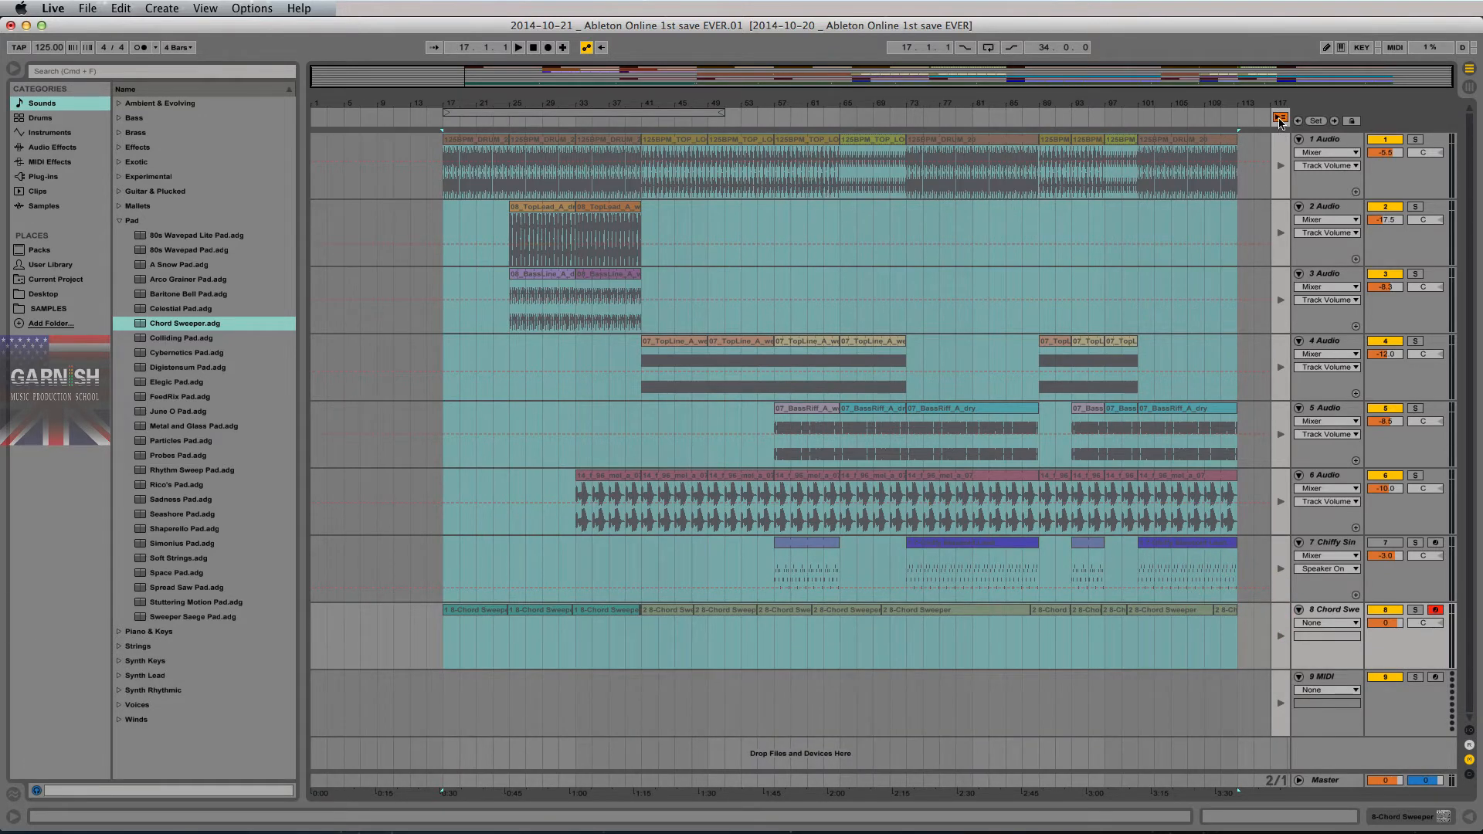
pyautogui.press('F5')
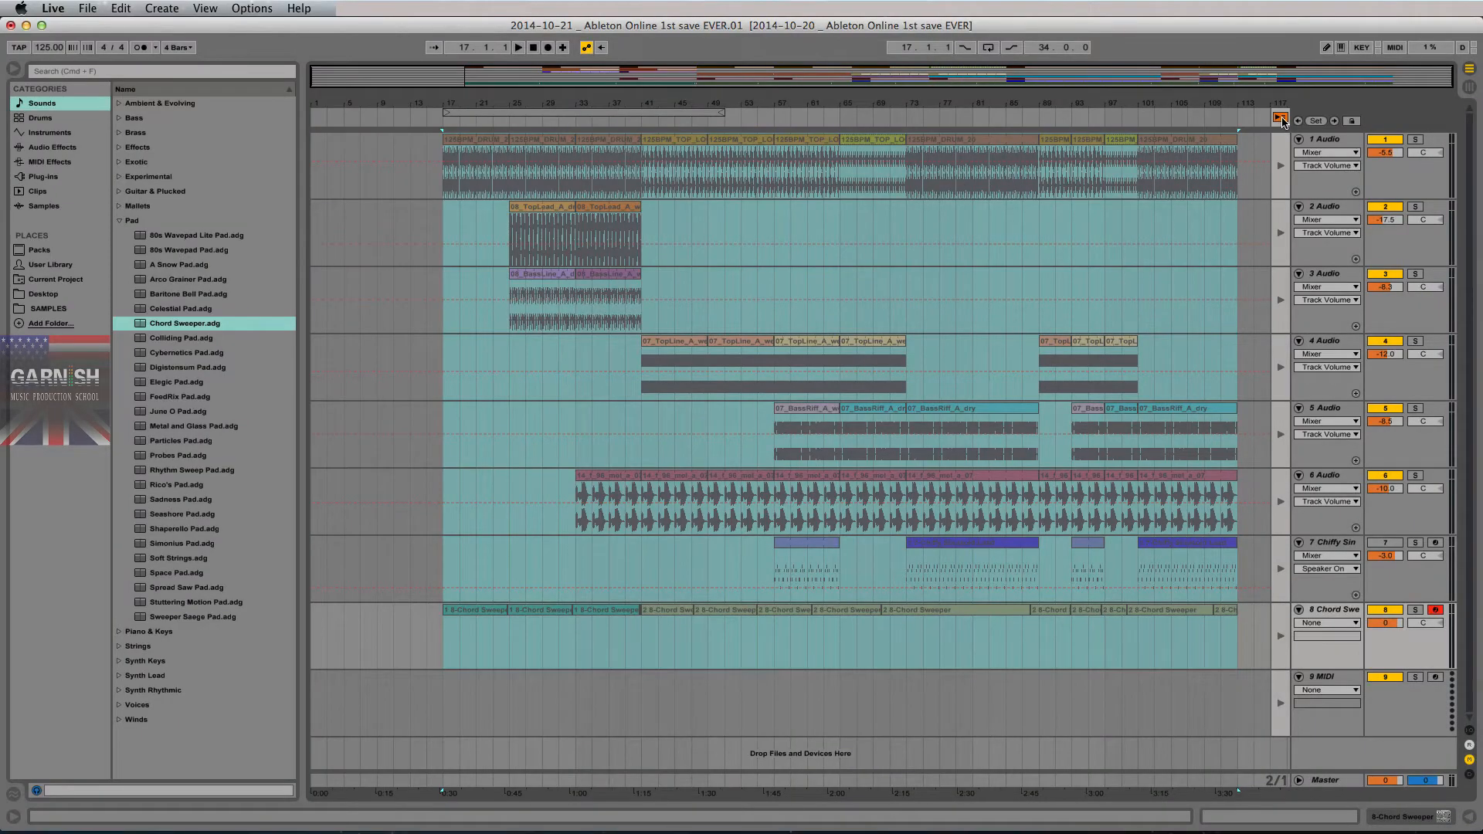
pyautogui.click(1281, 119)
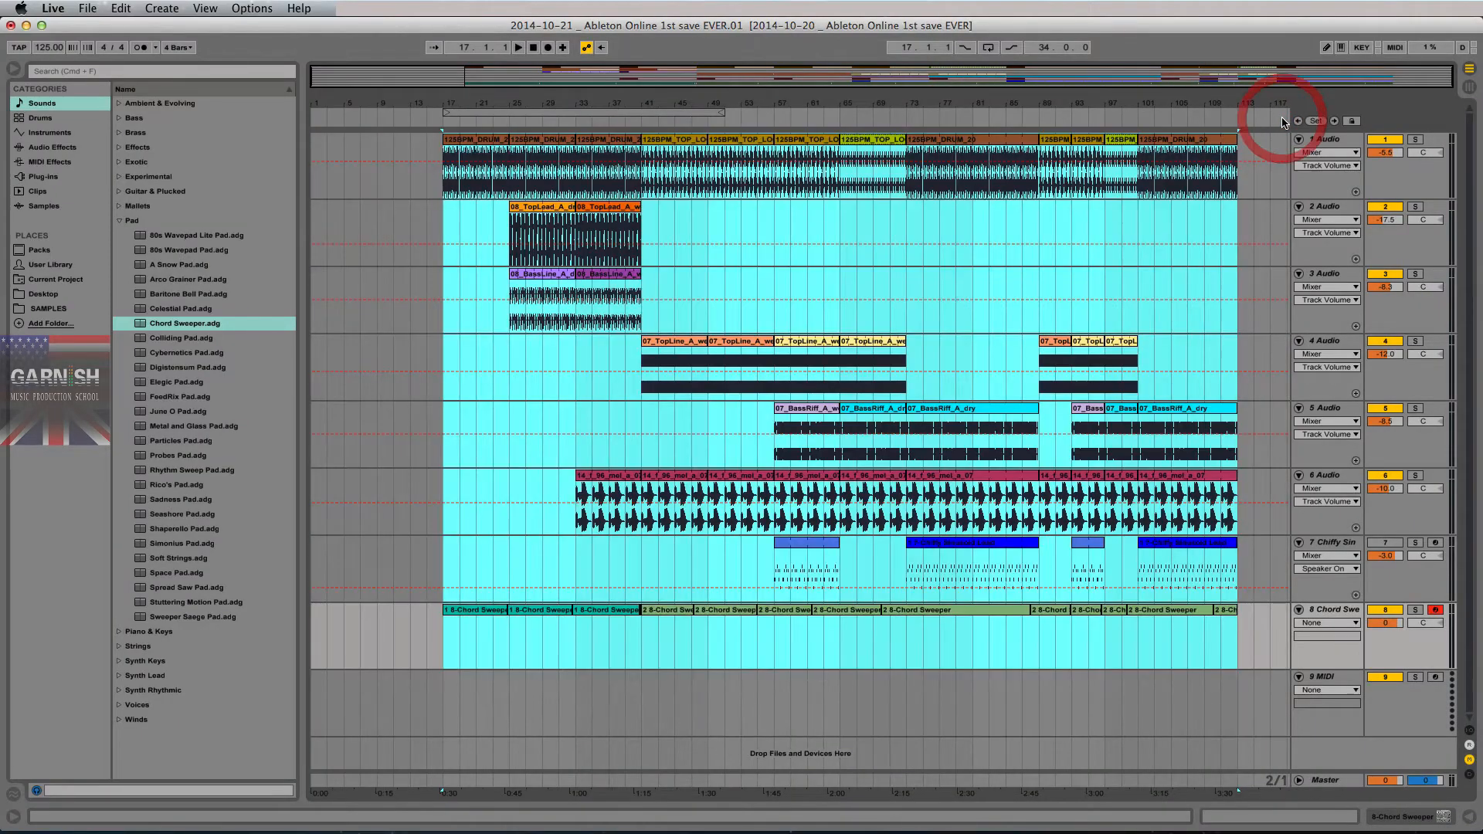
pyautogui.click(448, 215)
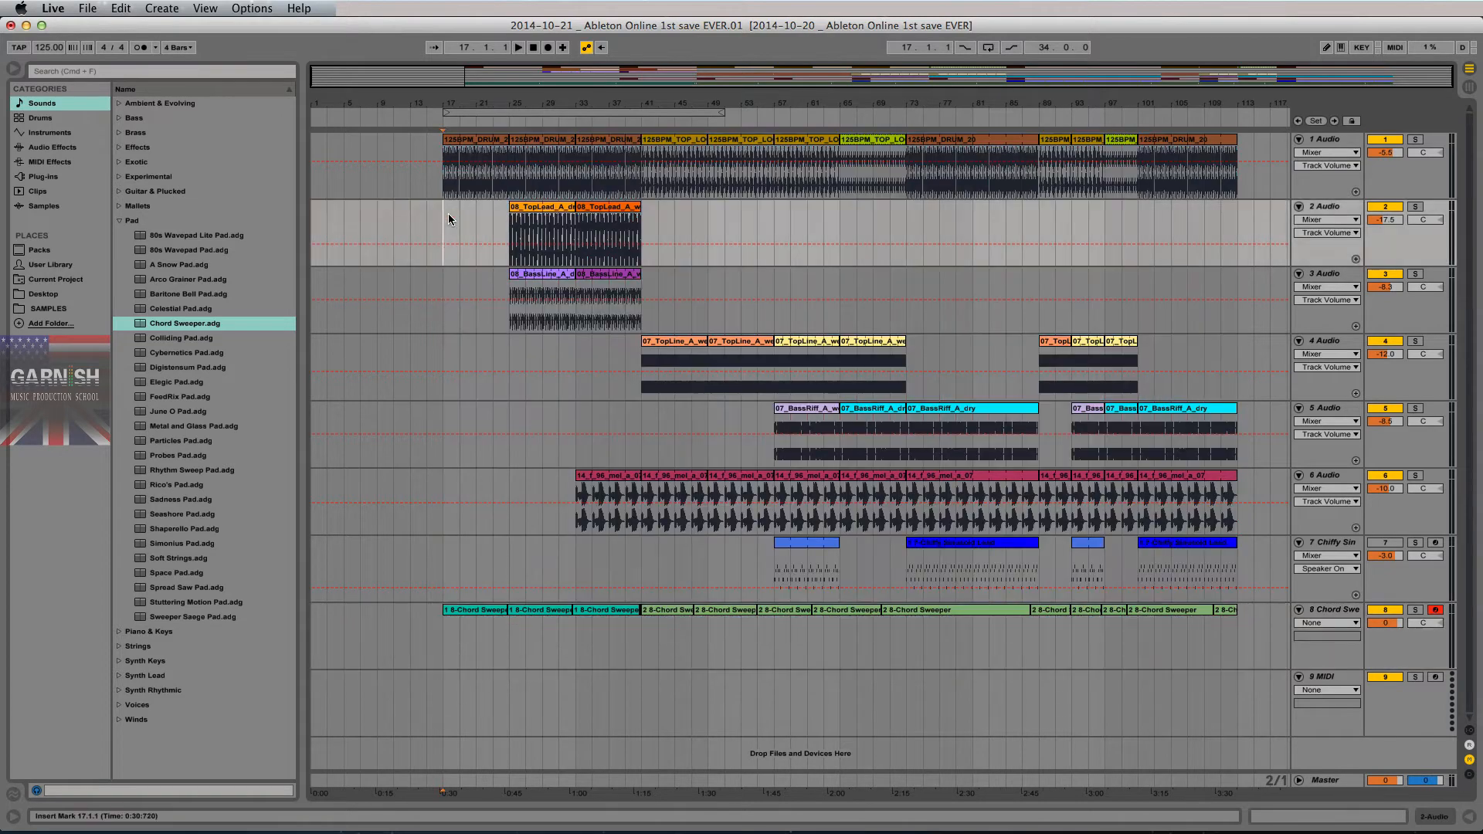
pyautogui.click(430, 171)
# Step: Compare the Session View scenes with the clips recorded on tracks 1 to 8 from bar 17 to bar 113 in Arrangement View
pyautogui.press('Tab')
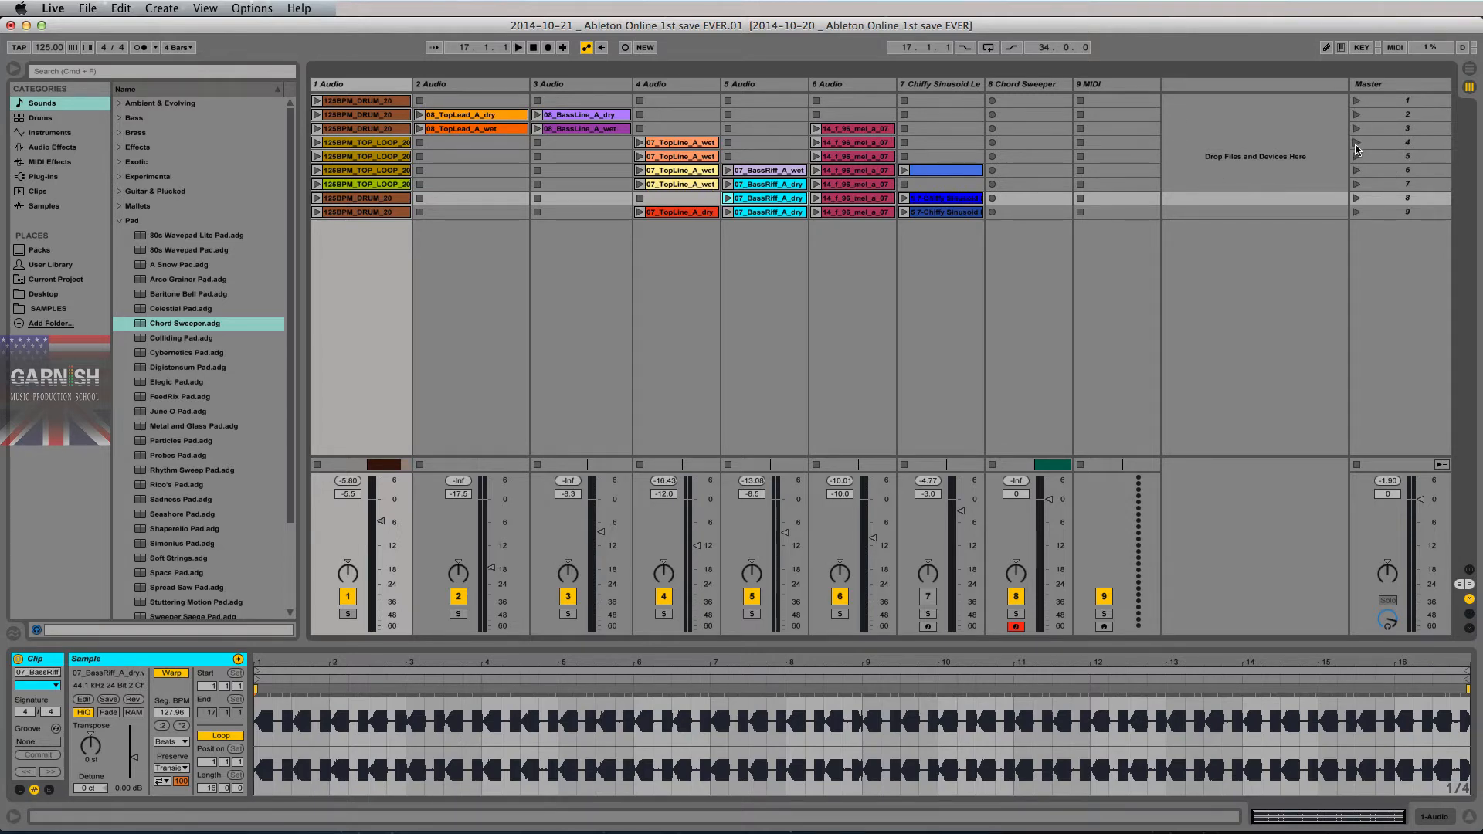
pyautogui.press('Tab')
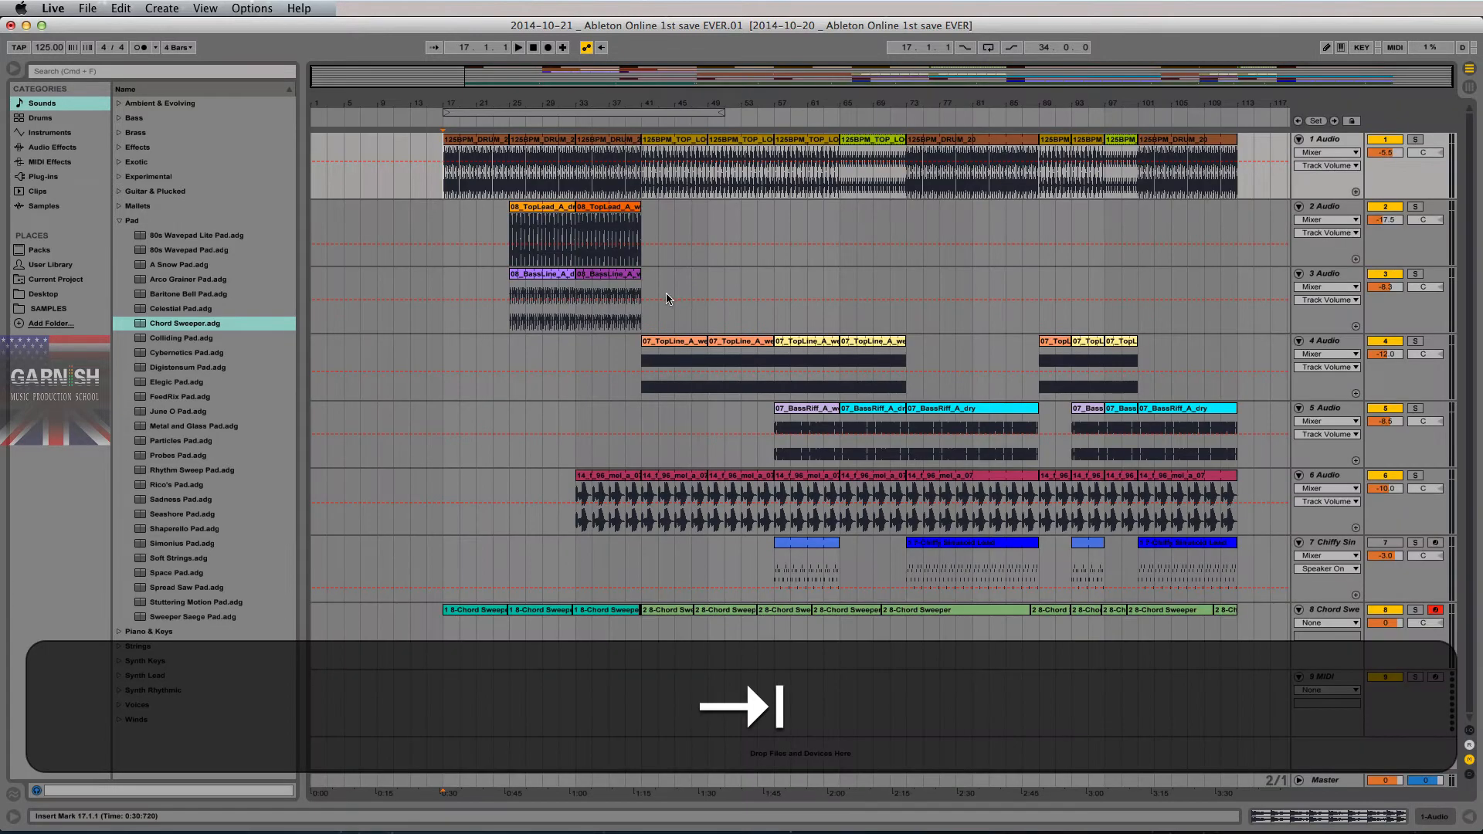
pyautogui.press('Tab')
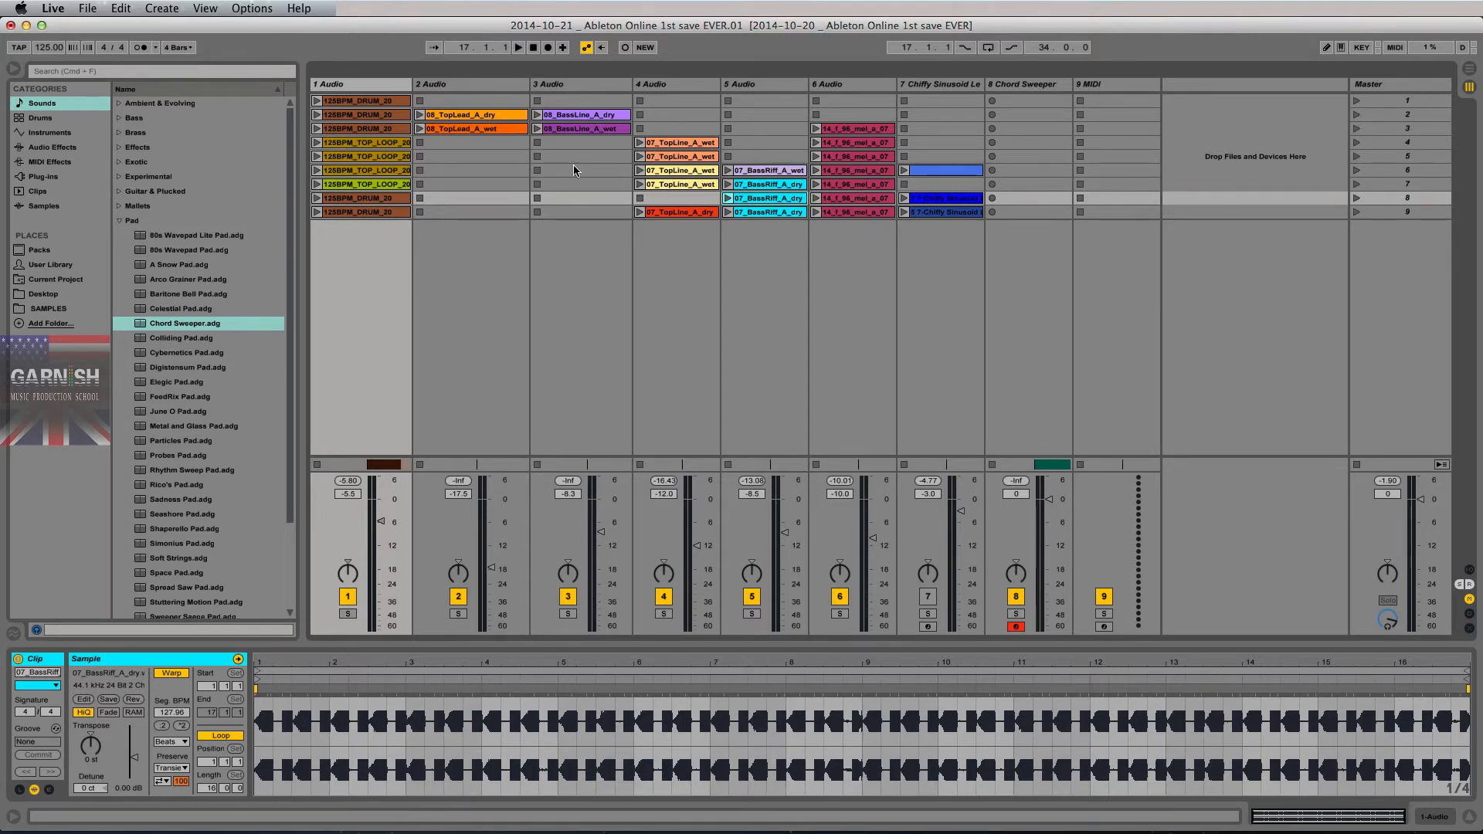
pyautogui.press('Tab')
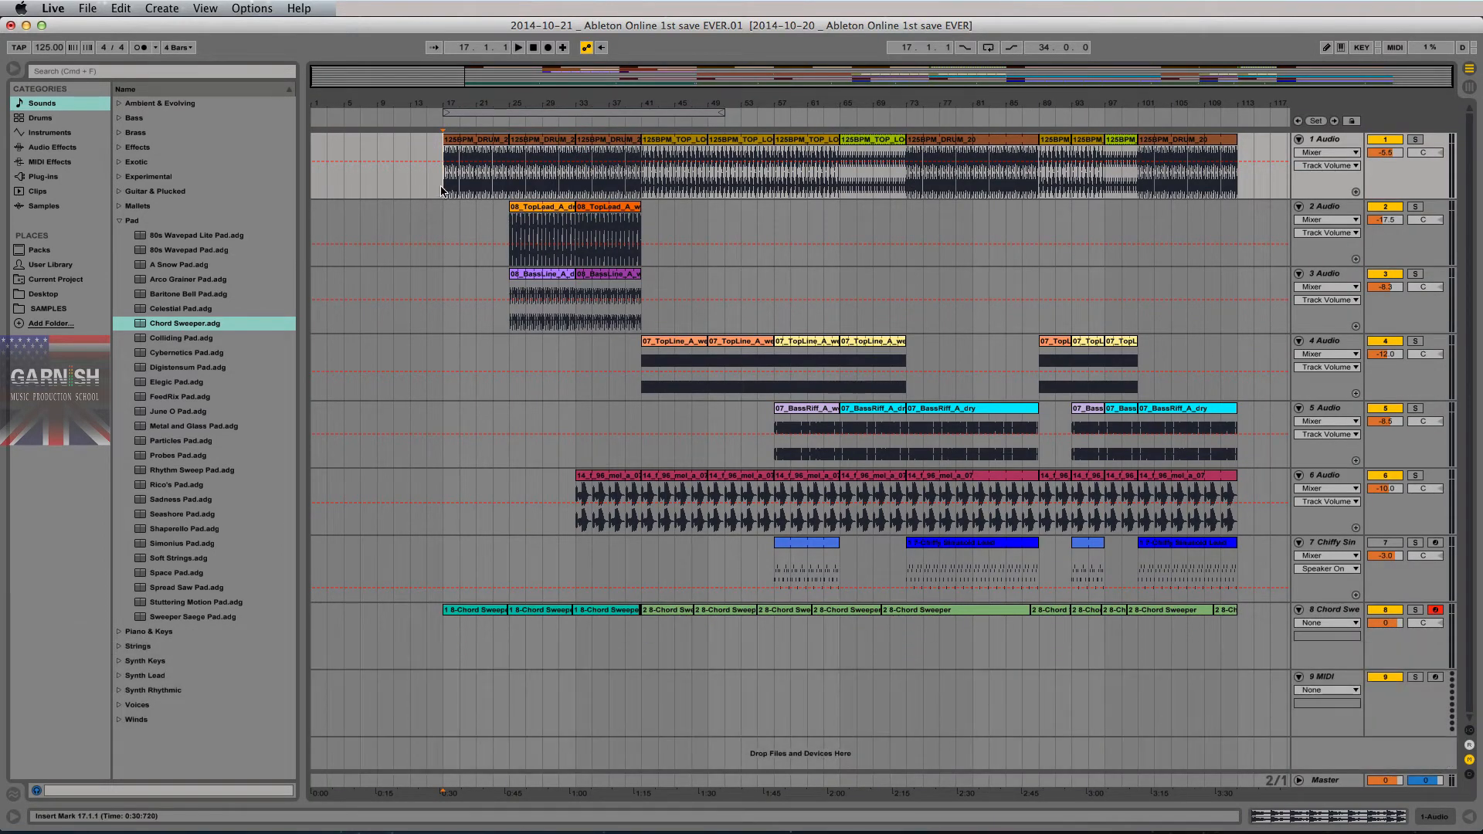
pyautogui.moveTo(443, 191); pyautogui.dragTo(1233, 622)
pyautogui.click(447, 225)
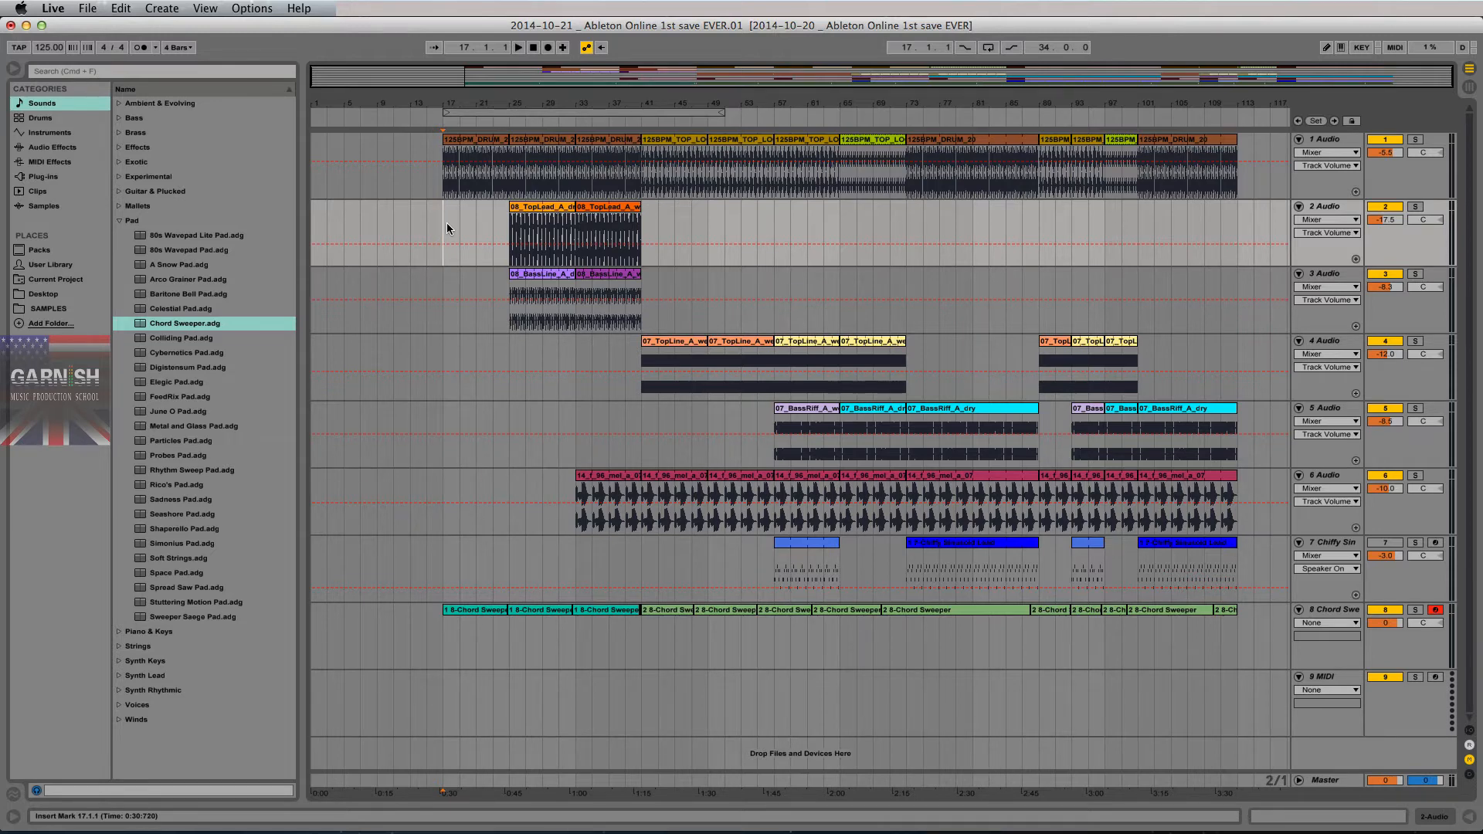
# Step: Look through scenes 2, 3 and 6 in Session View, and return to Arrangement View
pyautogui.press('Tab')
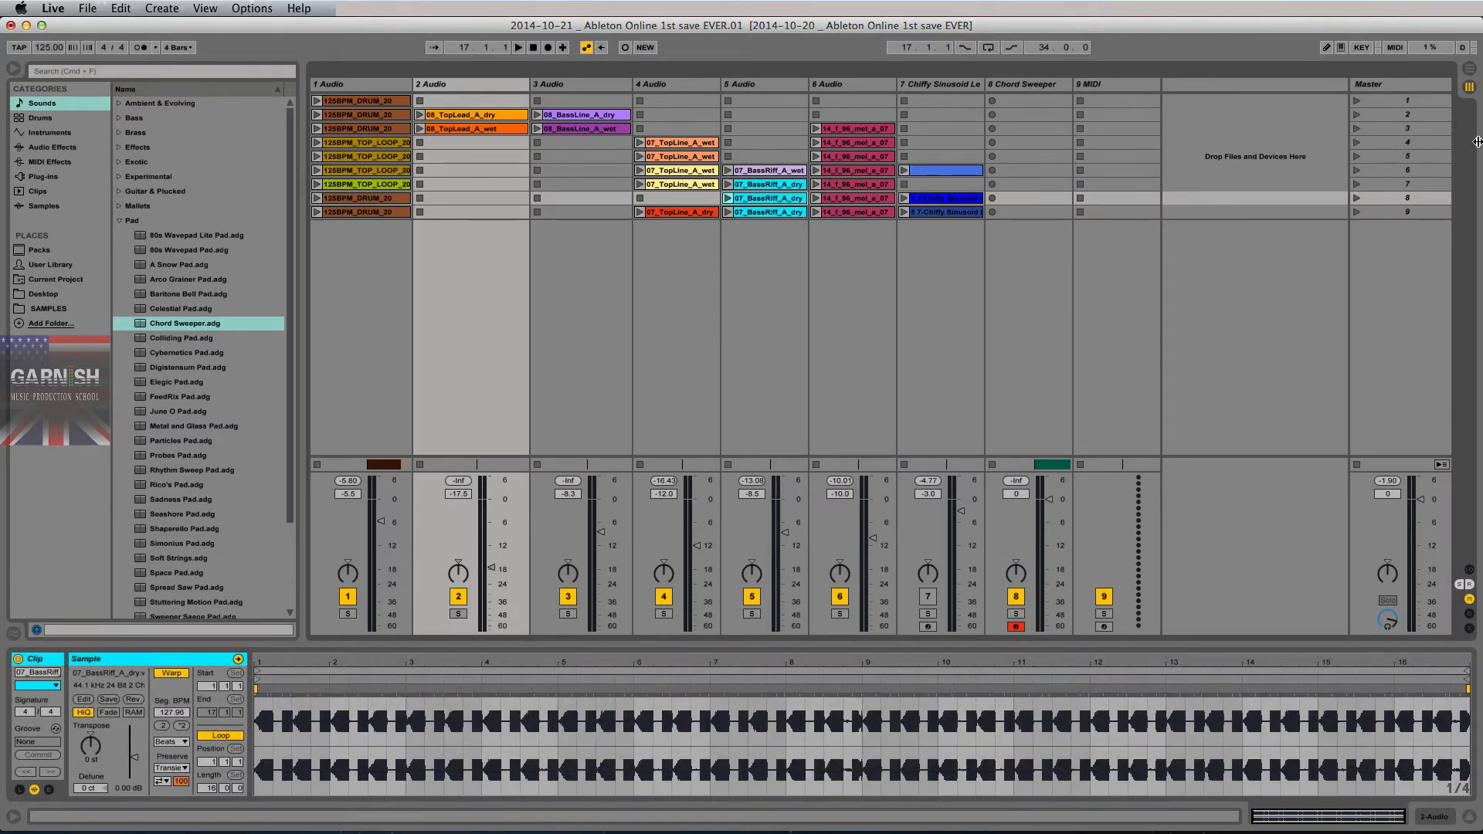
pyautogui.click(1395, 115)
pyautogui.click(1393, 129)
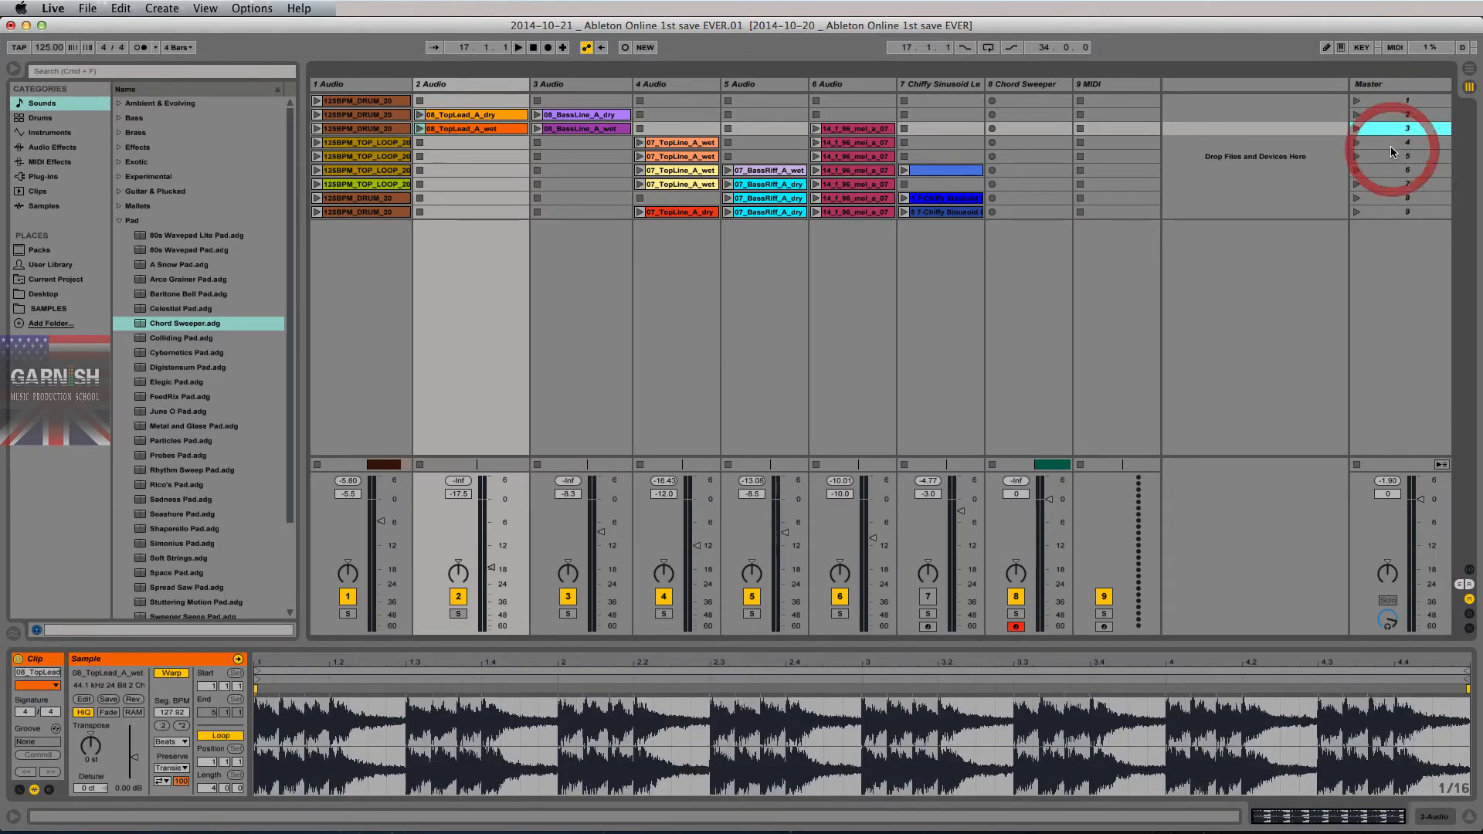
pyautogui.click(1390, 168)
pyautogui.press('Tab')
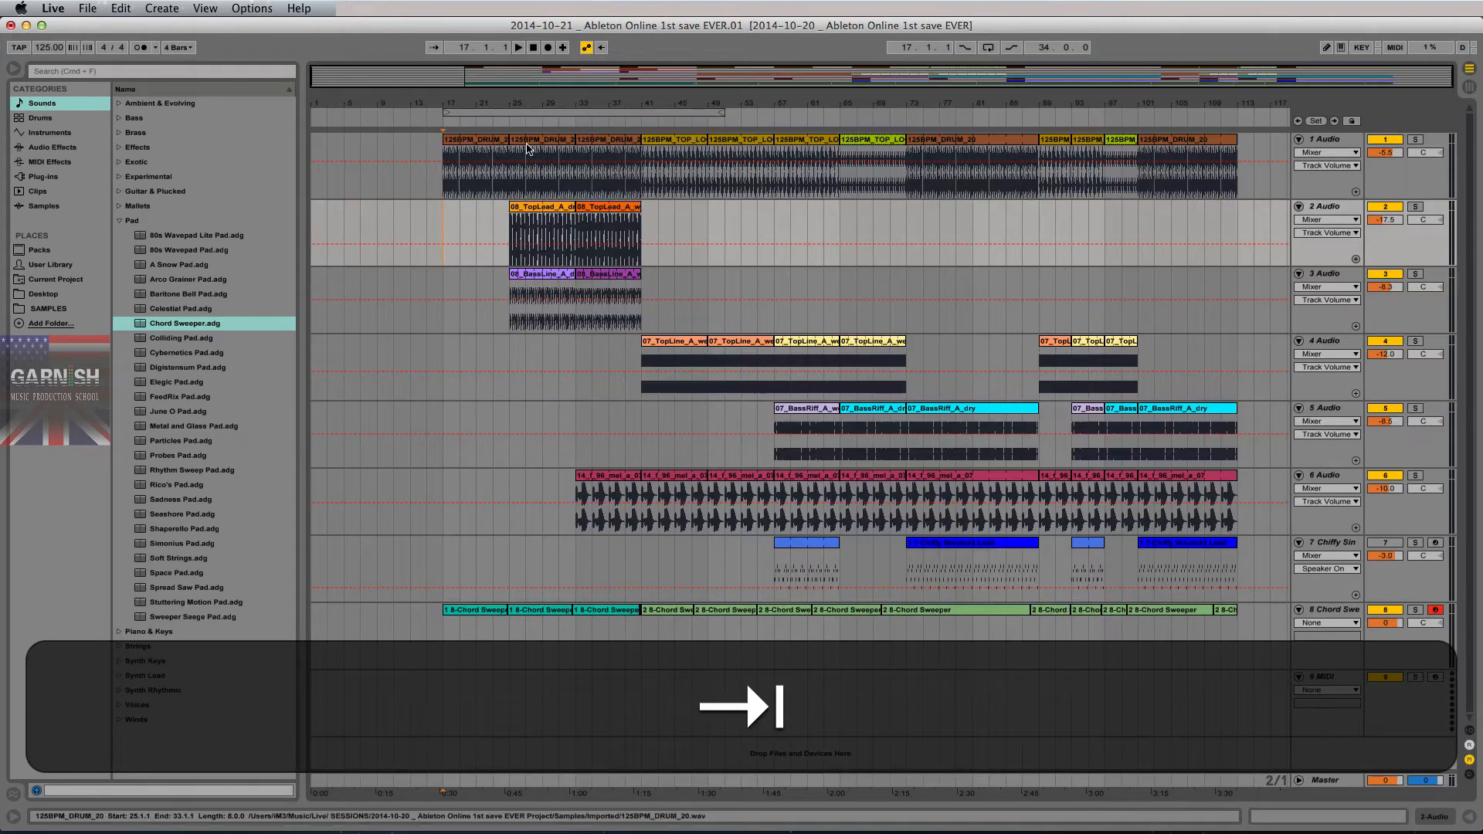
# Step: Play the arrangement from bar 17, stop it, and select bars 17 to 25 on track 2
pyautogui.press('space')
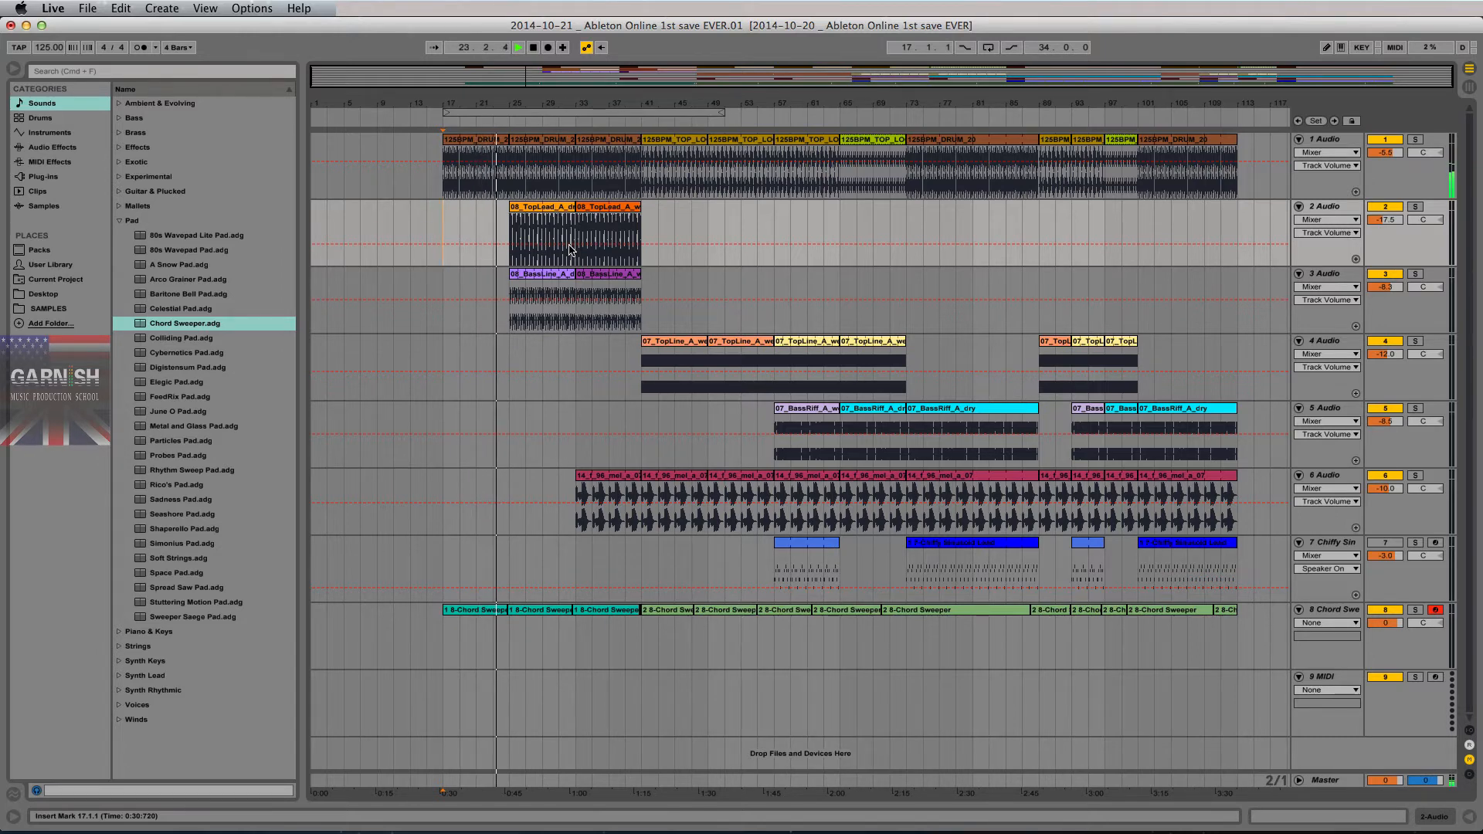
pyautogui.press('space')
pyautogui.moveTo(452, 209); pyautogui.dragTo(494, 223)
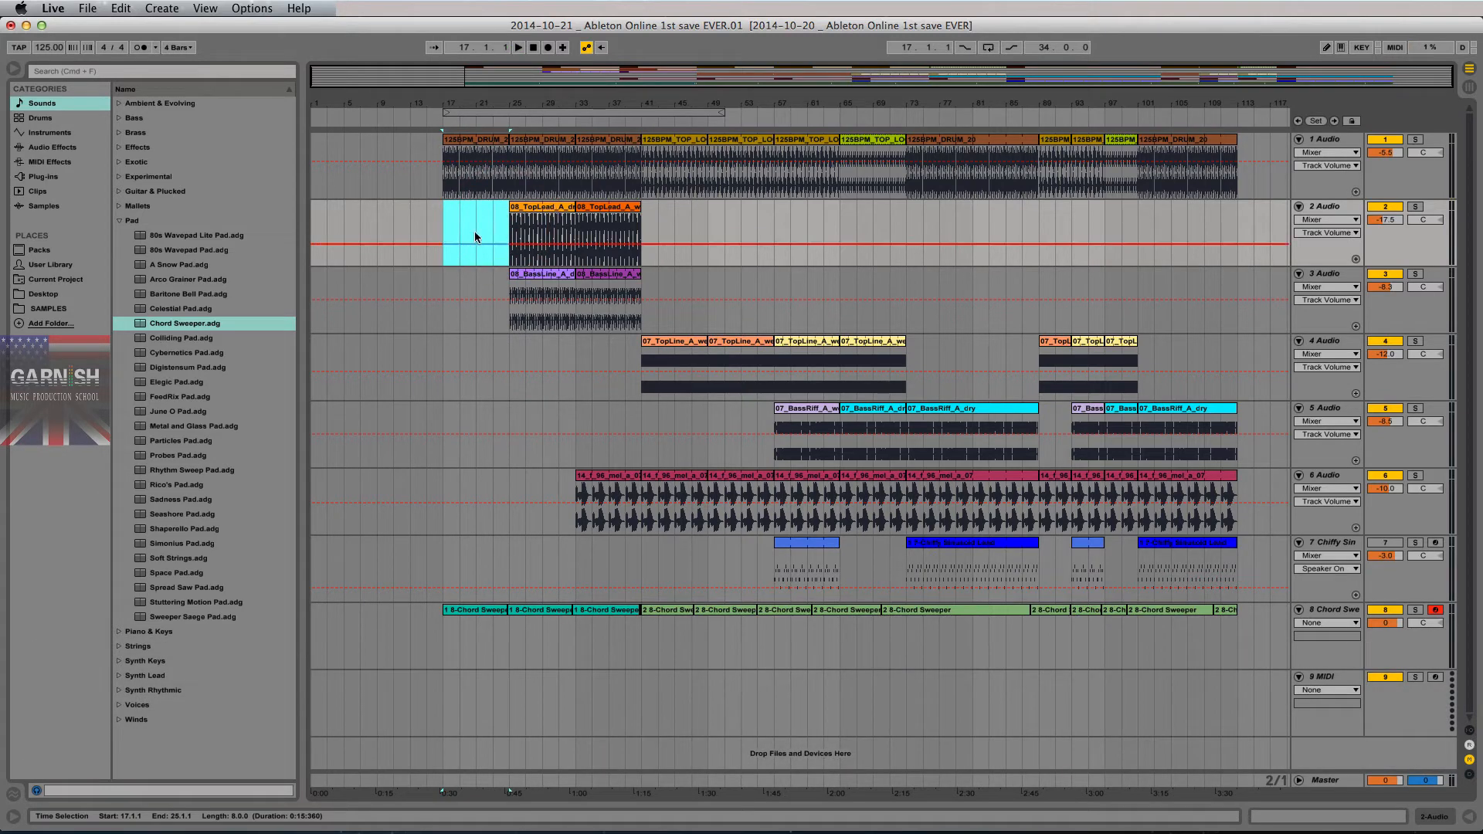
# Step: Launch scenes 4, 5, 3 and 2 in Session View, and return to Arrangement View with Session clips overriding the arrangement
pyautogui.press('Tab')
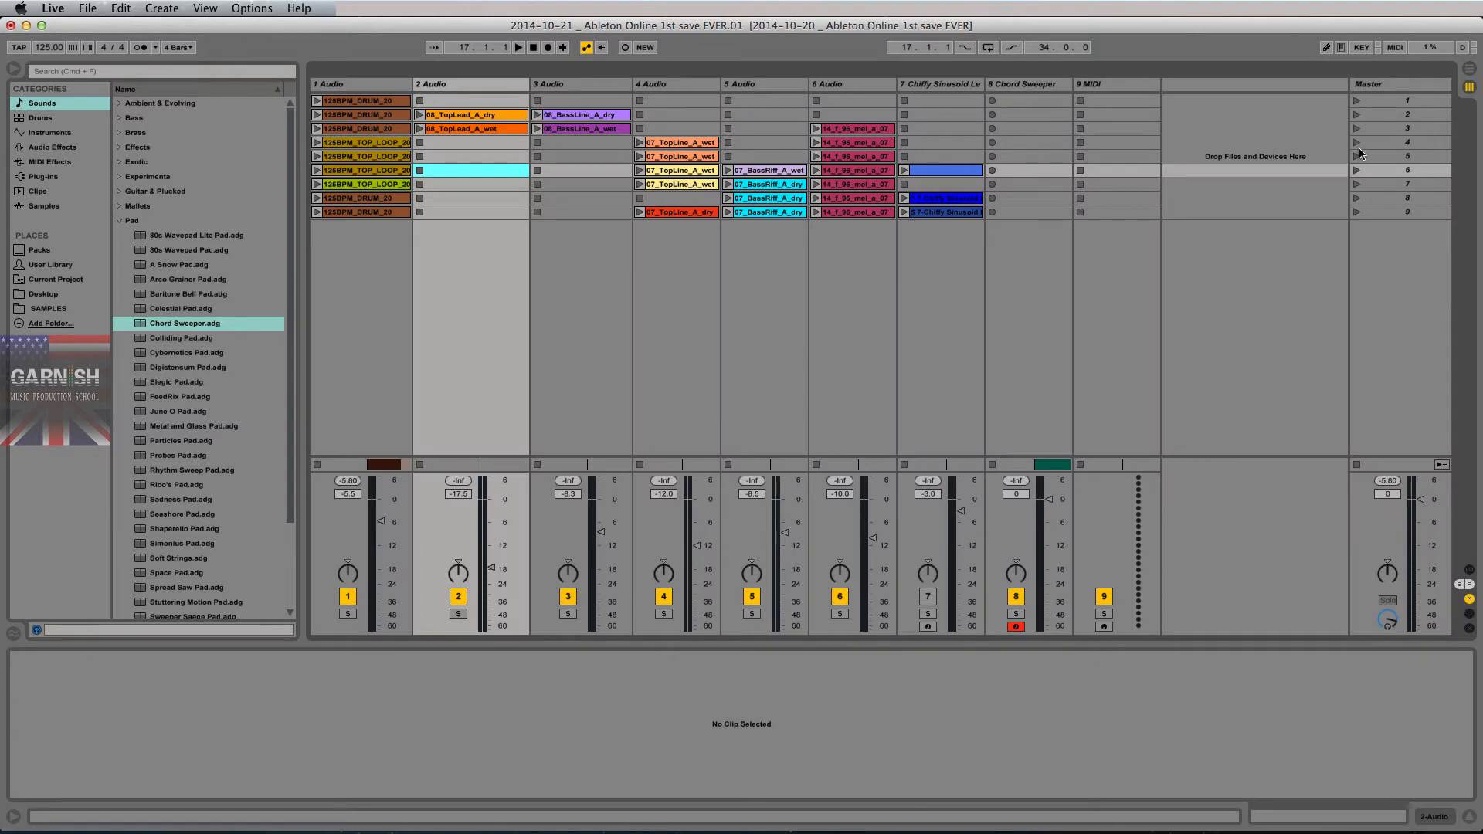
pyautogui.click(1355, 145)
pyautogui.press('space')
pyautogui.click(1357, 156)
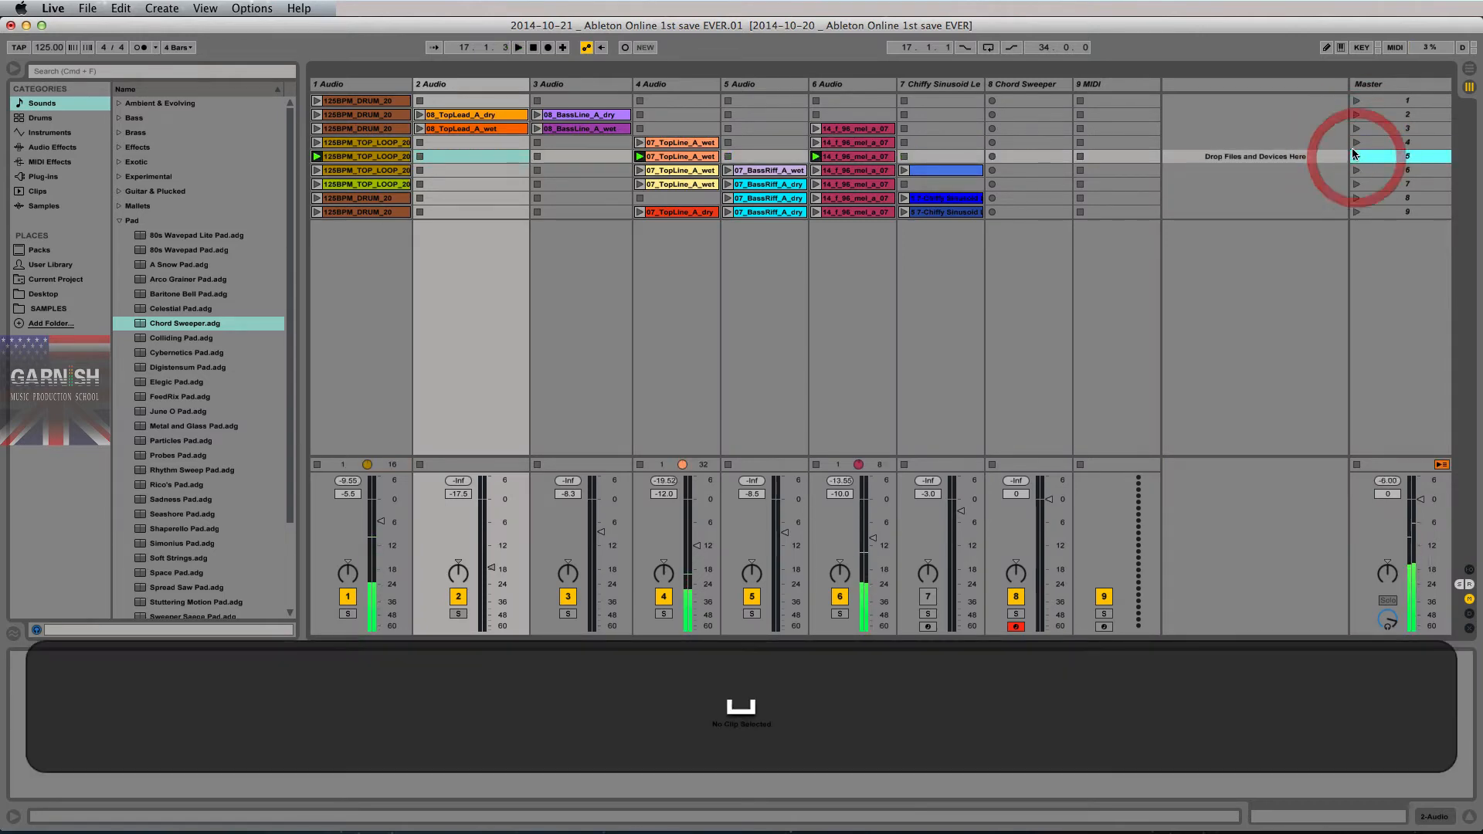
pyautogui.press('space')
pyautogui.click(1354, 131)
pyautogui.click(1356, 116)
pyautogui.press('Tab')
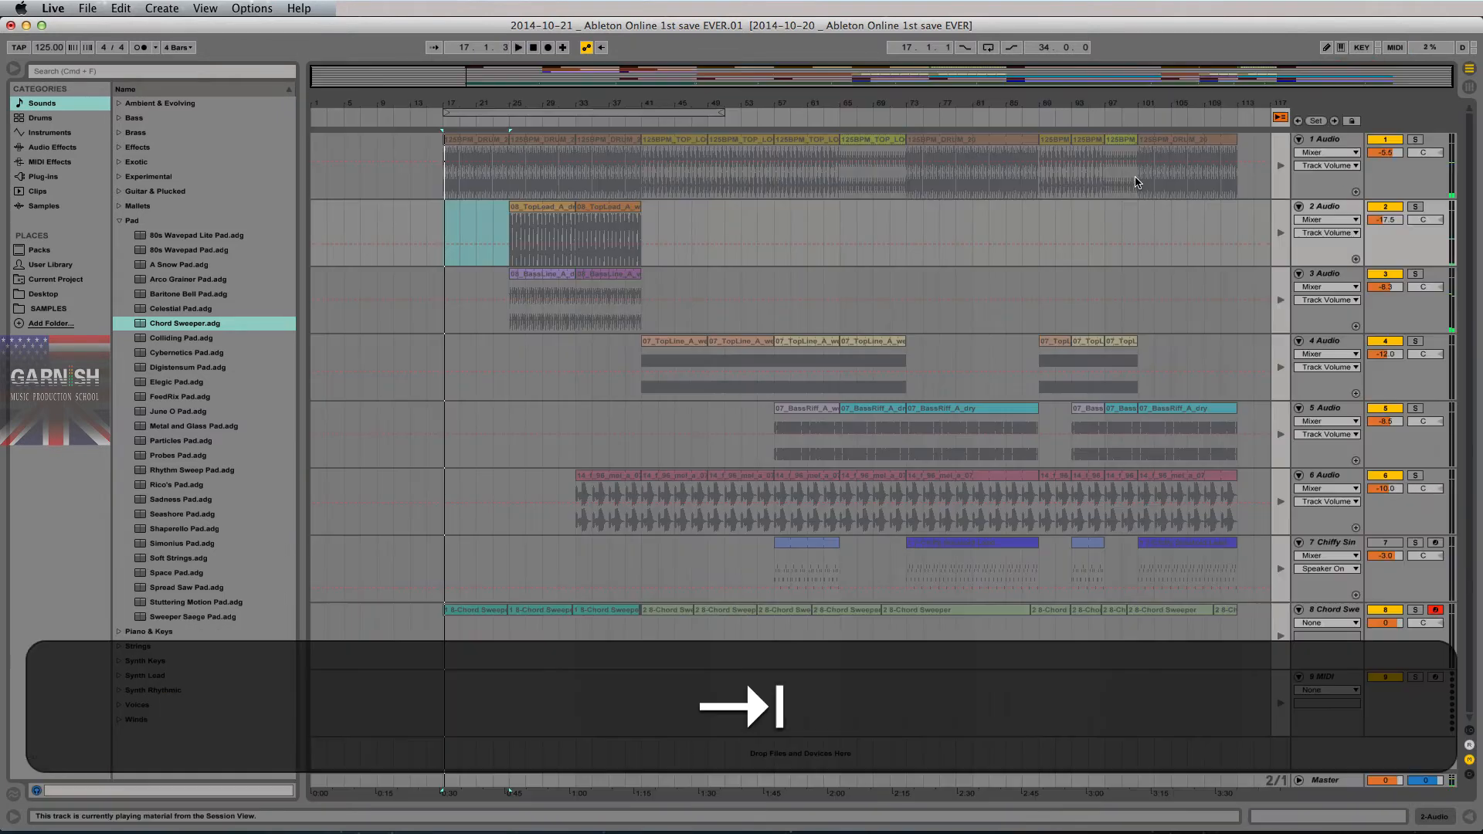
# Step: Delete the audio from bar 25 to bar 29 on tracks 1 to 3
pyautogui.click(512, 228)
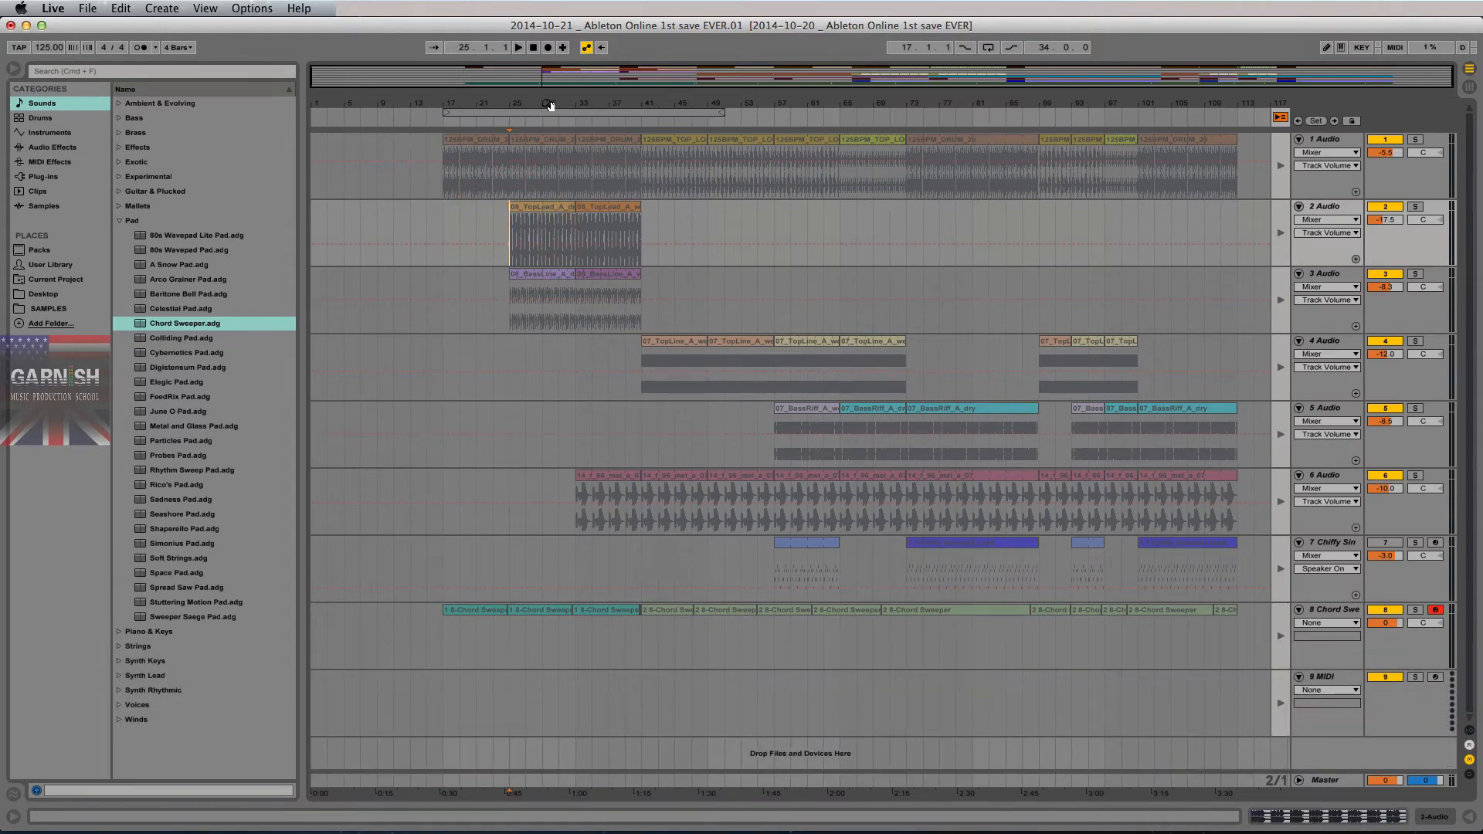
pyautogui.moveTo(546, 103); pyautogui.dragTo(624, 147)
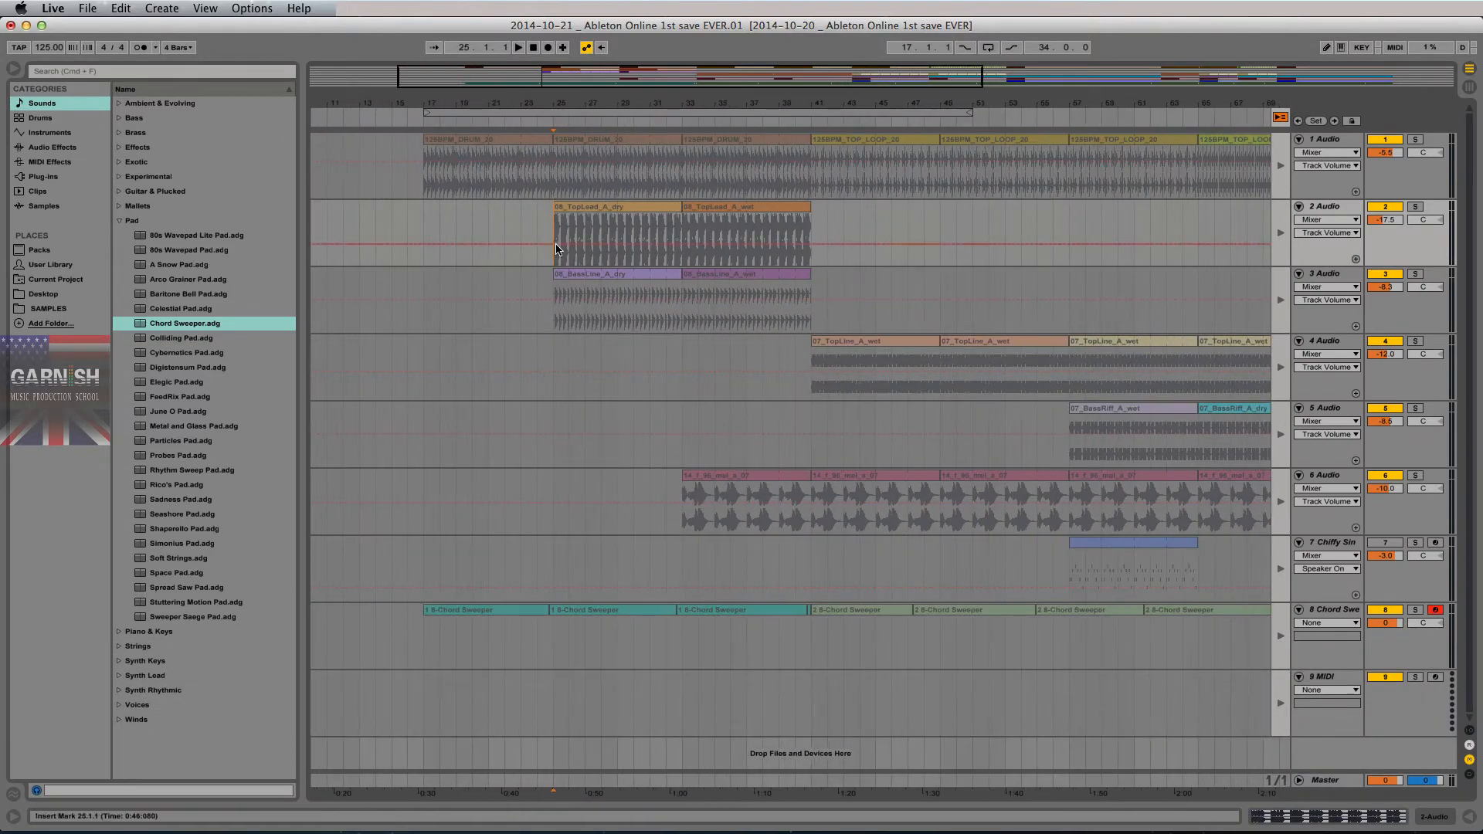
pyautogui.moveTo(556, 249); pyautogui.dragTo(619, 287)
pyautogui.moveTo(555, 156); pyautogui.dragTo(624, 276)
pyautogui.press('BackSpace')
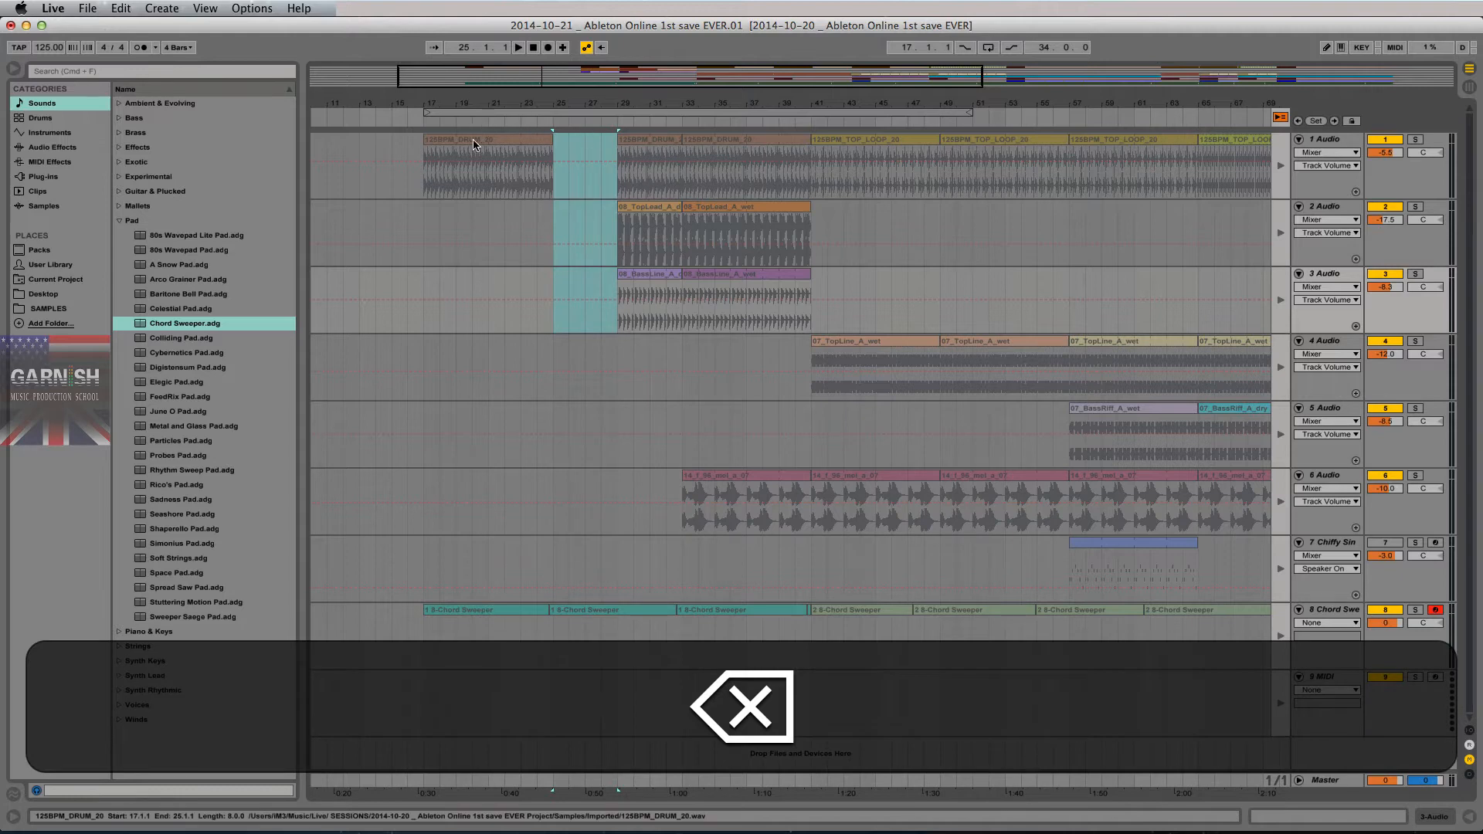
# Step: Move the first drum clip on track 1 to bar 21, and play briefly from bar 28 across the join
pyautogui.moveTo(474, 143); pyautogui.dragTo(537, 144)
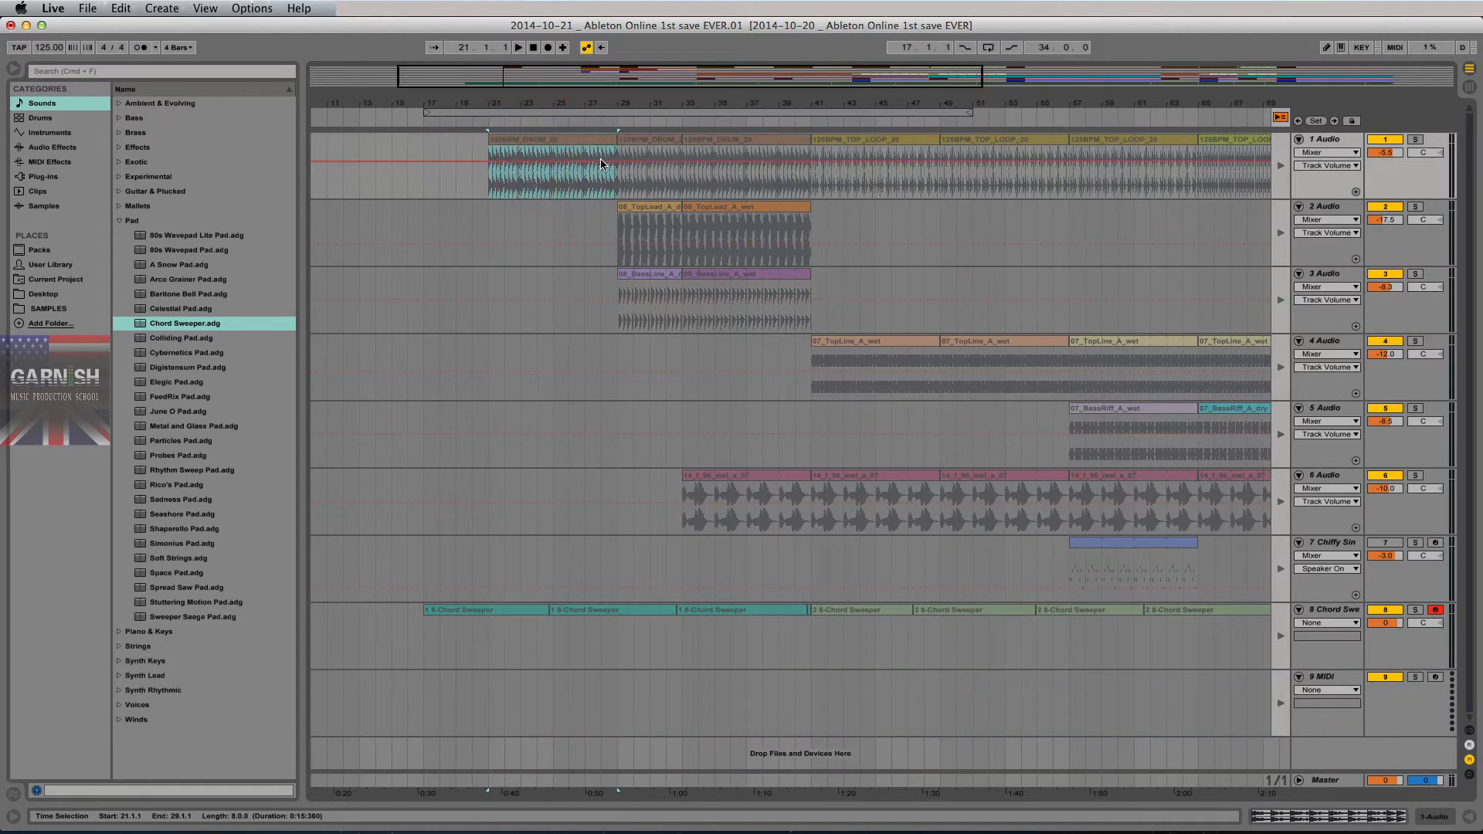
pyautogui.keyDown('super'); pyautogui.click(600, 170); pyautogui.keyUp('super')
pyautogui.press('space')
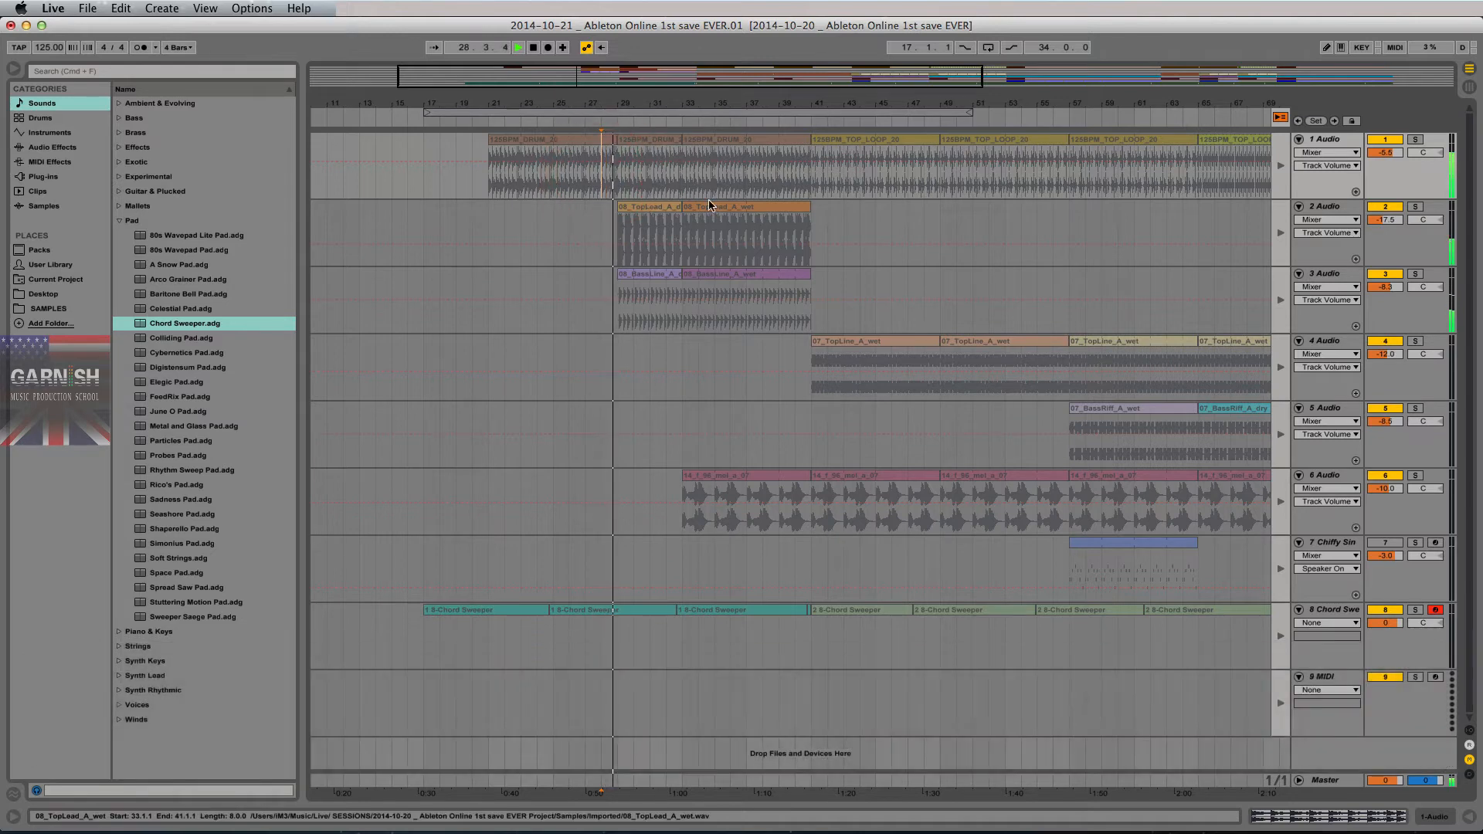
pyautogui.press('space')
pyautogui.moveTo(583, 145)
pyautogui.mouseDown()
pyautogui.moveTo(502, 145)
pyautogui.moveTo(582, 144)
pyautogui.mouseUp()
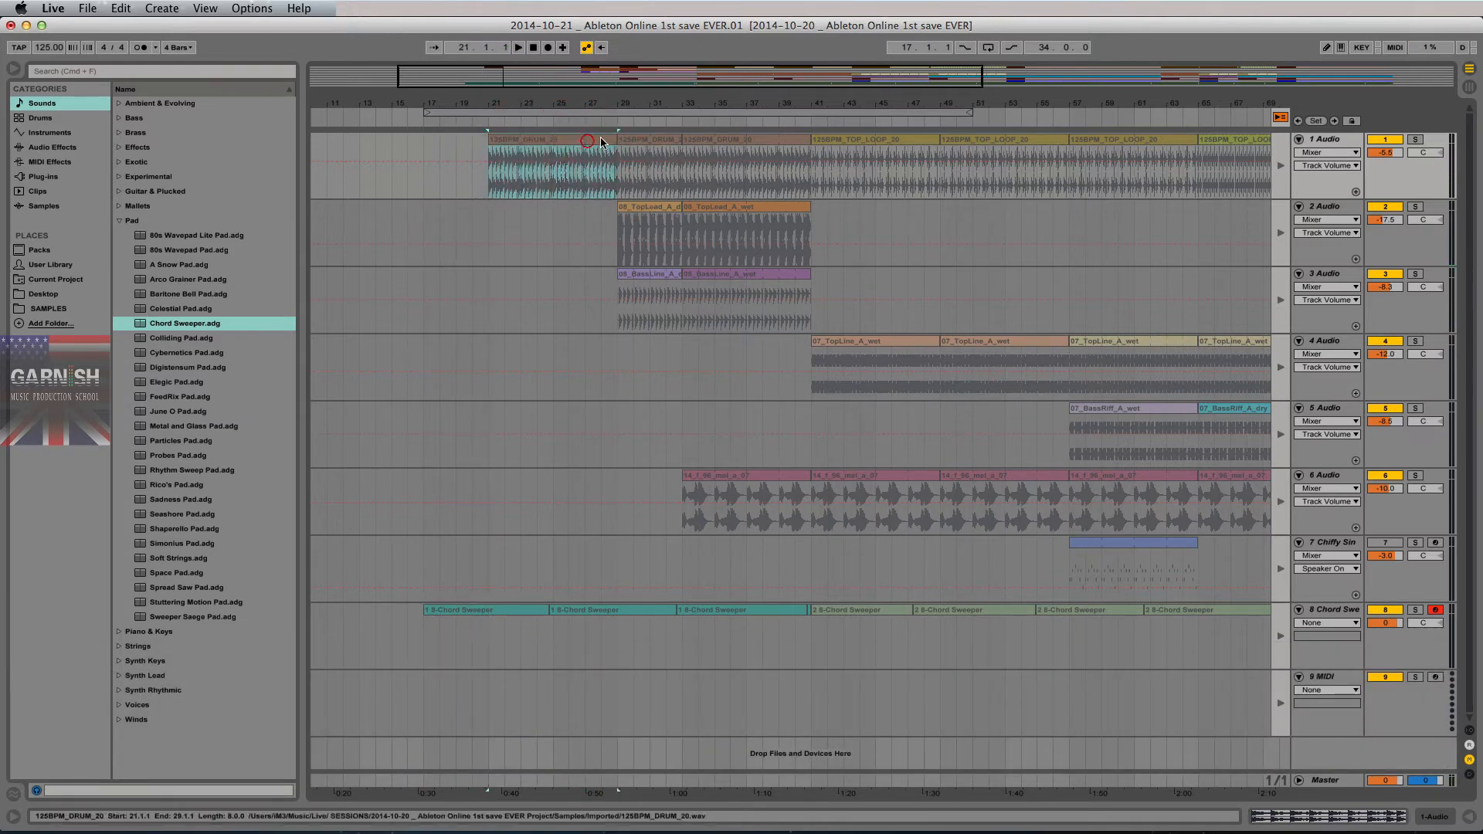
# Step: Return all tracks to arrangement playback, and play briefly from just before bar 29
pyautogui.press('F5')
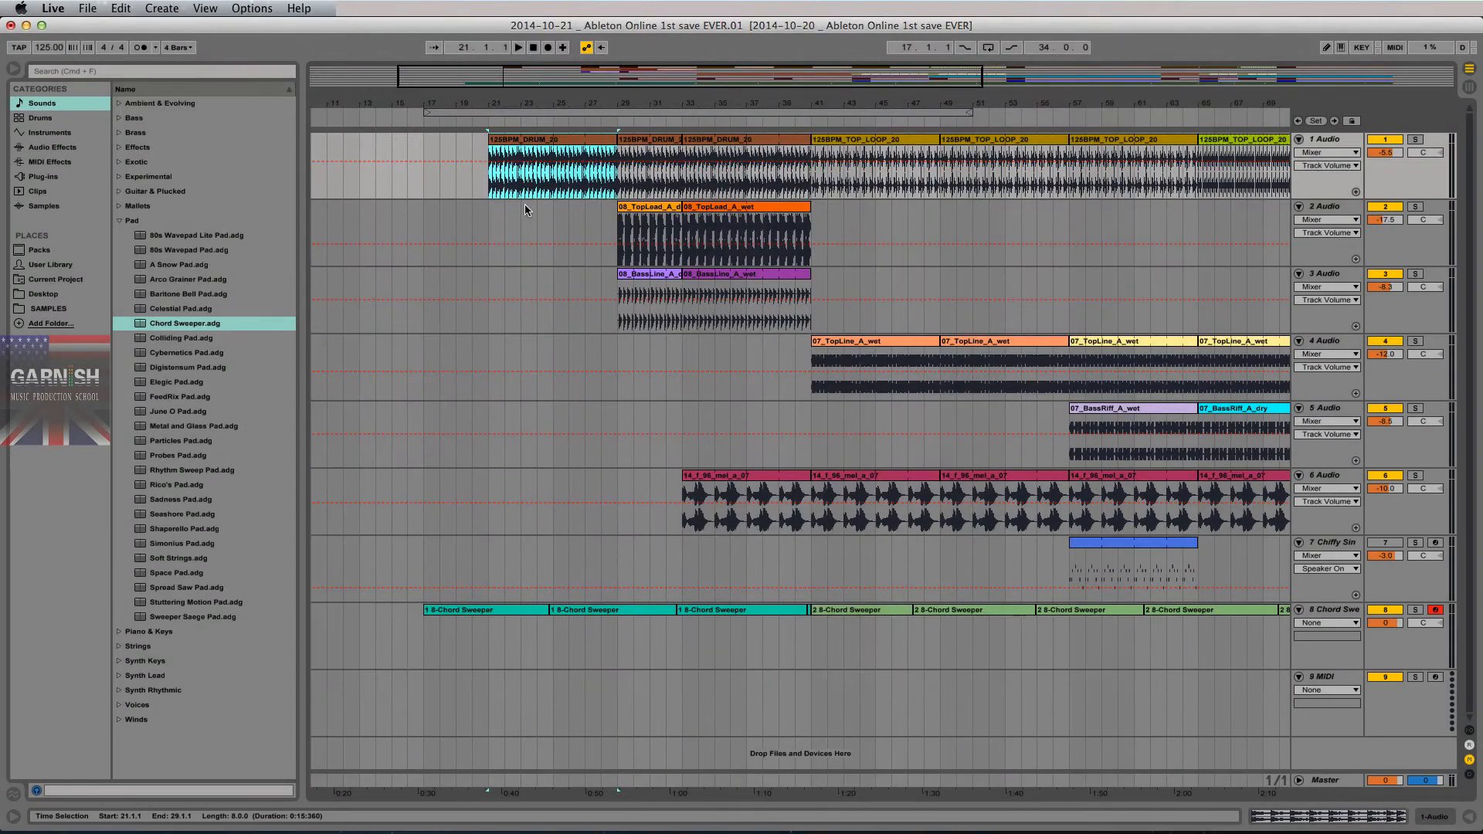
pyautogui.click(614, 215)
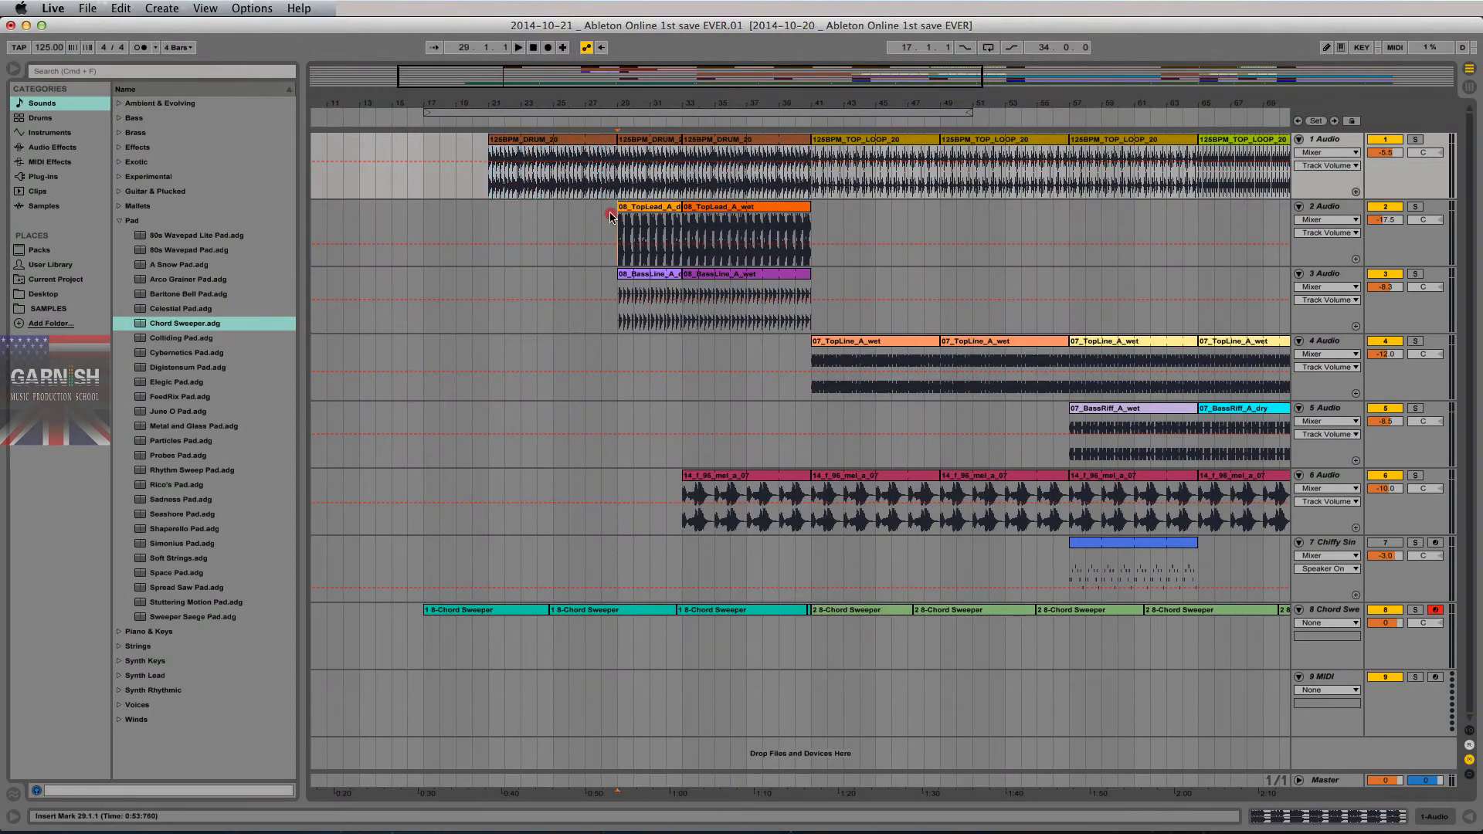
pyautogui.press('space')
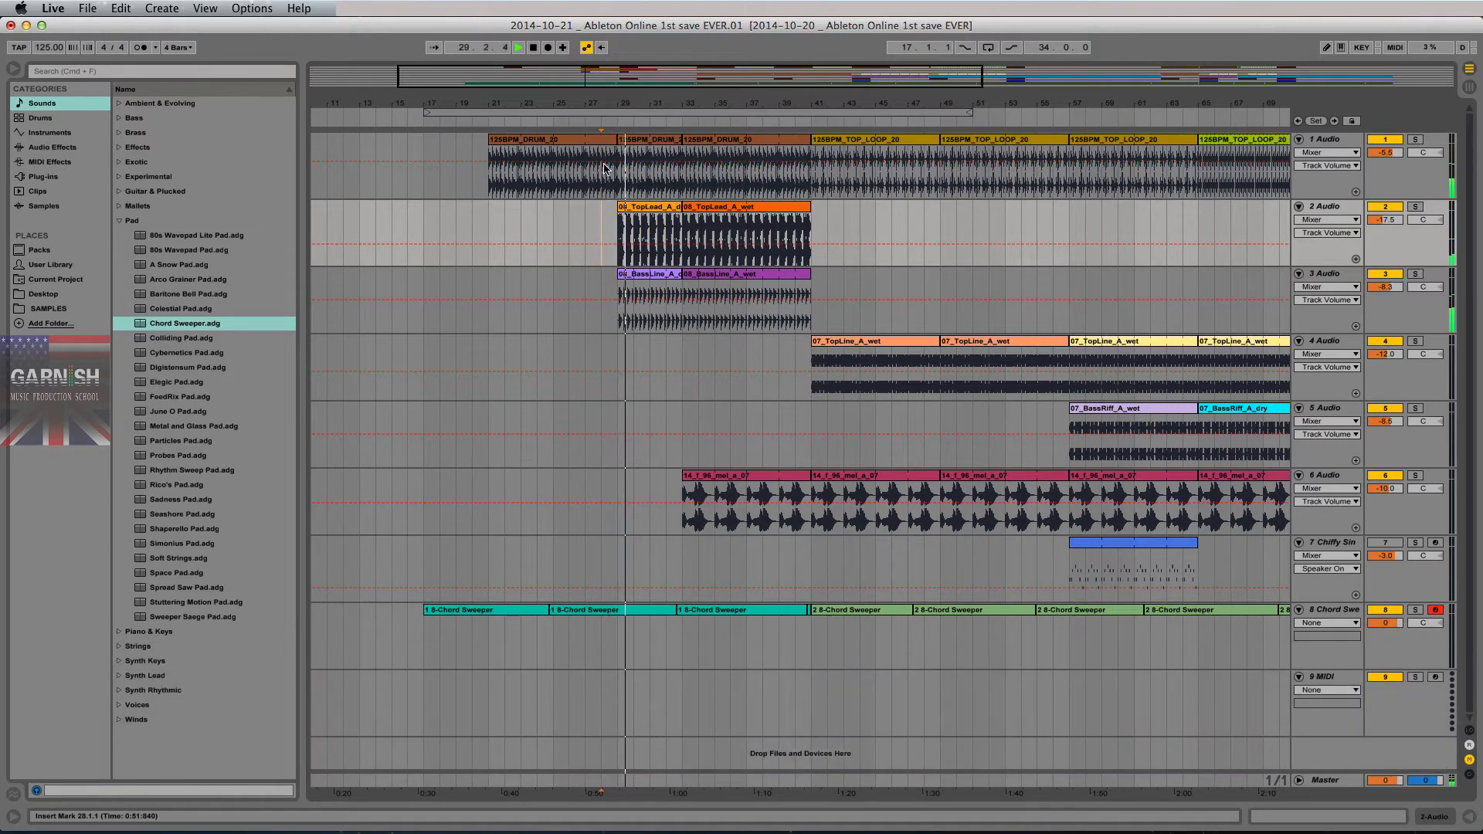
pyautogui.press('space')
# Step: Undo the drum clip moves and the deletion of bars 25 to 29 on tracks 1 to 3
pyautogui.moveTo(591, 144); pyautogui.dragTo(555, 143)
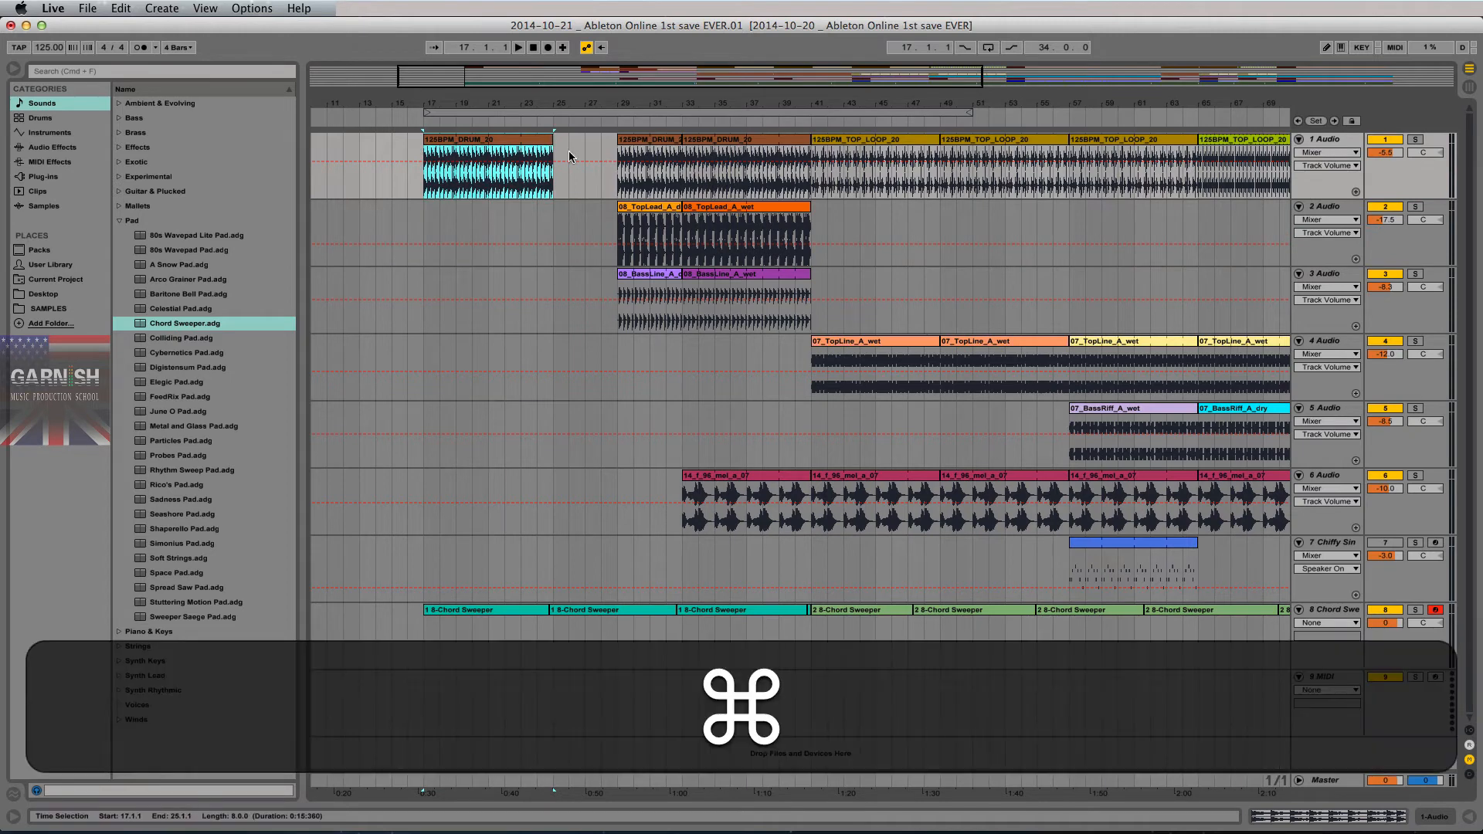
pyautogui.press('super+z')
pyautogui.press('super+z')
pyautogui.press('super+z')
pyautogui.press('super+z')
pyautogui.press('super+z')
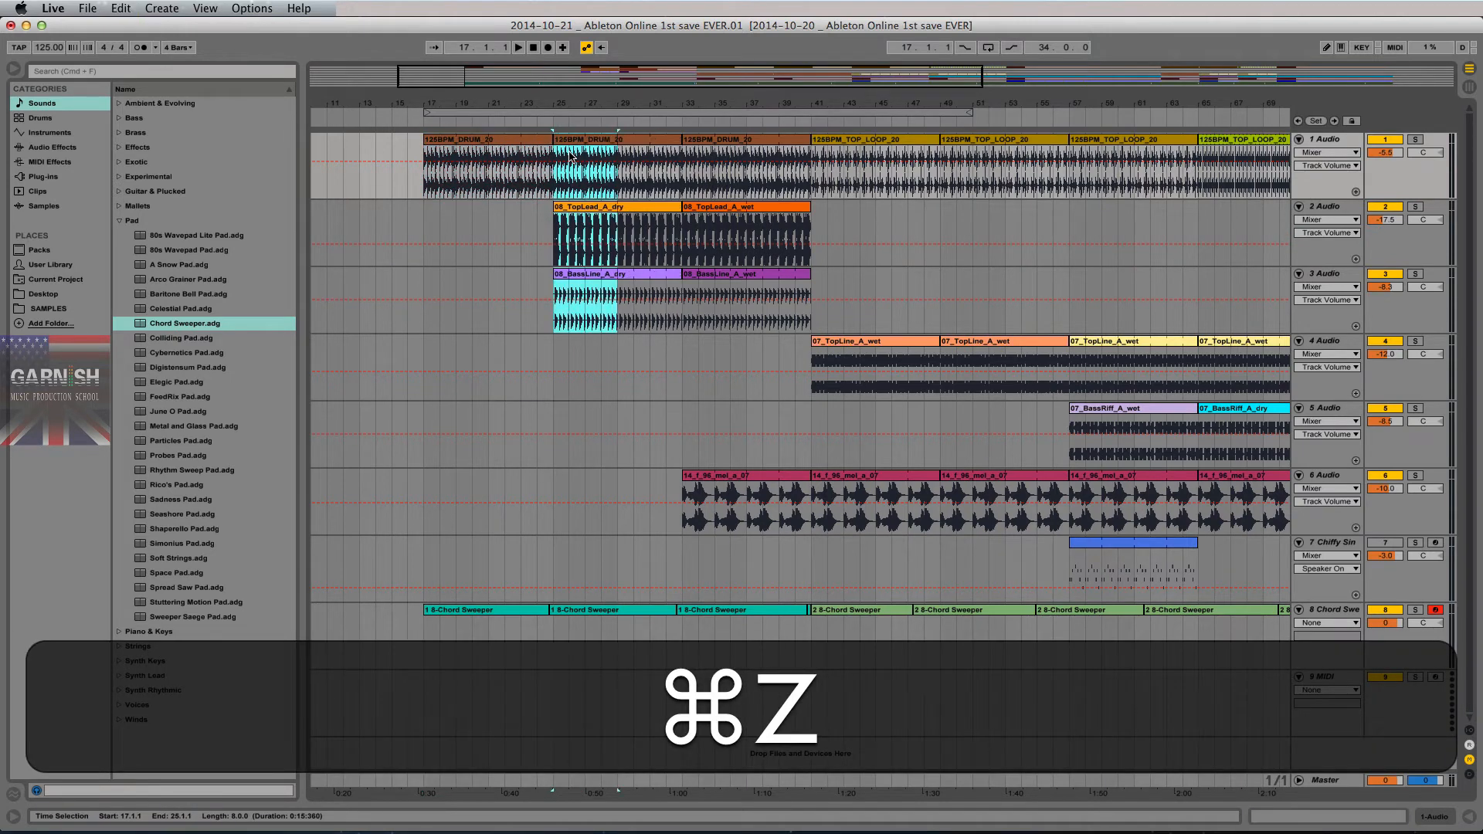
# Step: Compare the Session View clips with the whole recorded arrangement, placing the insert marker on track 2 at bars 17 and 41
pyautogui.click(424, 208)
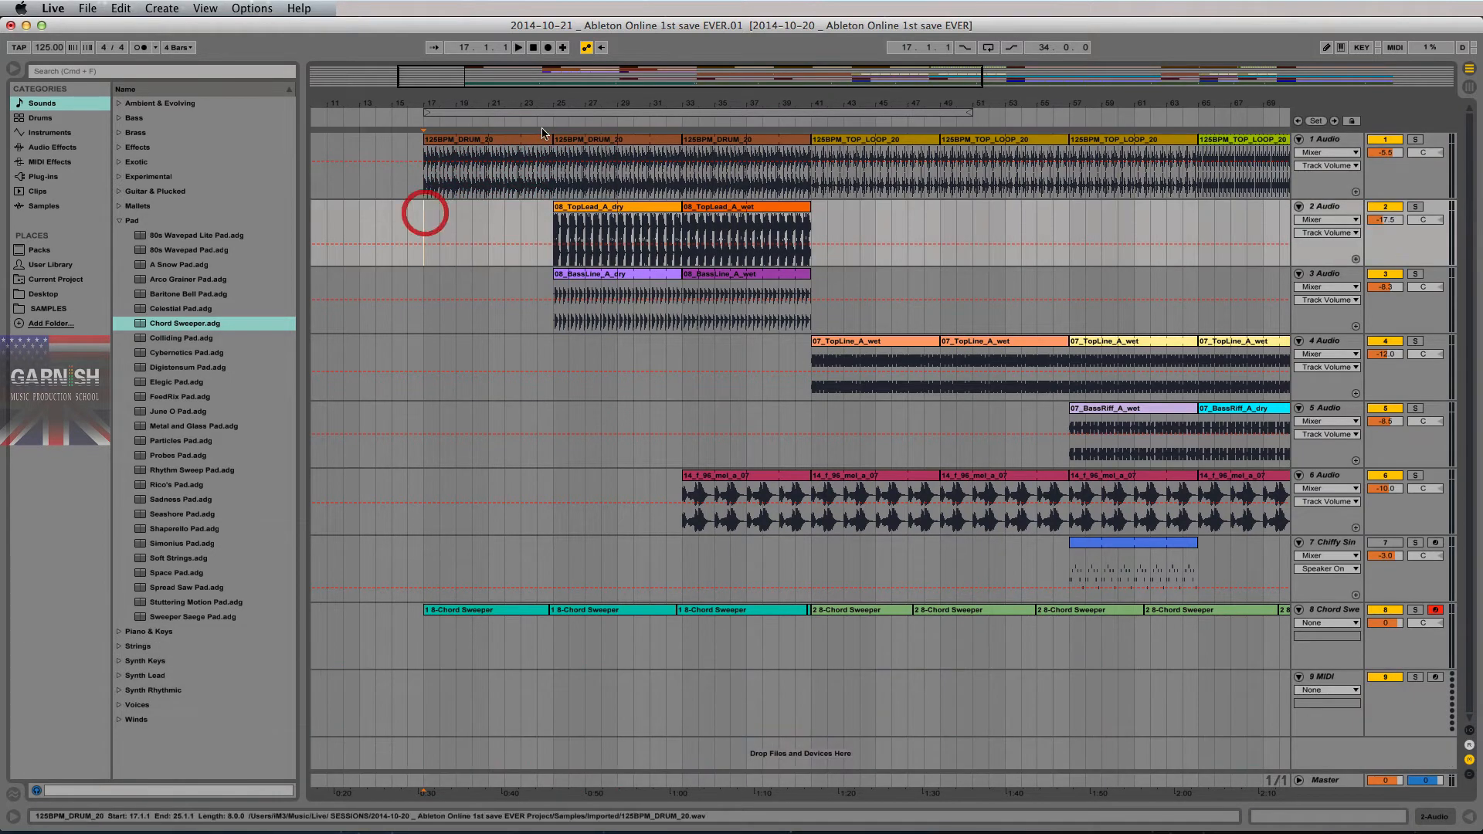
pyautogui.press('-')
pyautogui.press('Tab')
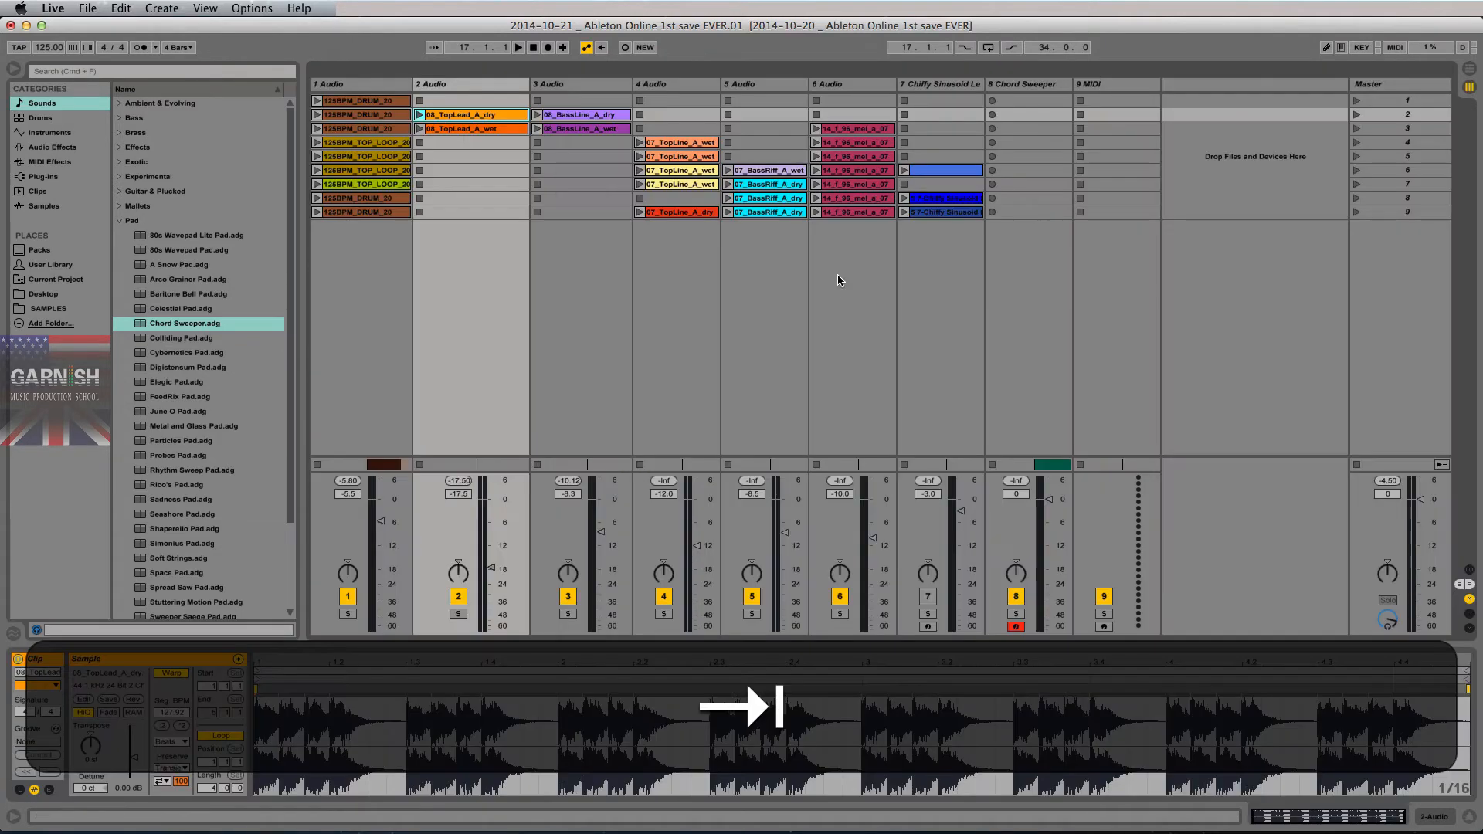
pyautogui.press('F5')
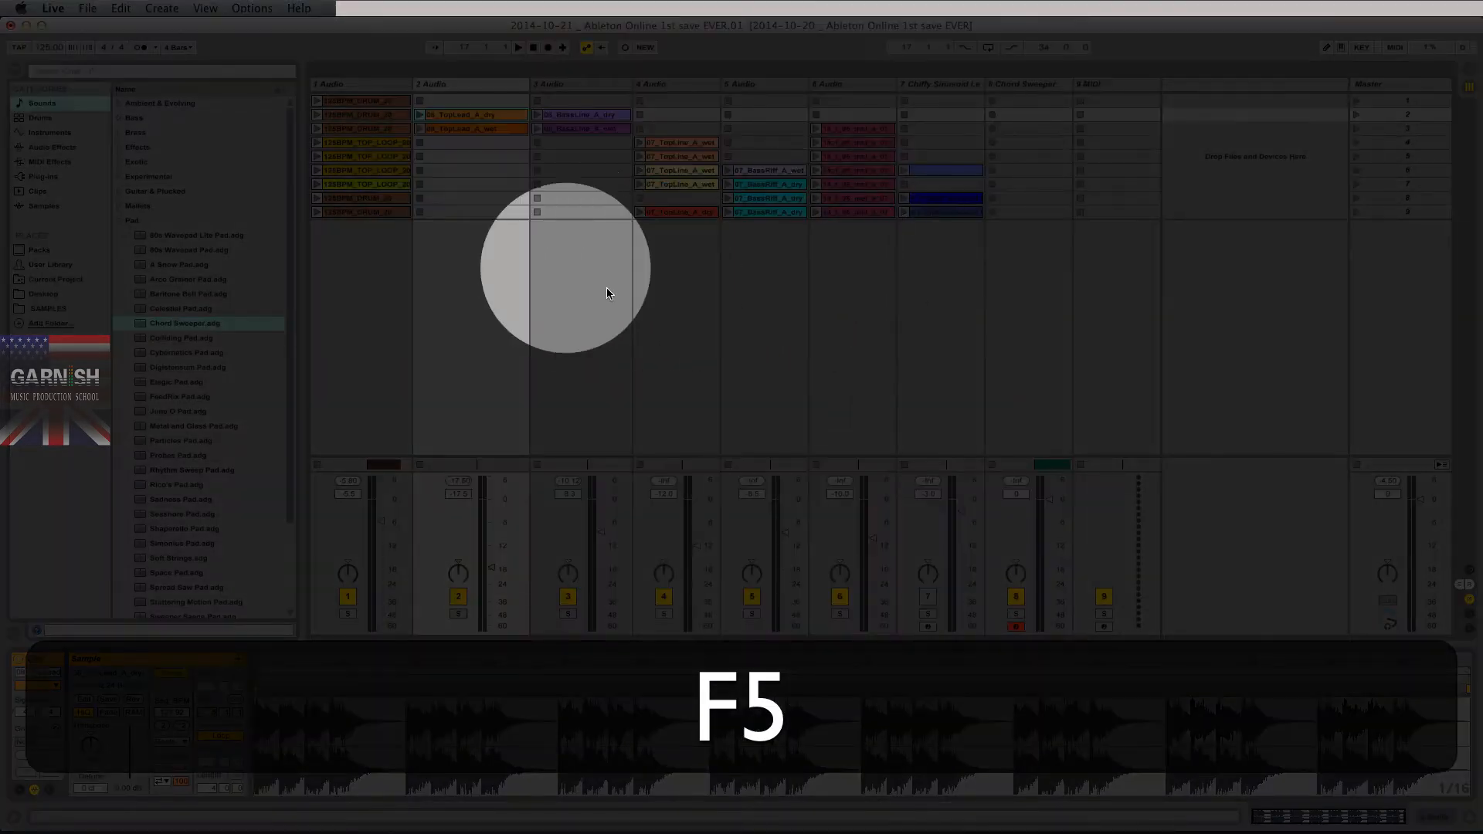
pyautogui.press('Tab')
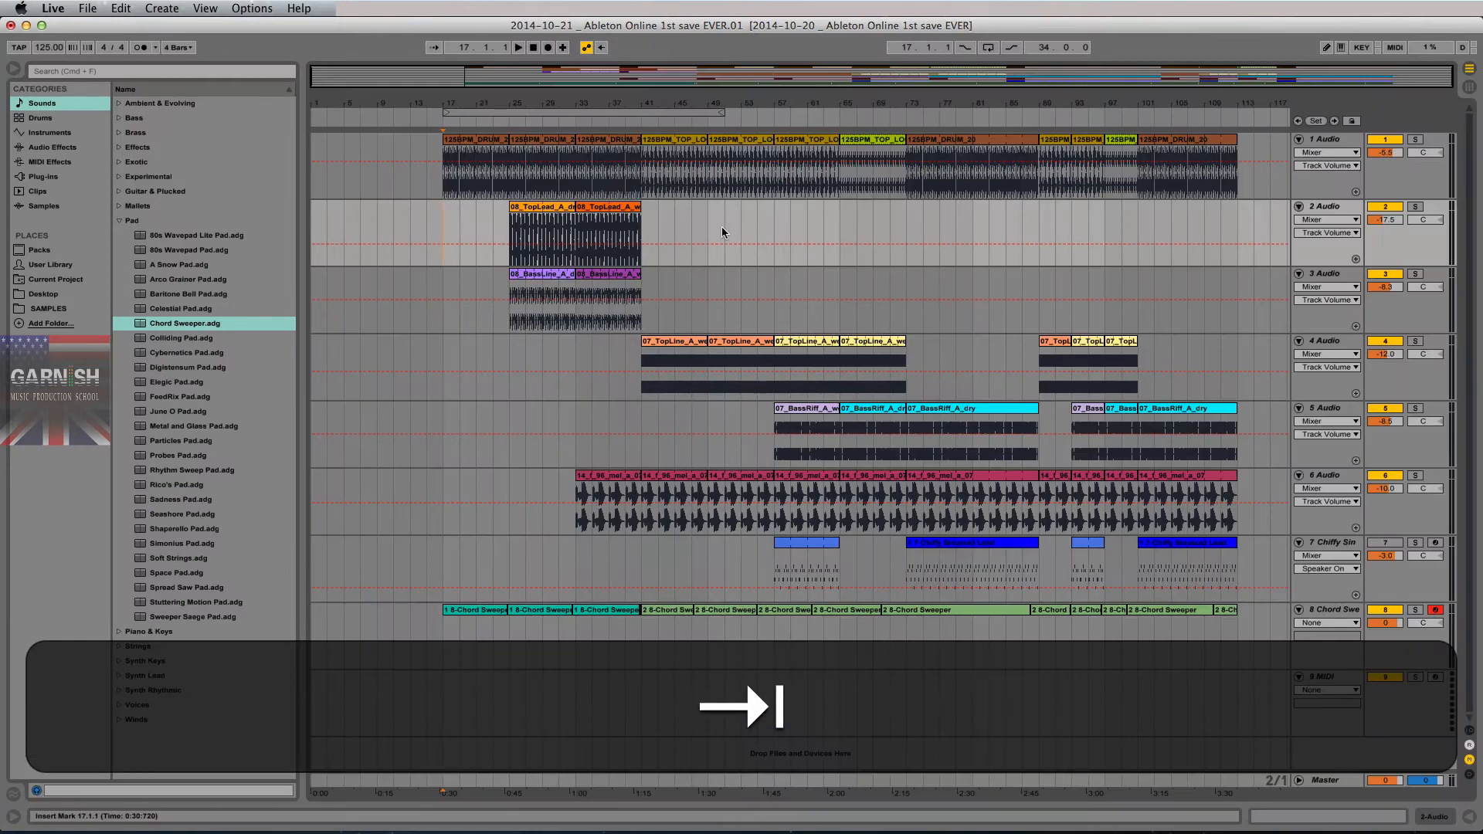
pyautogui.press('F5')
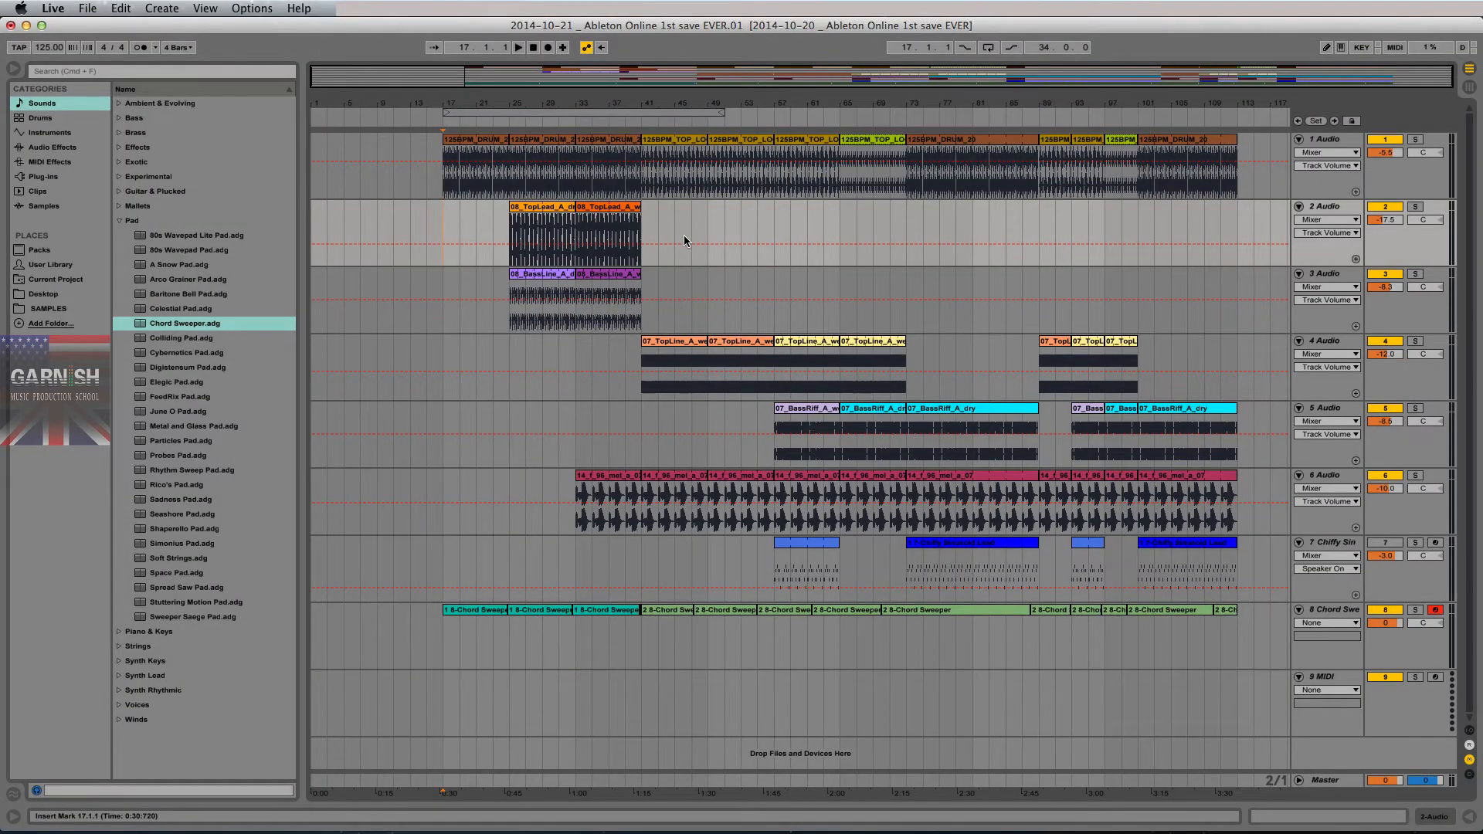
pyautogui.click(648, 228)
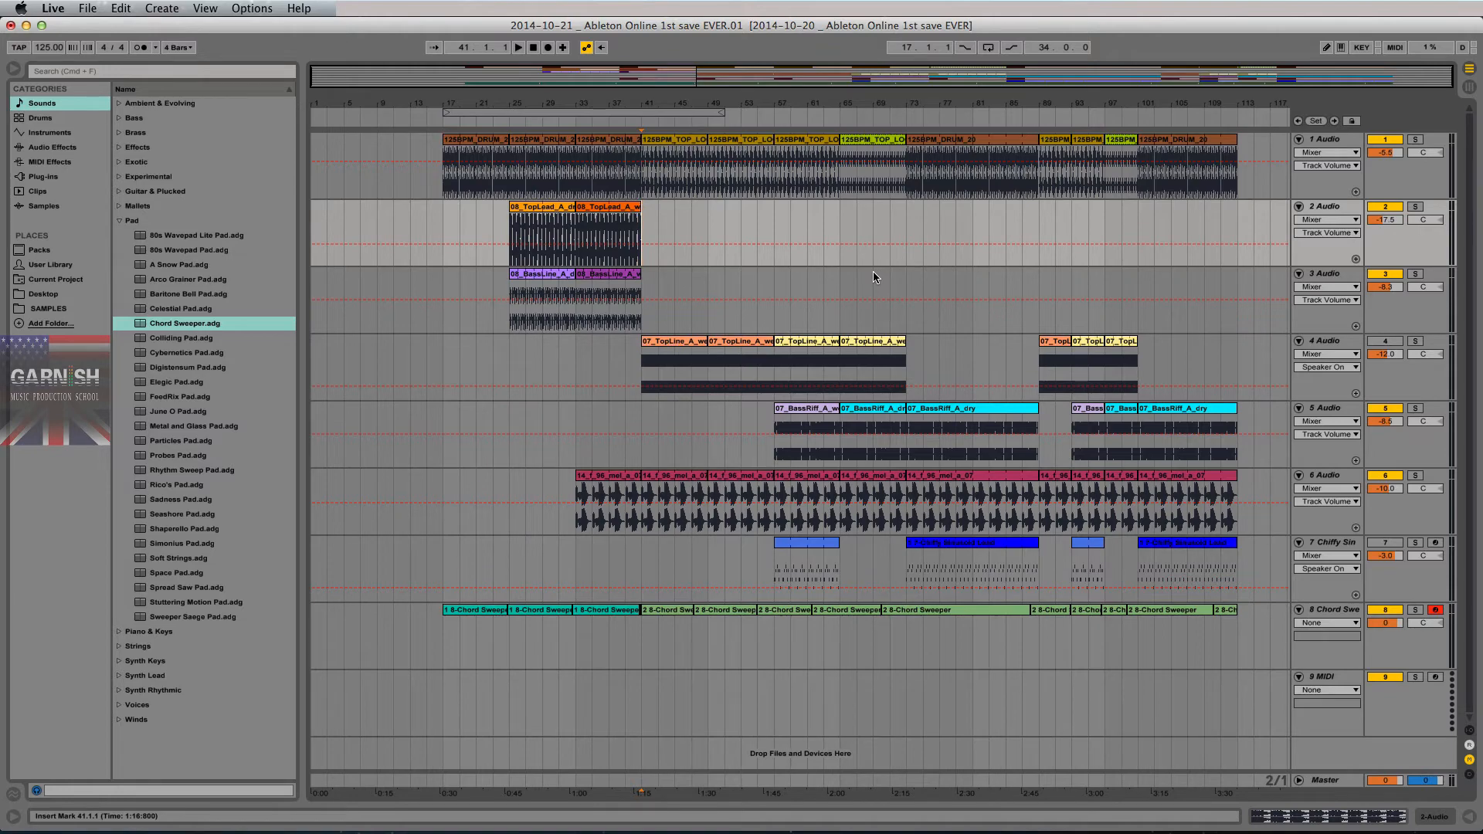
pyautogui.press('Tab')
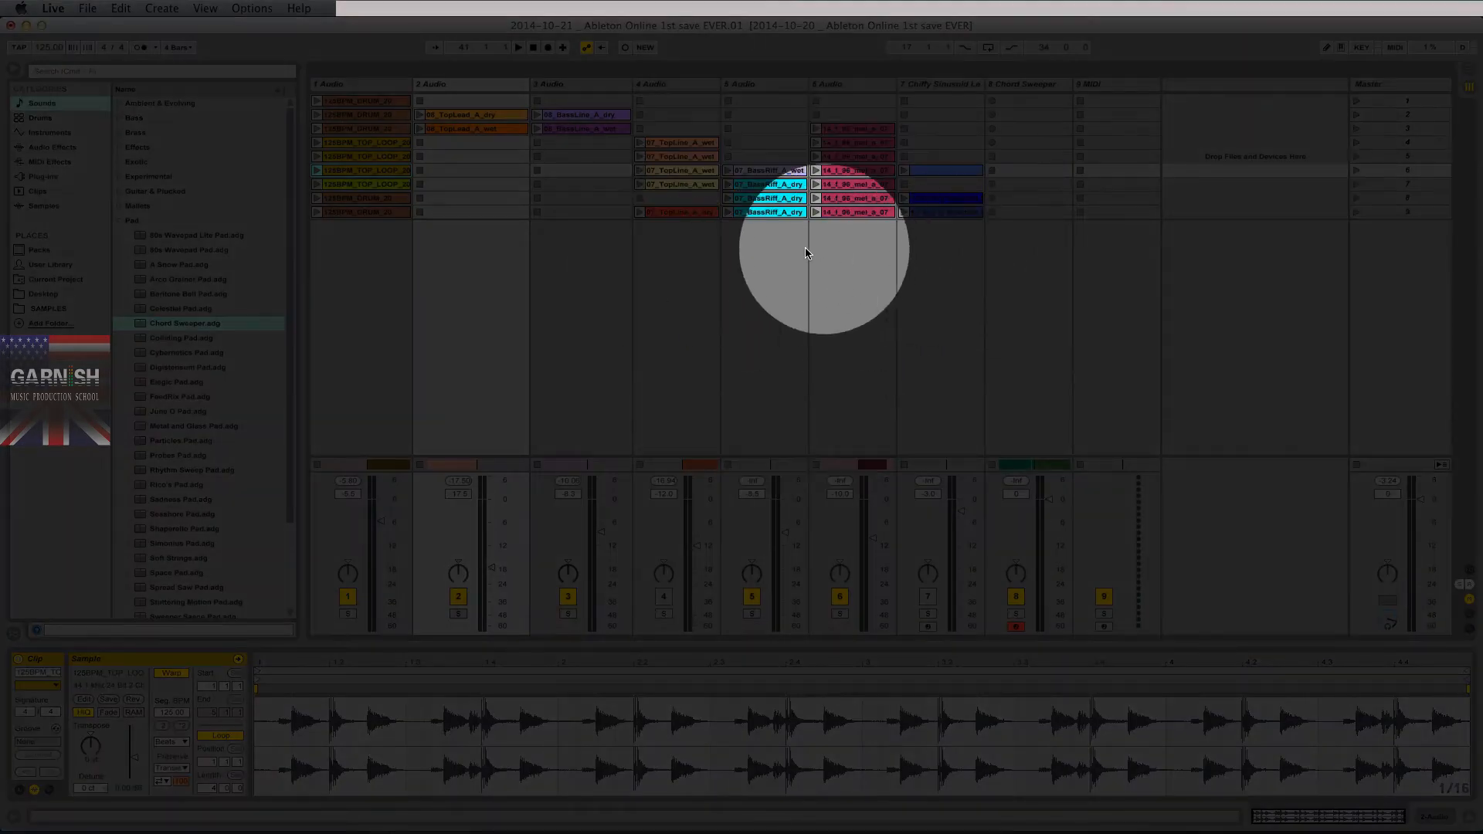
pyautogui.press('Tab')
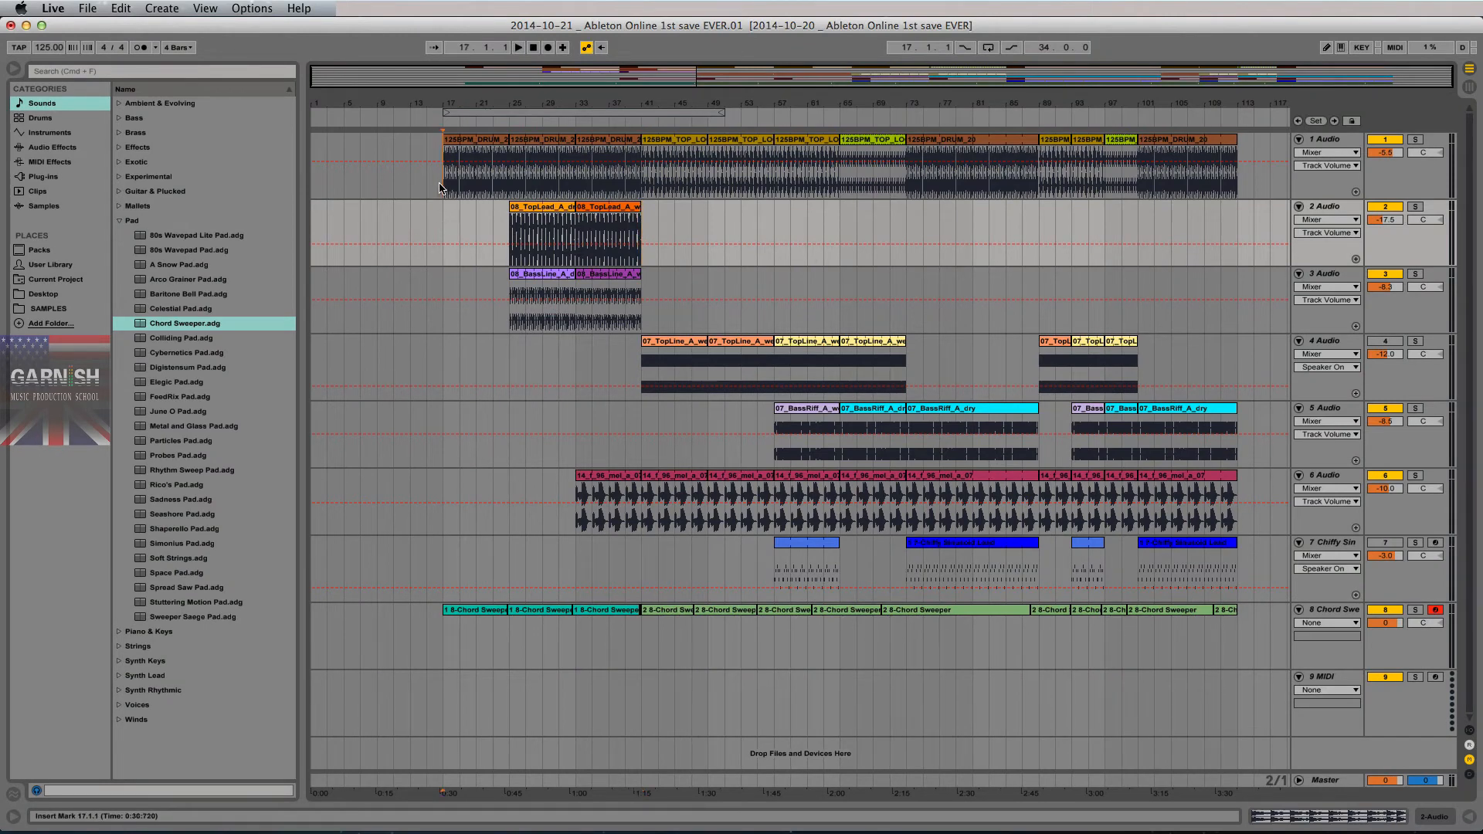
# Step: Select bars 17 to 41 on tracks 1 to 3 in the arrangement, and compare them with the Session View clips
pyautogui.moveTo(443, 222); pyautogui.dragTo(645, 313)
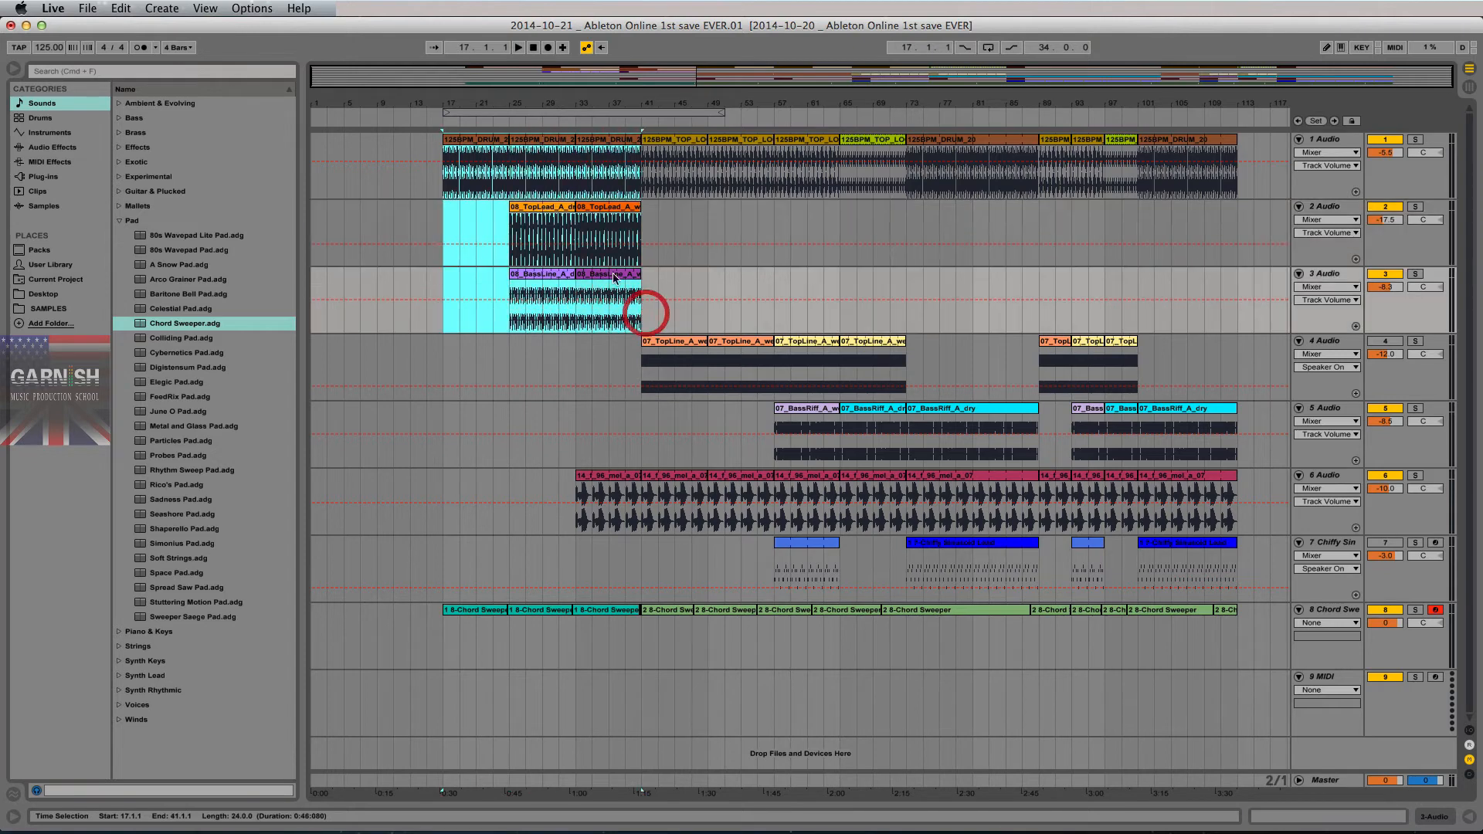
pyautogui.click(437, 168)
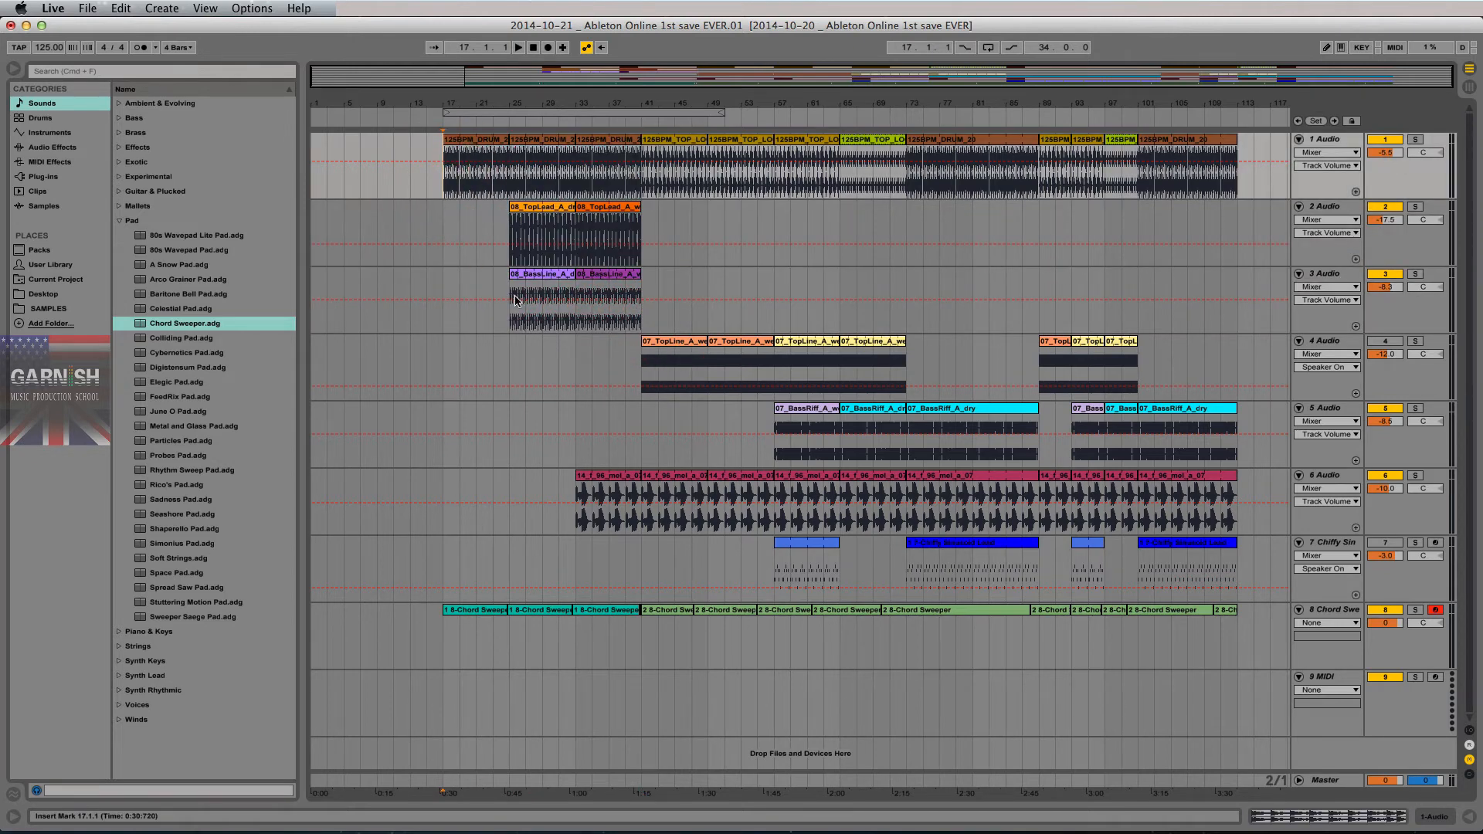
pyautogui.moveTo(444, 172); pyautogui.dragTo(642, 282)
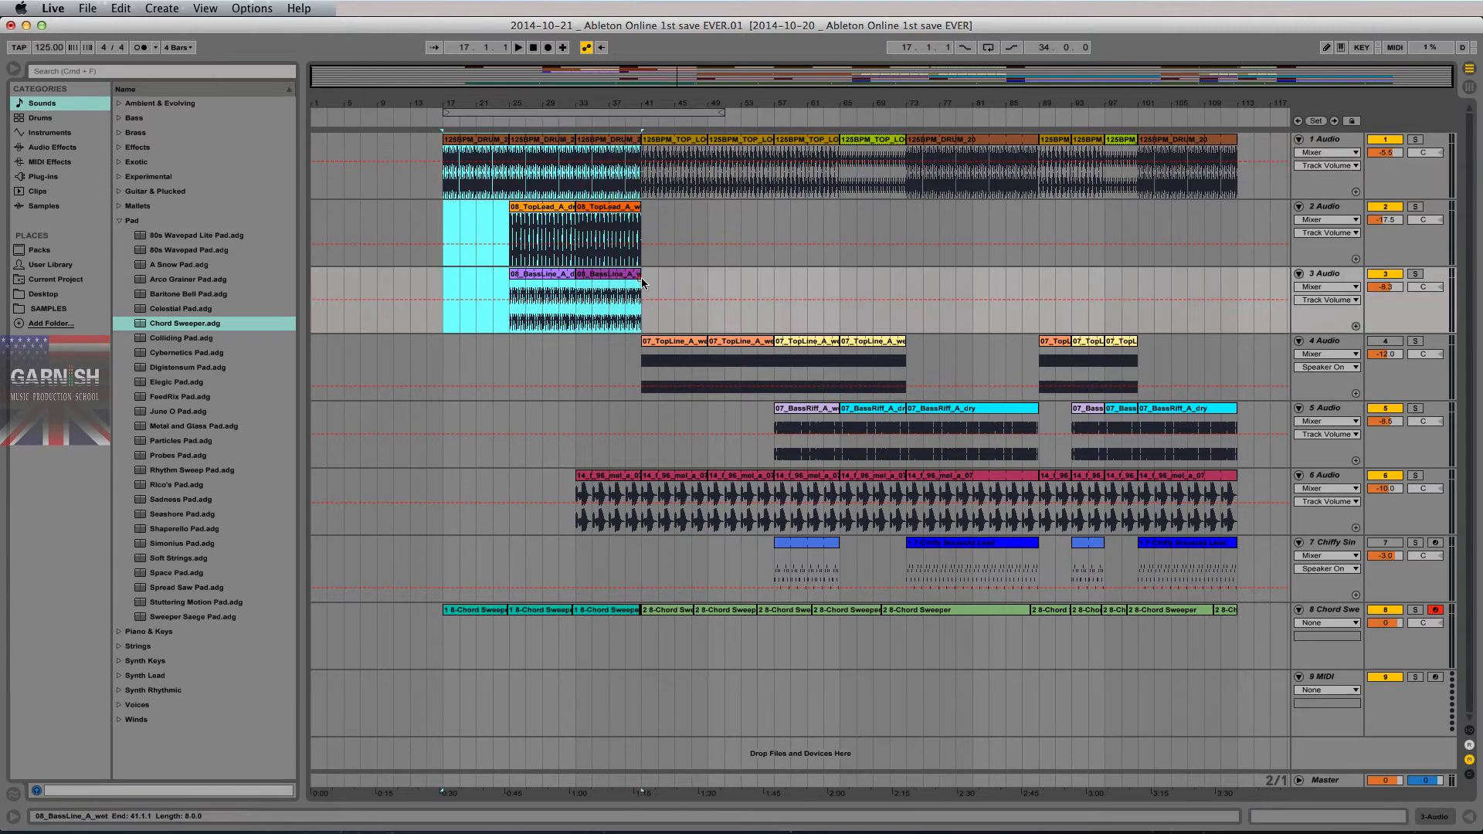
pyautogui.press('Tab')
pyautogui.press('Tab')
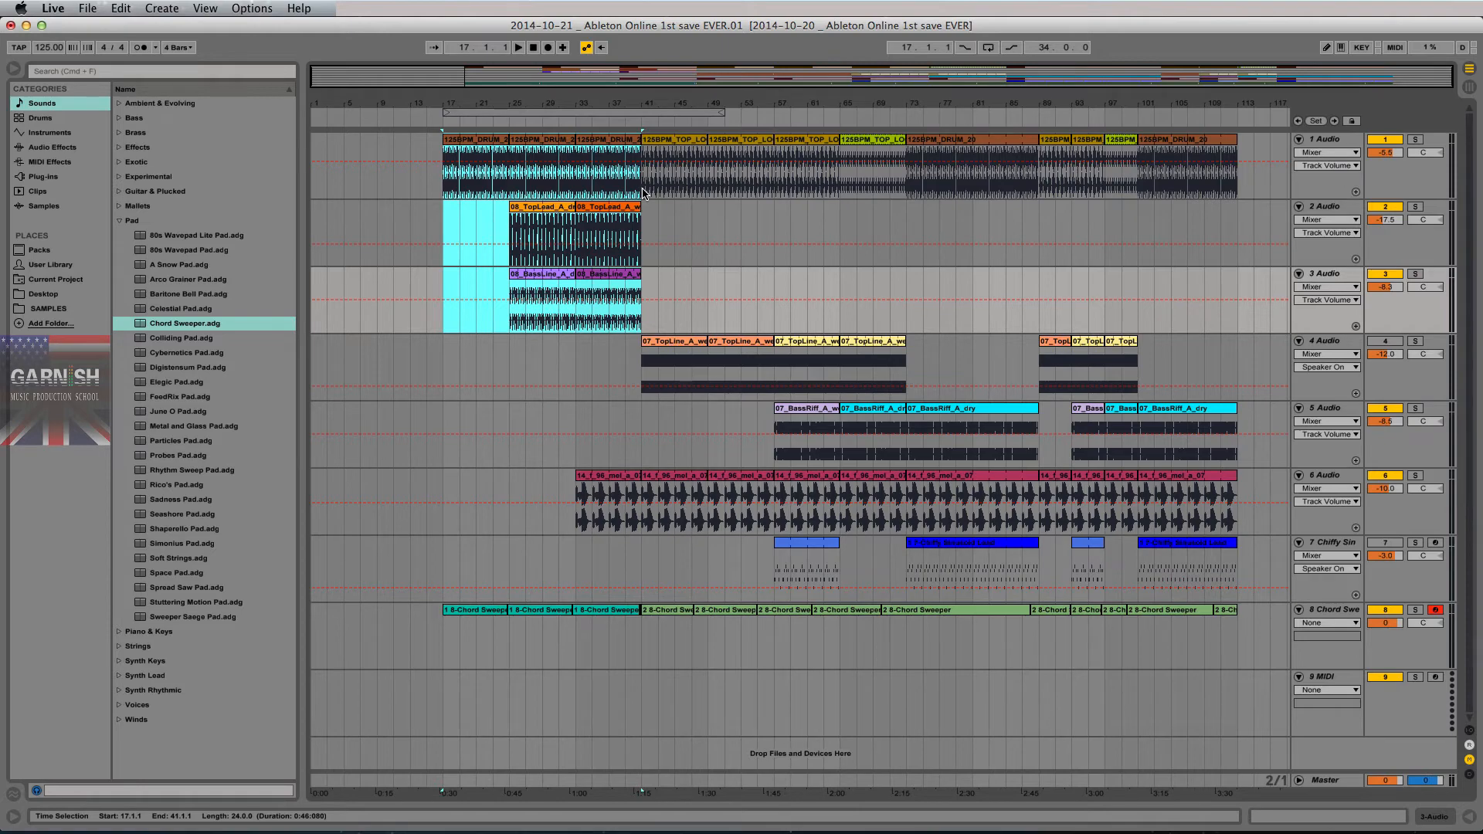
pyautogui.press('Tab')
pyautogui.press('Tab')
pyautogui.press('Tab')
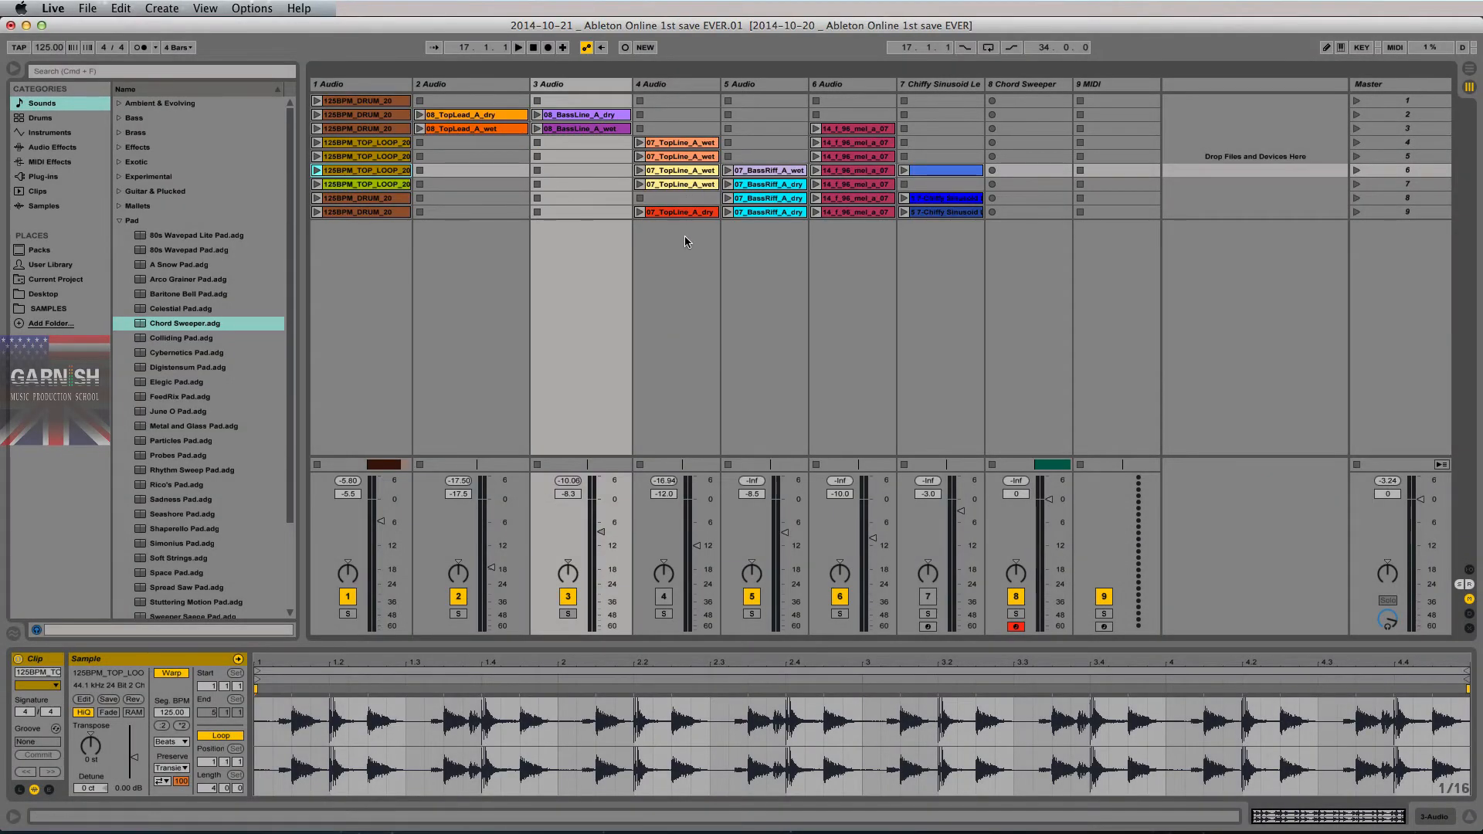
# Step: Bring the scene 6 clip 07_TopLine_A_wet from Session View into the arrangement, and place it at bar 77 on track 4
pyautogui.click(676, 173)
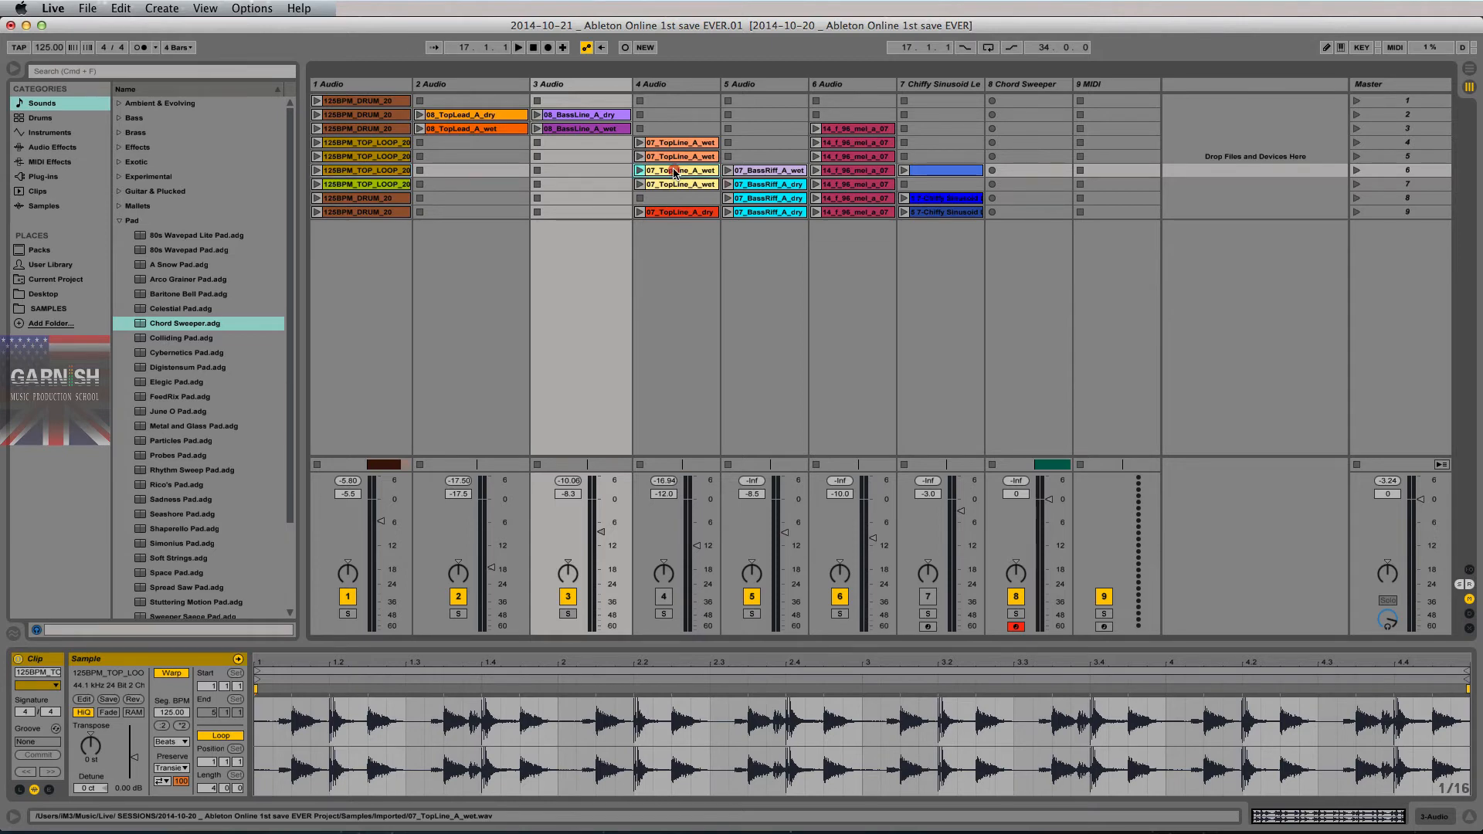
pyautogui.press('Tab')
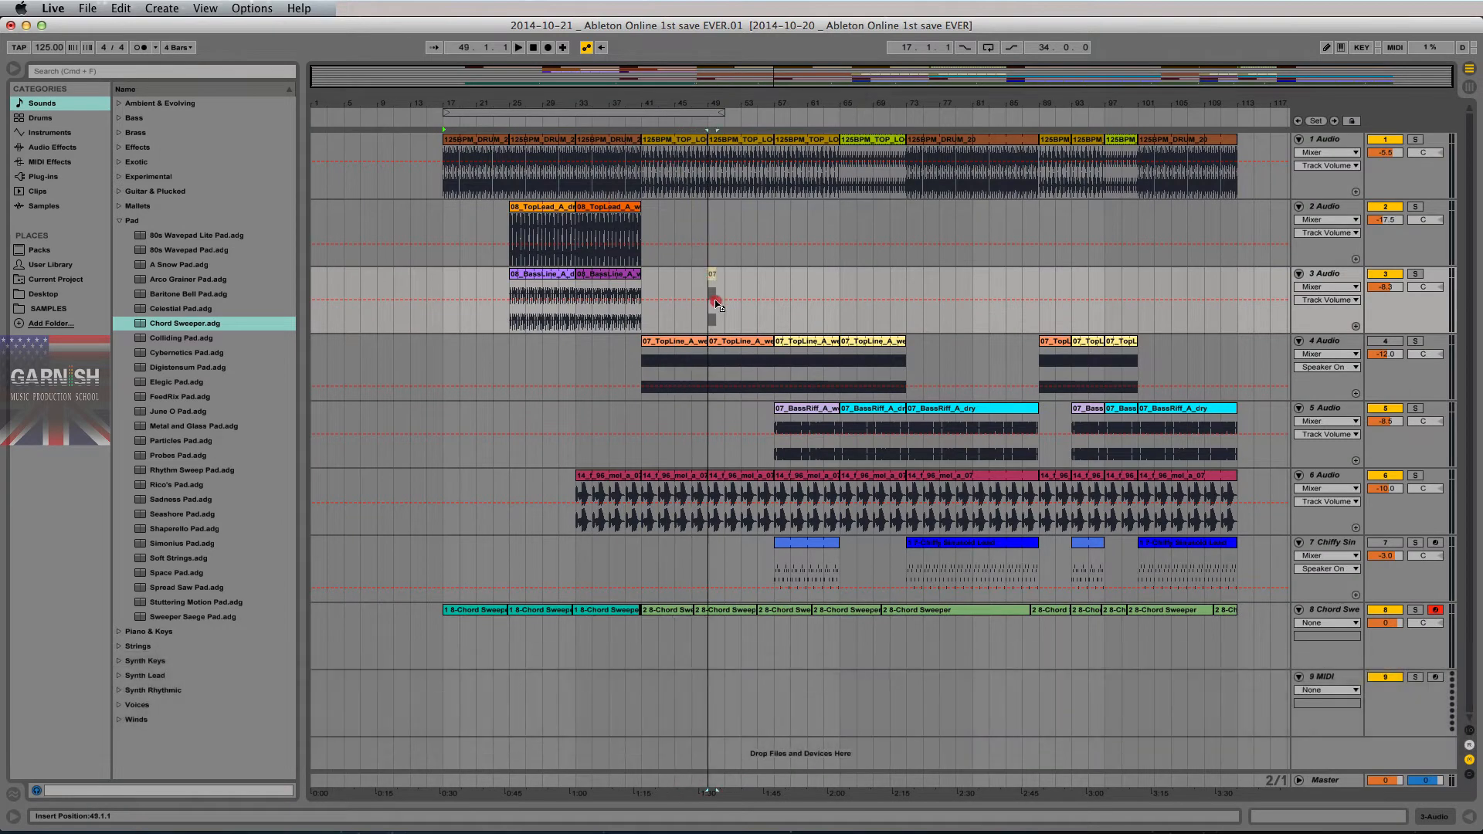
pyautogui.click(825, 305)
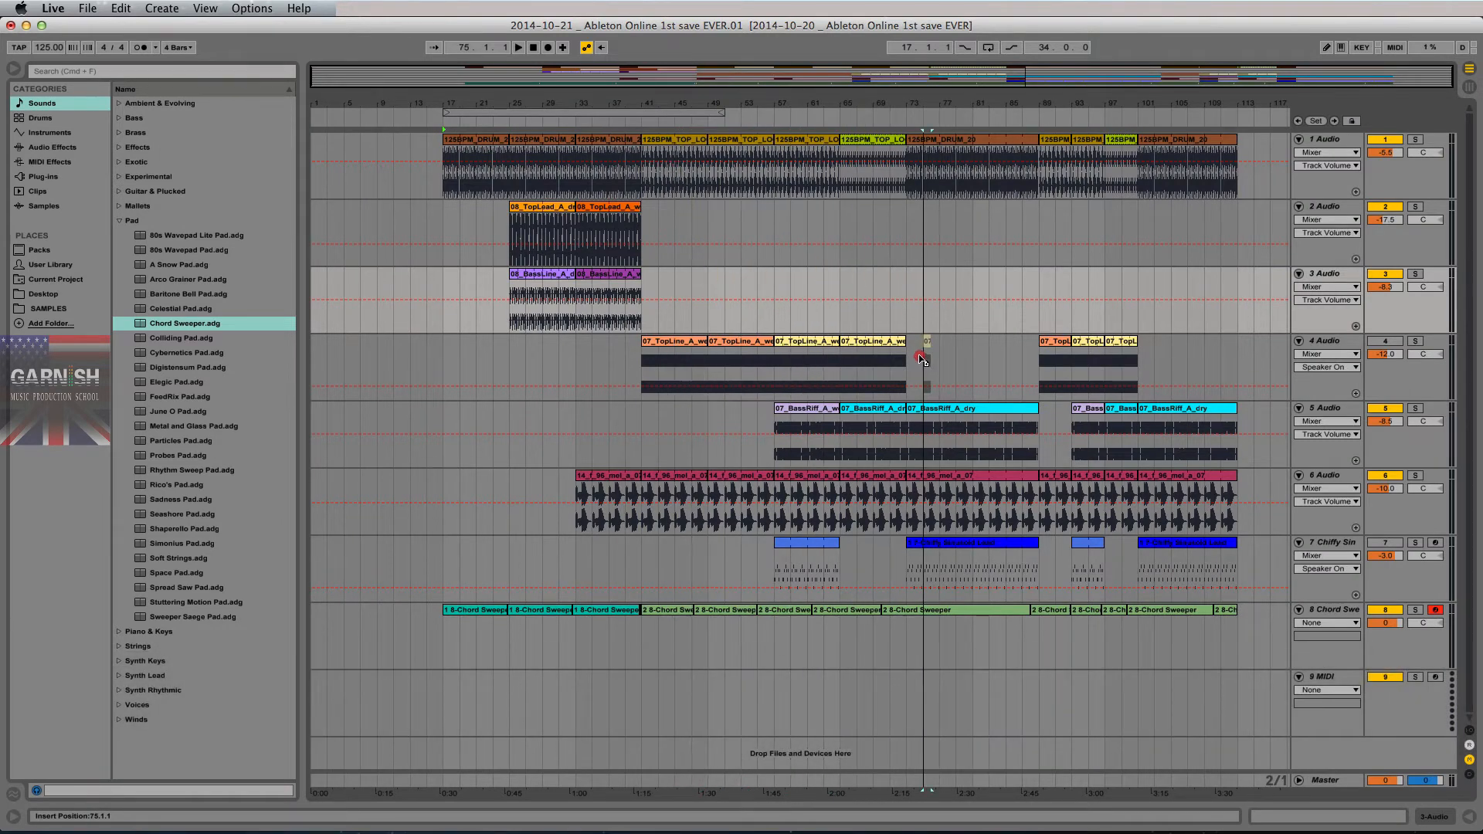
pyautogui.click(956, 370)
pyautogui.moveTo(956, 369); pyautogui.dragTo(977, 276)
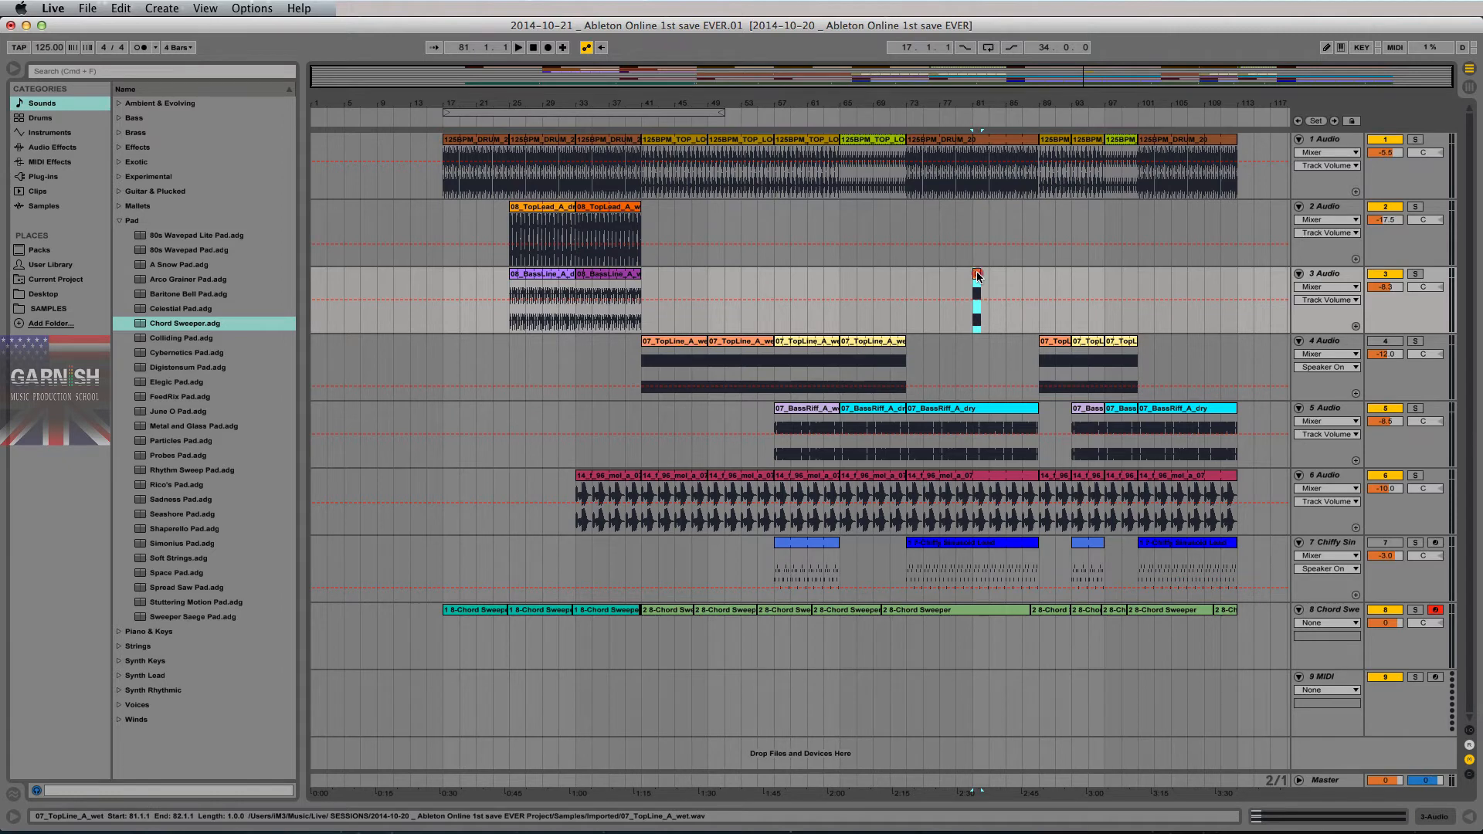
pyautogui.moveTo(977, 276); pyautogui.dragTo(949, 345)
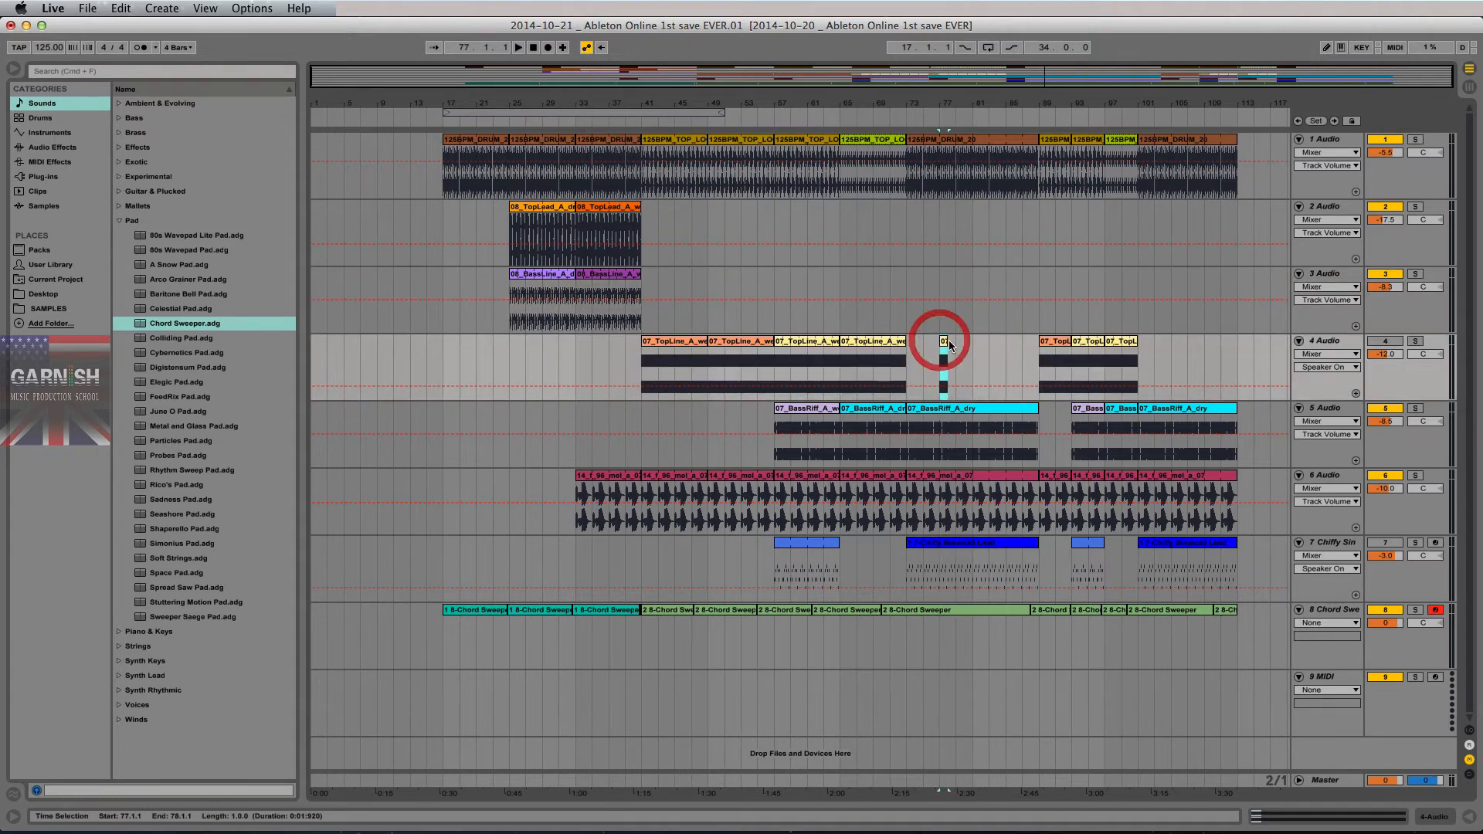
# Step: Duplicate the one-bar 07_TopLine_A_wet clip four times in a row on track 4
pyautogui.press('super+d')
pyautogui.press('super+d')
pyautogui.press('super+d')
pyautogui.press('super+d')
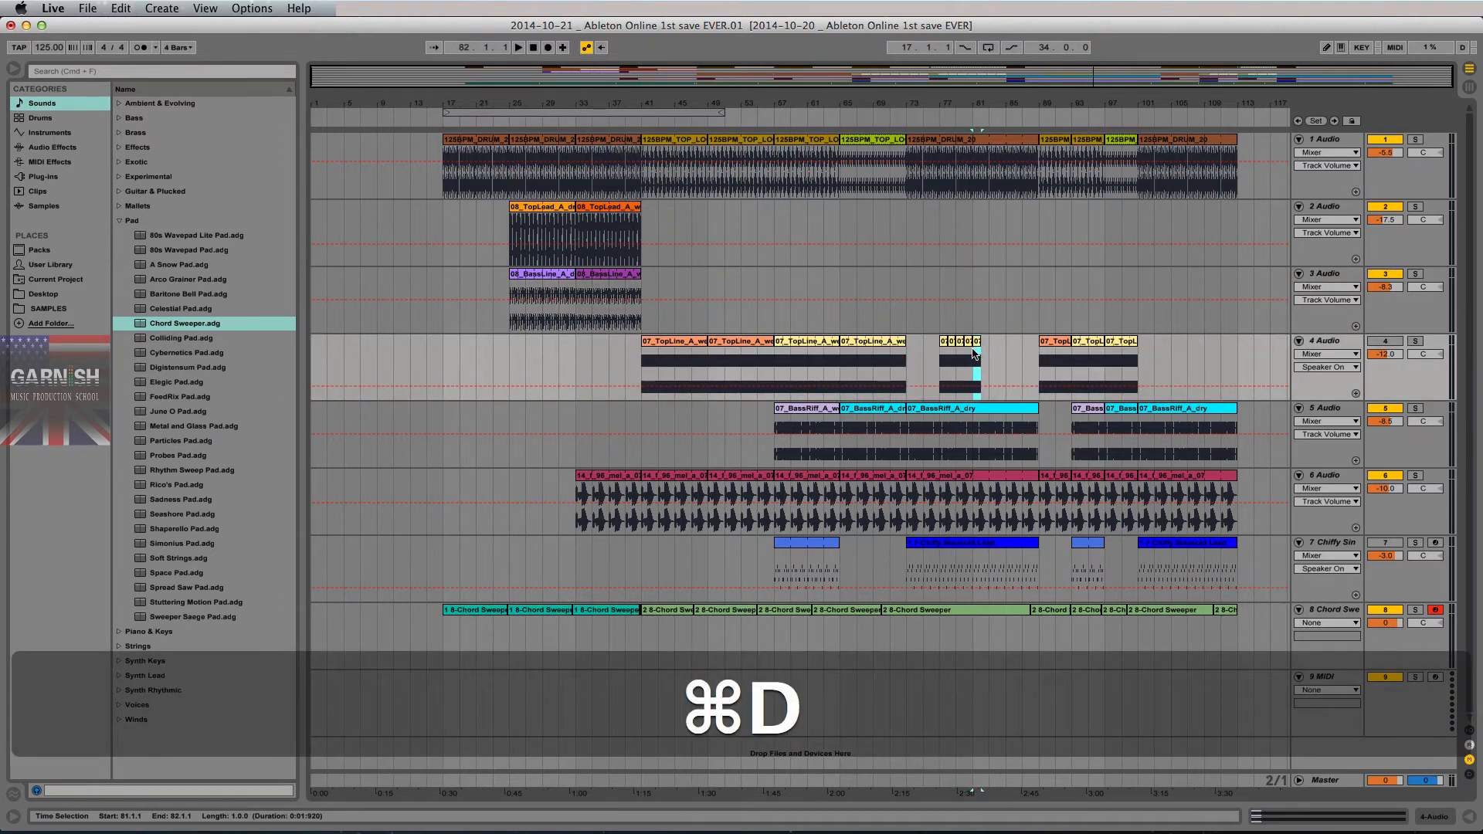
# Step: Move one top line copy to bar 31 on track 4 and delete it, and clear the remaining copies from bar 77 on
pyautogui.moveTo(944, 352); pyautogui.dragTo(567, 360)
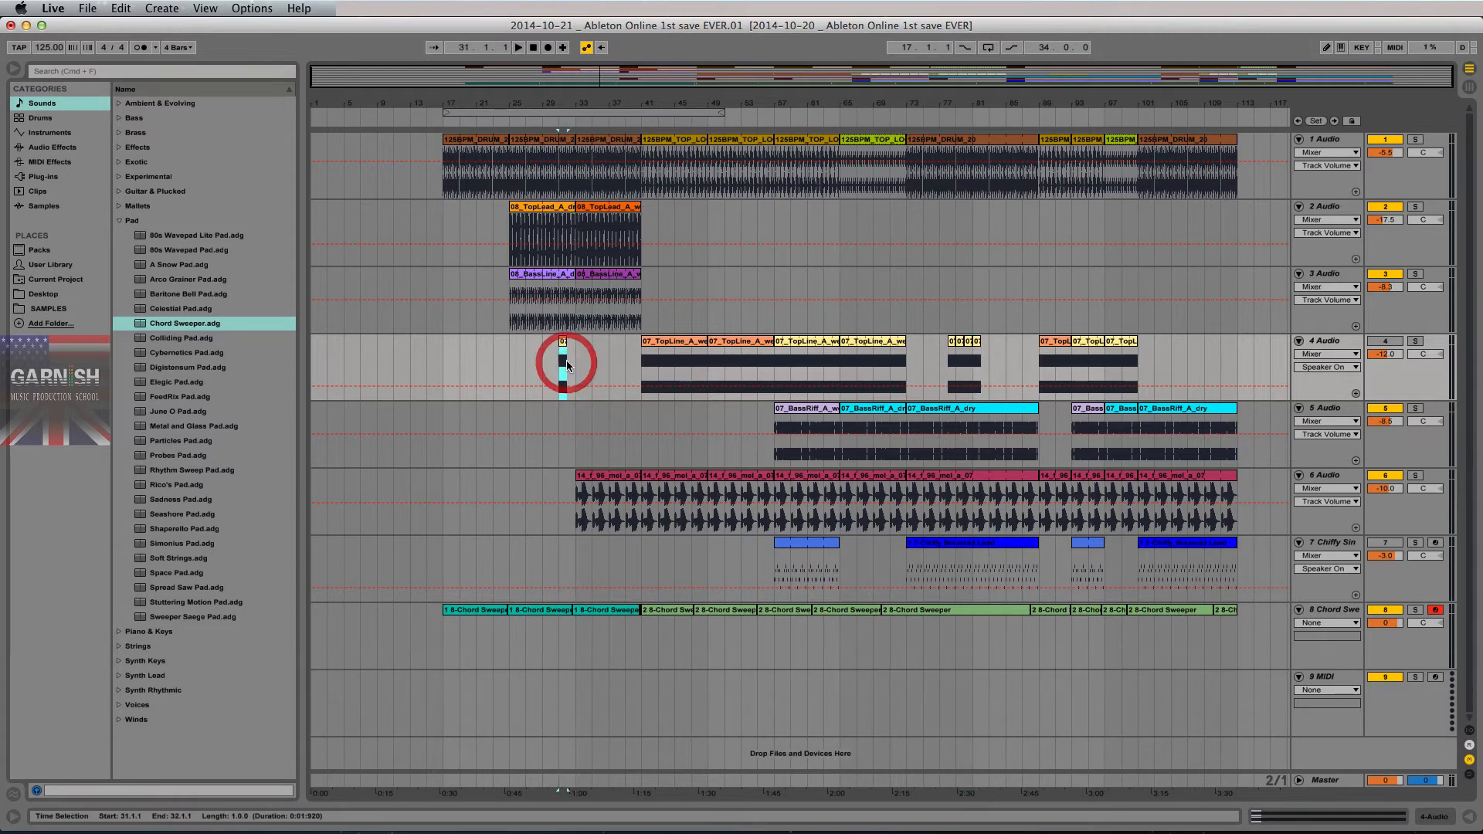
pyautogui.press('BackSpace')
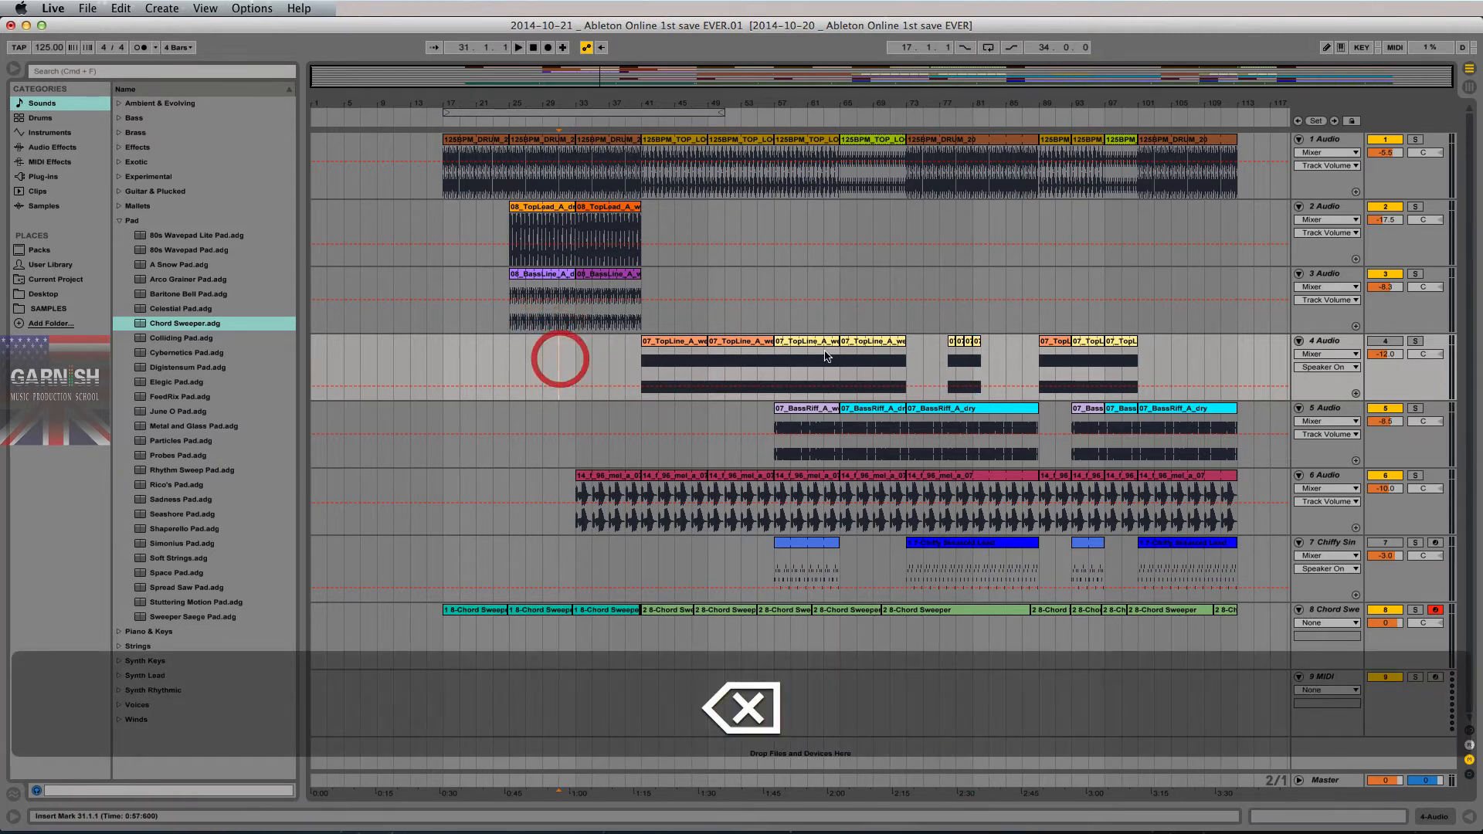
pyautogui.moveTo(1022, 363); pyautogui.dragTo(943, 363)
pyautogui.press('BackSpace')
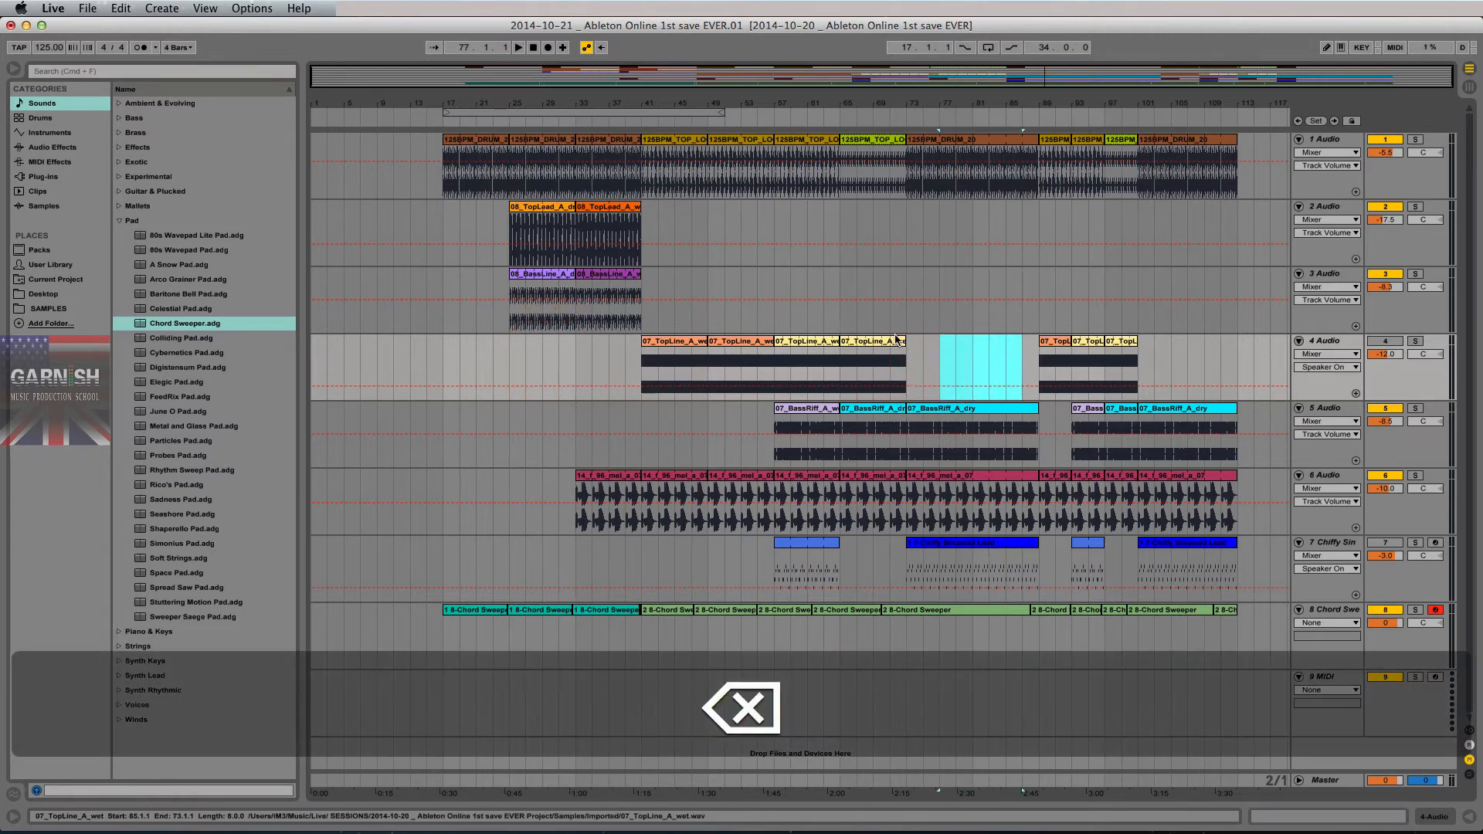
# Step: Place the insert marker at bar 25 on track 4 and switch to Session View
pyautogui.click(924, 361)
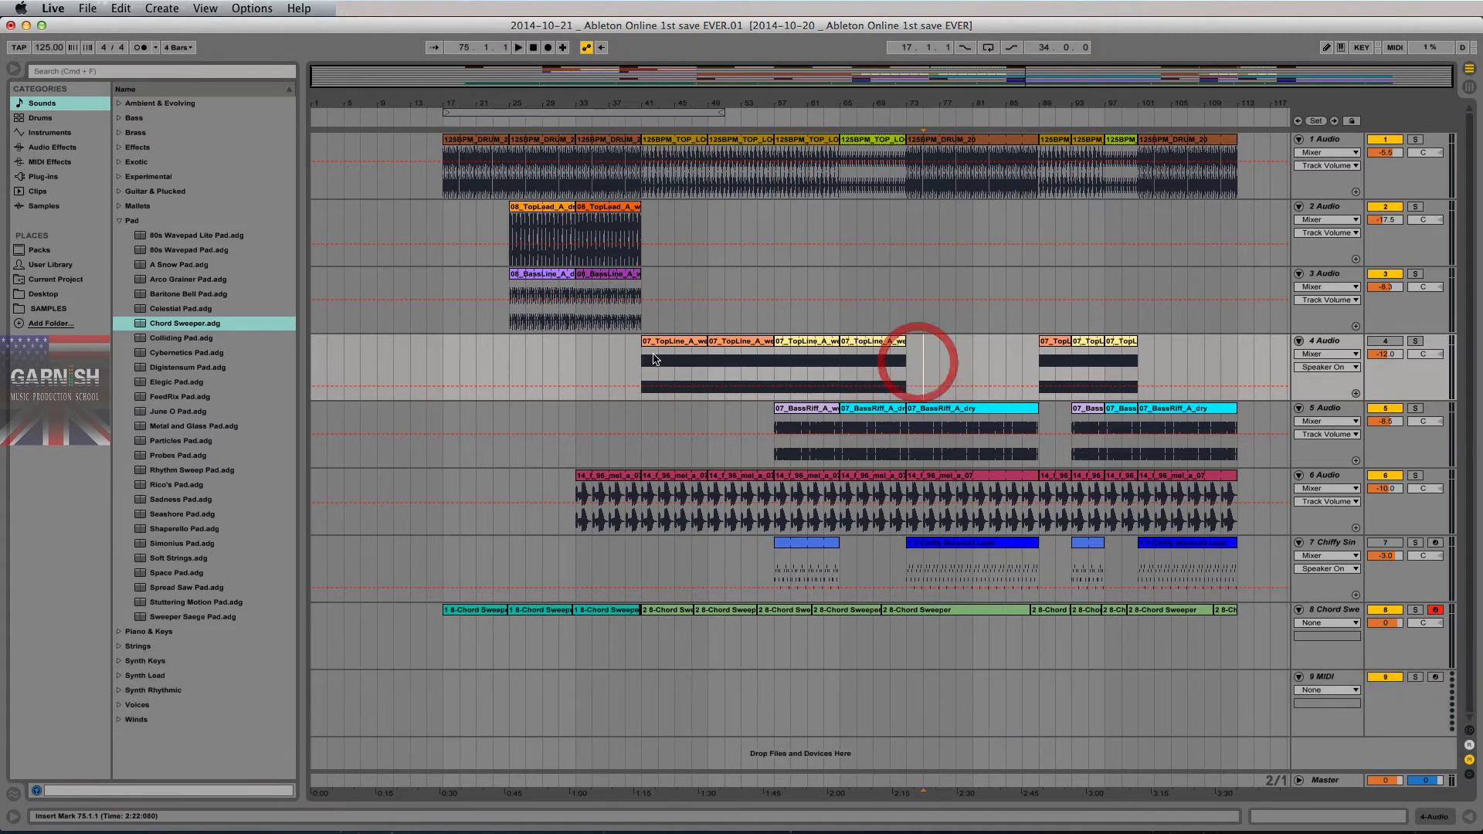
pyautogui.click(503, 364)
pyautogui.press('Tab')
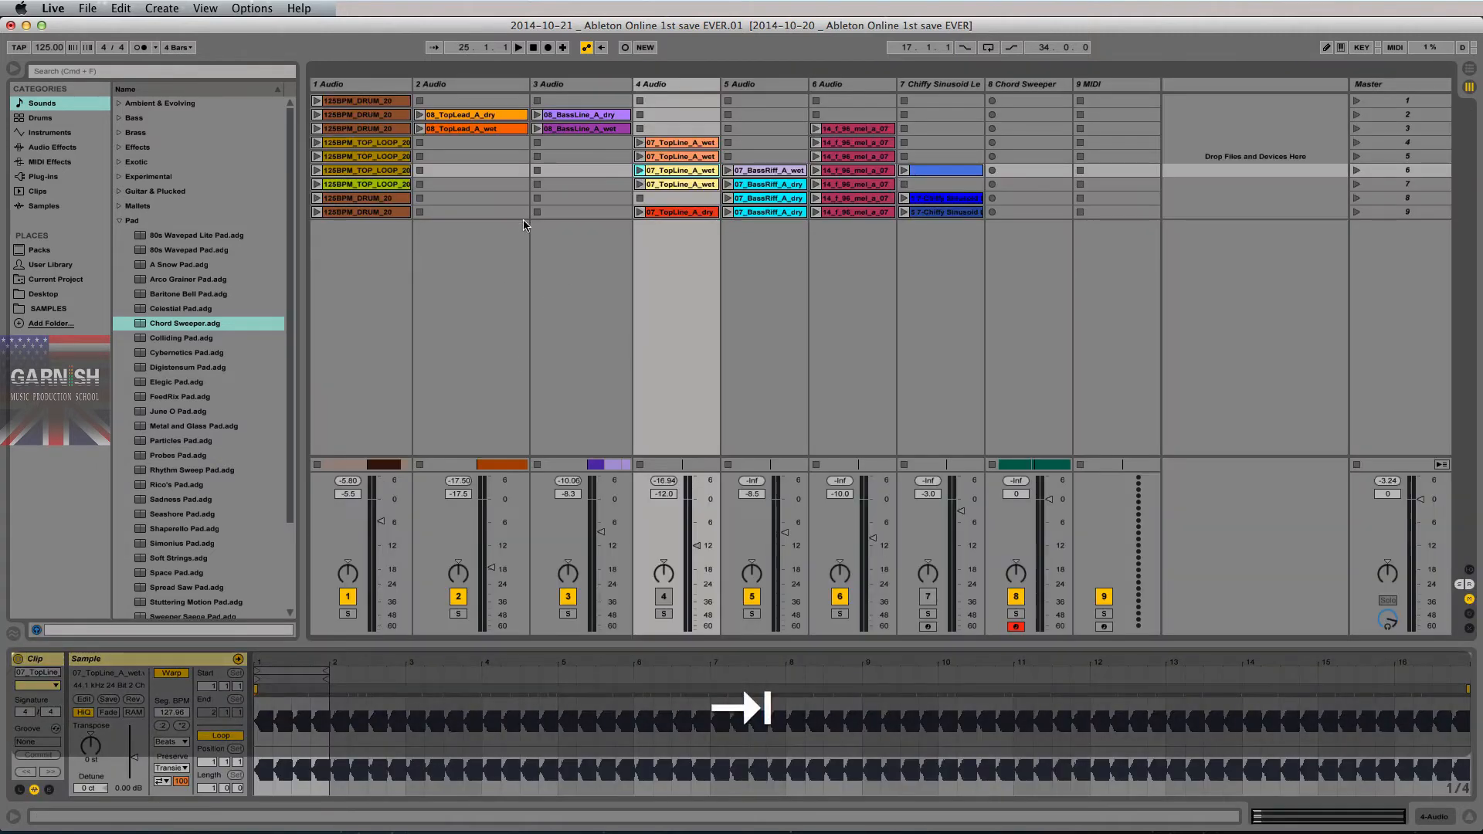
# Step: Select the whole scene 6 row in Session View and place its clips in the arrangement from bar 9
pyautogui.click(1129, 170)
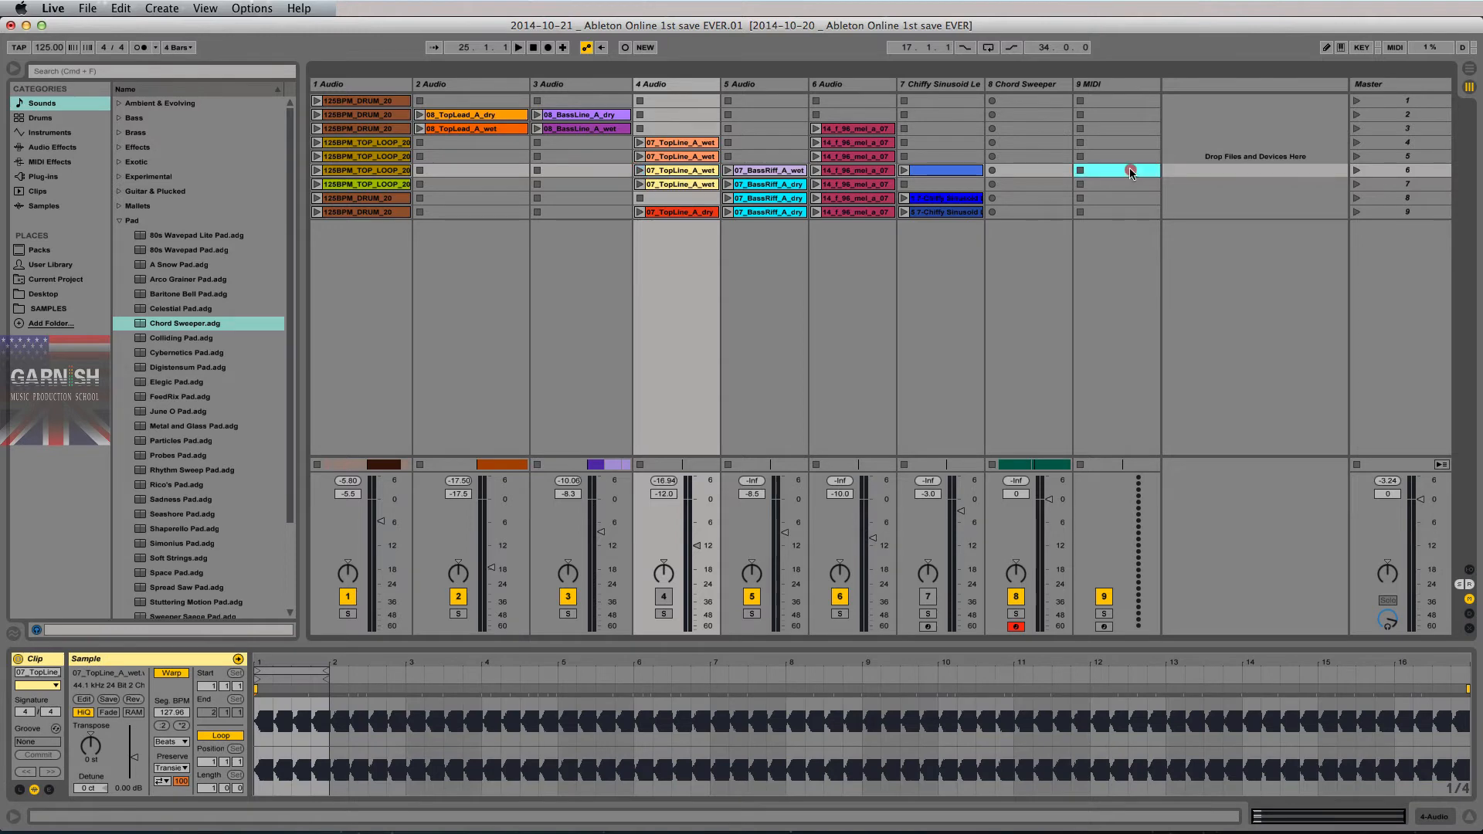
pyautogui.moveTo(1130, 170); pyautogui.dragTo(361, 171)
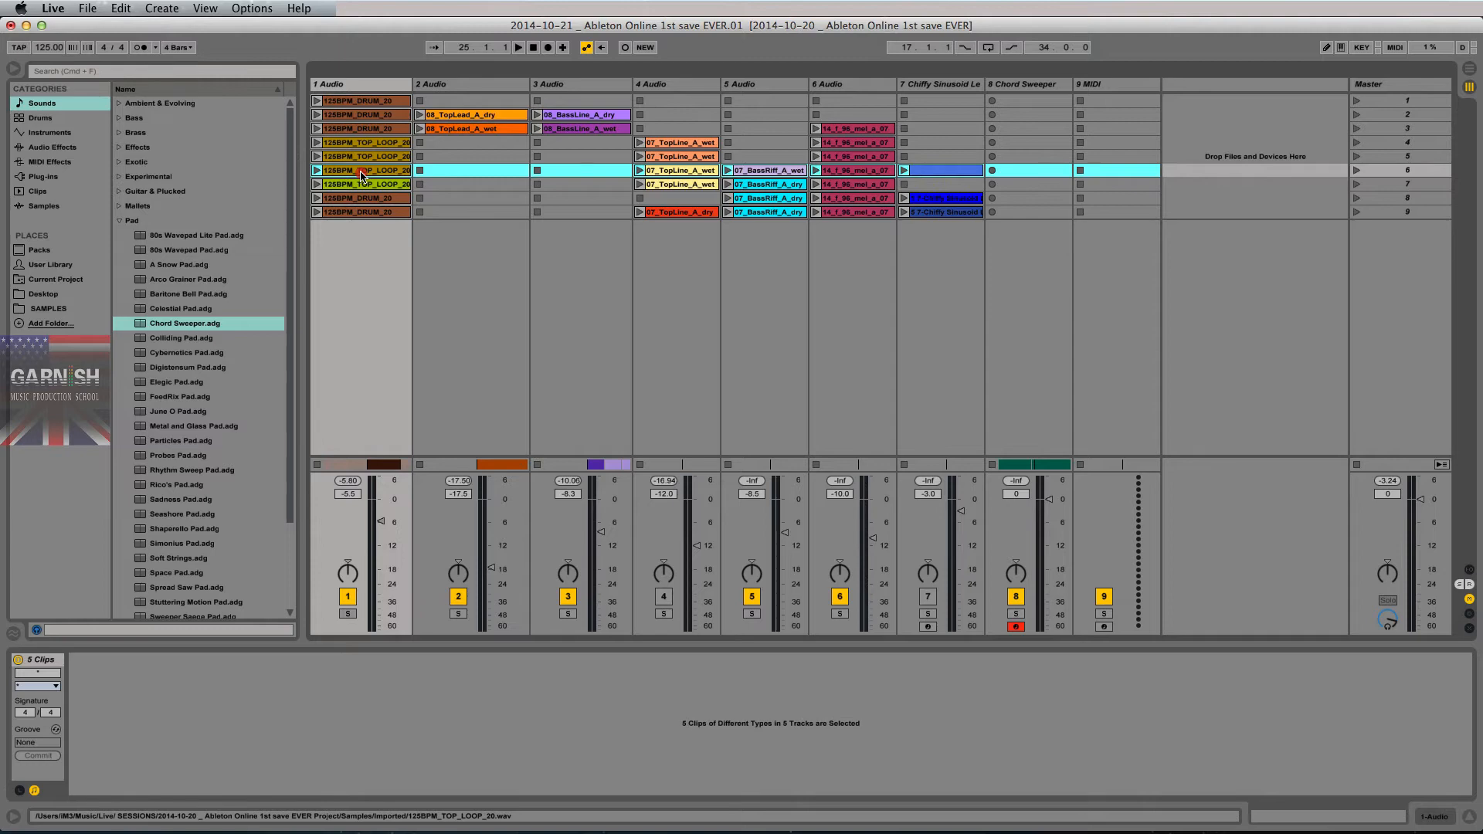
pyautogui.press('Tab')
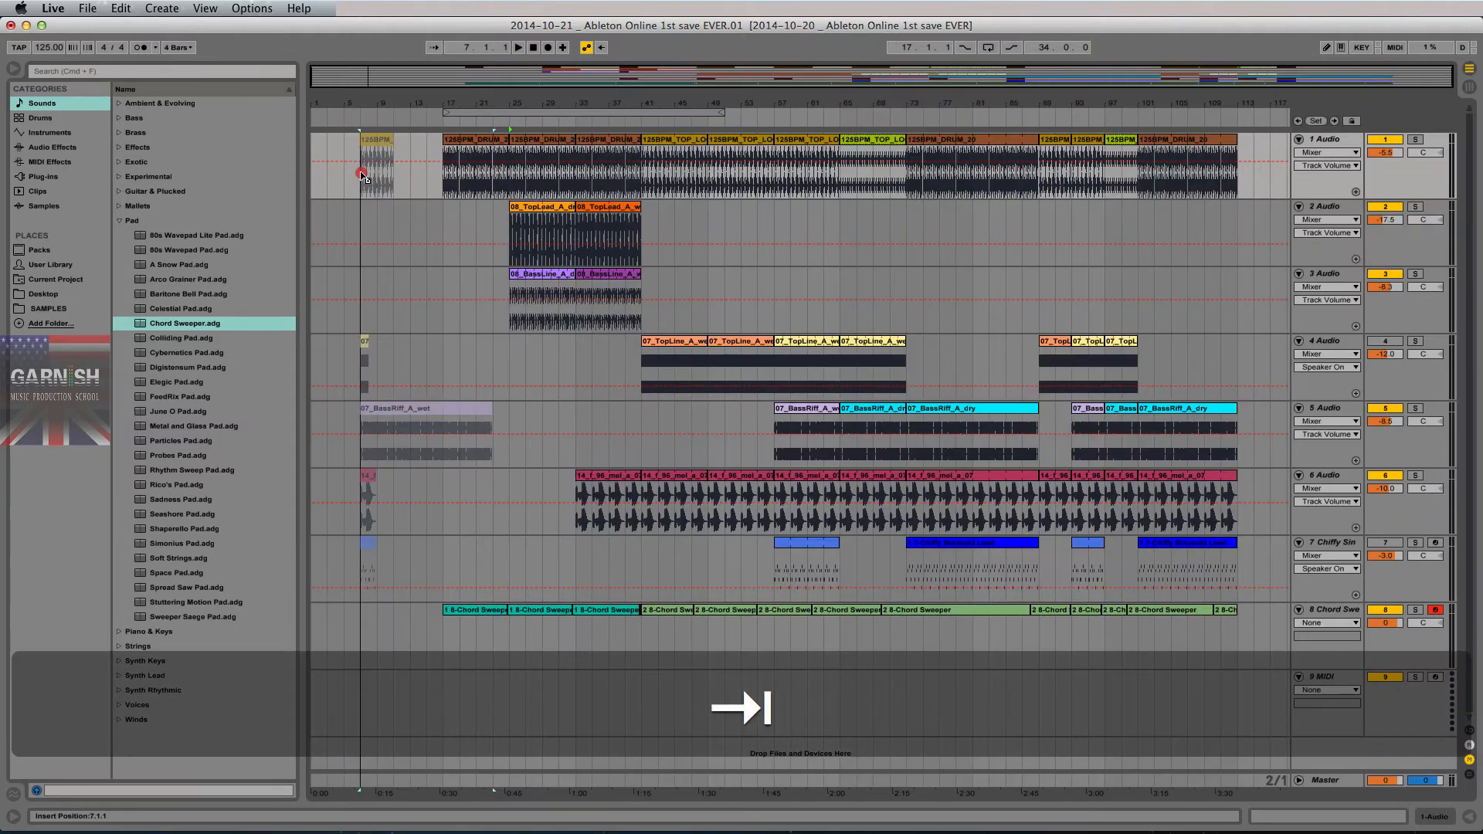
pyautogui.moveTo(362, 174)
pyautogui.mouseDown()
pyautogui.moveTo(395, 173)
pyautogui.moveTo(343, 174)
pyautogui.moveTo(400, 175)
pyautogui.moveTo(386, 174)
pyautogui.mouseUp()
pyautogui.click(374, 173)
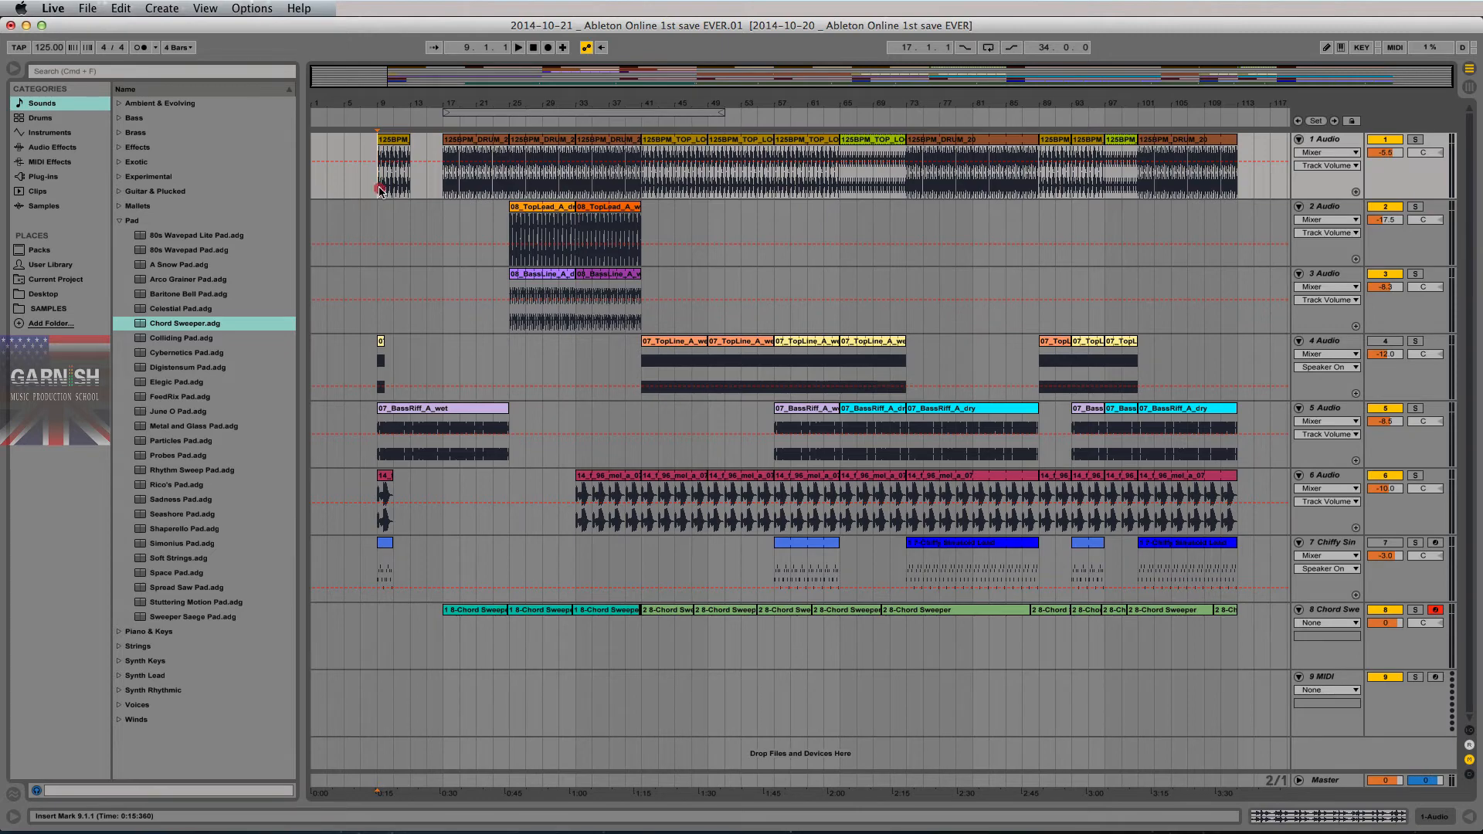
# Step: Compare the lengths of the clips starting at bar 9 on tracks 1, 4 and 5 by selecting each one
pyautogui.moveTo(378, 189); pyautogui.dragTo(419, 189)
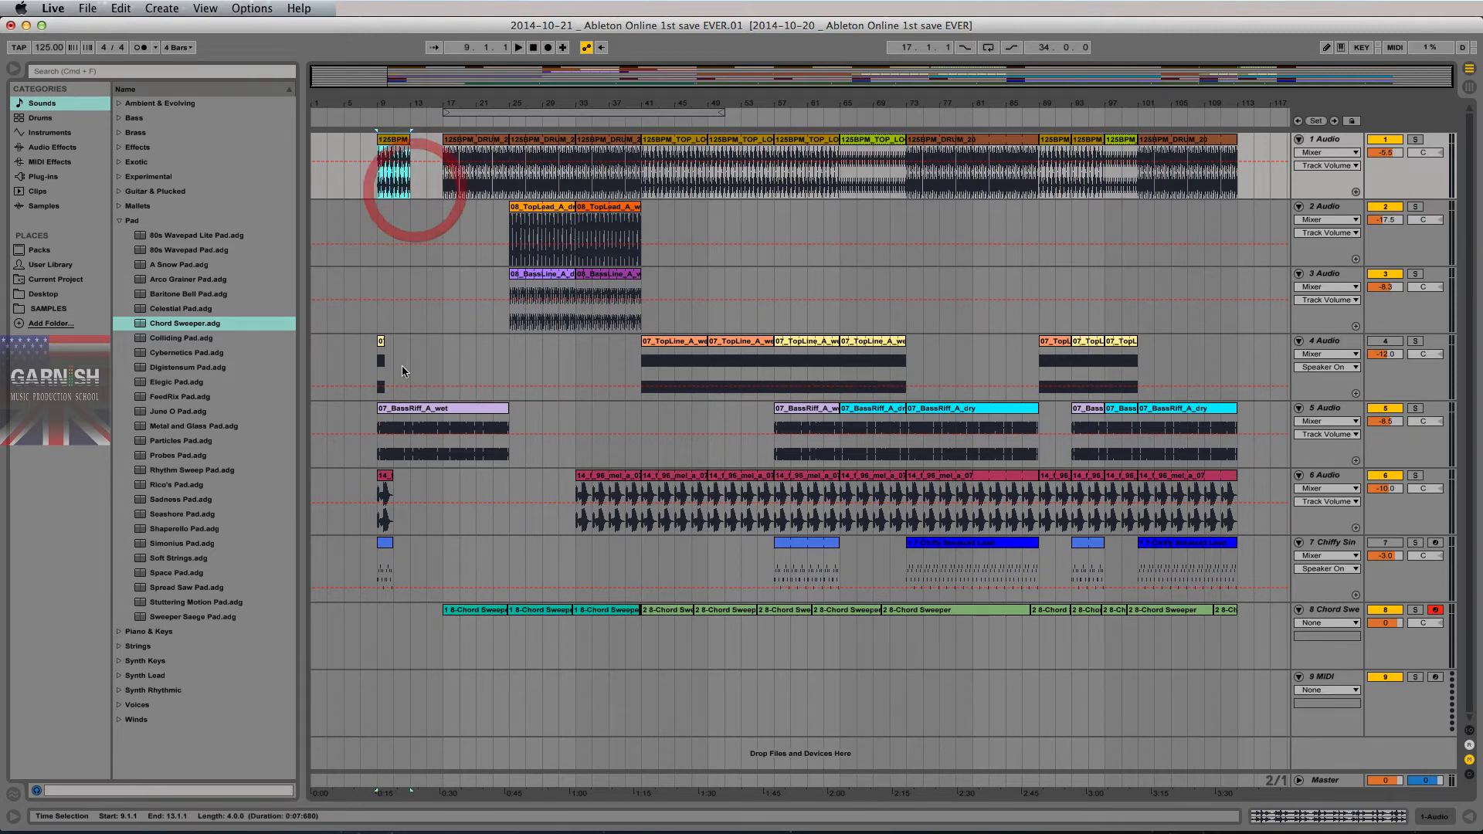
pyautogui.moveTo(367, 103); pyautogui.dragTo(396, 198)
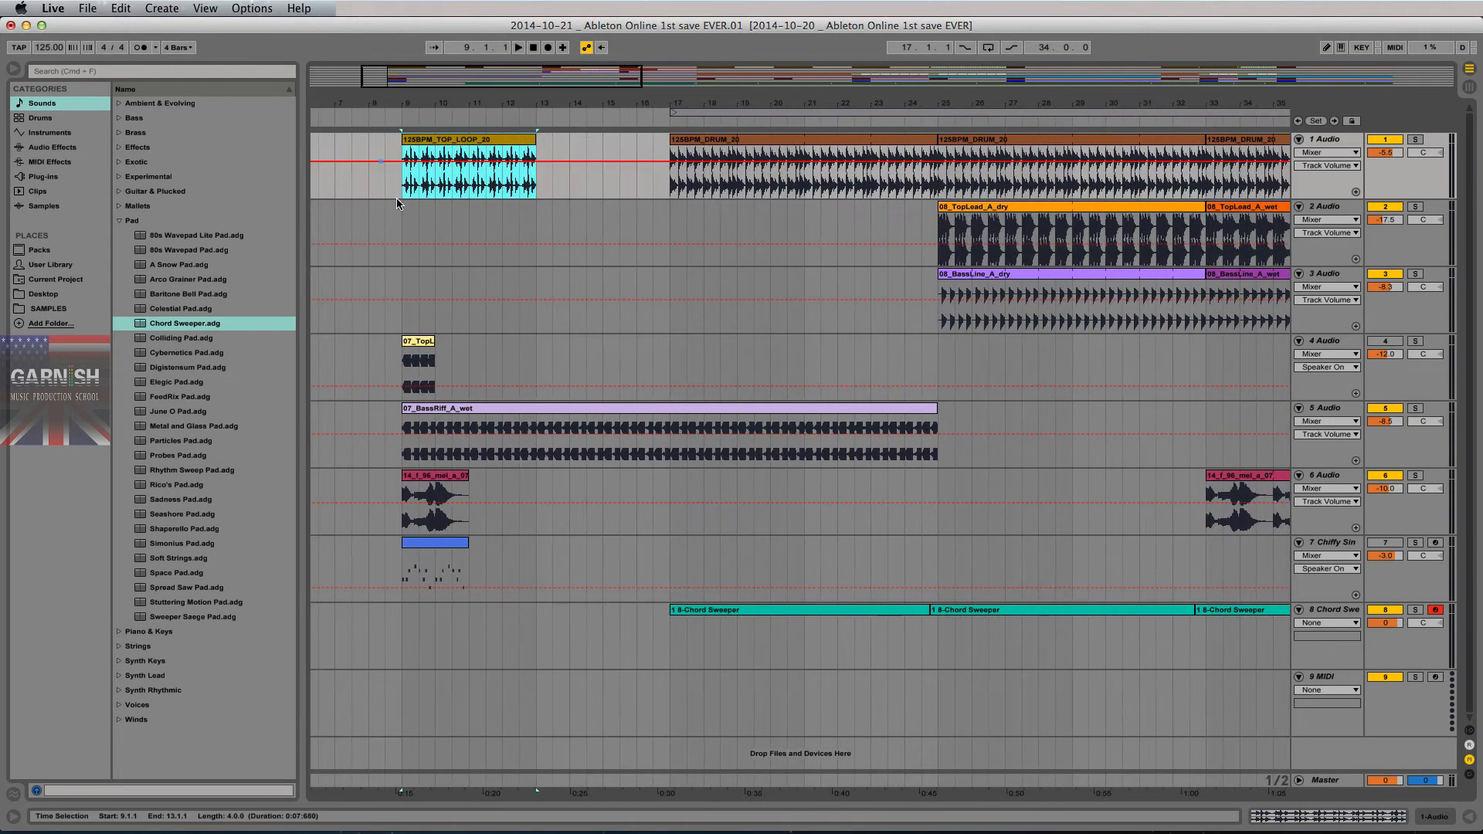
pyautogui.click(425, 361)
pyautogui.click(406, 457)
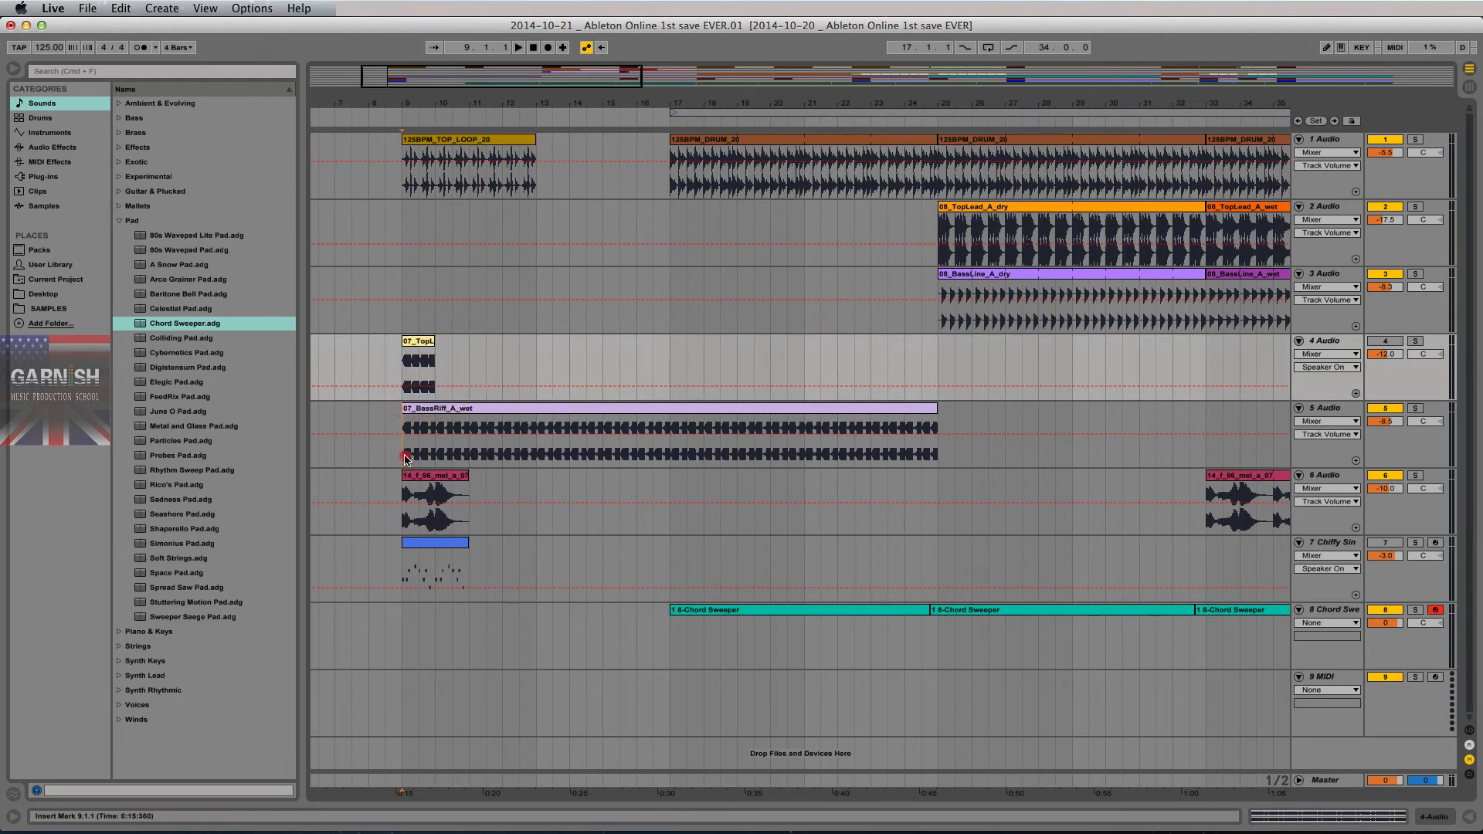
pyautogui.moveTo(406, 458); pyautogui.dragTo(938, 462)
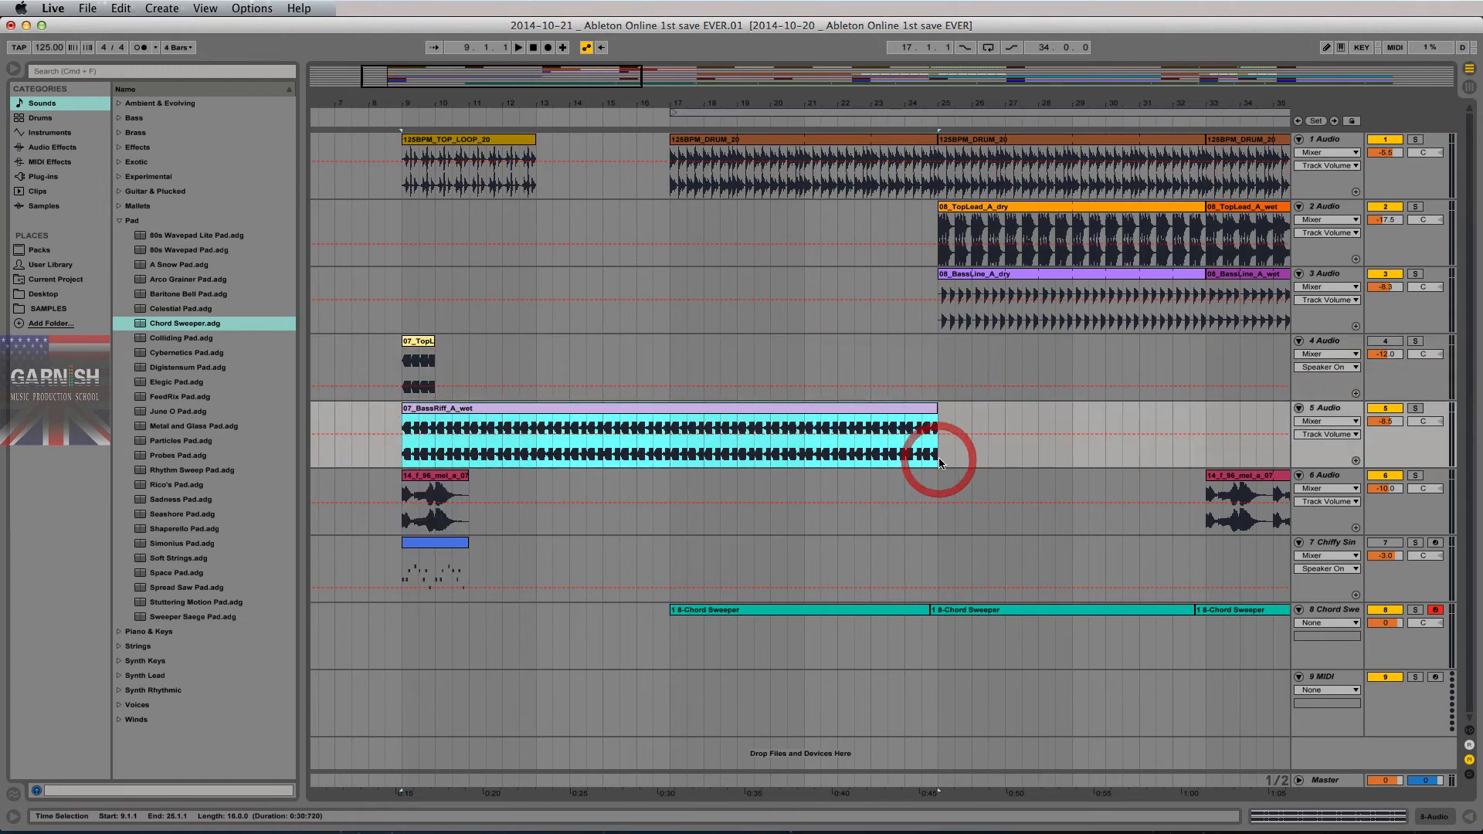
# Step: Highlight the section starting at bar 33 on tracks 3, 2 and 1, and undo the stray volume change on track 2
pyautogui.moveTo(515, 100); pyautogui.dragTo(429, 99)
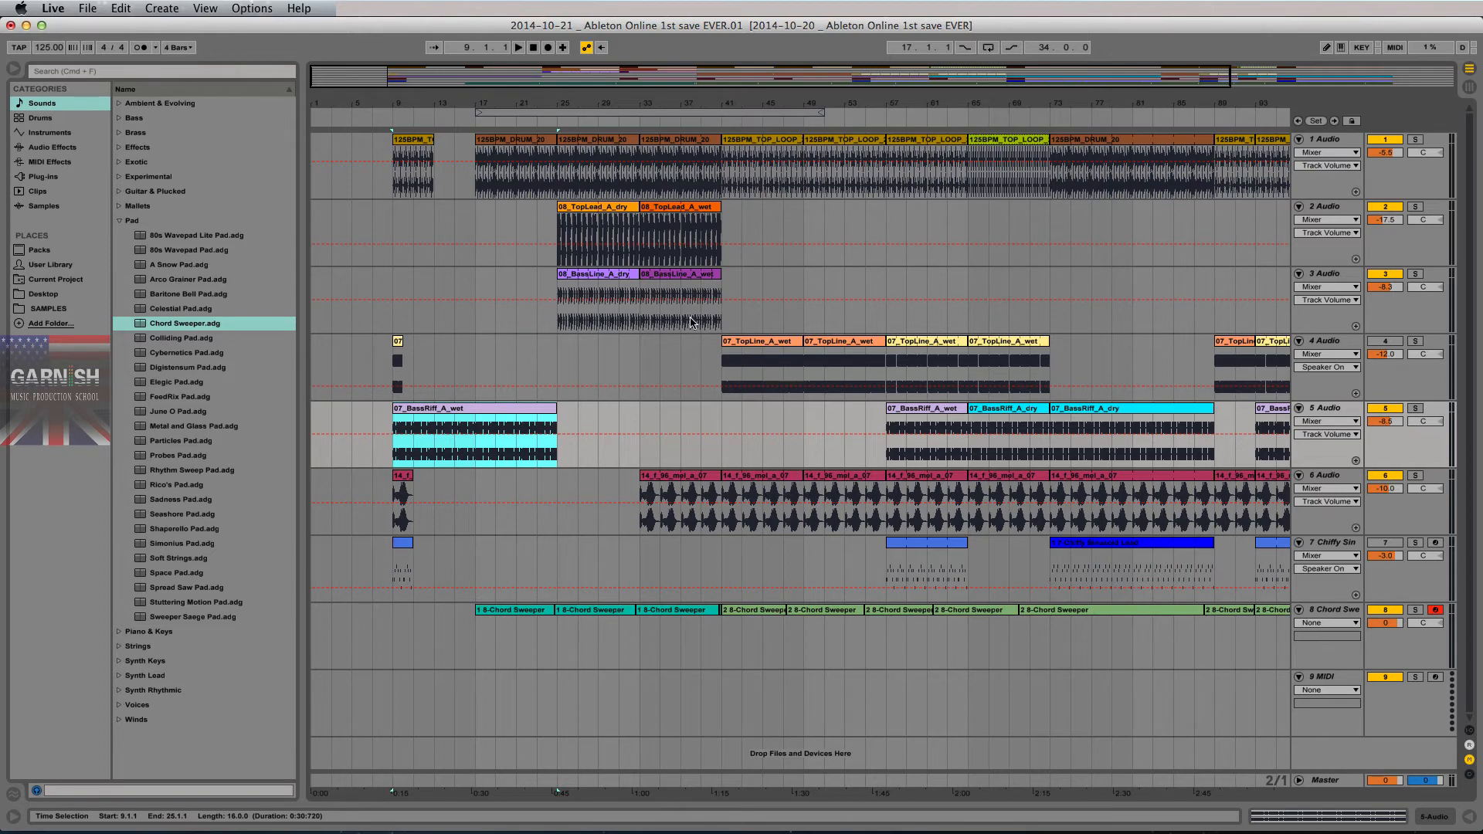
pyautogui.moveTo(640, 489)
pyautogui.mouseDown()
pyautogui.moveTo(681, 490)
pyautogui.moveTo(654, 492)
pyautogui.mouseUp()
pyautogui.moveTo(654, 321); pyautogui.dragTo(659, 322)
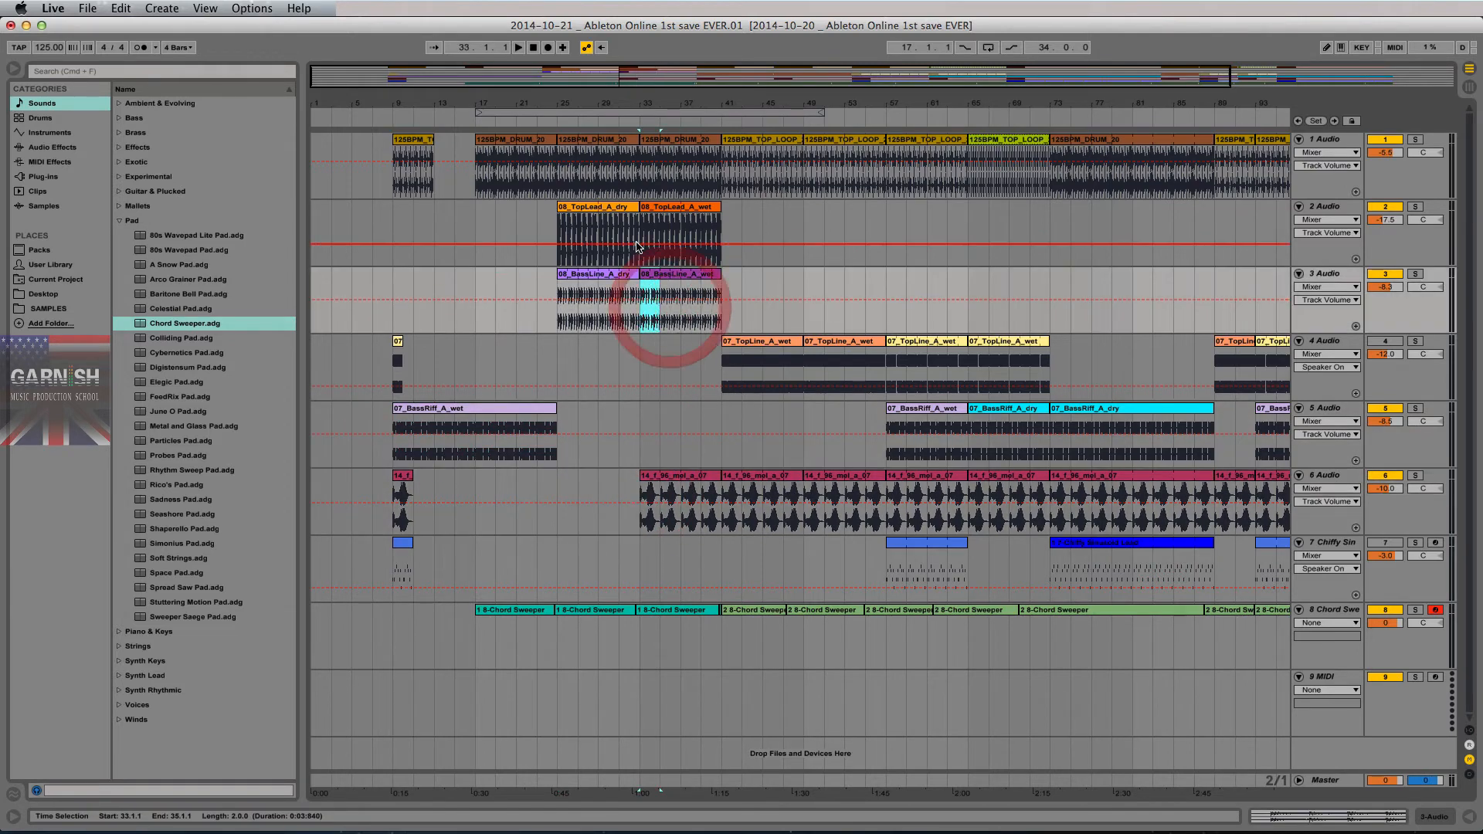
pyautogui.moveTo(673, 244); pyautogui.dragTo(673, 246)
pyautogui.press('super')
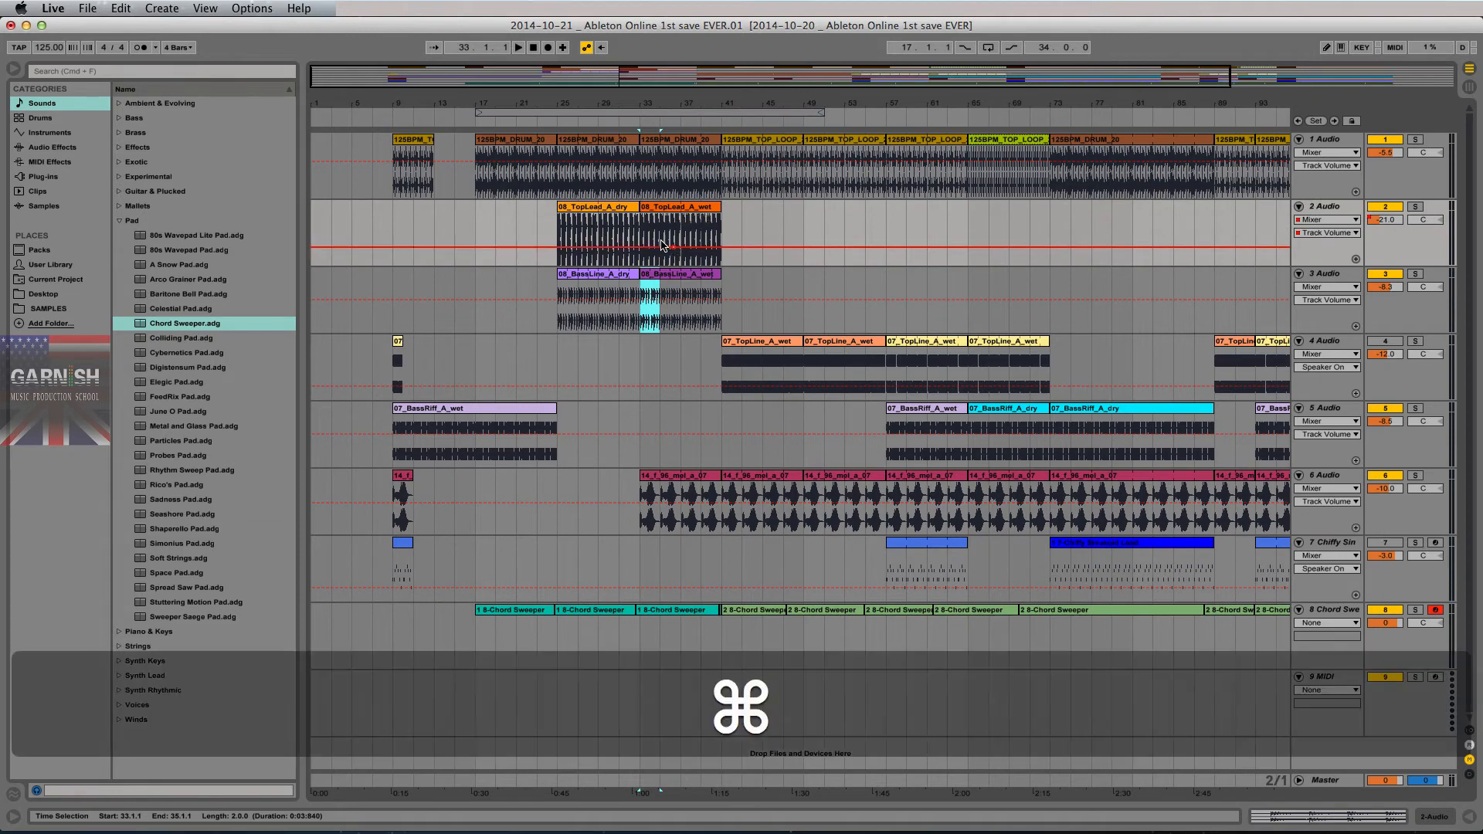
pyautogui.press('super+z')
pyautogui.moveTo(658, 235); pyautogui.dragTo(680, 231)
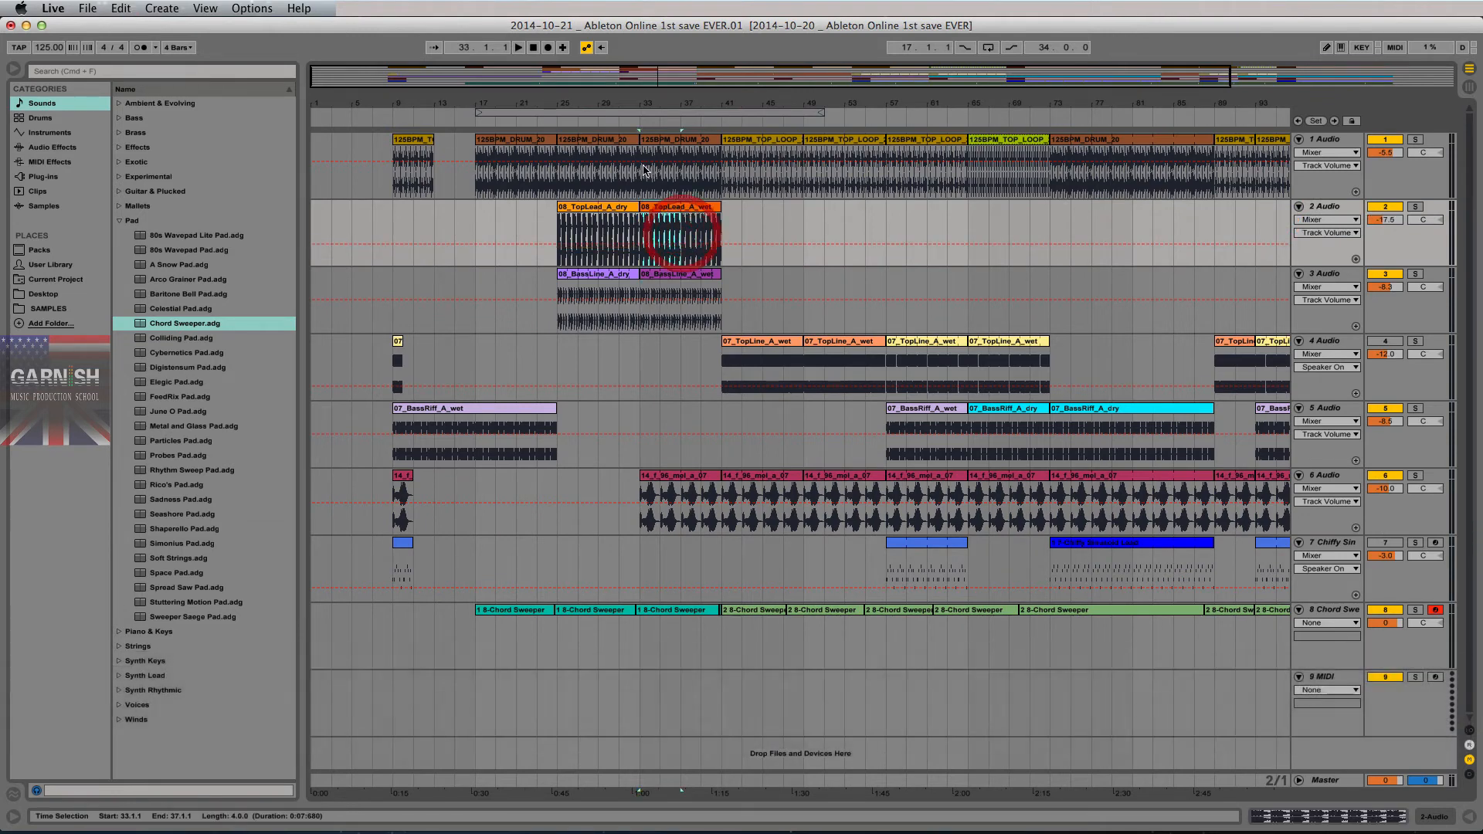
pyautogui.moveTo(656, 182); pyautogui.dragTo(659, 181)
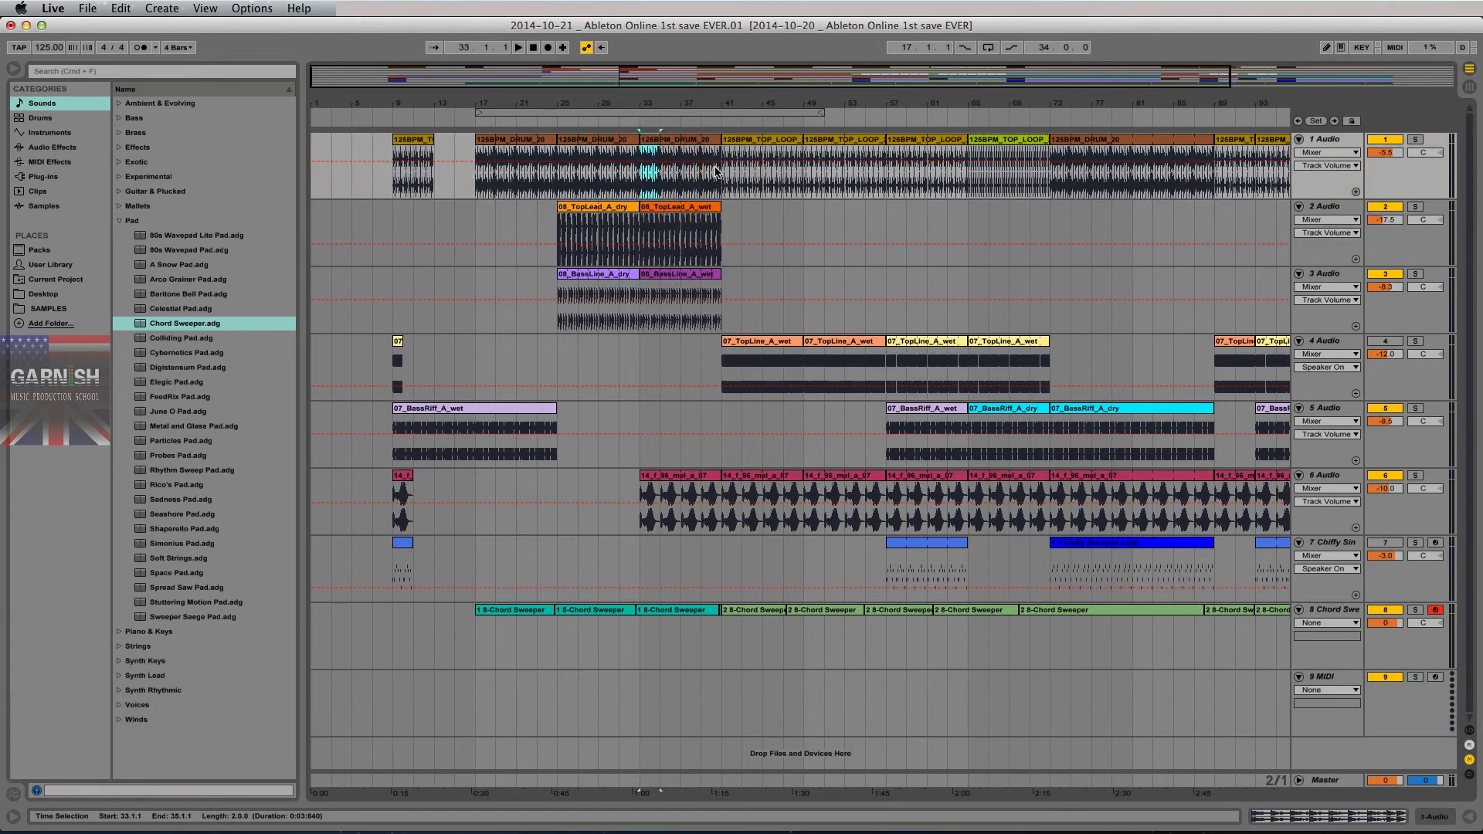
pyautogui.click(717, 172)
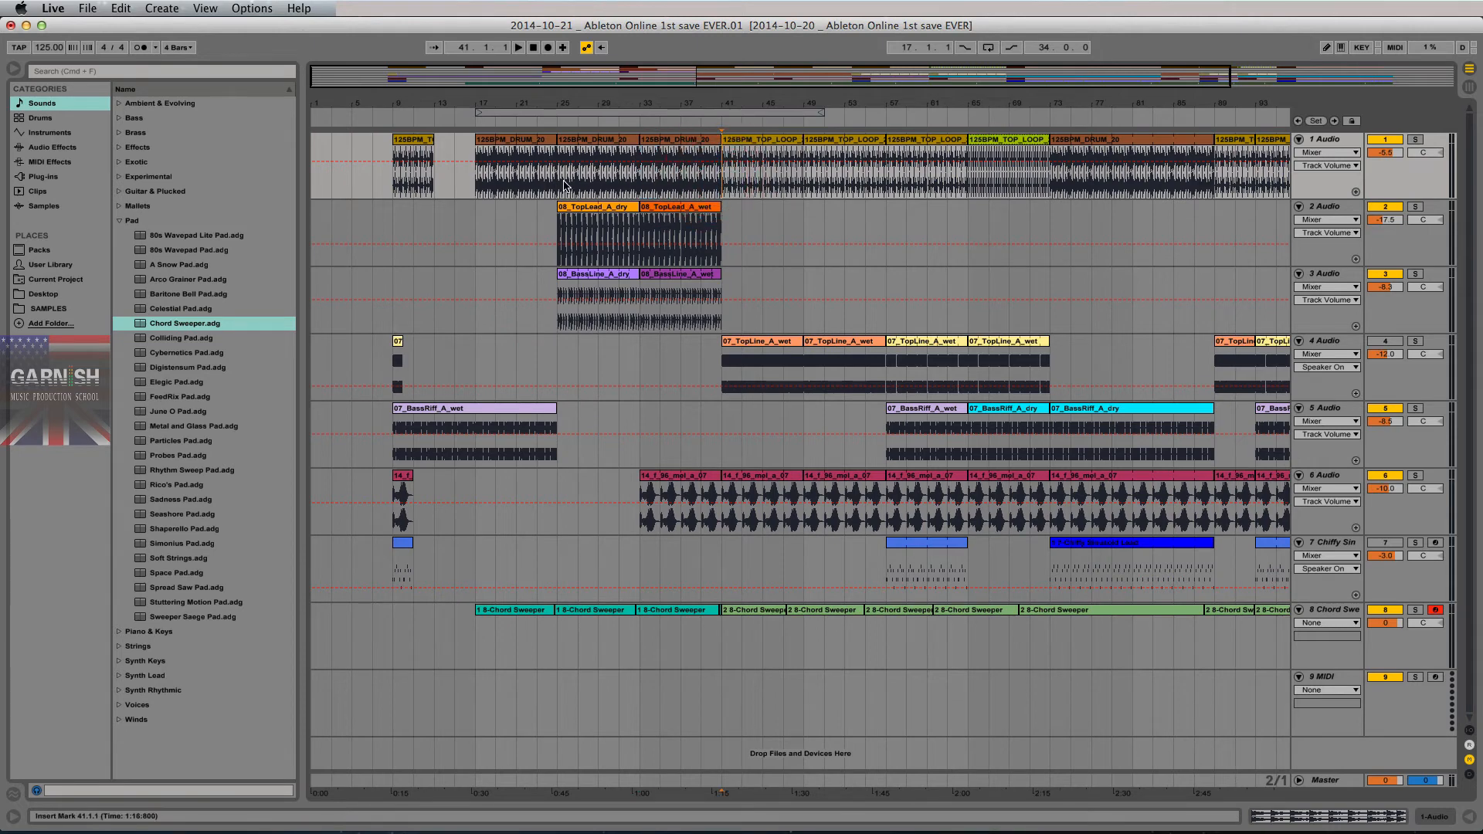
# Step: Duplicate the one-bar 07_TopLine_A_wet clip at bar 9 on track 4 three times in a row
pyautogui.moveTo(393, 169); pyautogui.dragTo(462, 556)
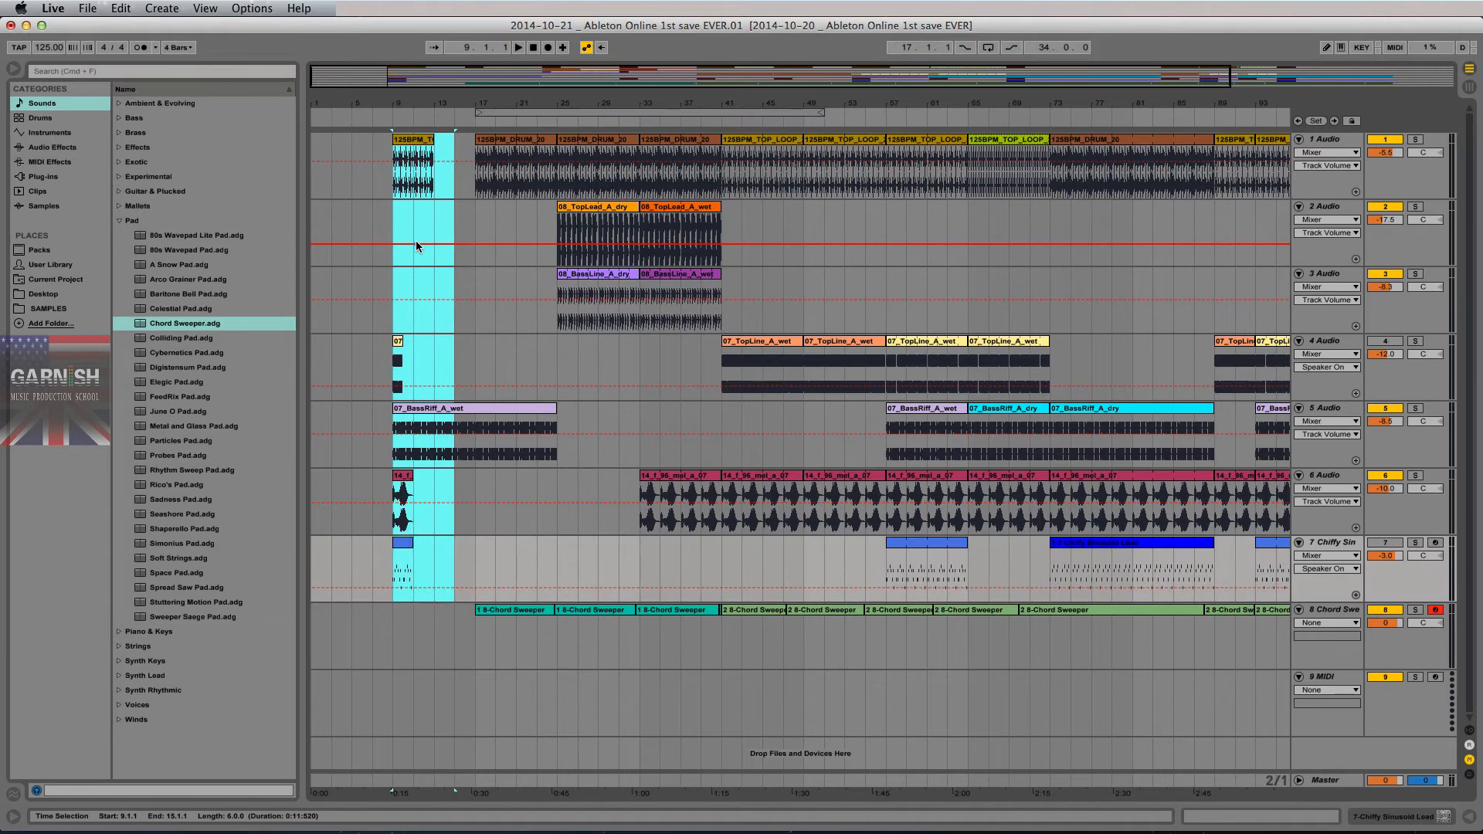
pyautogui.click(414, 180)
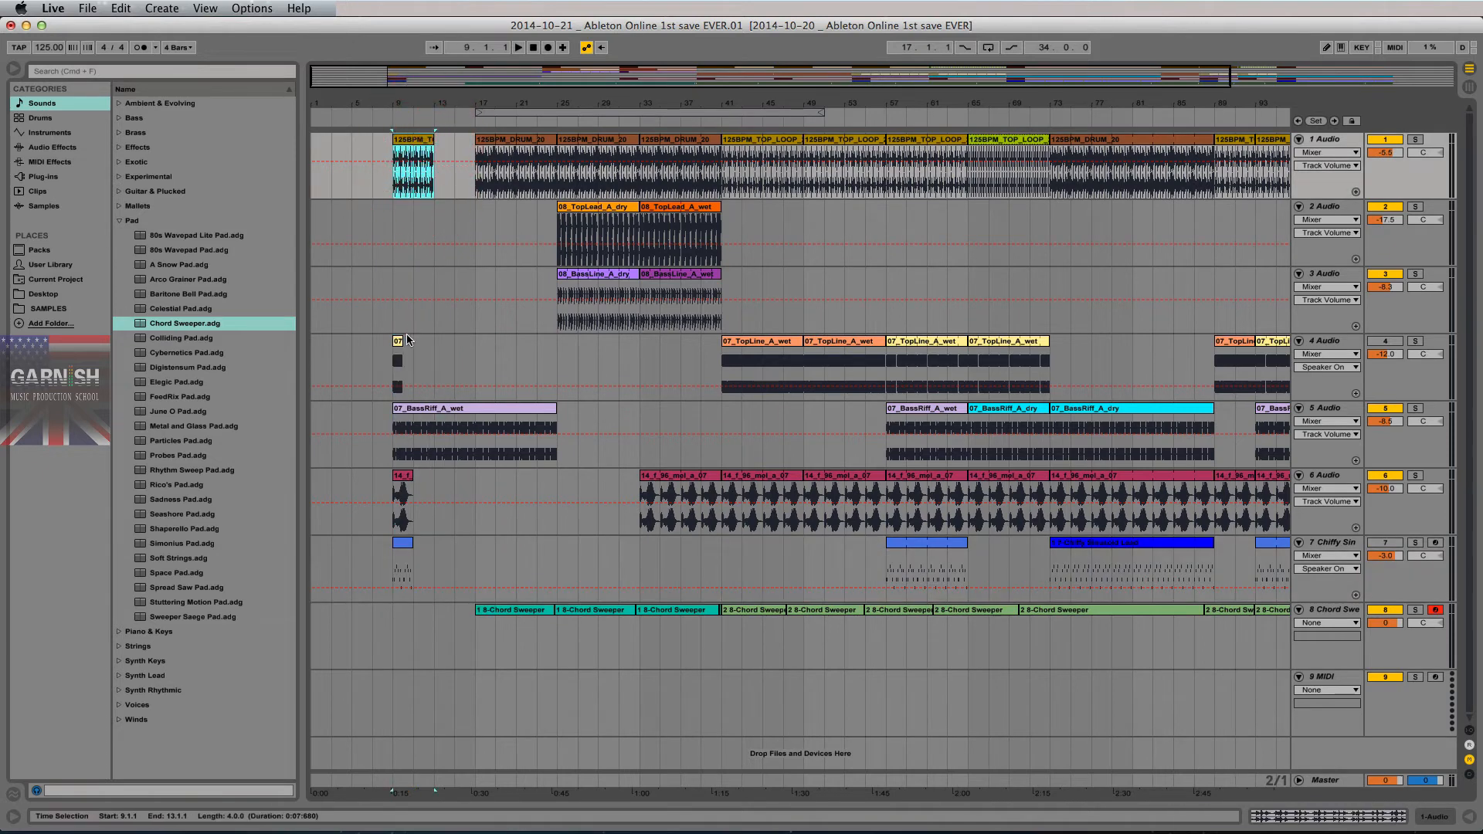
pyautogui.click(398, 343)
pyautogui.click(423, 407)
pyautogui.click(399, 343)
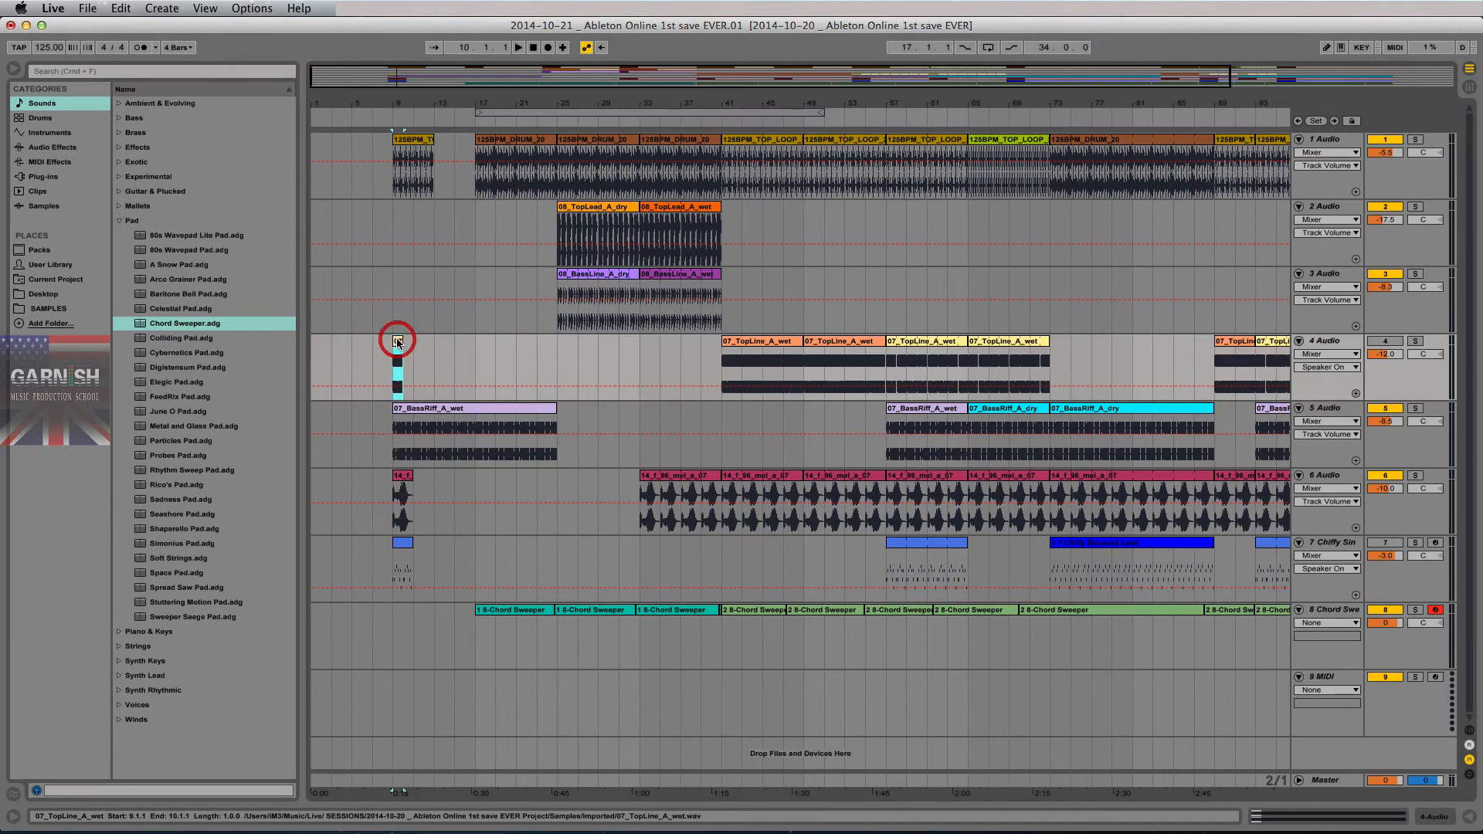
pyautogui.press('super+d')
pyautogui.press('super+d')
pyautogui.press('super+d')
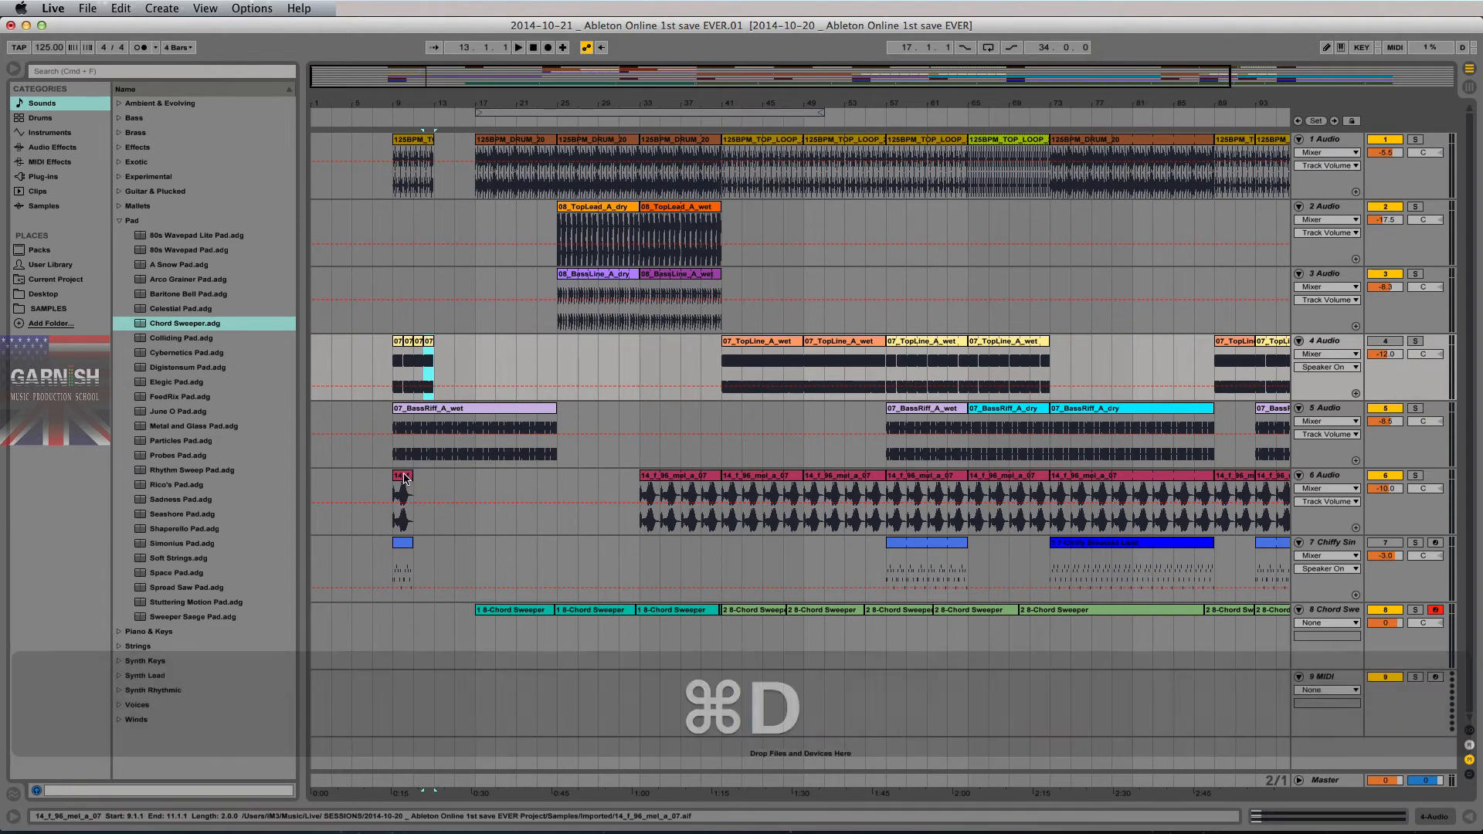
# Step: Duplicate the two-bar clips at bar 9 on tracks 6 and 7 once each
pyautogui.click(403, 477)
pyautogui.press('super+d')
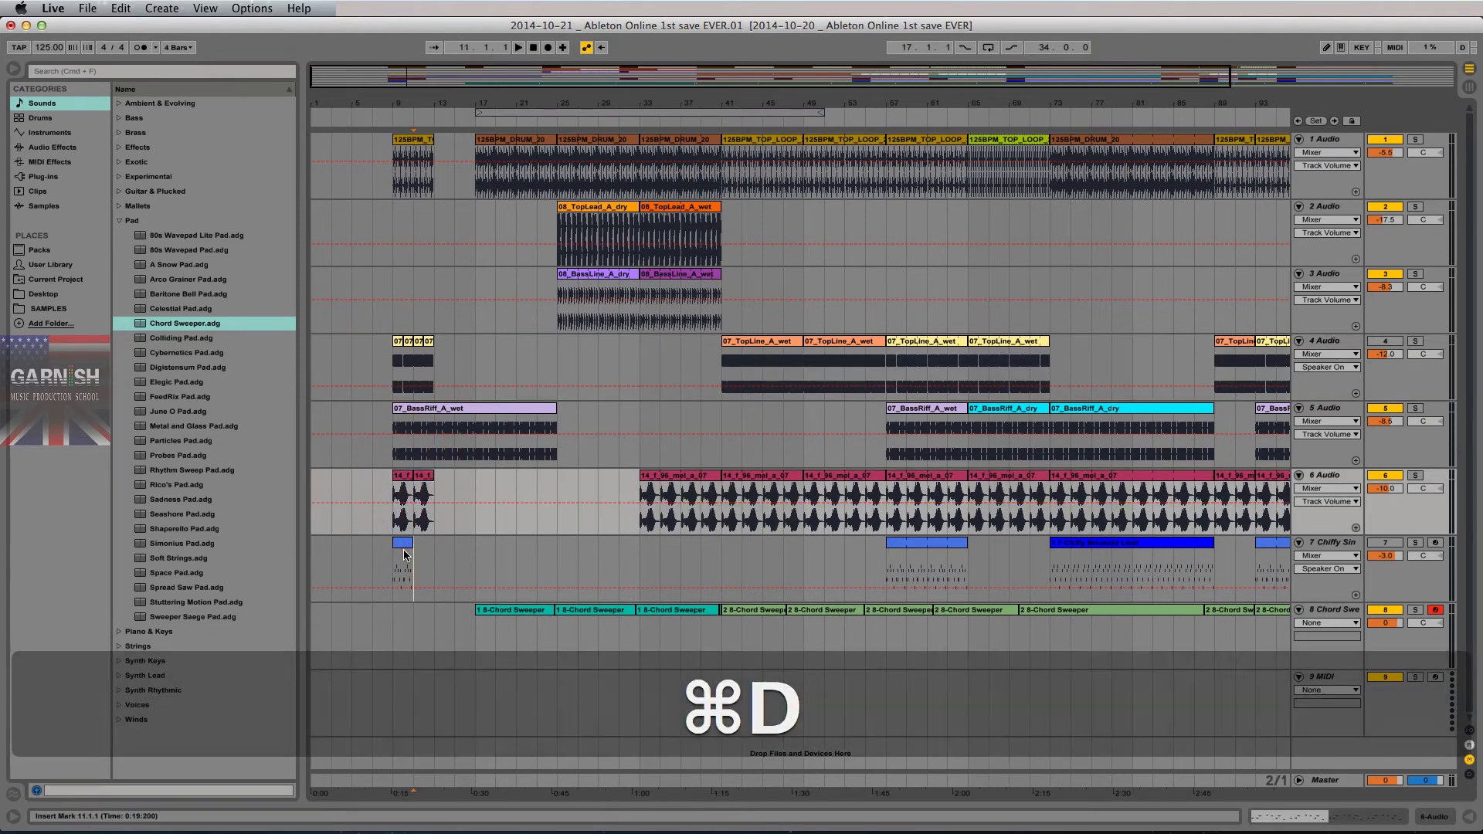
pyautogui.click(405, 543)
pyautogui.press('super+d')
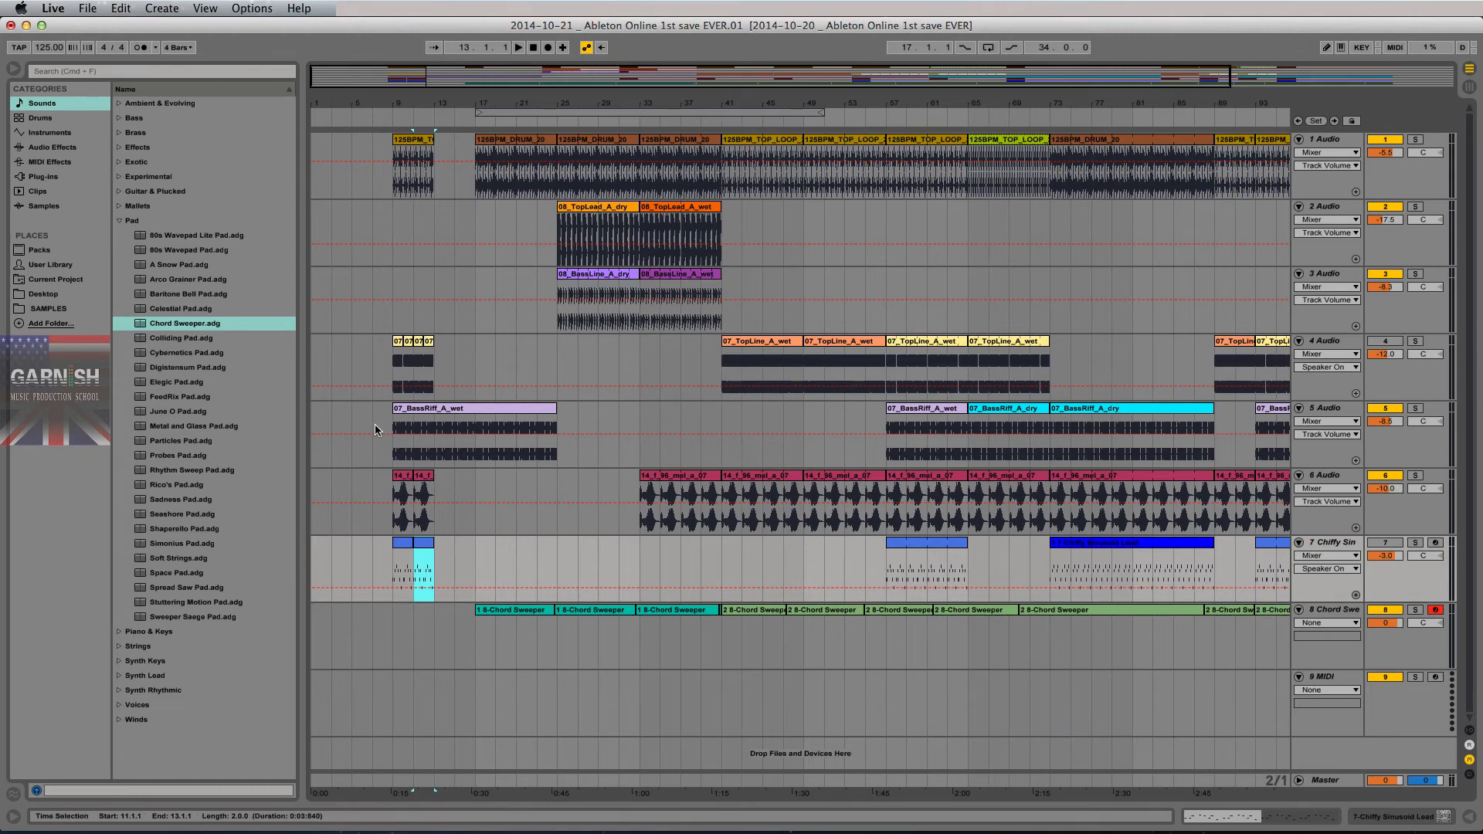
# Step: Replace the top line clip at bar 65 on track 4 with the 07_TopLine_A_wet clip from scene 4 of Session View
pyautogui.press('Tab')
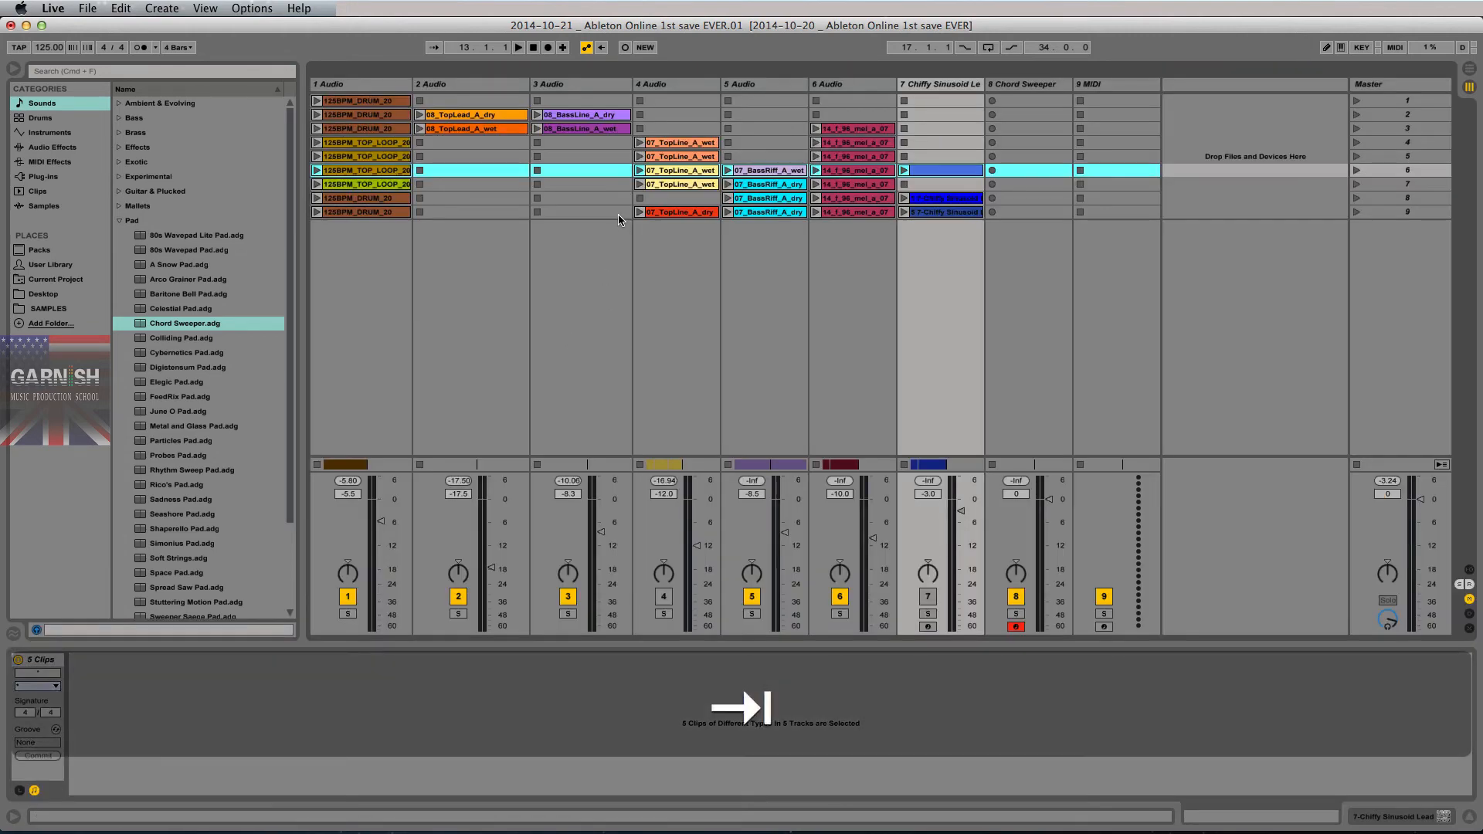
pyautogui.press('Tab')
pyautogui.hscroll(5, 723, 422)
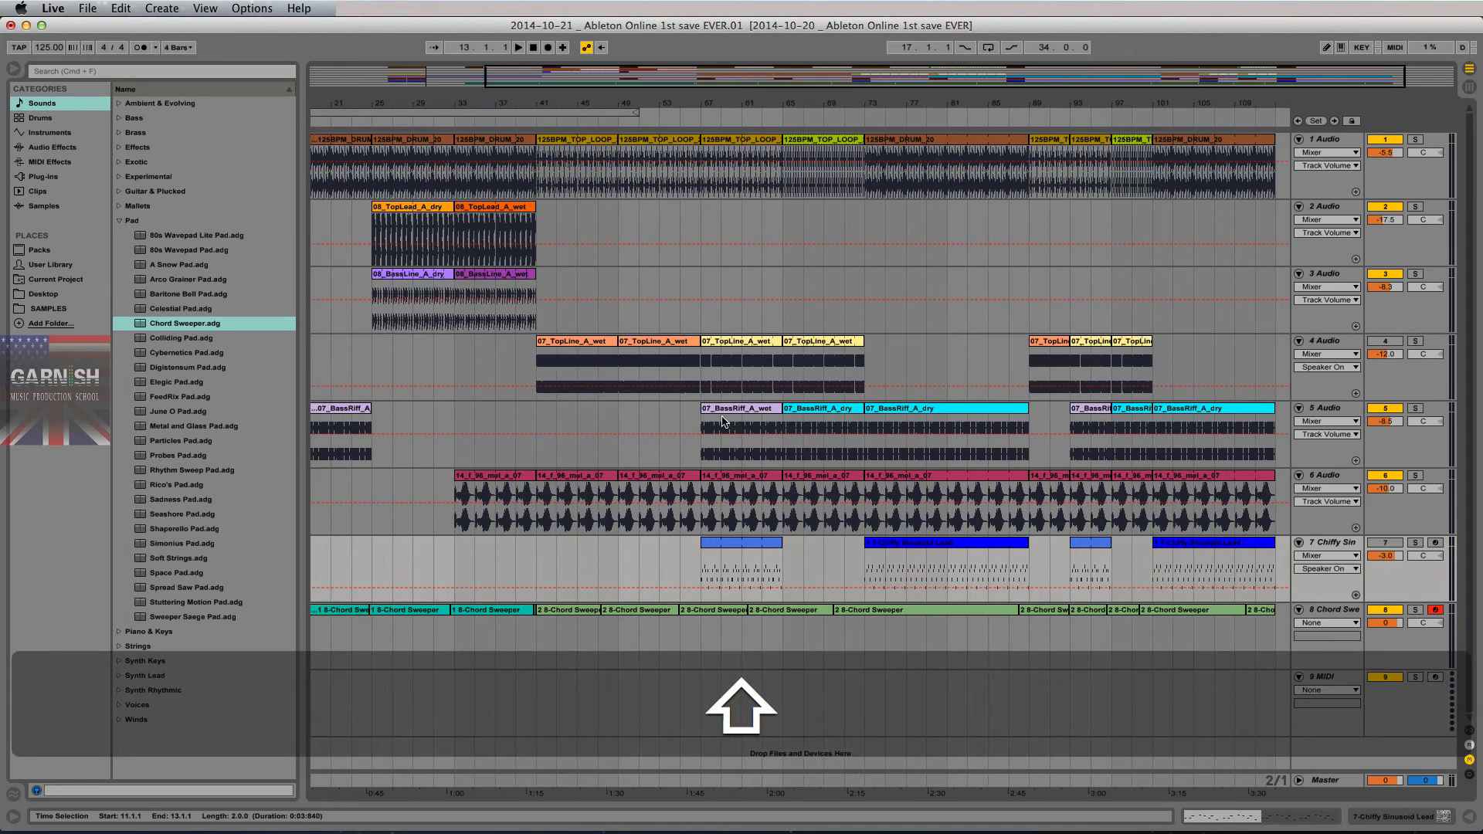
pyautogui.hscroll(1, 722, 422)
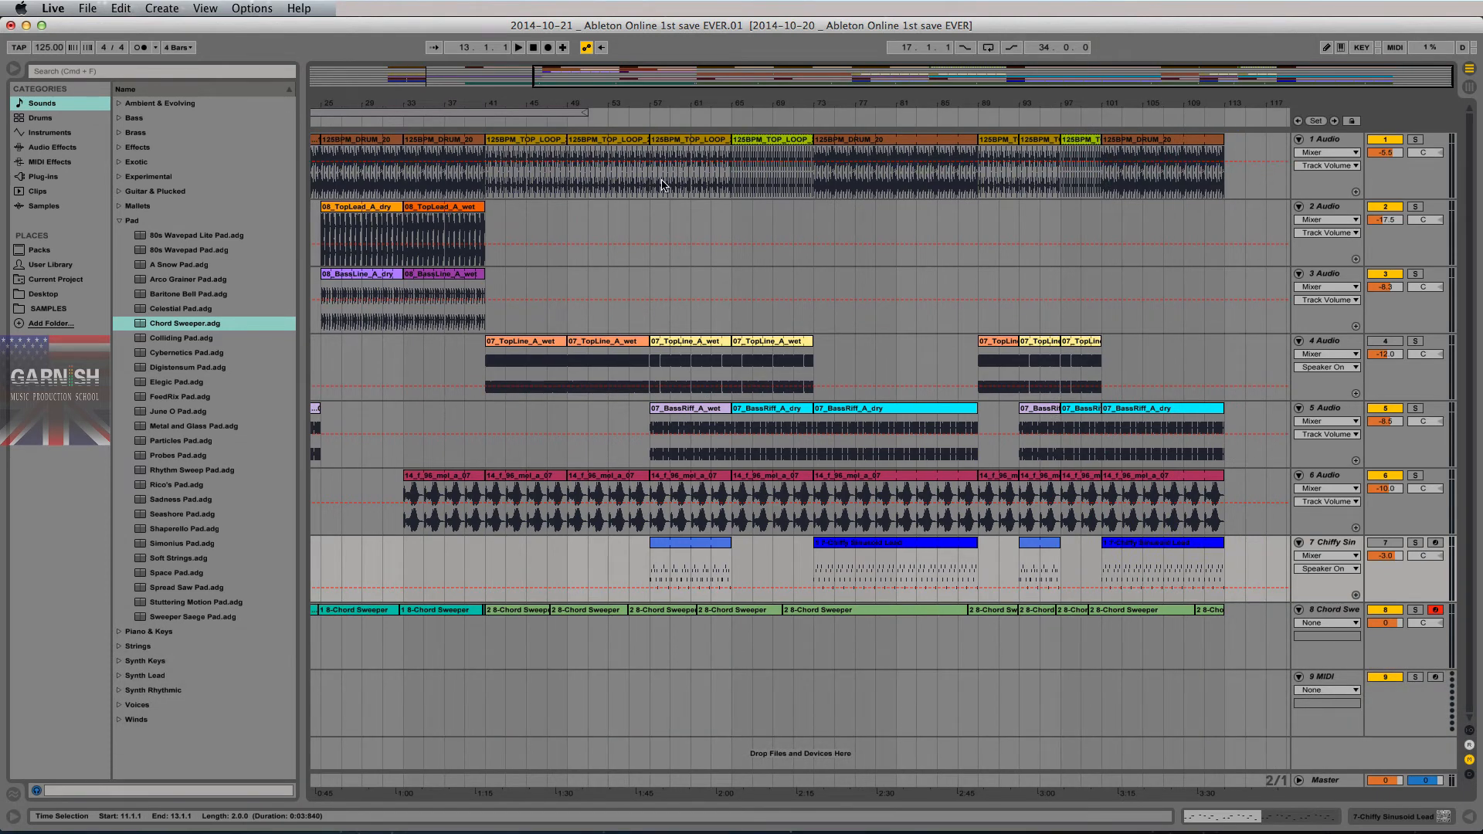
pyautogui.moveTo(652, 191); pyautogui.dragTo(813, 421)
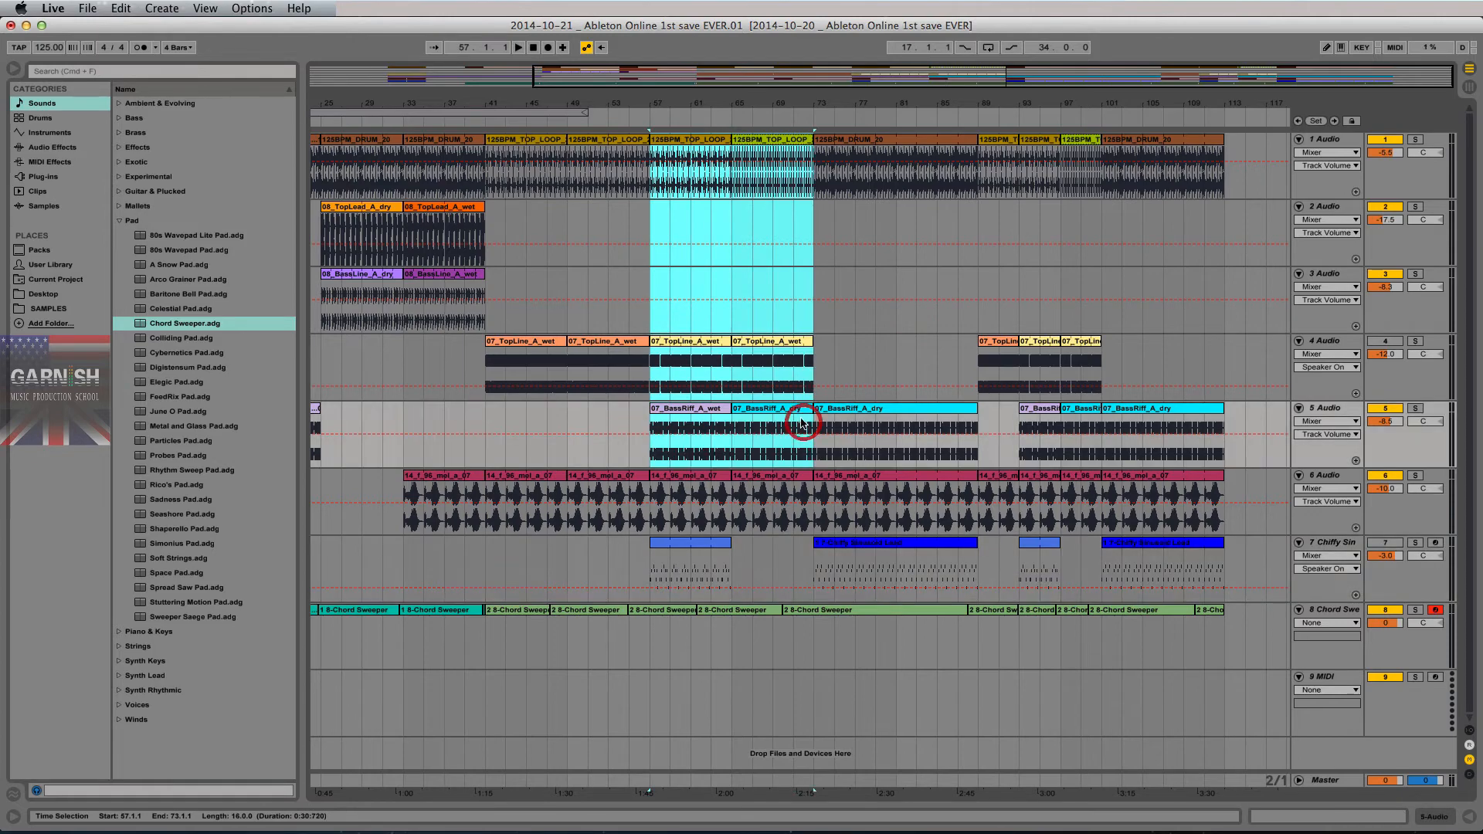
pyautogui.press('Tab')
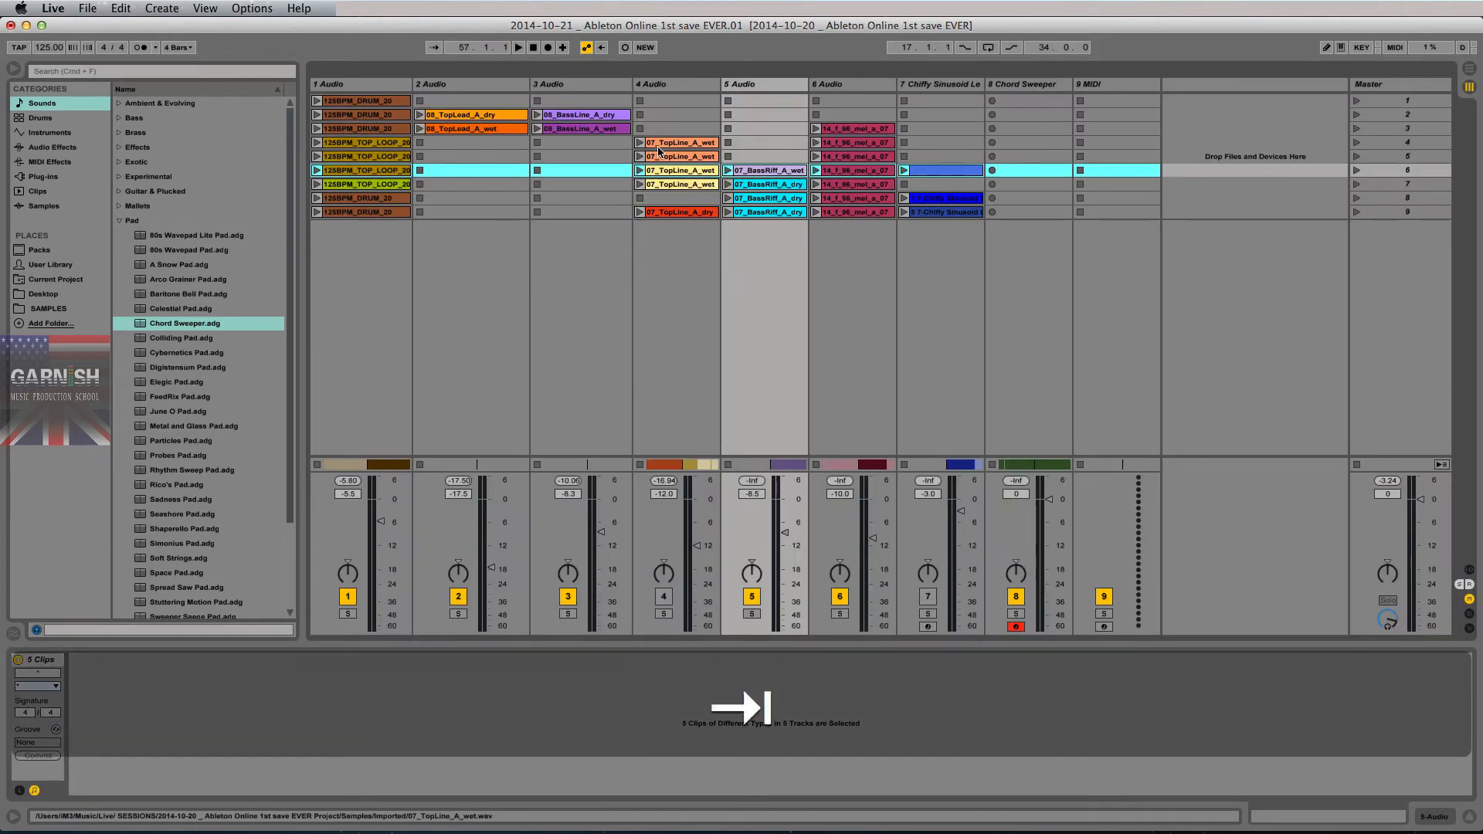
pyautogui.press('Tab')
pyautogui.moveTo(650, 341); pyautogui.dragTo(665, 379)
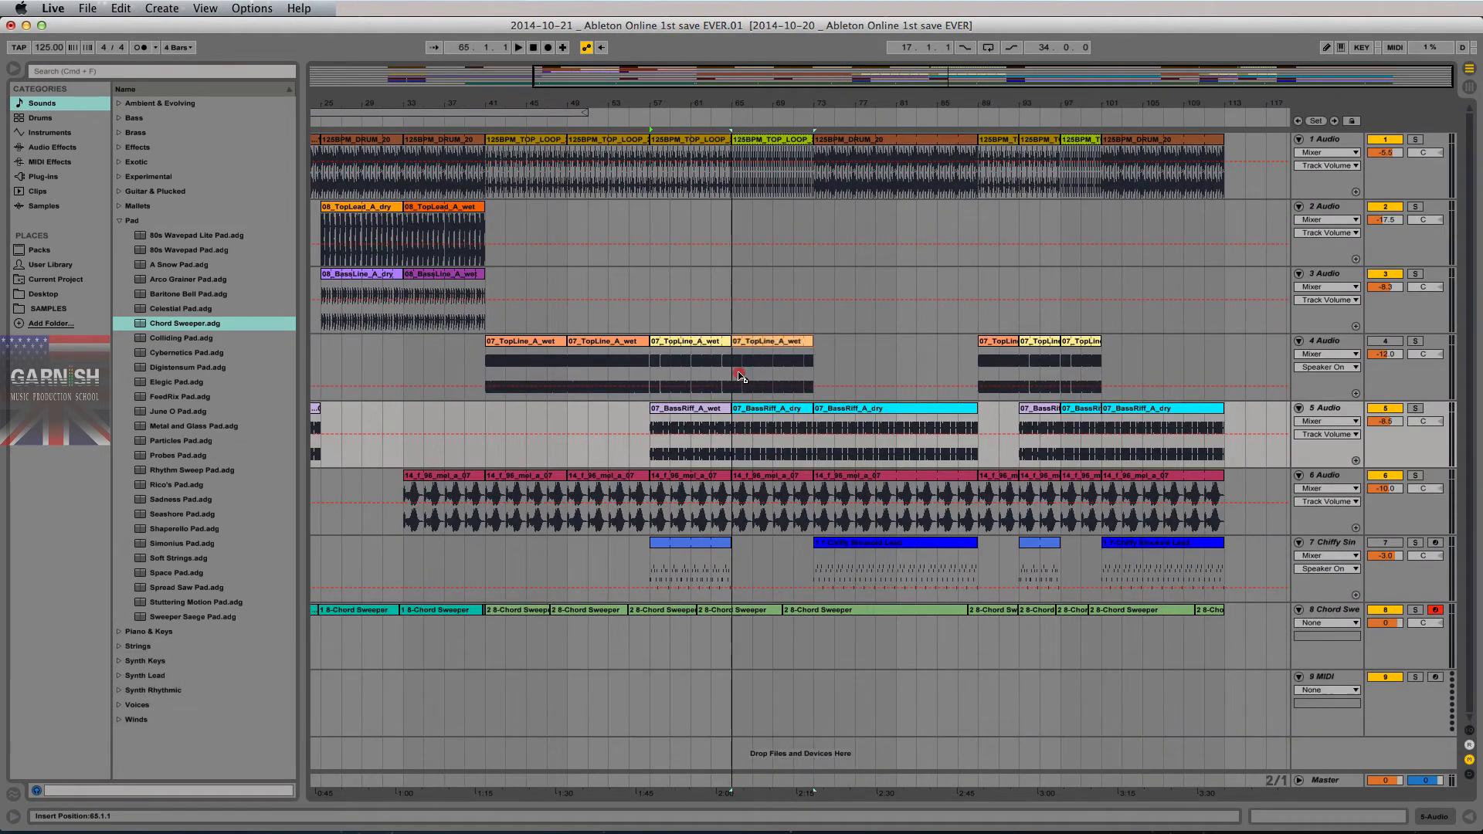
pyautogui.click(735, 371)
# Step: Bring the 07_TopLine_A_dry clip from scene 9 of Session View into the arrangement at bar 81 on track 4
pyautogui.press('Tab')
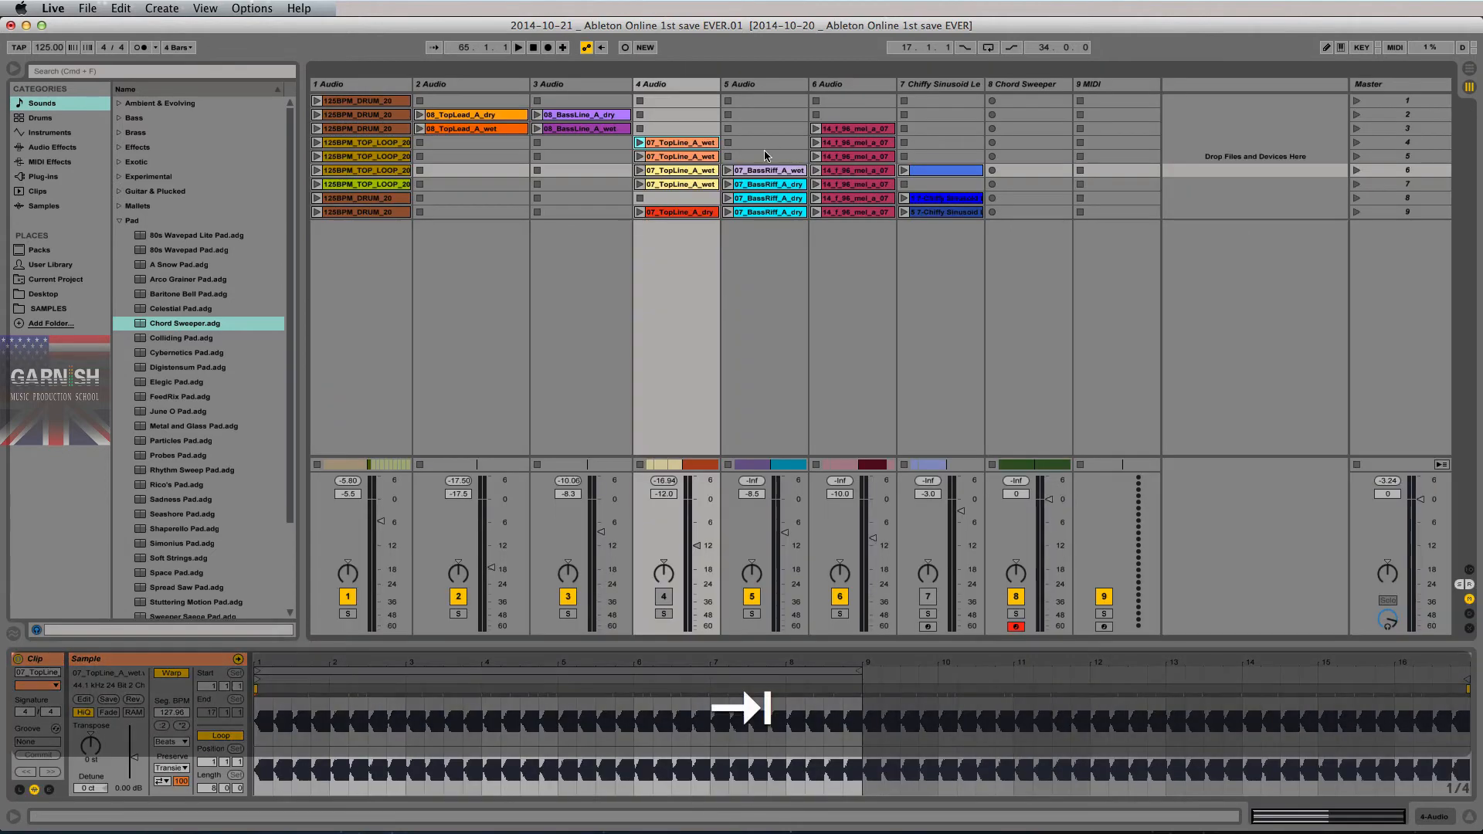
pyautogui.moveTo(680, 213); pyautogui.dragTo(888, 371)
pyautogui.press('Tab')
pyautogui.press('Tab')
pyautogui.press('Tab')
pyautogui.press('Tab')
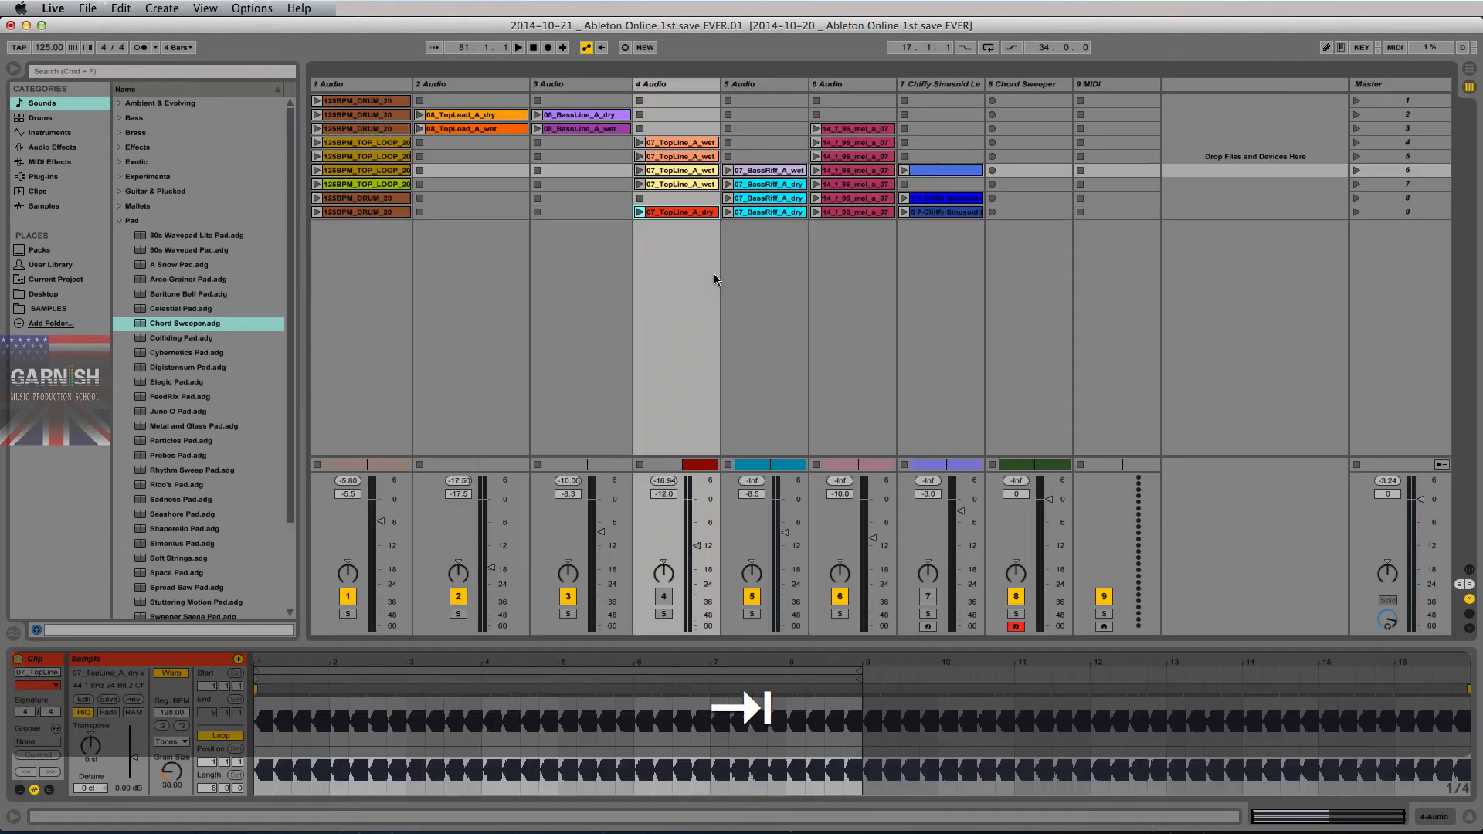
pyautogui.press('Tab')
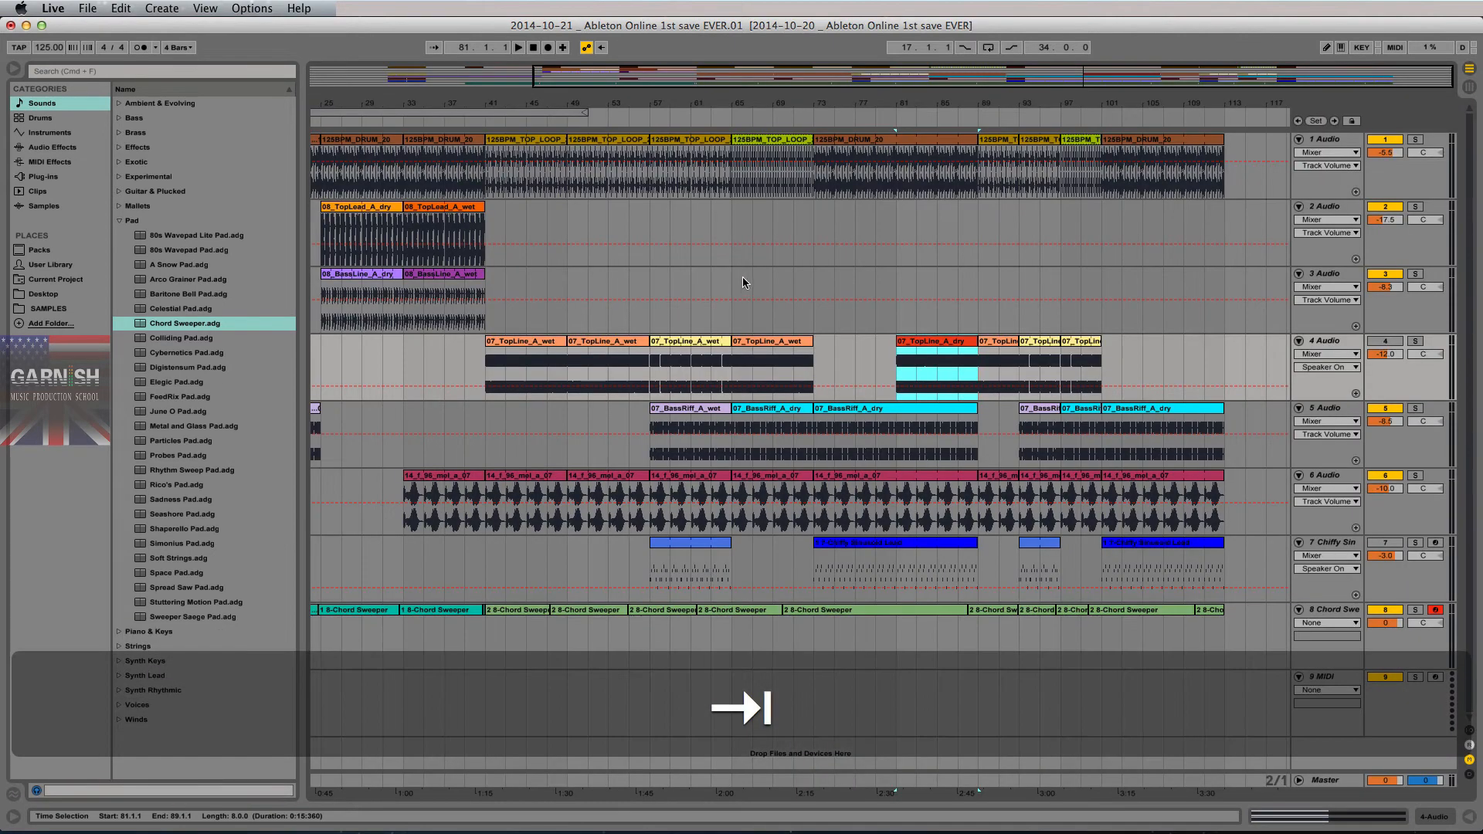
# Step: Undo the clip edits made at bars 9, 65 and 81 of the arrangement
pyautogui.doubleClick(796, 103)
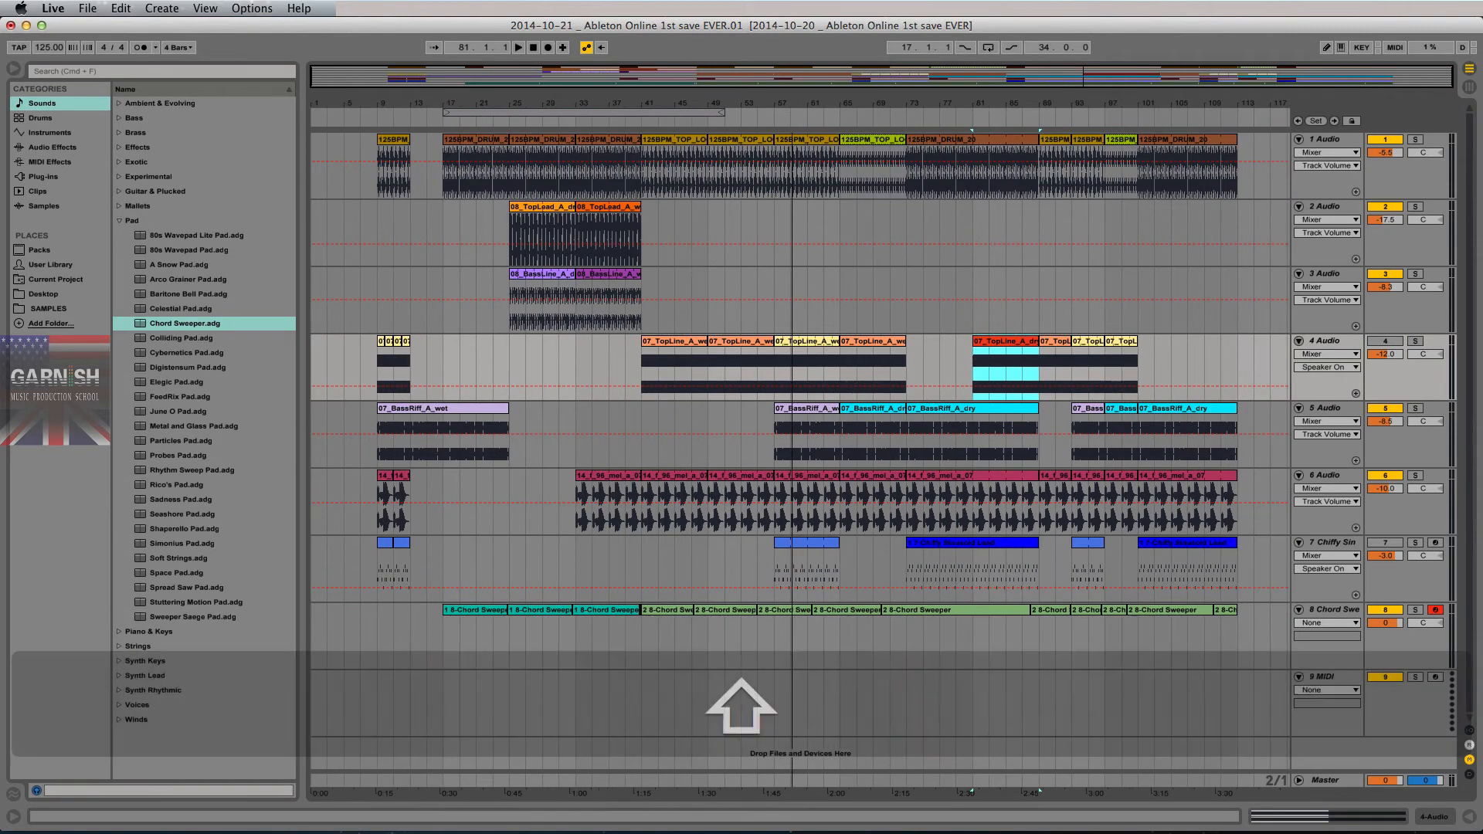
pyautogui.press('super+z')
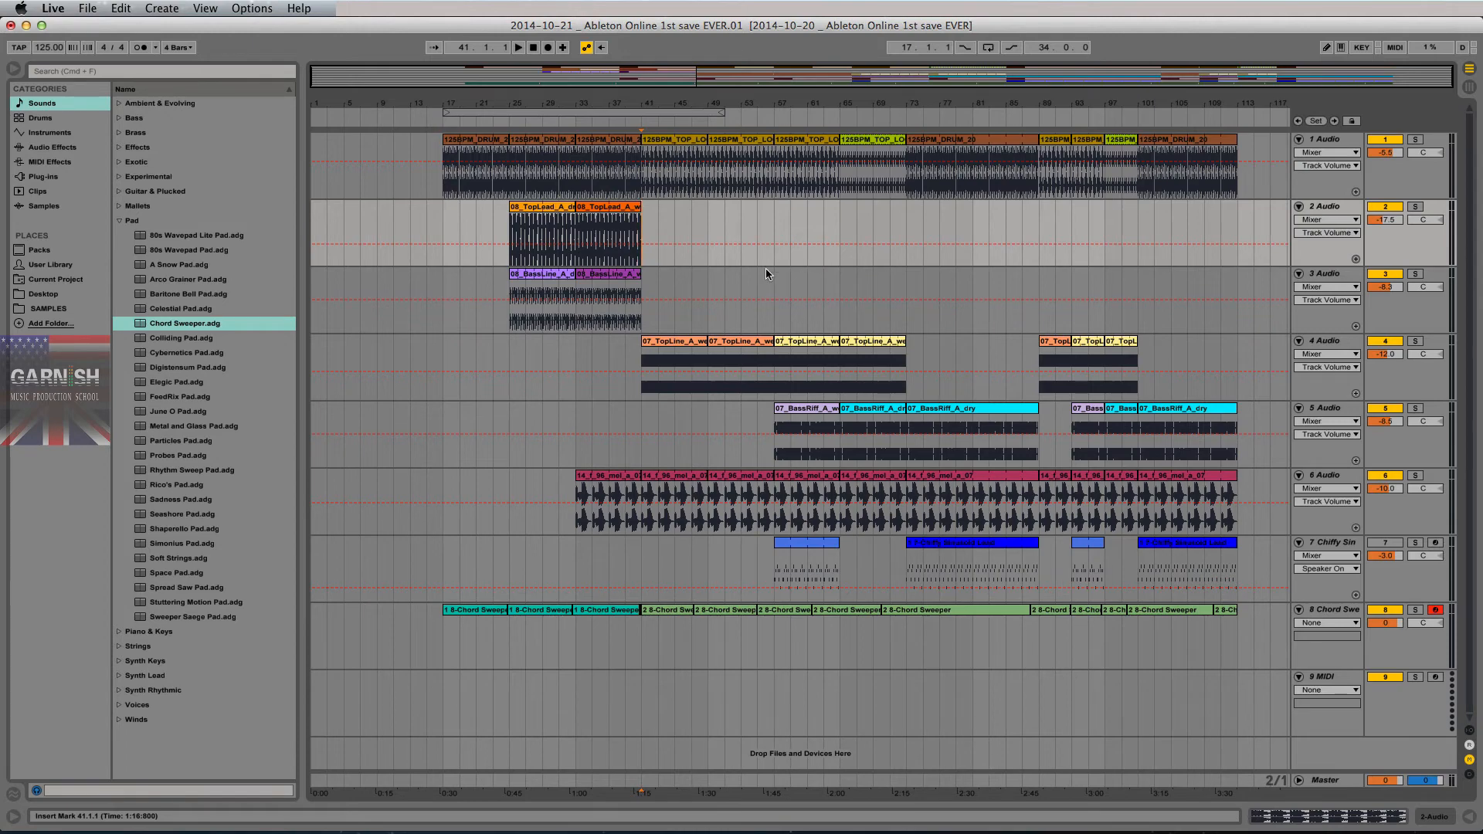
# Step: Toggle between Arrangement and Session View, ending in Session View, and launch scene 2
pyautogui.press('Tab')
pyautogui.press('Tab')
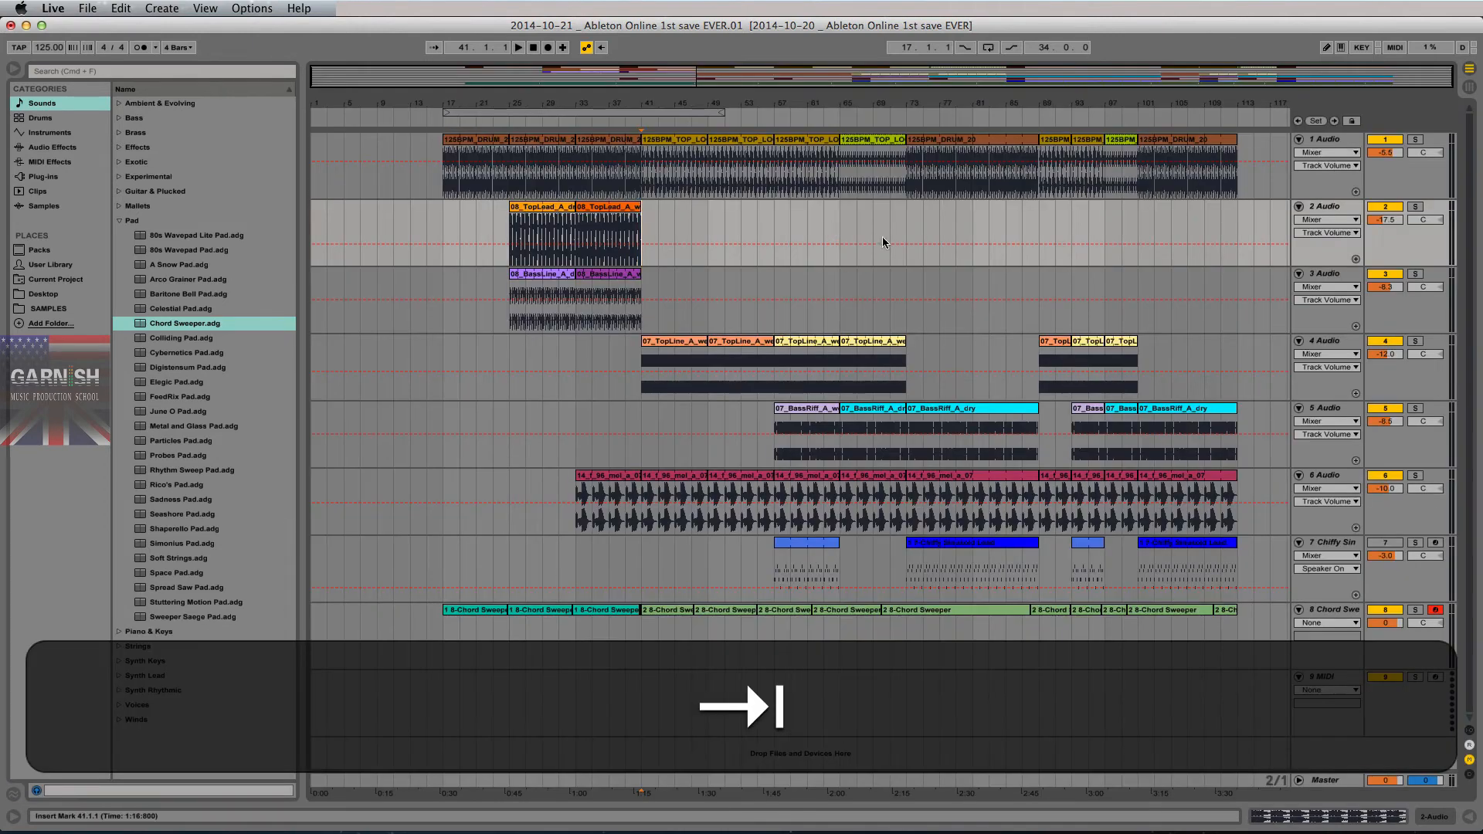
pyautogui.press('Tab')
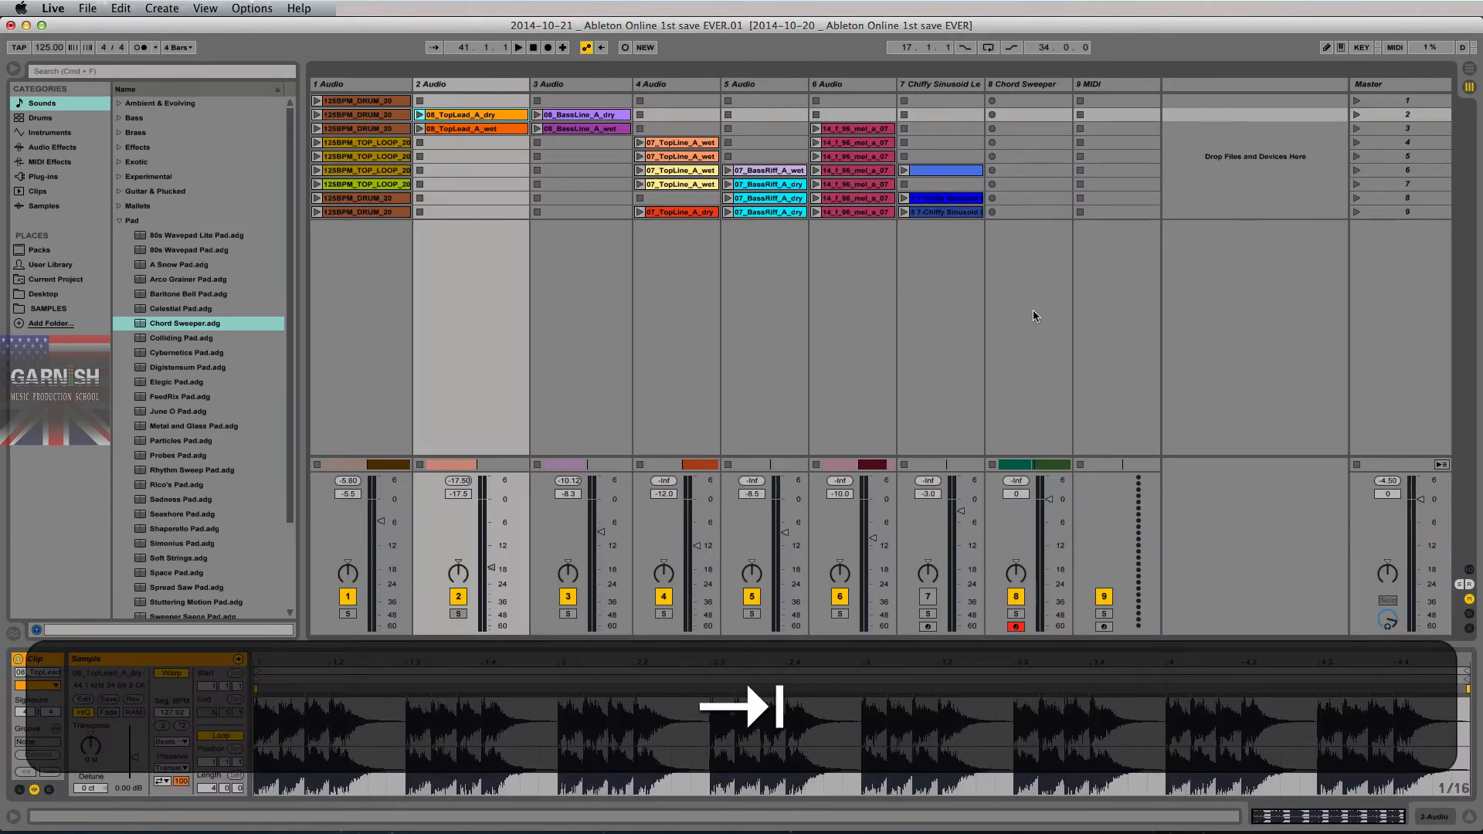
pyautogui.press('Tab')
pyautogui.press('Tab')
pyautogui.press('Tab')
pyautogui.press('Tab')
pyautogui.click(1356, 114)
pyautogui.press('space')
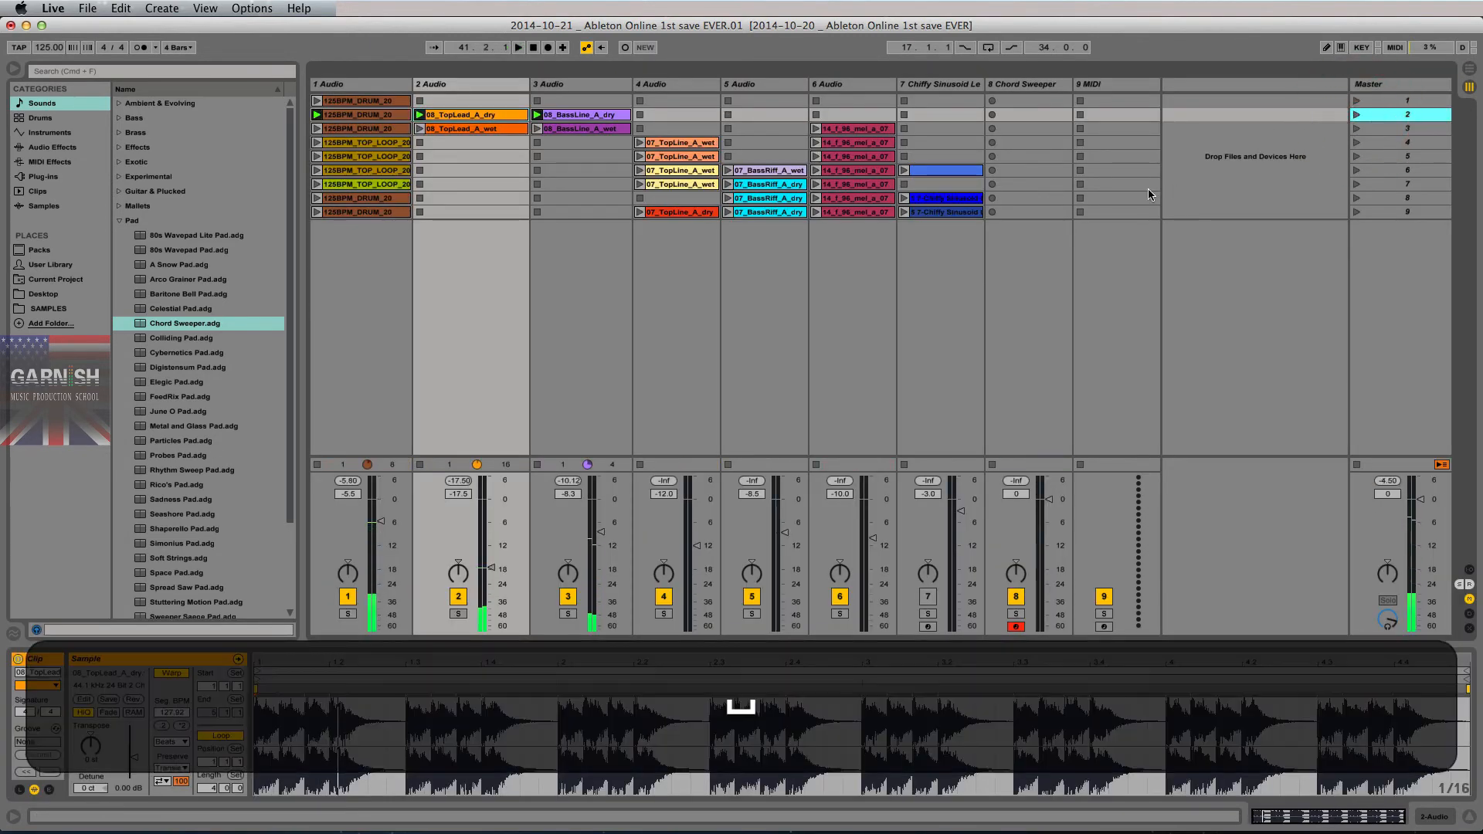
pyautogui.click(1362, 115)
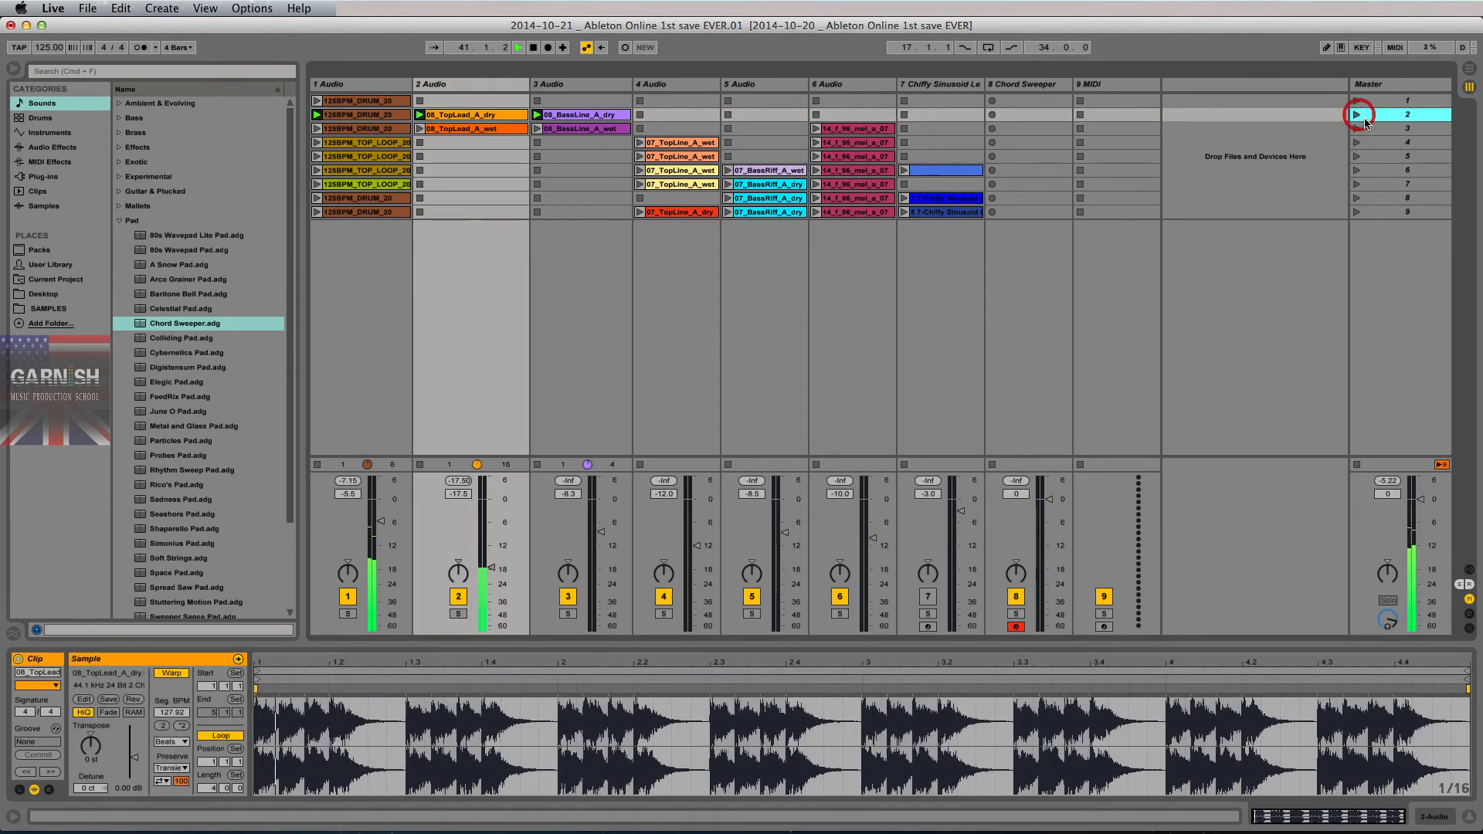
# Step: Stop playback in Arrangement View and compare its dimmed tracks with the clips launched in Session View
pyautogui.press('Tab')
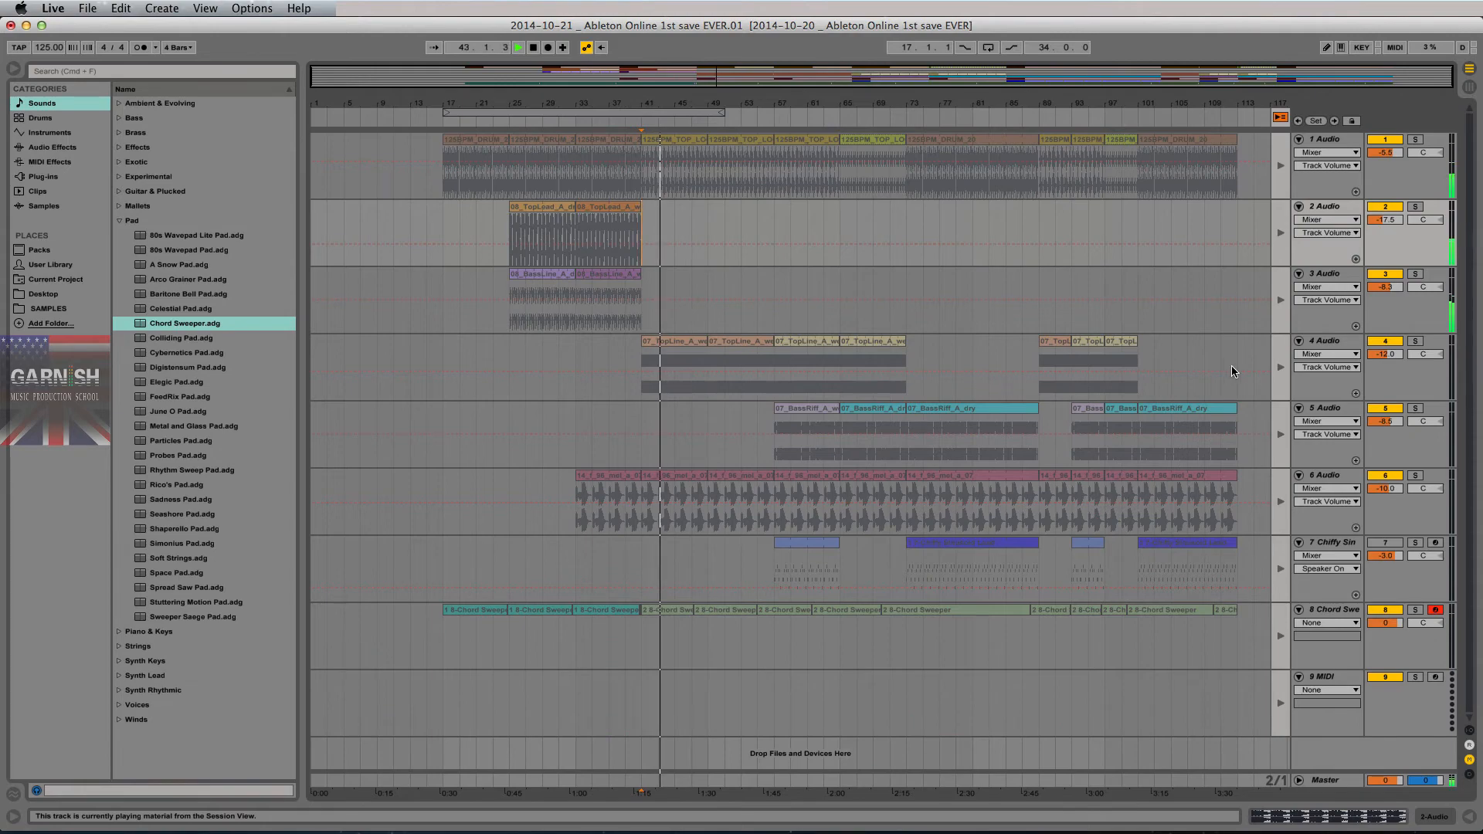
pyautogui.press('space')
pyautogui.press('F5')
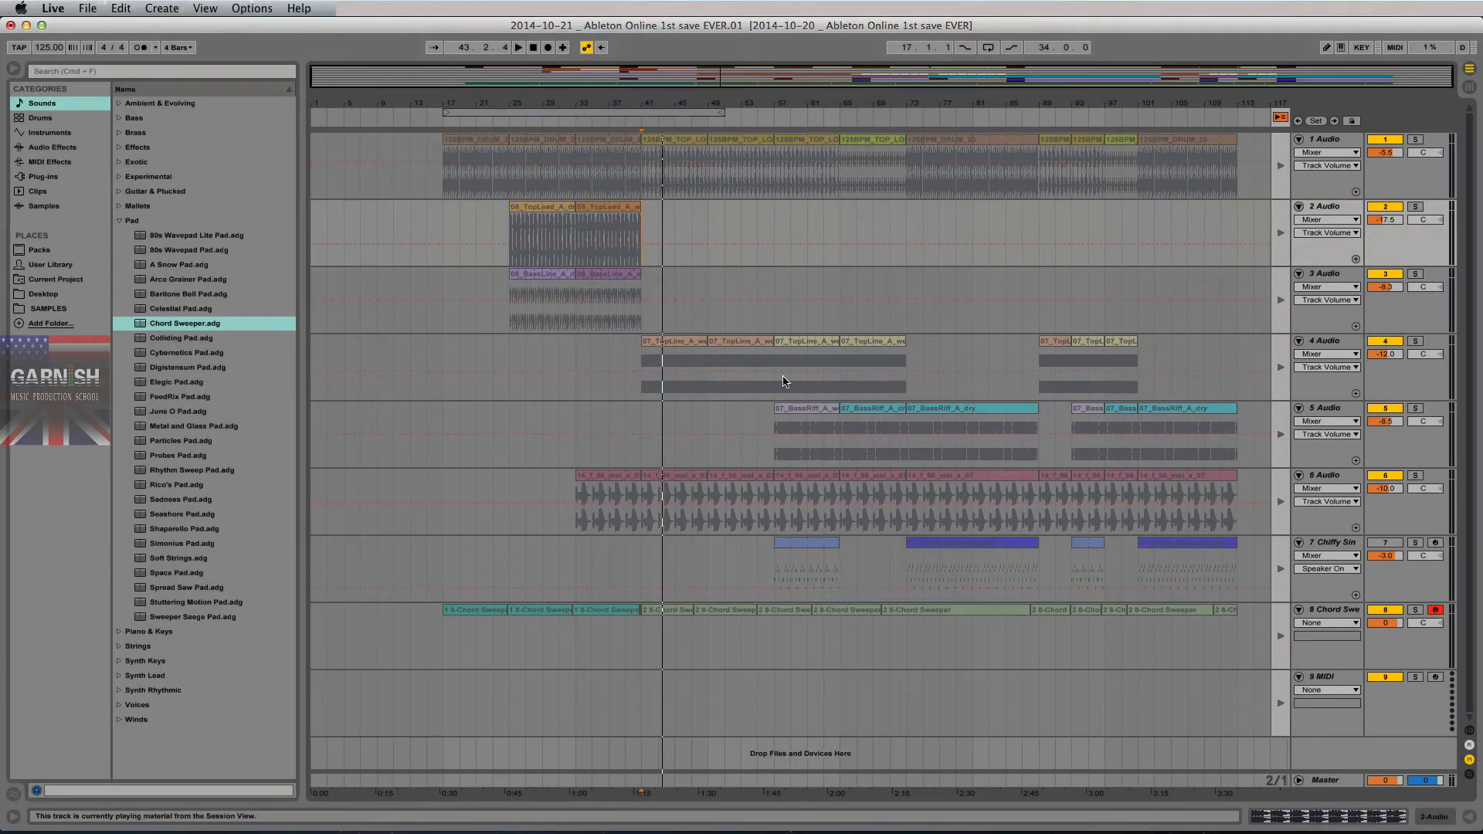
pyautogui.press('Tab')
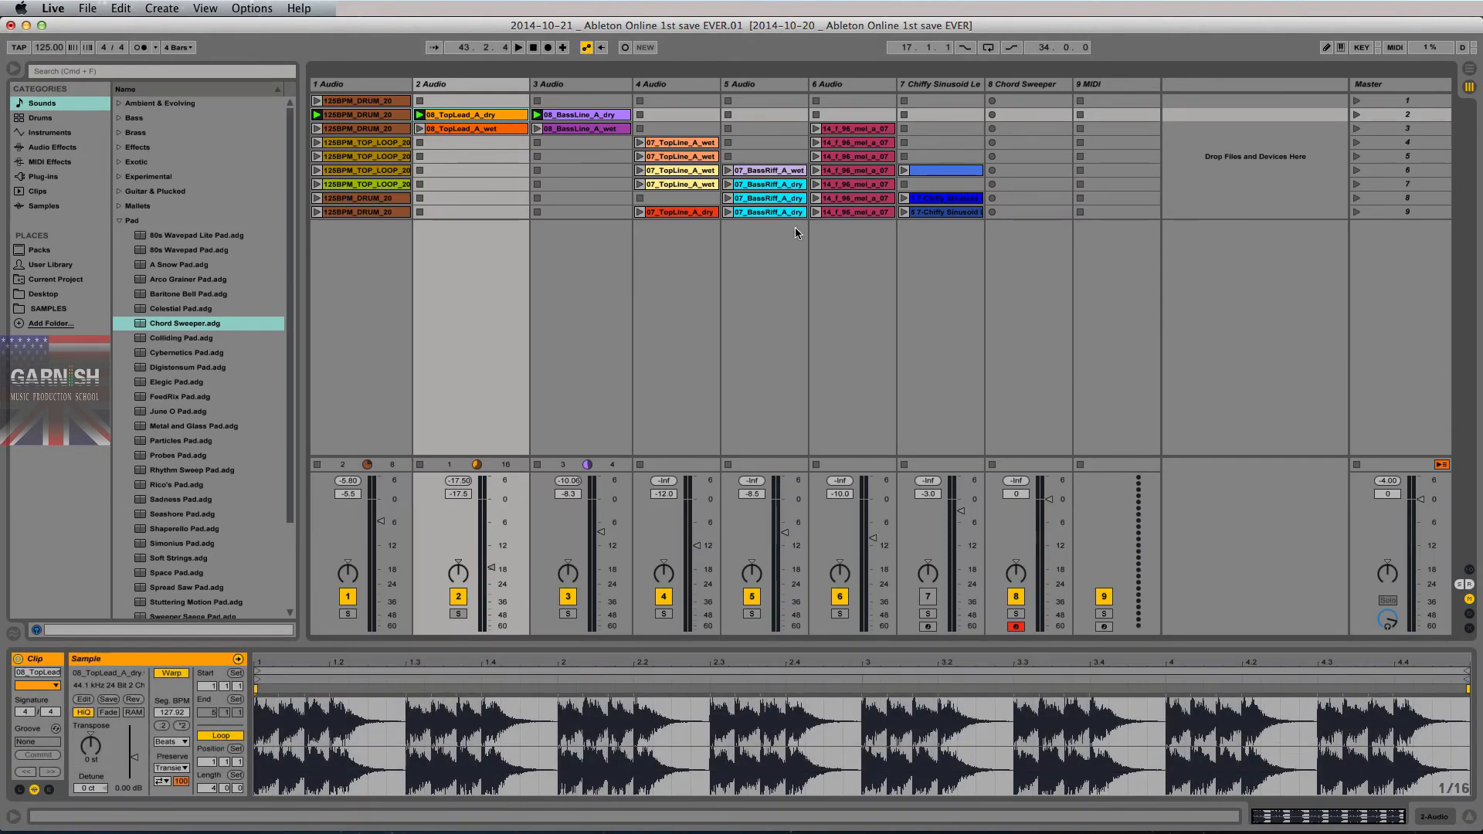
pyautogui.press('Tab')
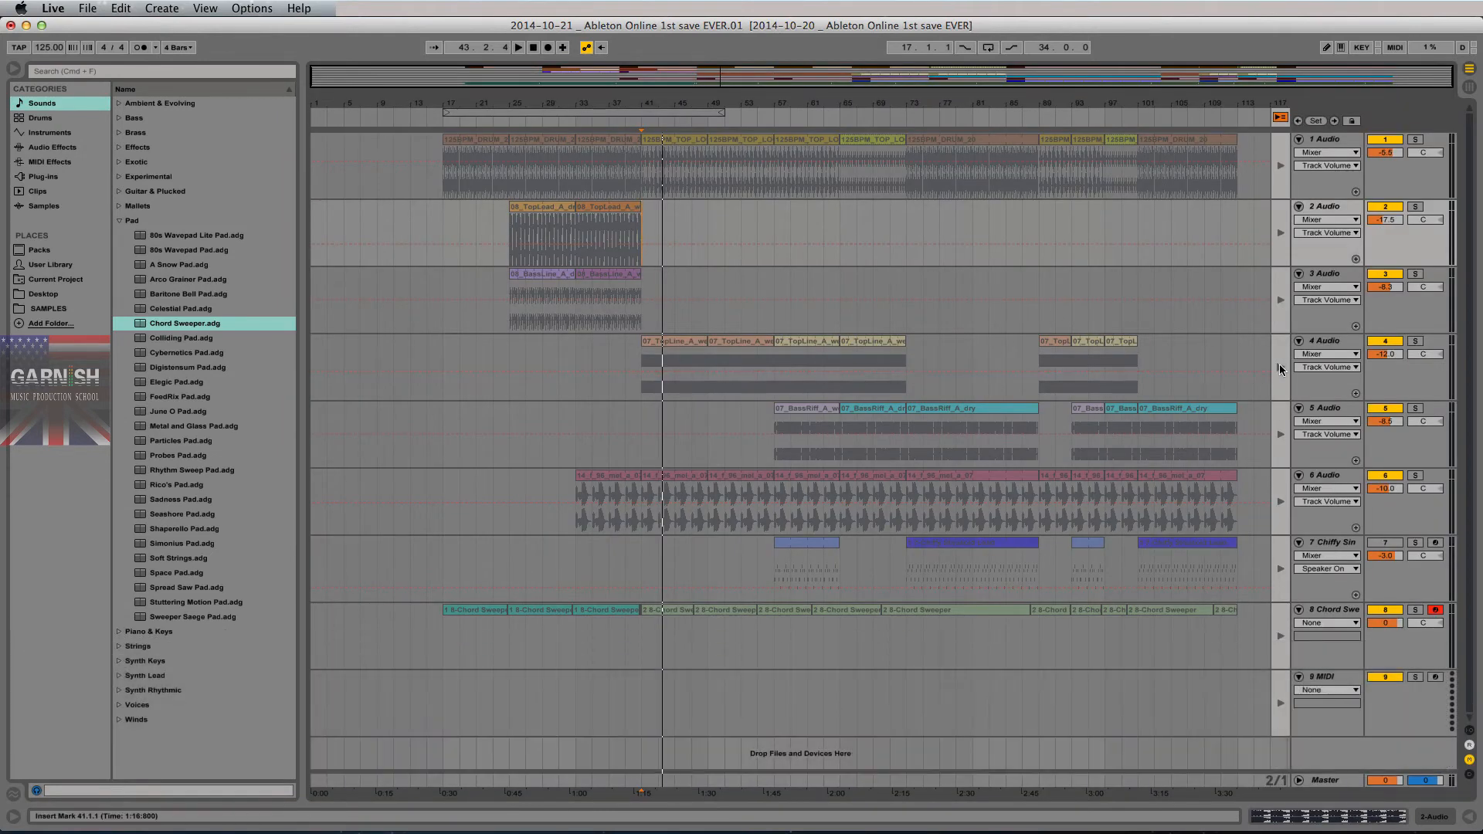
# Step: Return track 4 alone to playing its arrangement clips, and check the change in Session View
pyautogui.press('F5')
pyautogui.click(1281, 371)
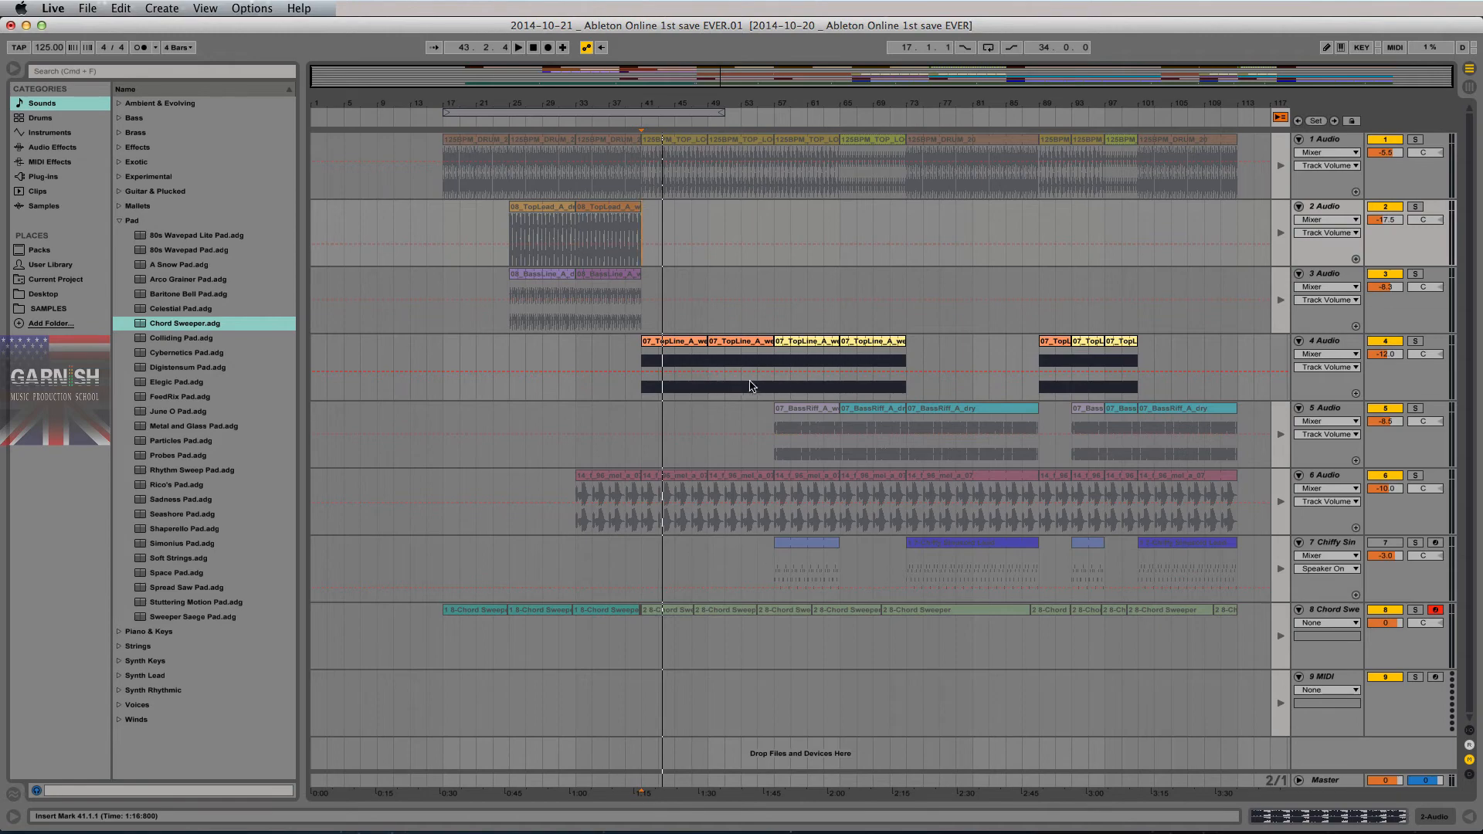
pyautogui.press('Tab')
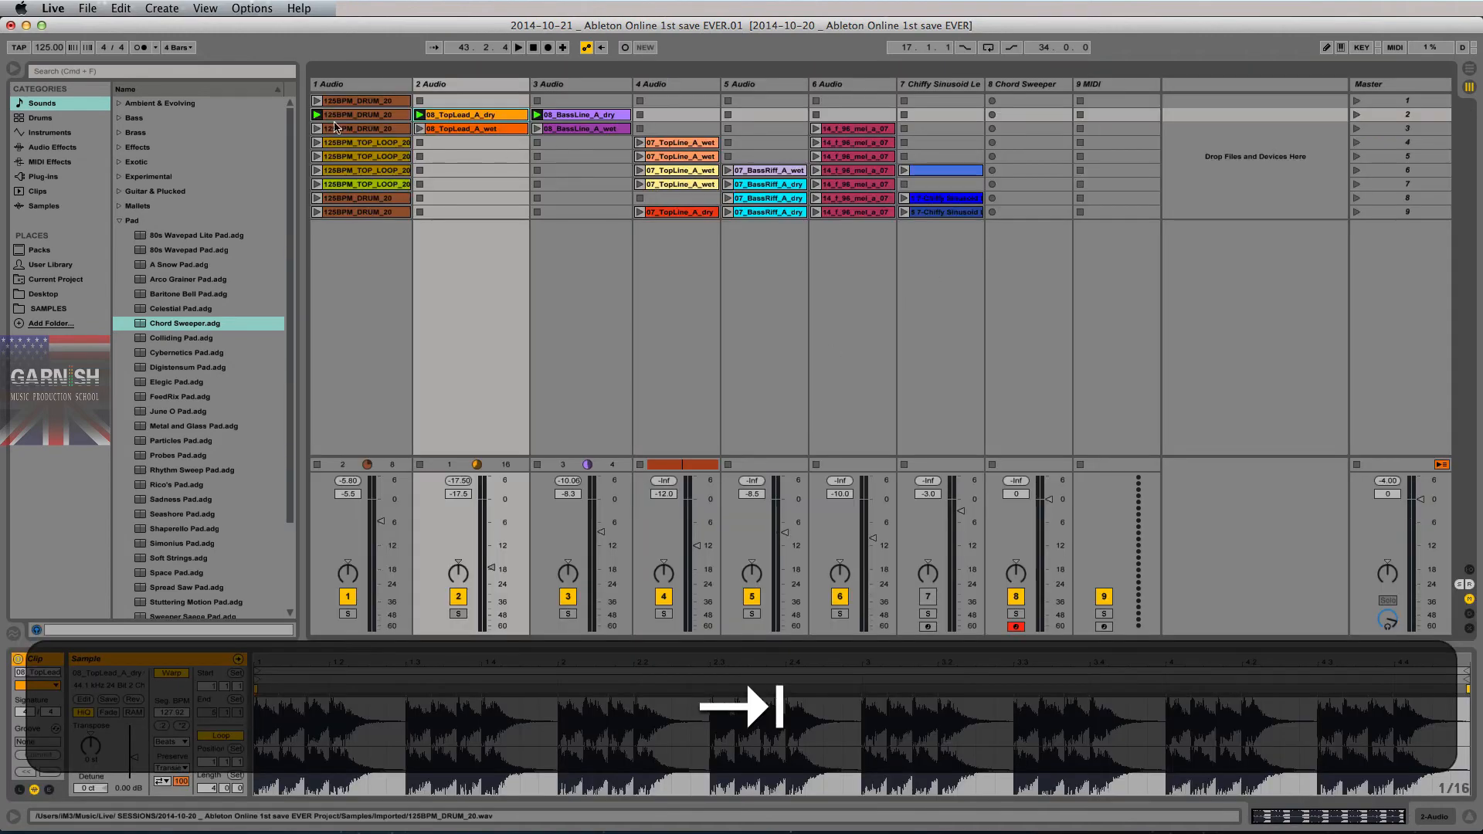
pyautogui.press('Tab')
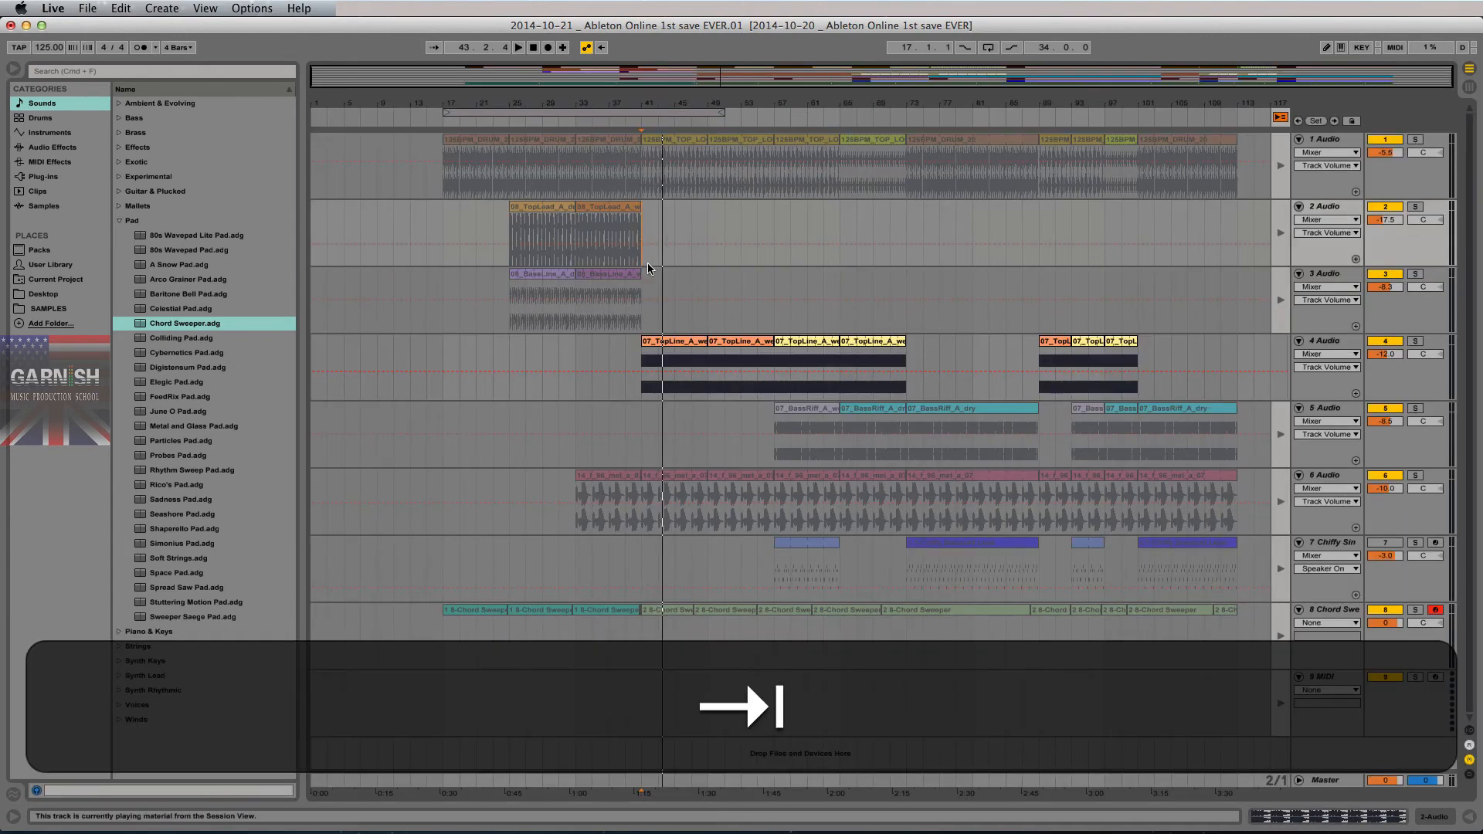
# Step: Play the arrangement from bar 41, deactivate track 4 during playback, and stop
pyautogui.press('space')
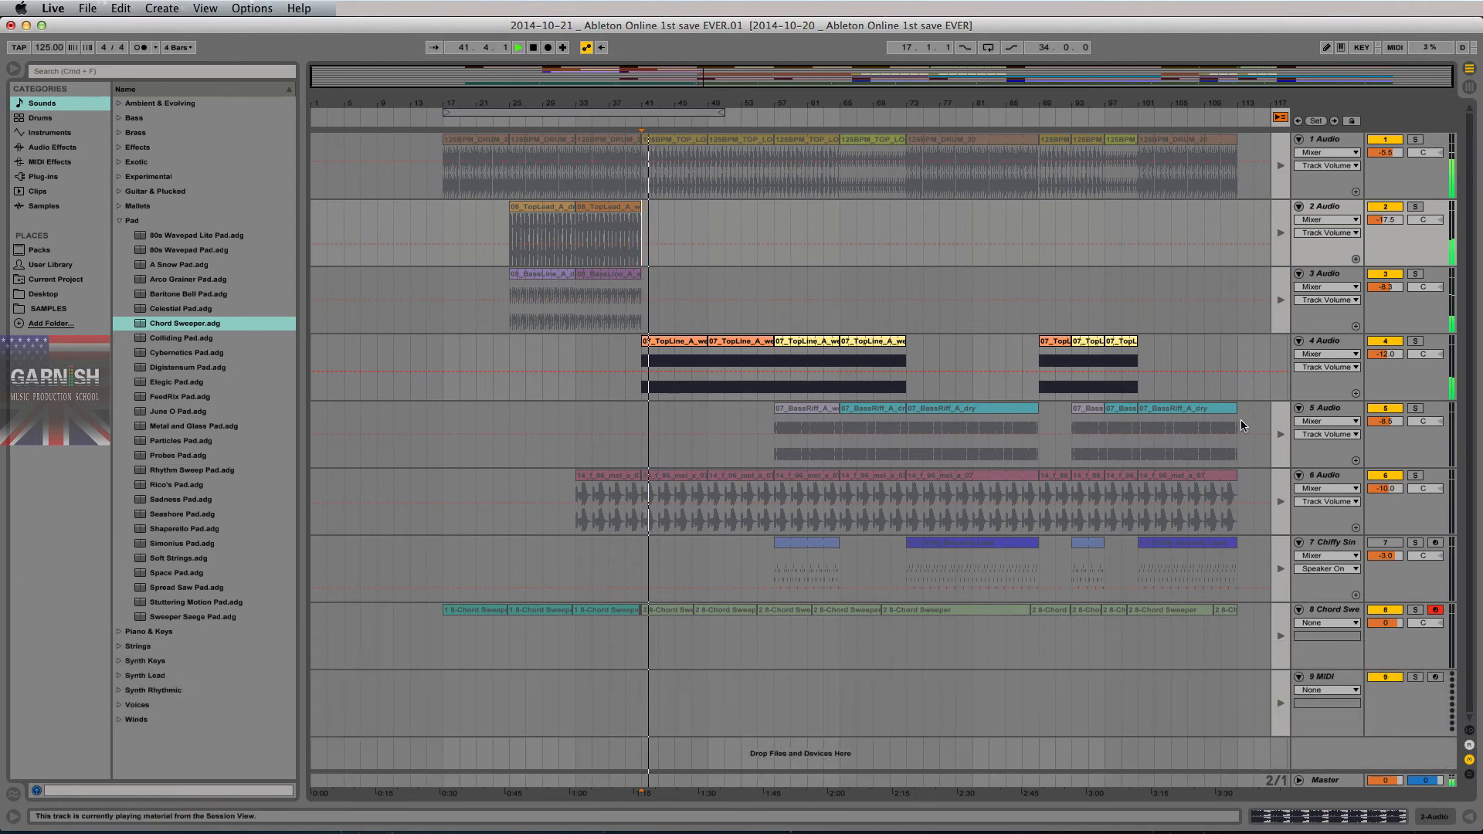
pyautogui.click(1383, 341)
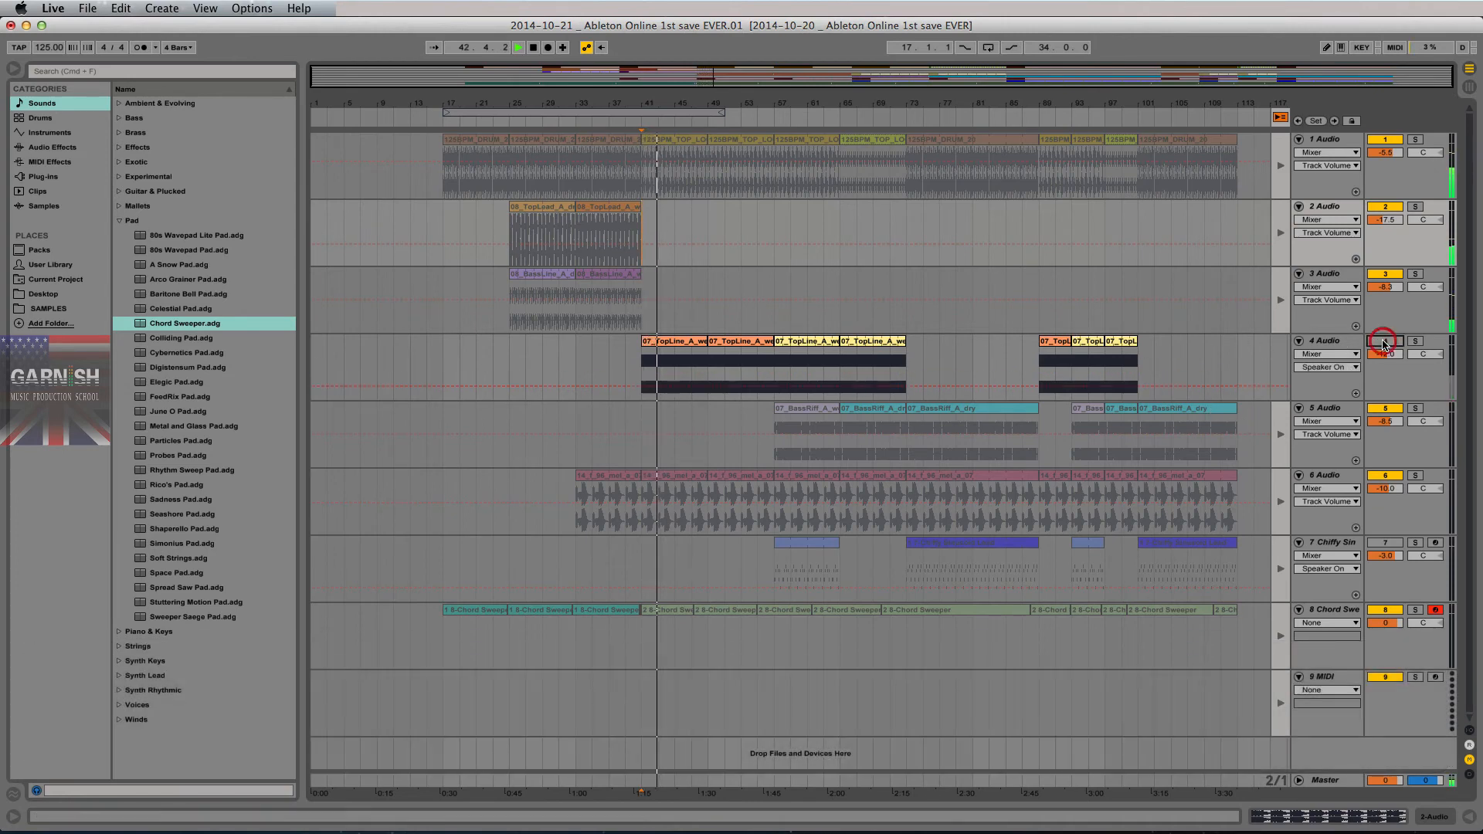
pyautogui.click(1383, 342)
pyautogui.press('space')
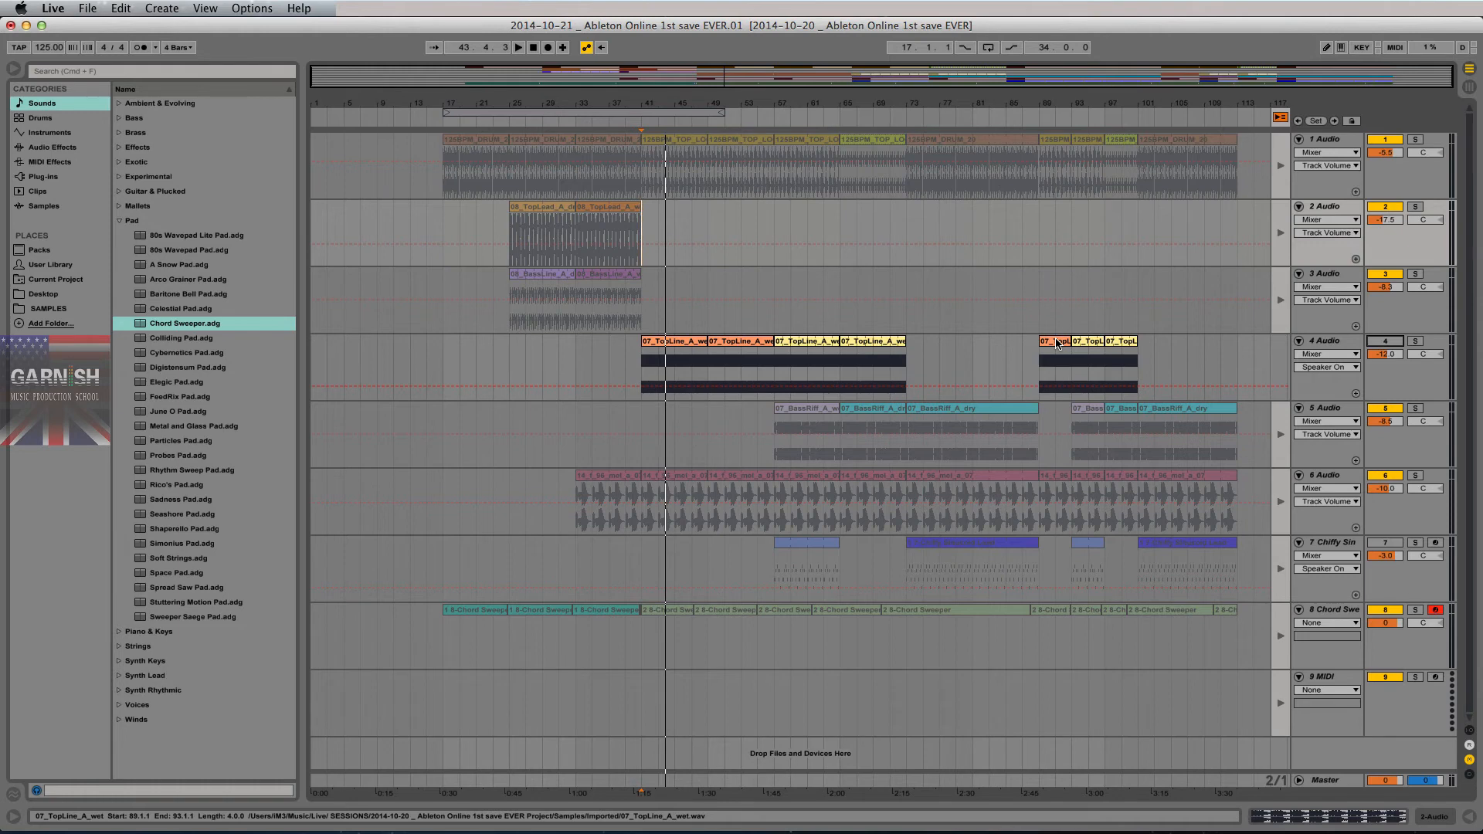
# Step: Compare track 4 in Session View and Arrangement View, ending in Arrangement View
pyautogui.press('Tab')
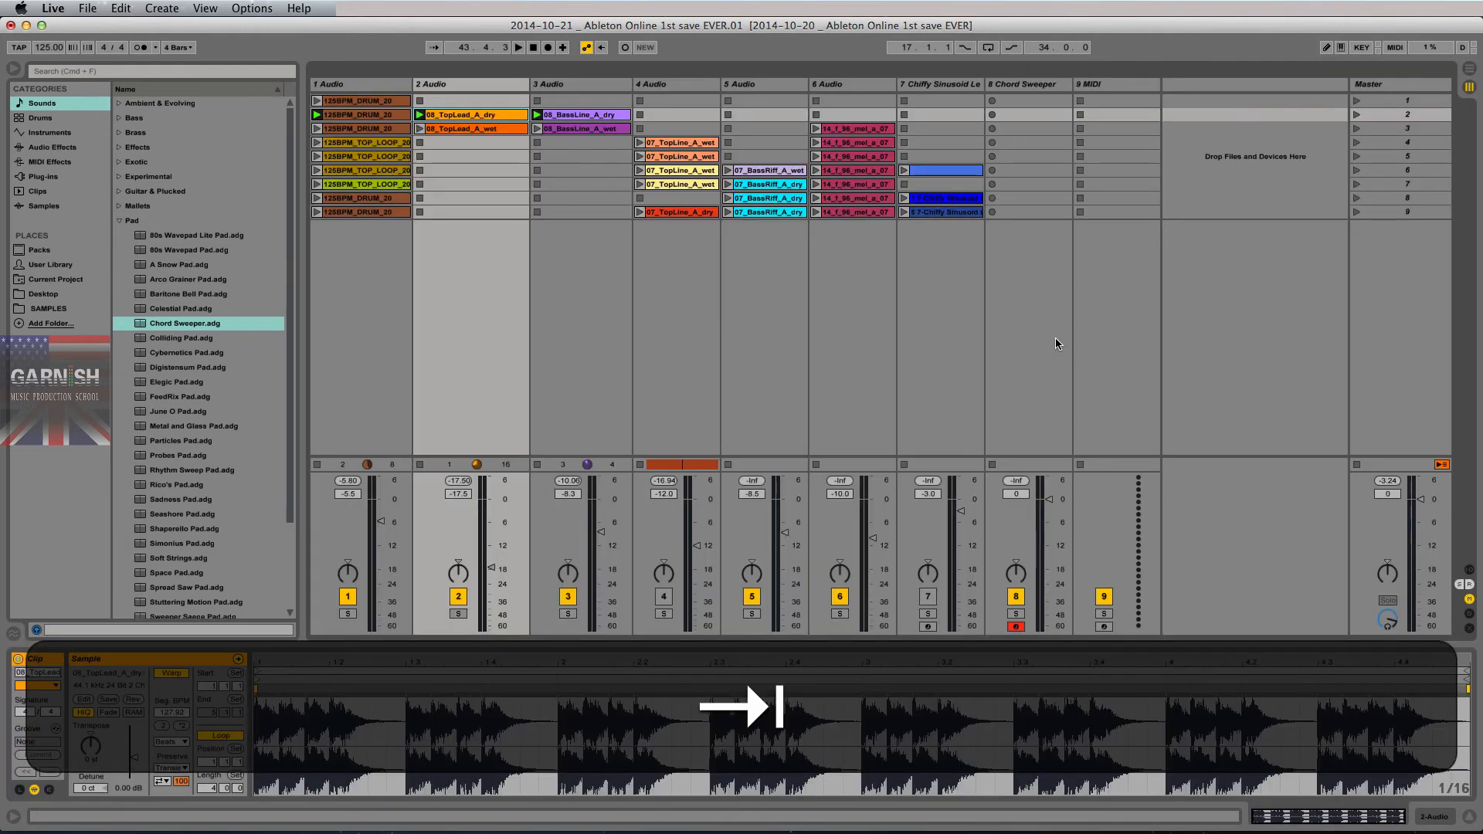
pyautogui.press('Tab')
pyautogui.press('Tab')
pyautogui.press('Tab')
pyautogui.press('Tab')
pyautogui.press('Tab')
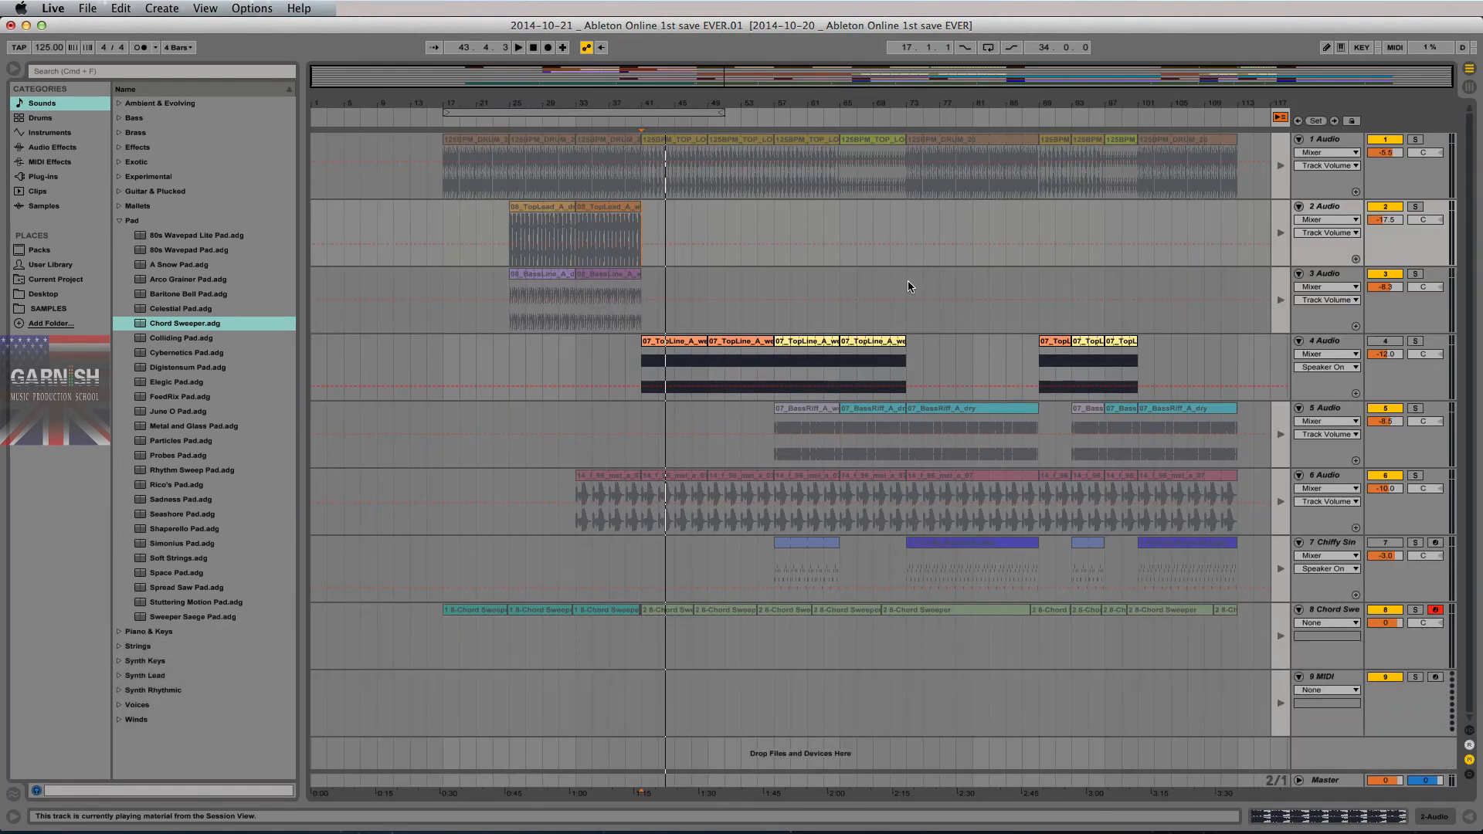
# Step: Select the empty stretch from bar 17 to 25 on track 2, and return the insert marker to bar 17
pyautogui.click(442, 227)
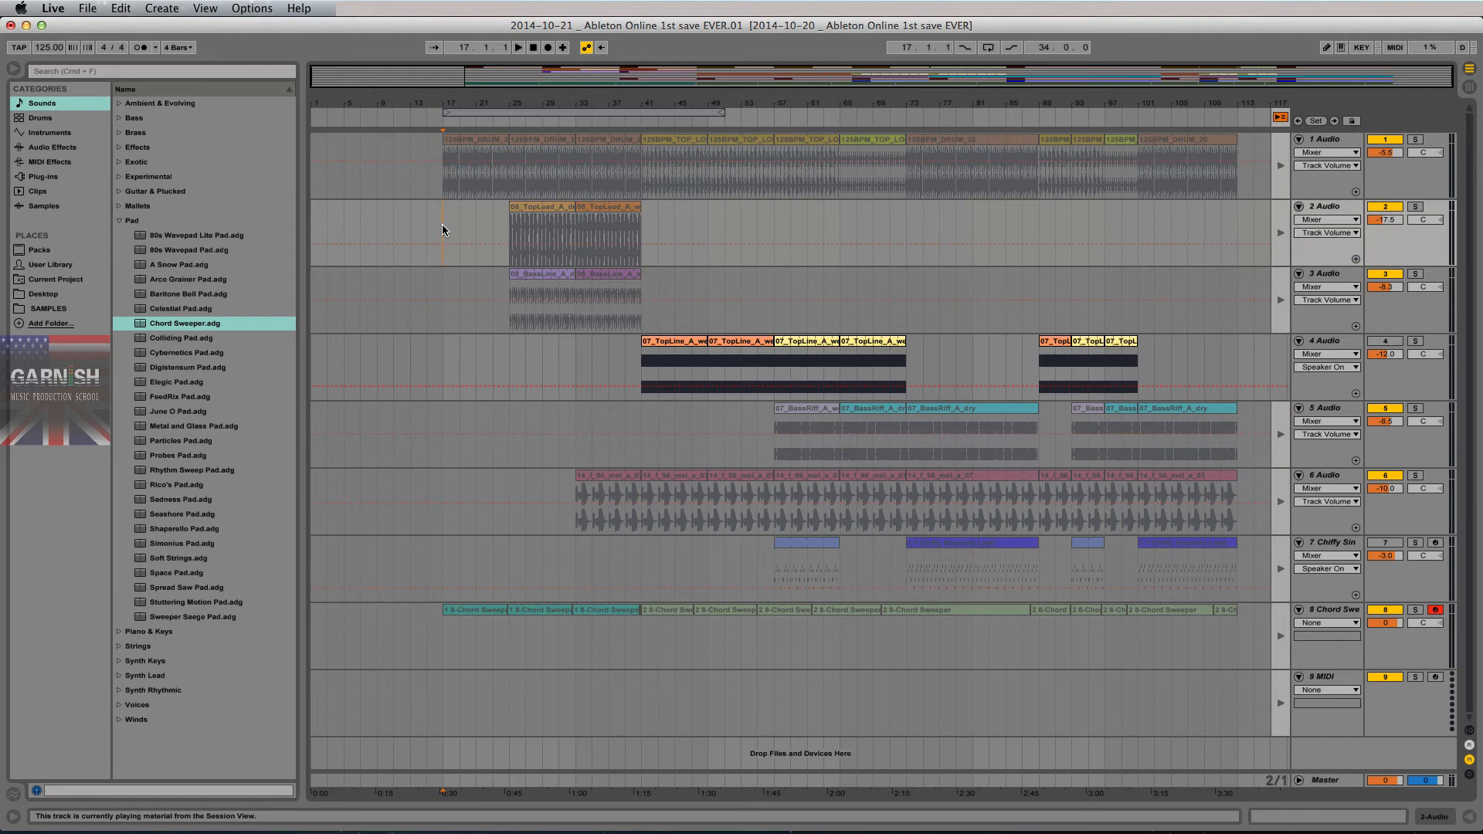
pyautogui.moveTo(442, 224); pyautogui.dragTo(509, 226)
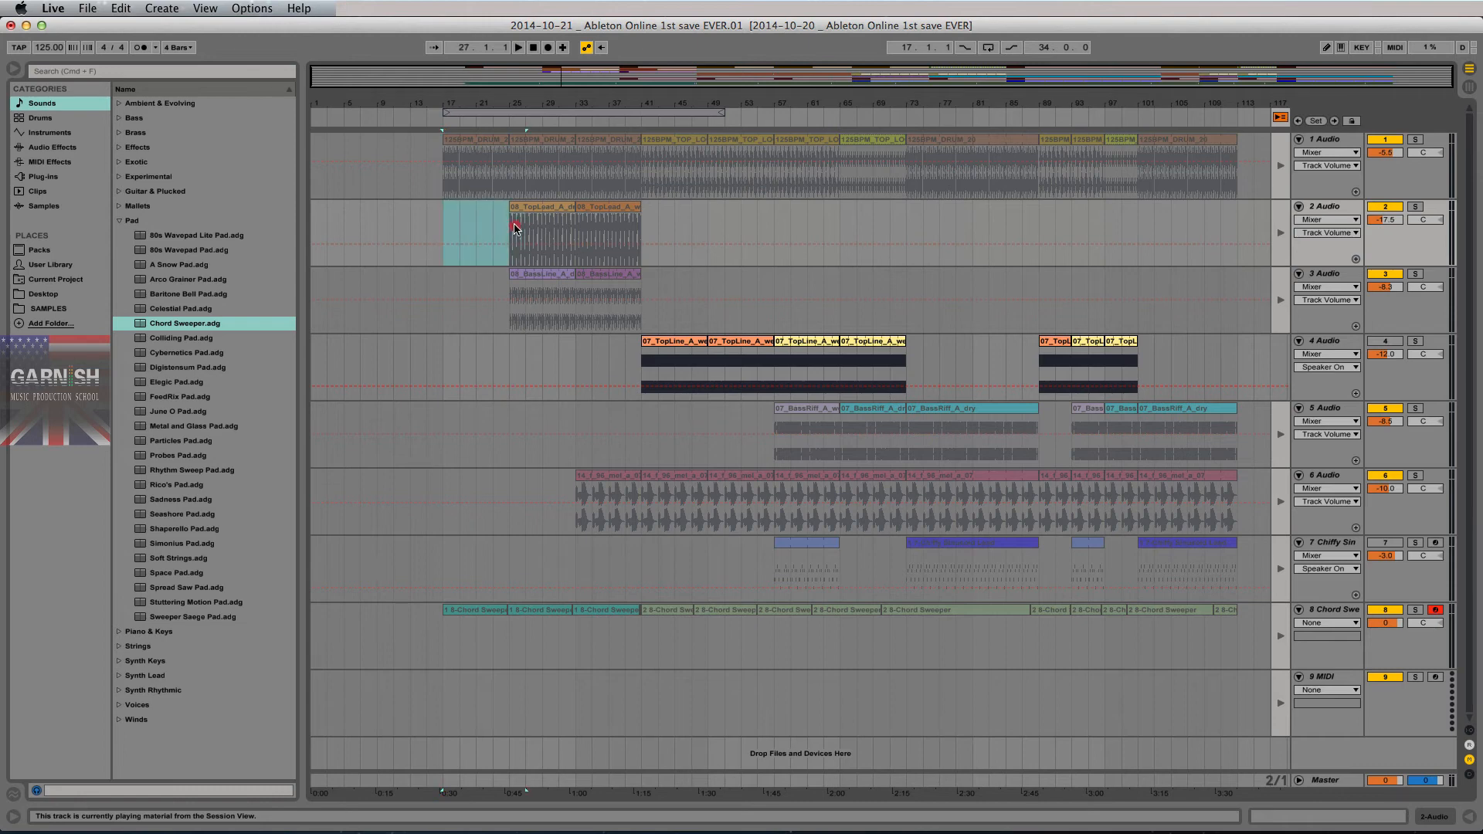
pyautogui.click(447, 229)
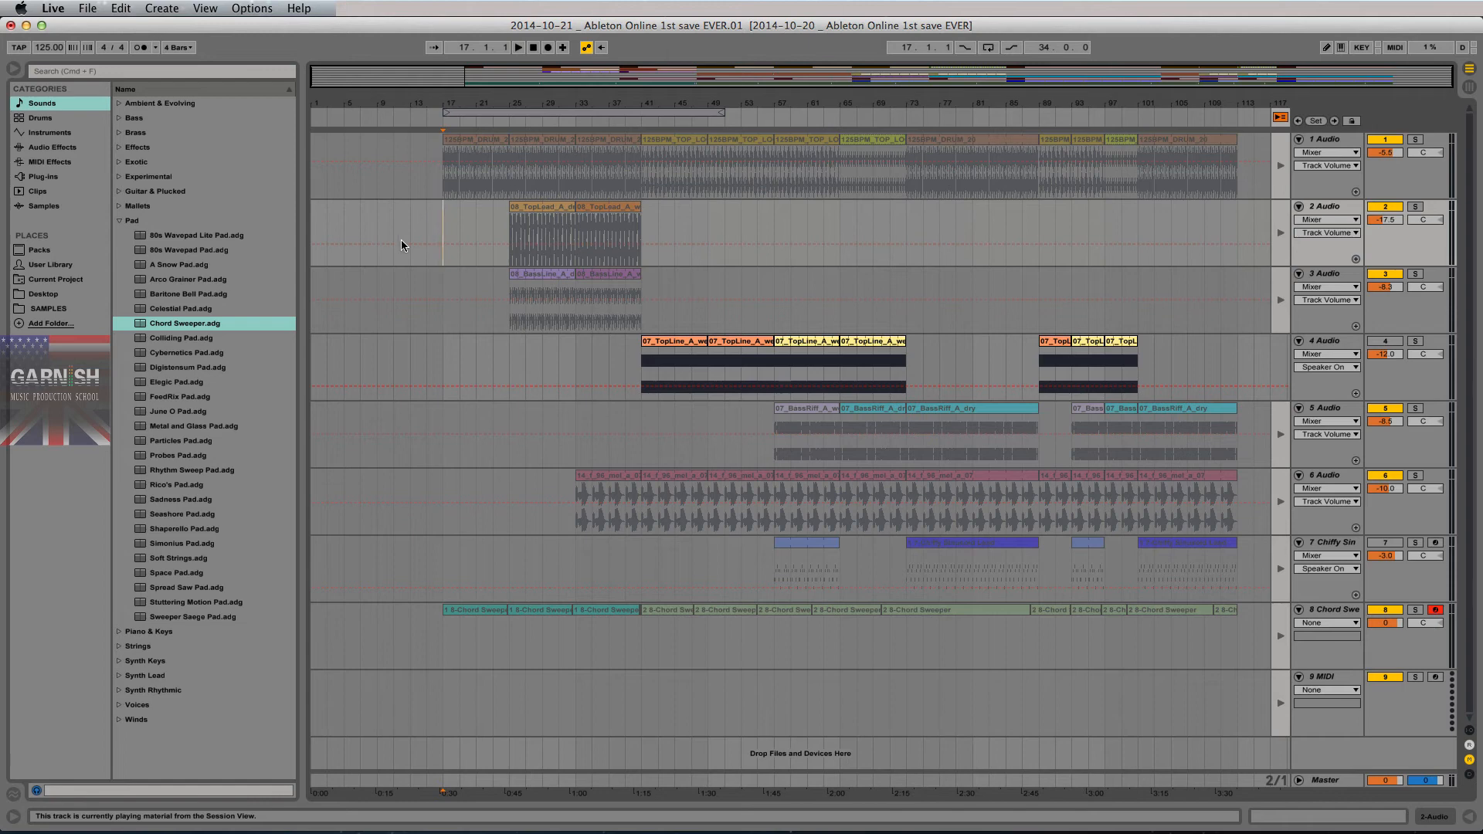
pyautogui.moveTo(444, 234); pyautogui.dragTo(579, 231)
pyautogui.click(445, 230)
pyautogui.press('F5')
pyautogui.press('F5')
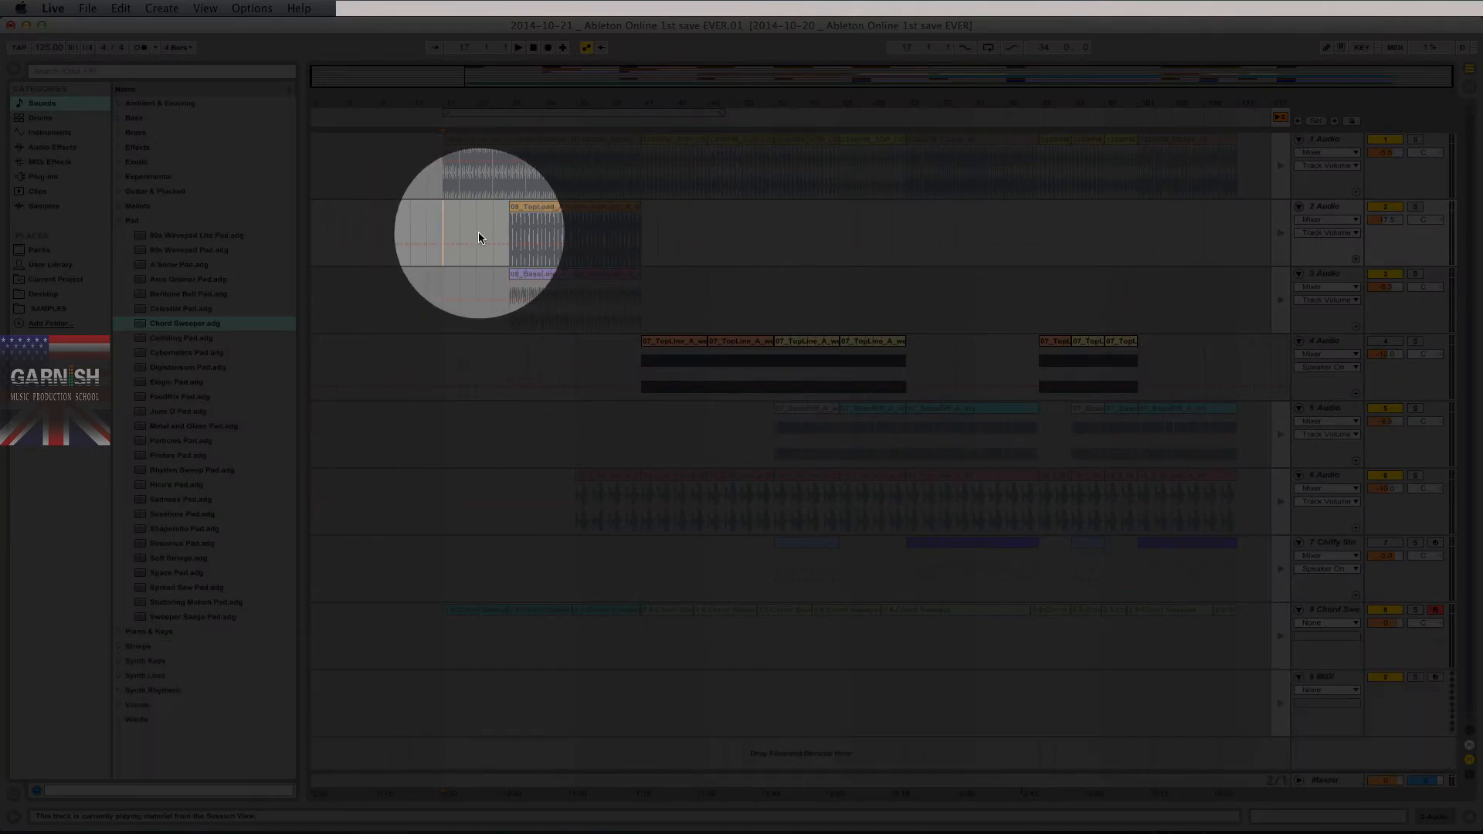
pyautogui.press('F5')
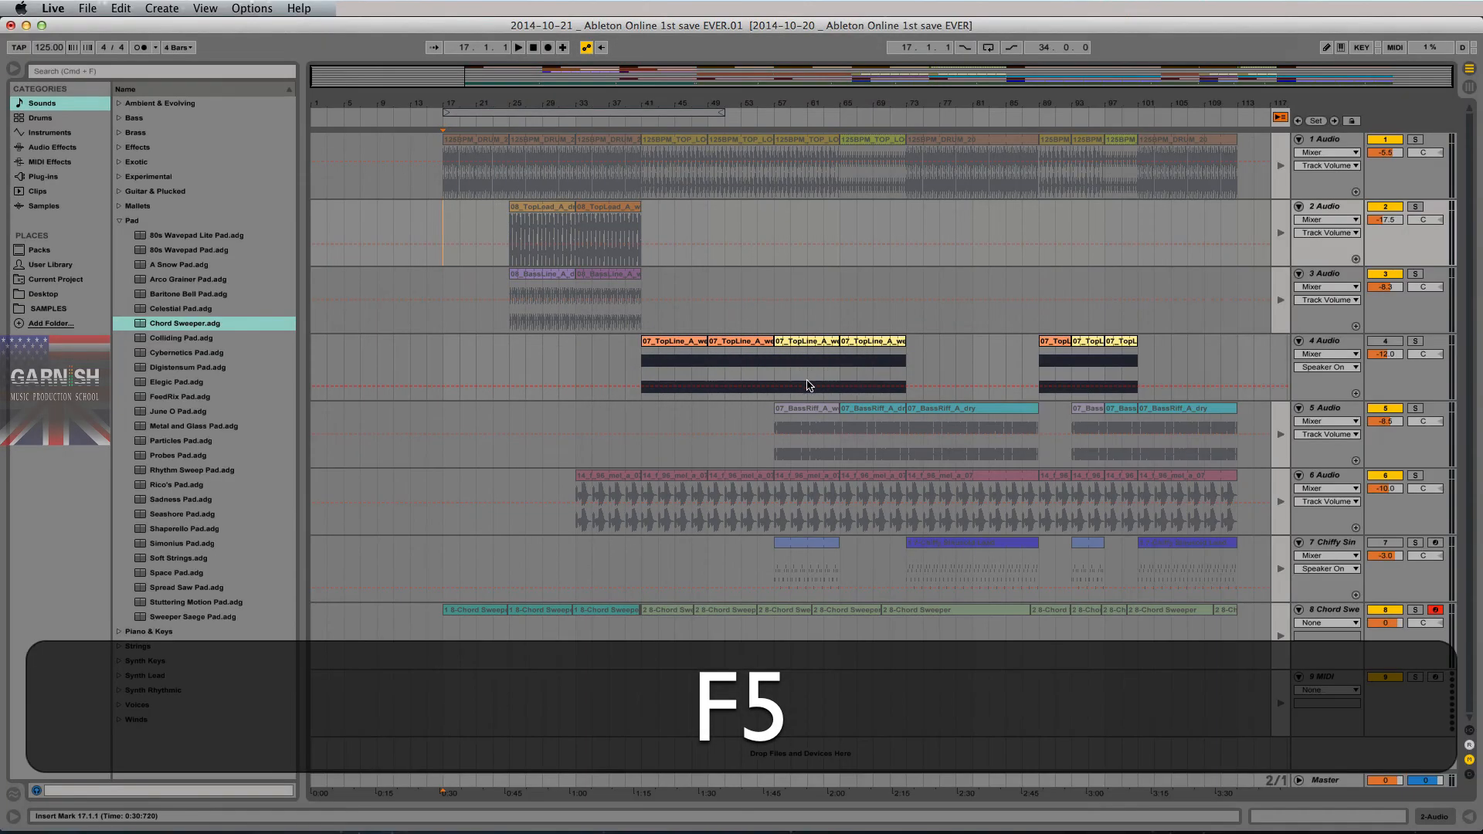
pyautogui.press('F5')
pyautogui.press('F5')
pyautogui.press('F5')
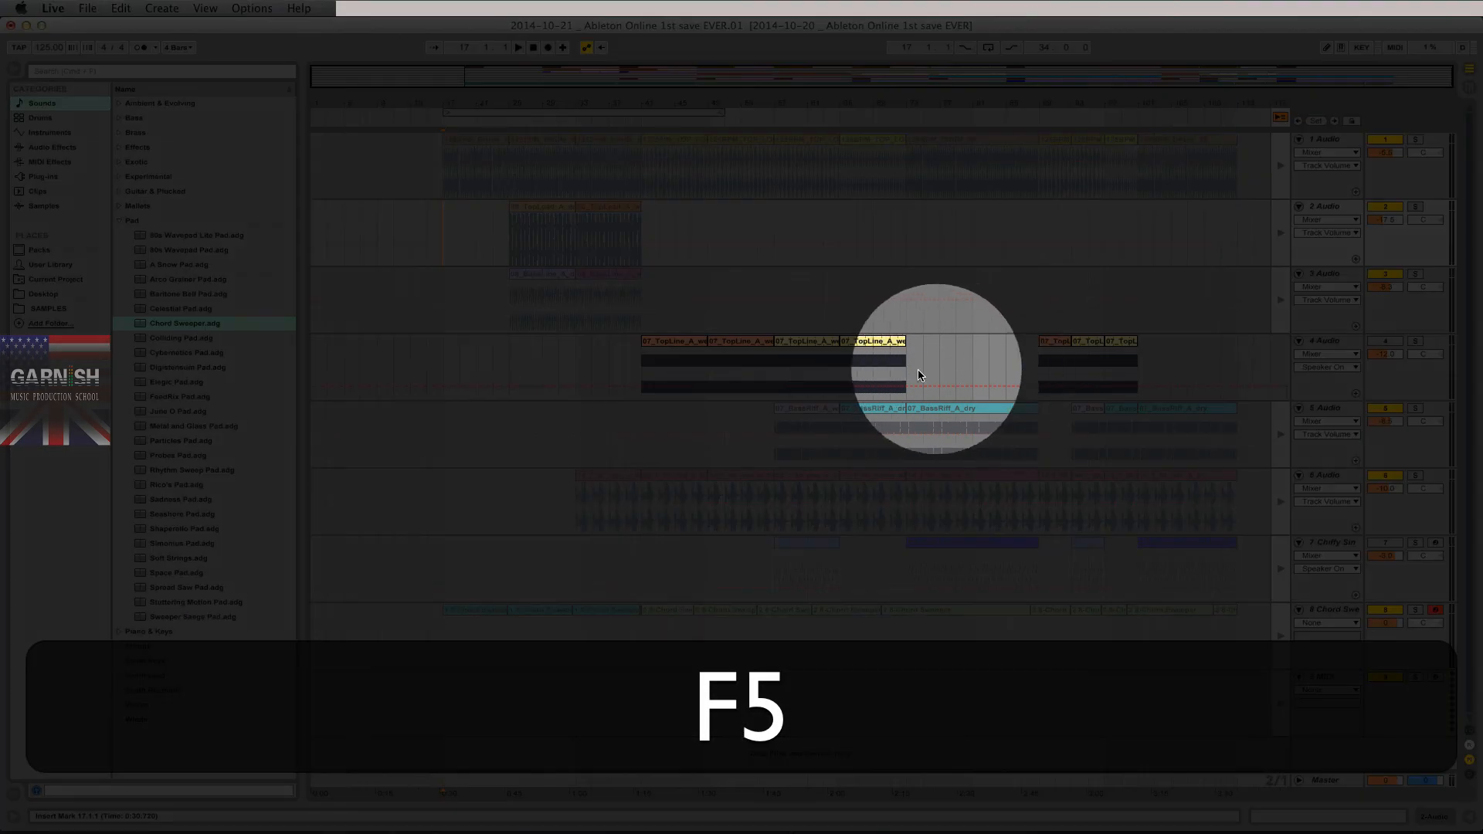
pyautogui.press('F5')
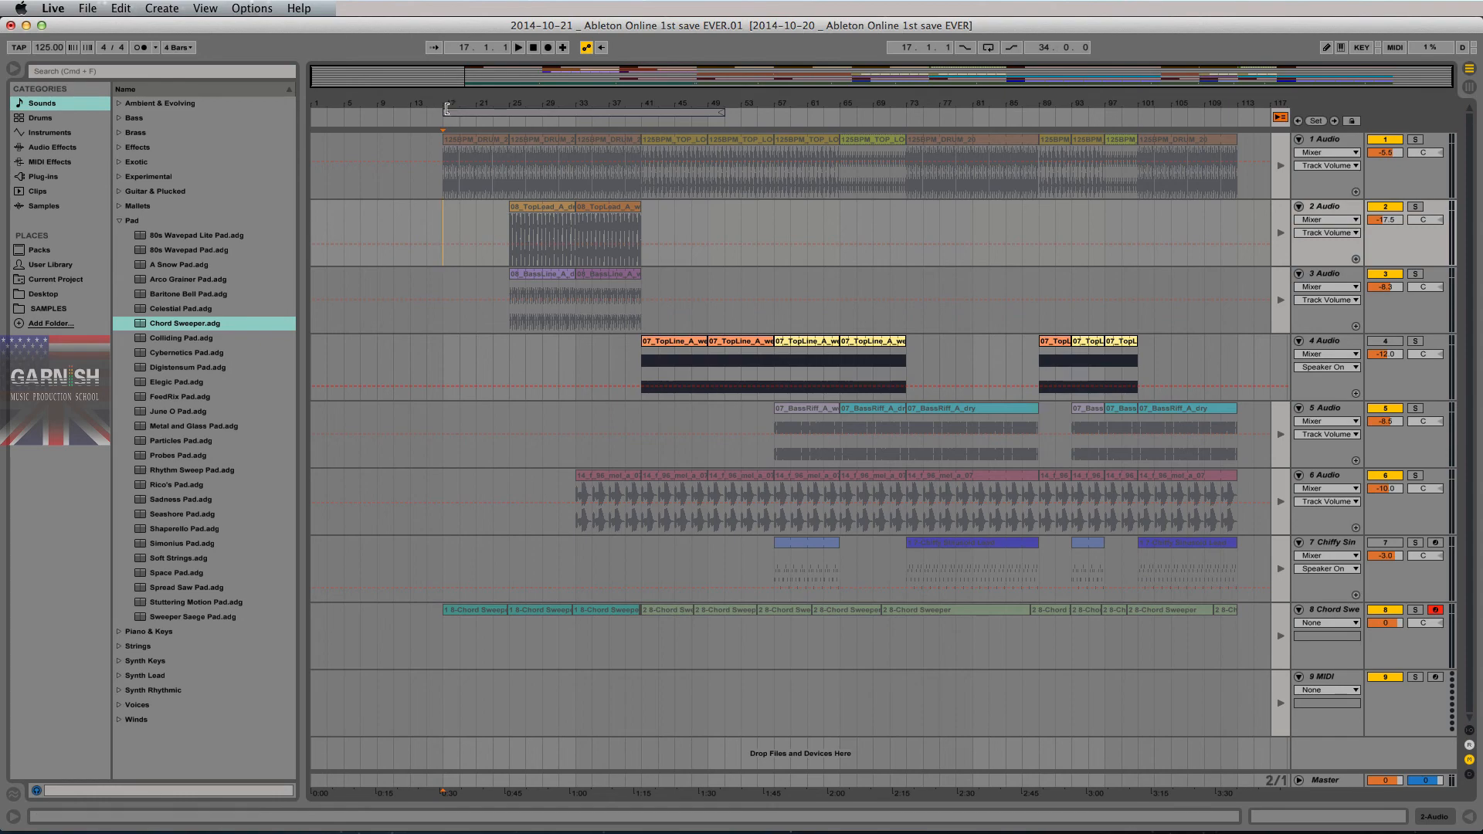
# Step: Select bars 17 to 25 on track 2, followed by the 08_TopLead_A_dry section from bar 25 to 33
pyautogui.moveTo(449, 106)
pyautogui.mouseDown()
pyautogui.moveTo(463, 209)
pyautogui.moveTo(477, 109)
pyautogui.mouseUp()
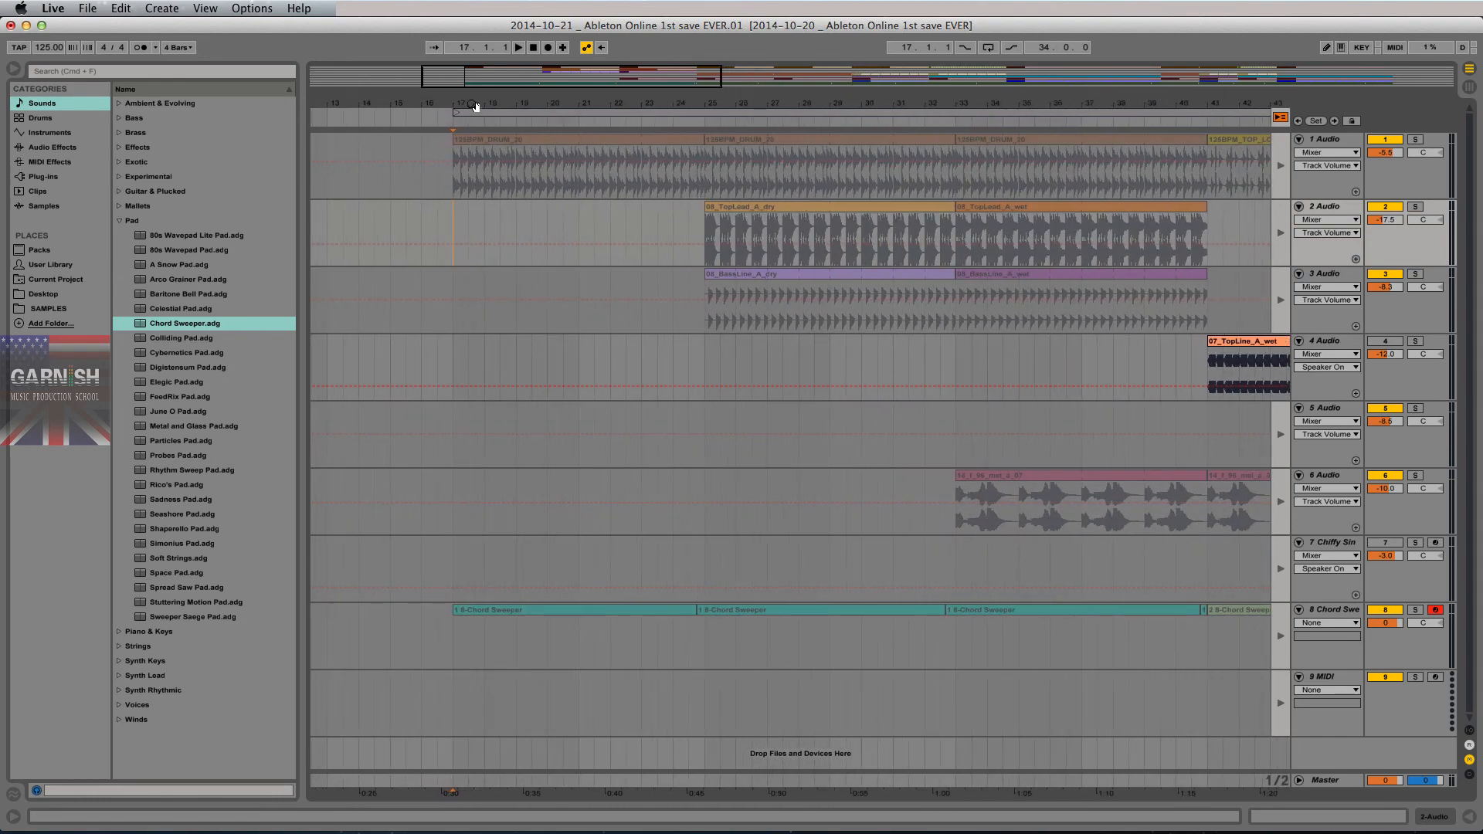
pyautogui.moveTo(456, 224); pyautogui.dragTo(679, 252)
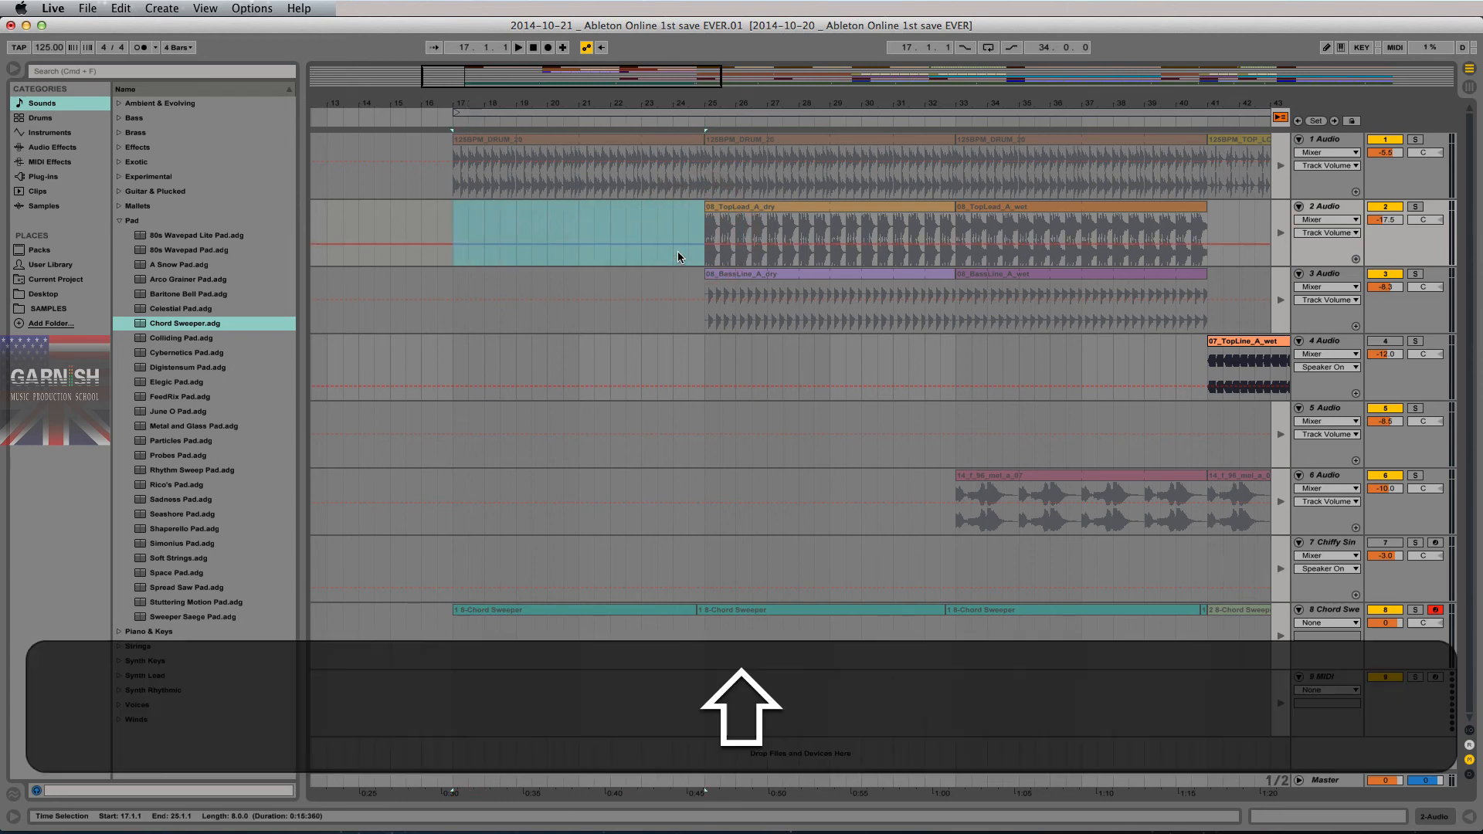
pyautogui.hscroll(5, 678, 252)
pyautogui.moveTo(524, 236); pyautogui.dragTo(763, 236)
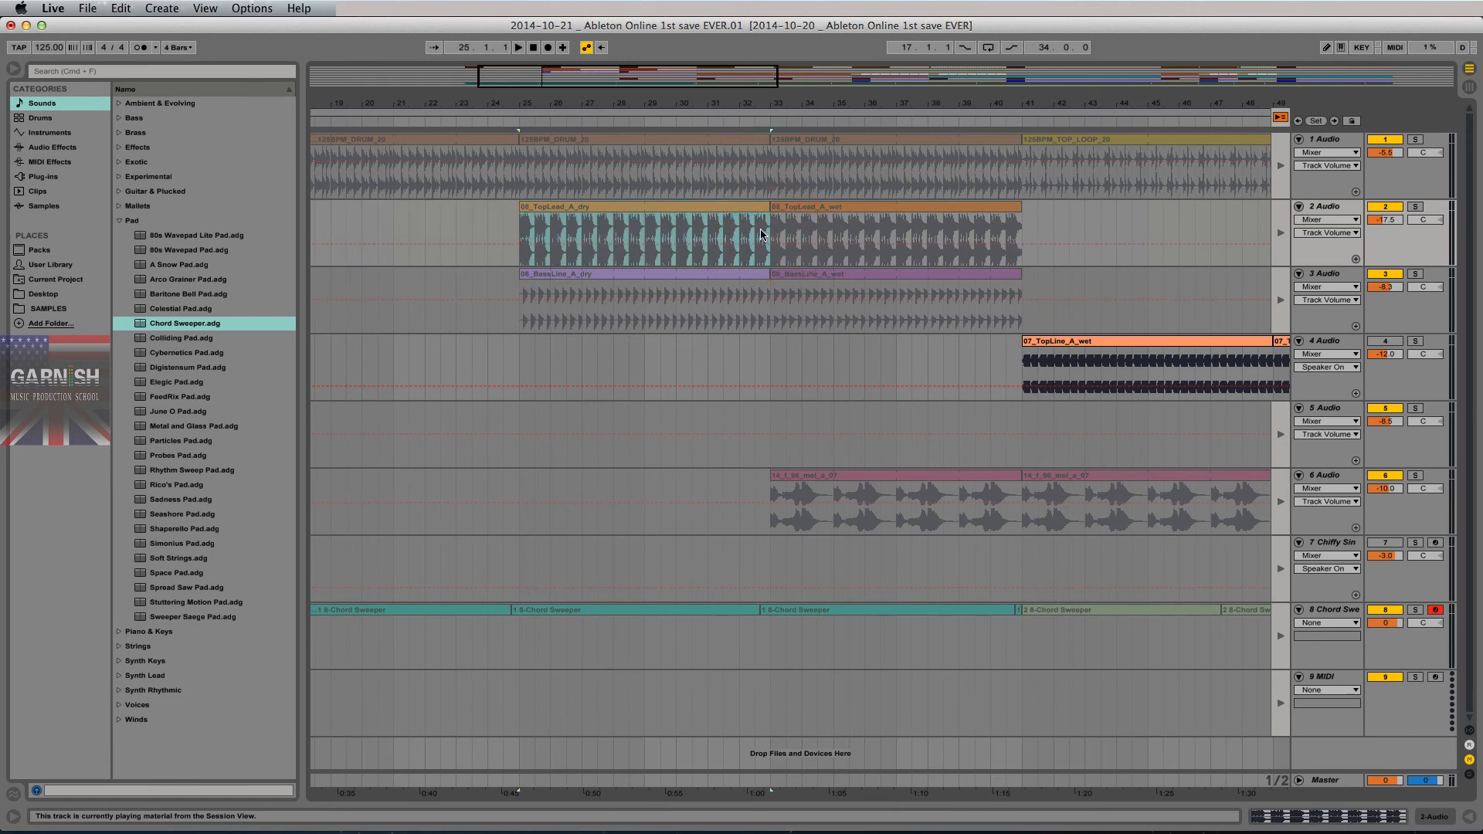
pyautogui.moveTo(714, 96); pyautogui.dragTo(601, 100)
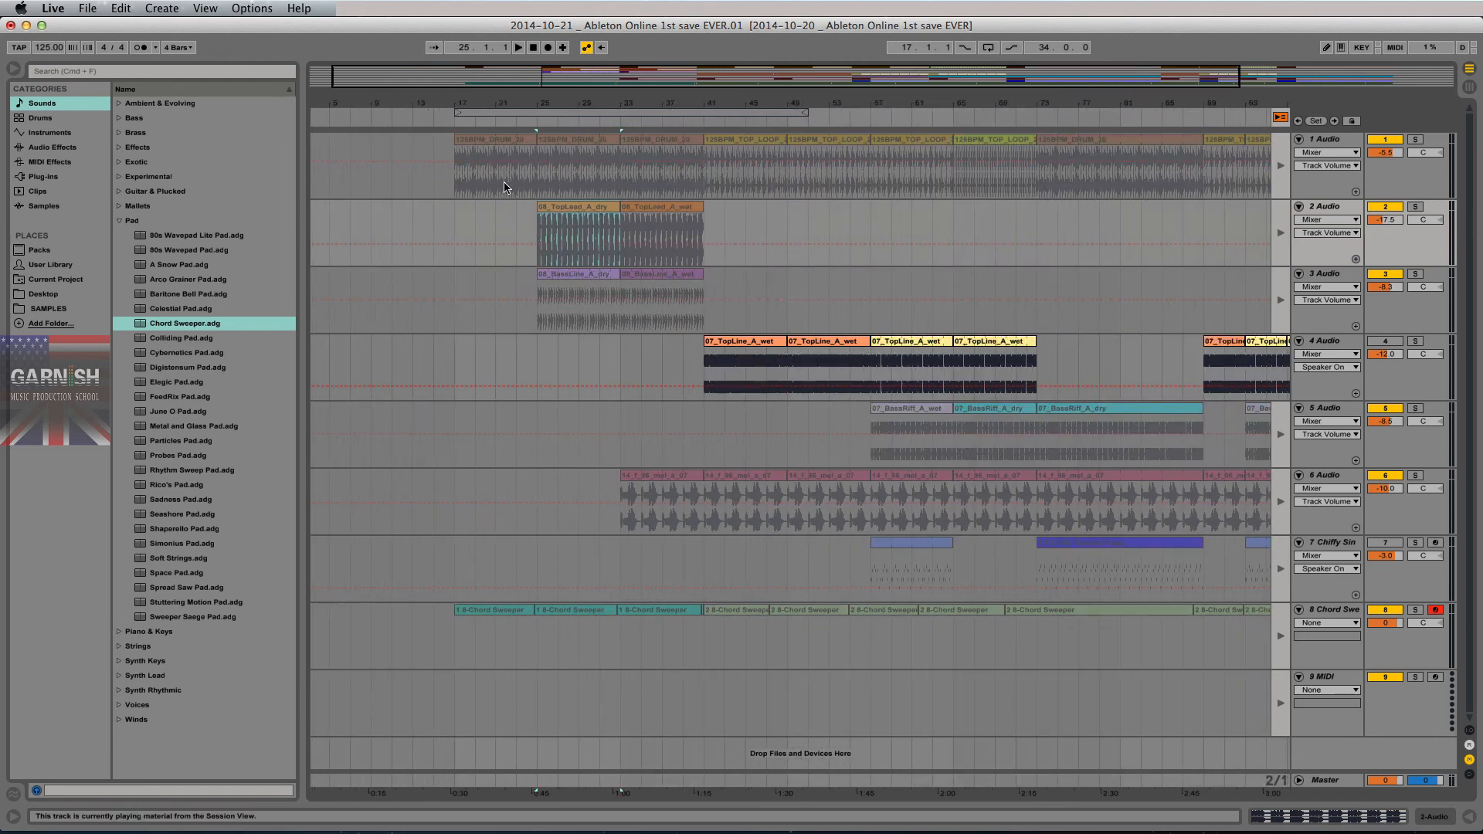
# Step: Highlight the sections from bar 17 on track 2, and select bars 41 to 57 of the 07_TopLine_A_wet clips on track 4
pyautogui.moveTo(457, 225); pyautogui.dragTo(703, 228)
pyautogui.click(452, 223)
pyautogui.click(535, 226)
pyautogui.moveTo(703, 354); pyautogui.dragTo(866, 375)
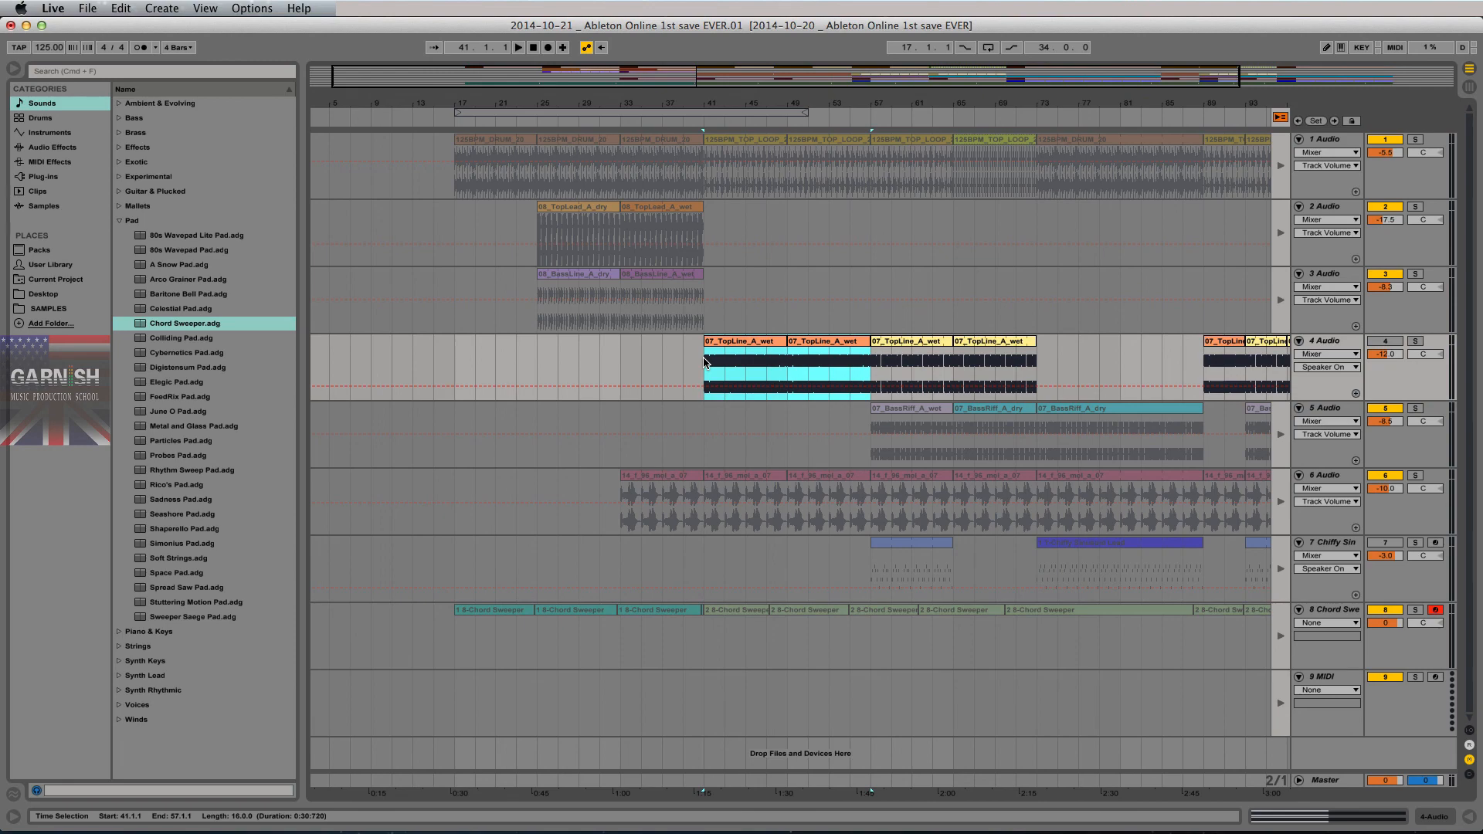
# Step: Look at scene 2 in Session View and return to Arrangement View
pyautogui.press('Tab')
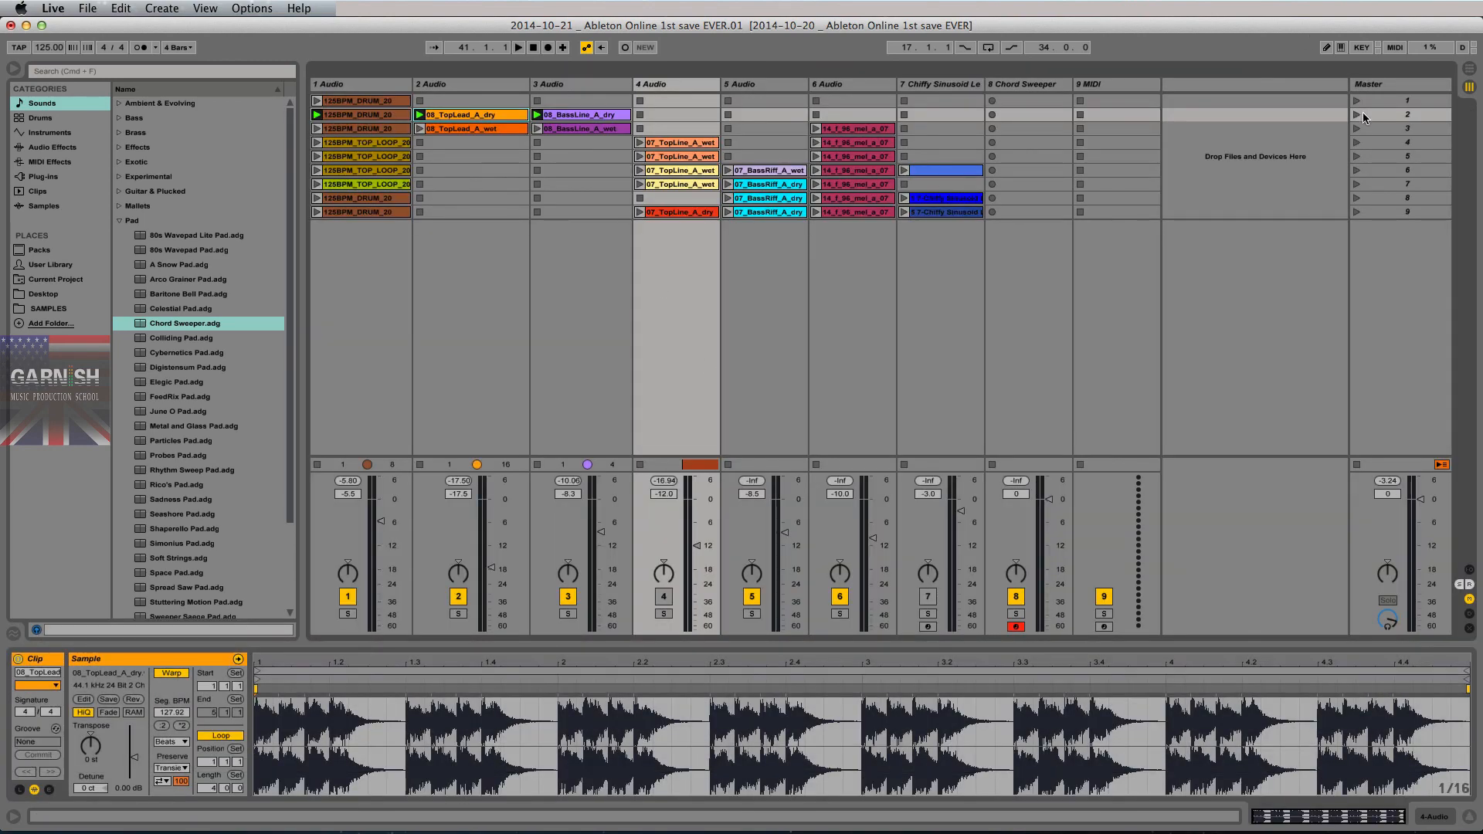
pyautogui.click(1362, 114)
pyautogui.press('Tab')
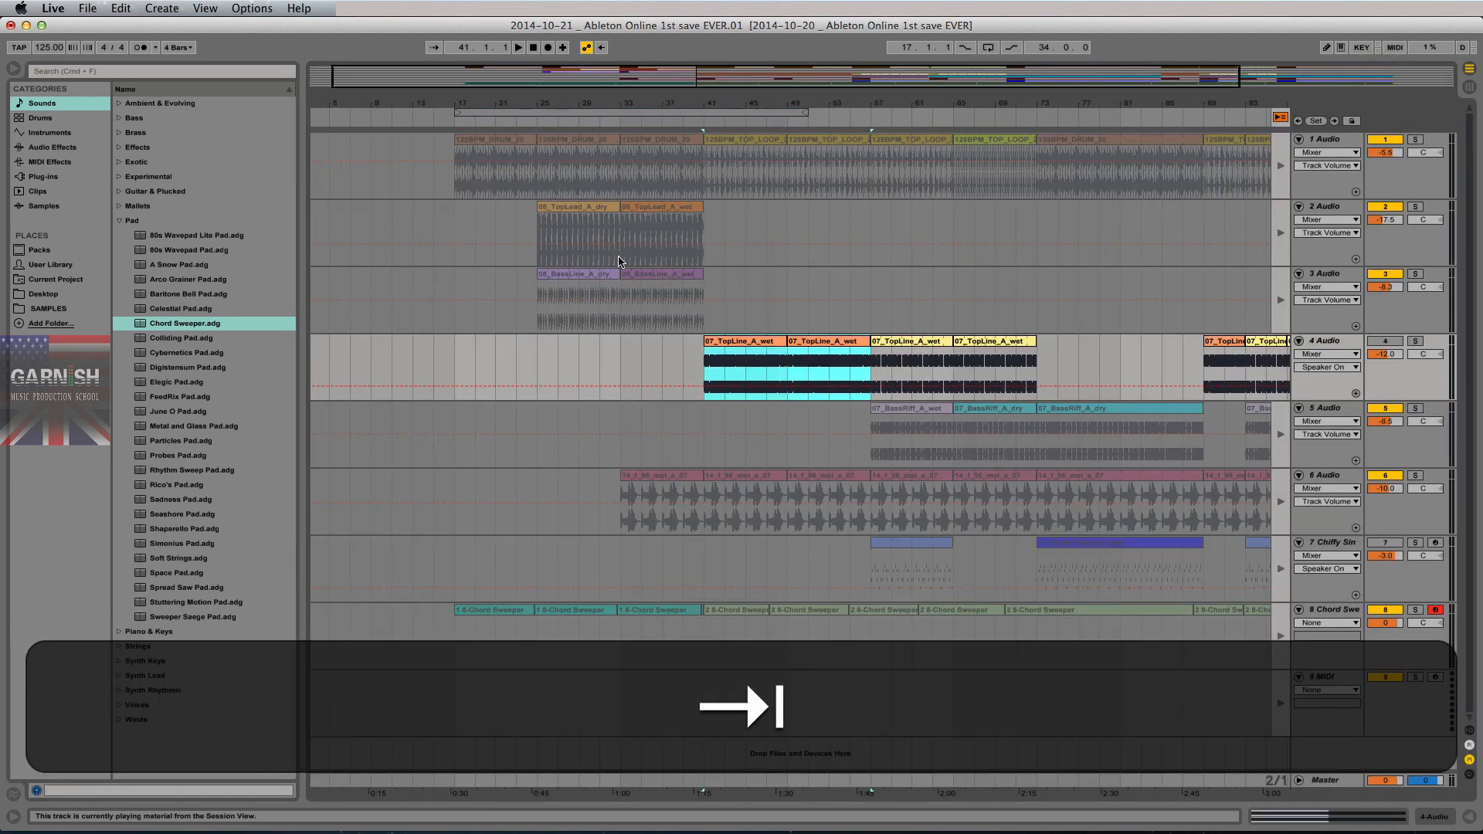
# Step: Select the whole arrangement from bar 17 to 113 across tracks 1 to 8, and place the insert marker at bar 17 on track 2
pyautogui.click(460, 223)
pyautogui.press('Up')
pyautogui.press('Up')
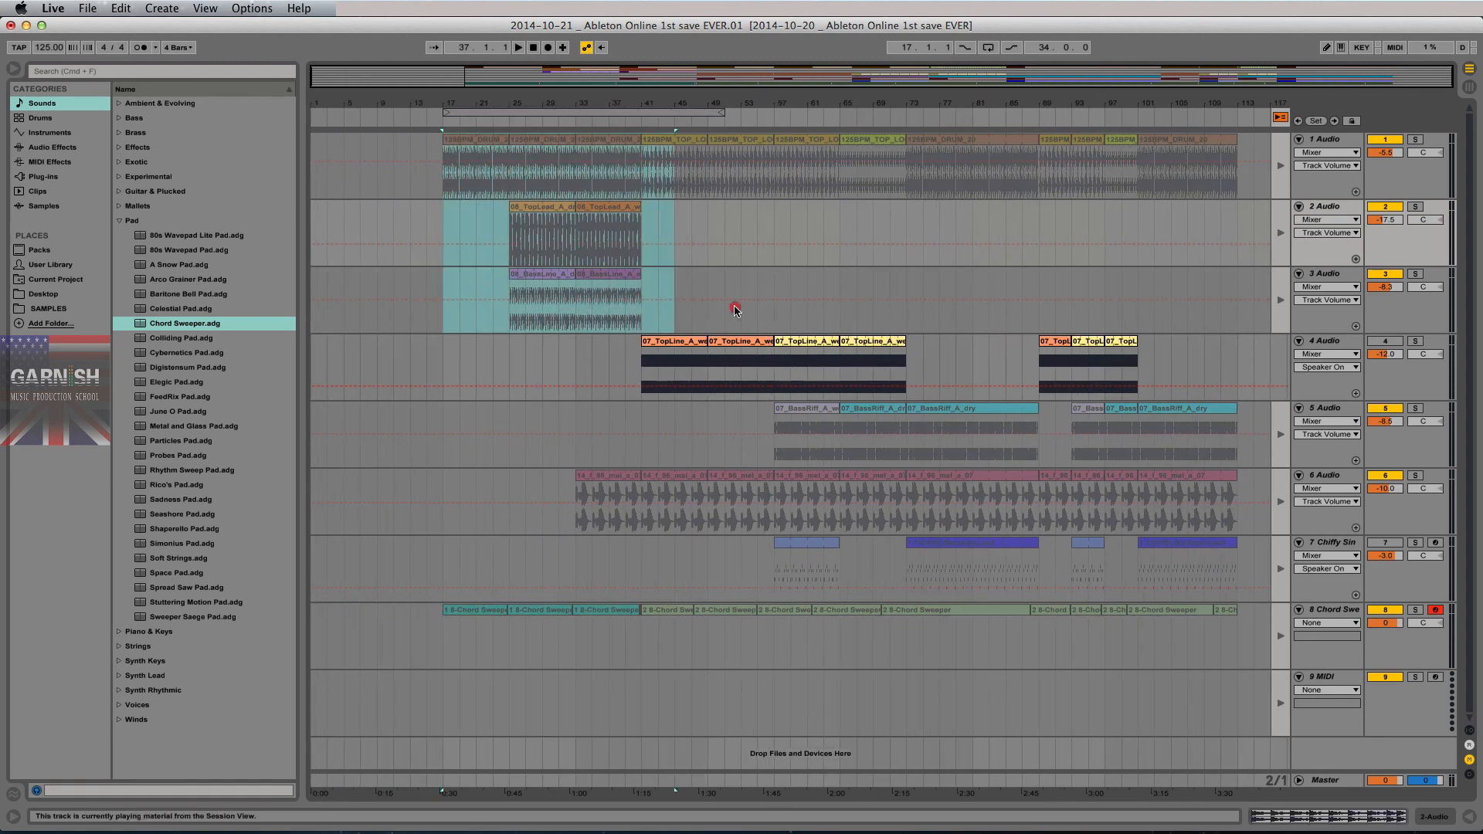
pyautogui.moveTo(736, 311); pyautogui.dragTo(1236, 614)
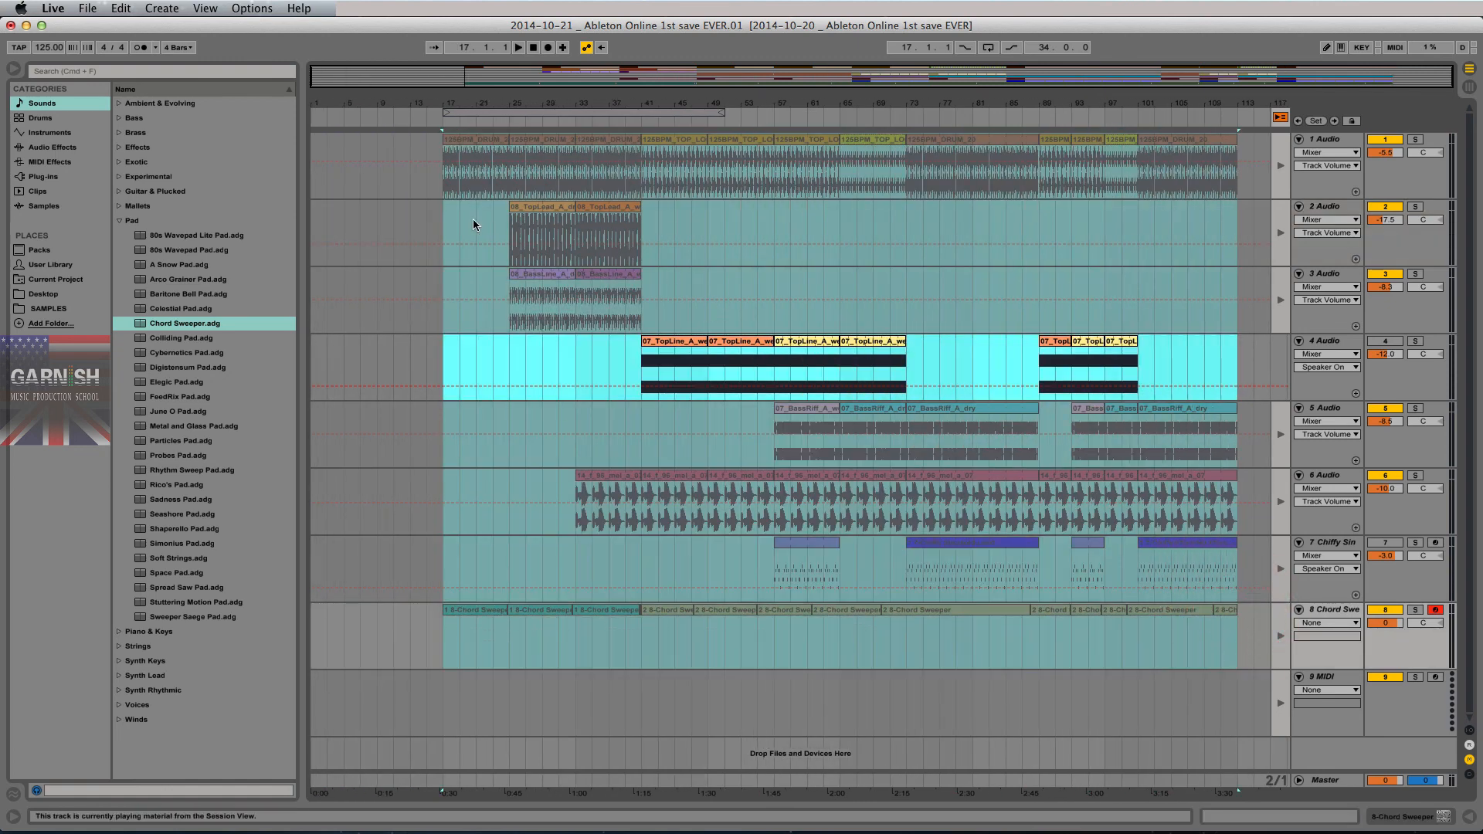
pyautogui.click(446, 220)
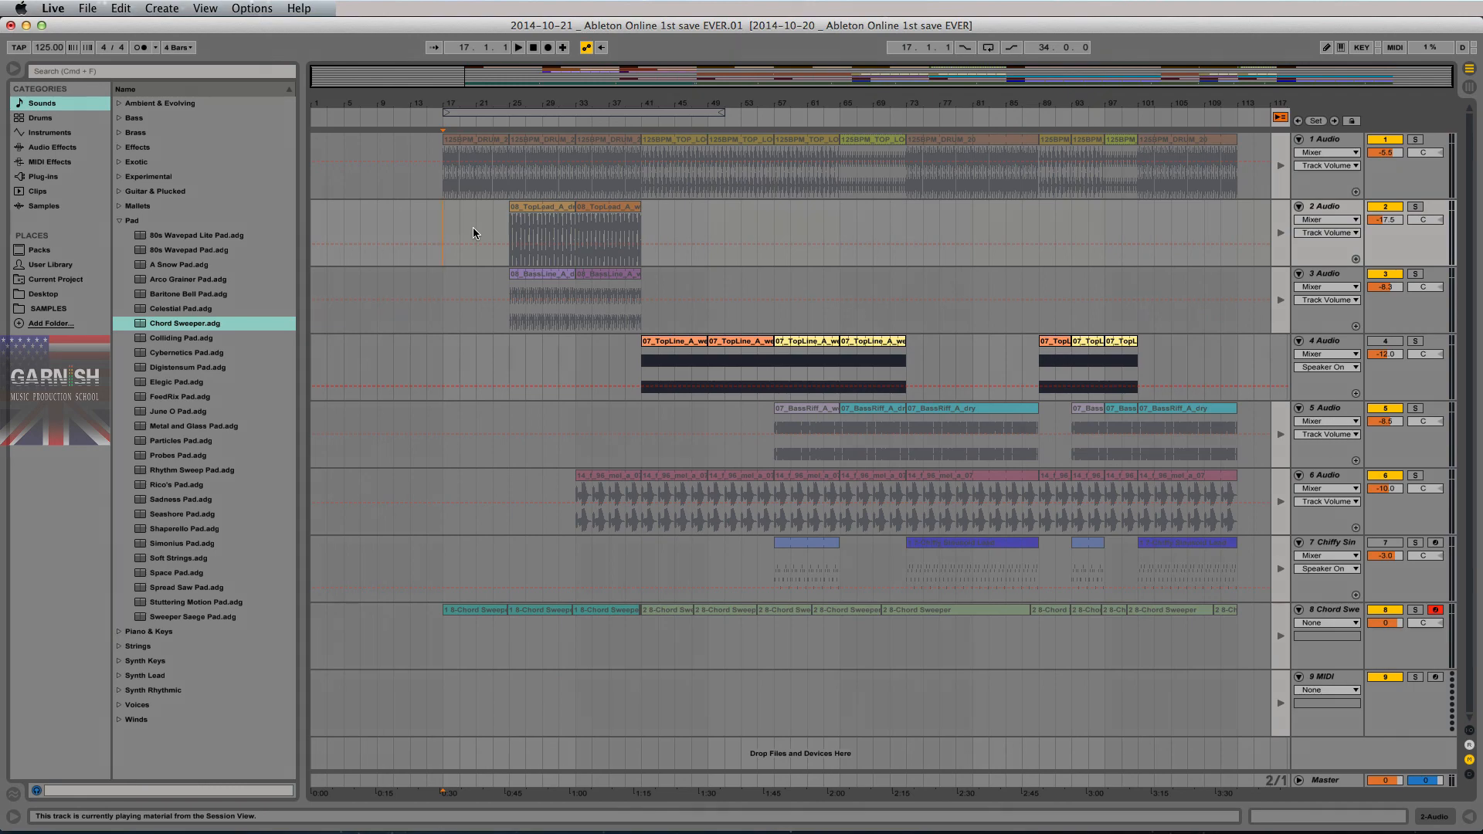